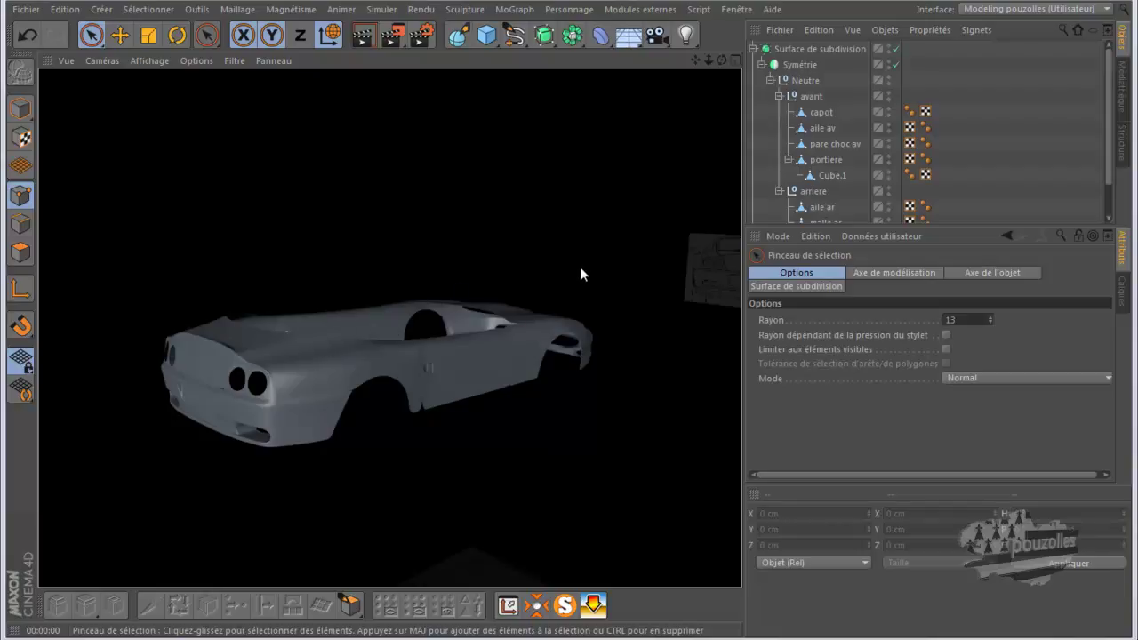
Maximize the top (Haut) view and zoom until the car's front end fills it.
middle_click(555, 269)
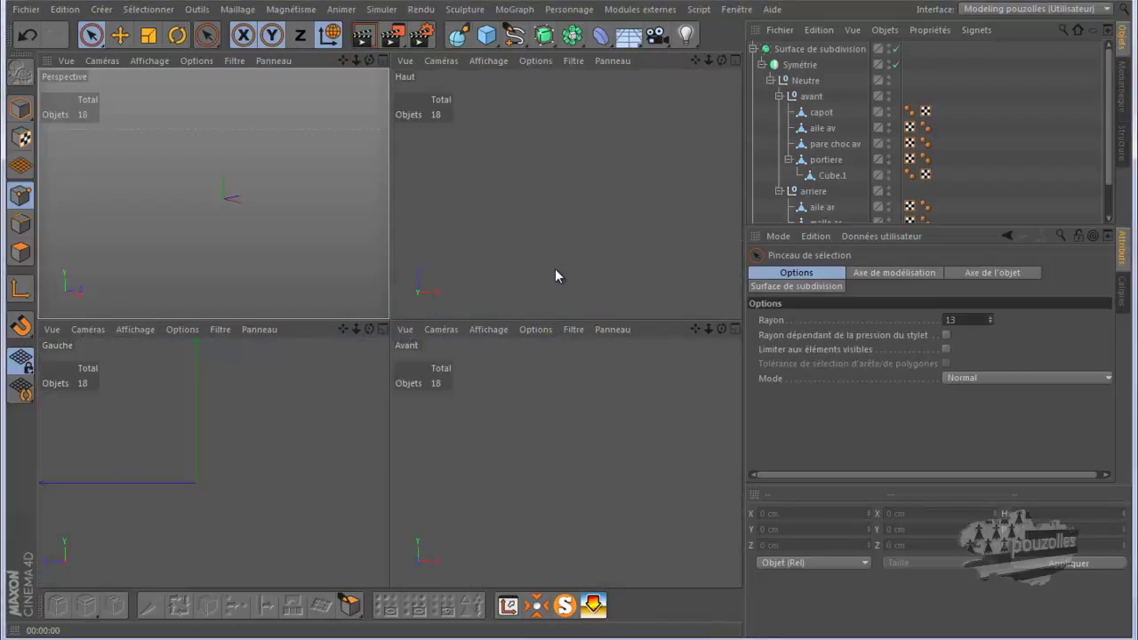
middle_click(555, 268)
scroll(444, 350, "up", 2)
scroll(444, 350, "down", 2)
scroll(401, 370, "down", 1)
scroll(363, 392, "down", 1)
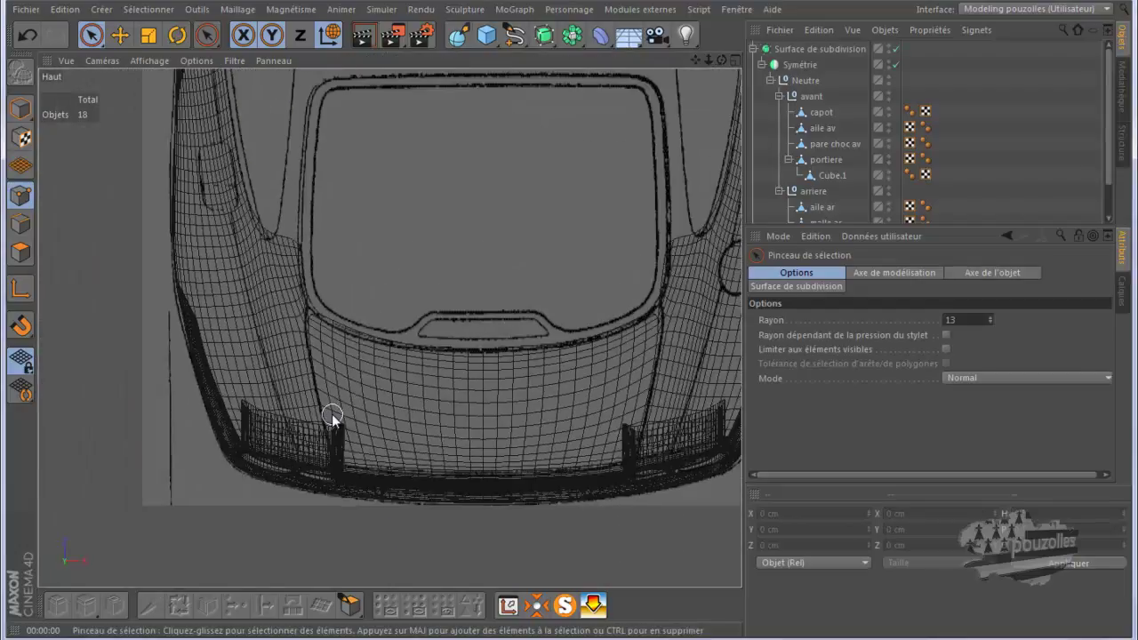
Disable the Subdivision Surface to show the raw wireframe mesh, and zoom onto the roof.
left_click(896, 49)
scroll(420, 370, "down", 1)
scroll(381, 409, "down", 1)
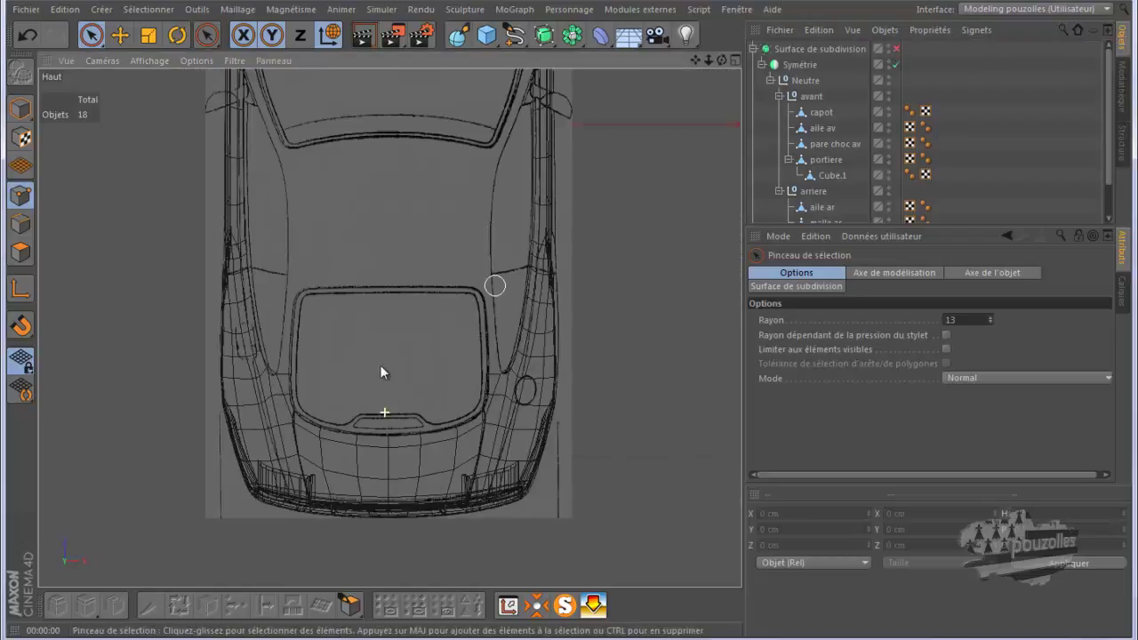
scroll(329, 191, "up", 2)
scroll(313, 254, "up", 2)
scroll(392, 331, "up", 1)
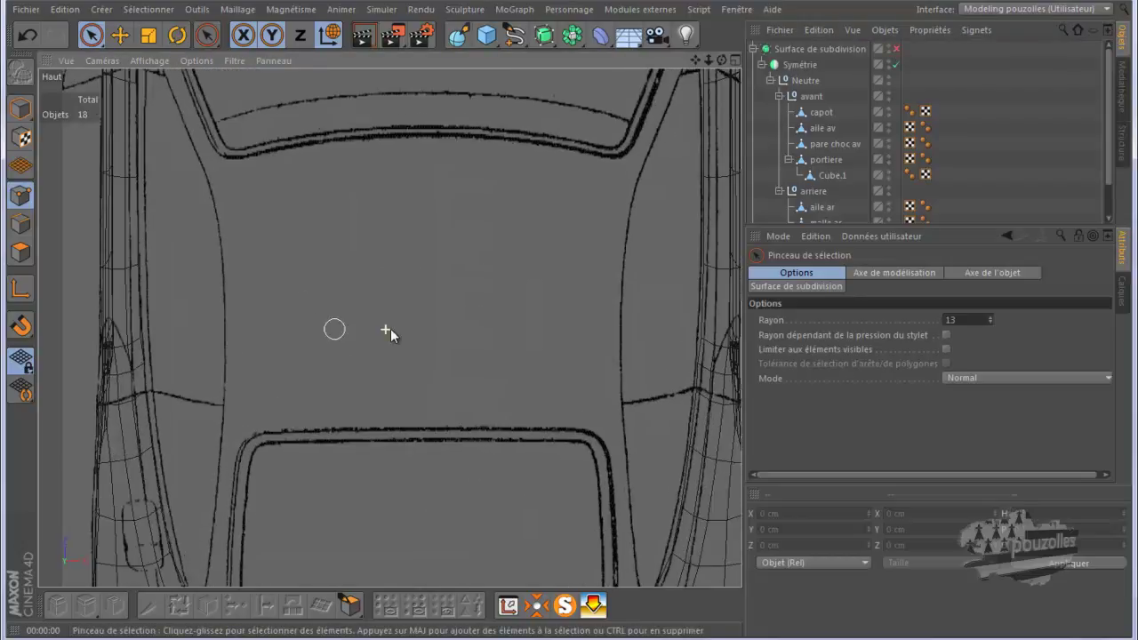
scroll(391, 331, "up", 1)
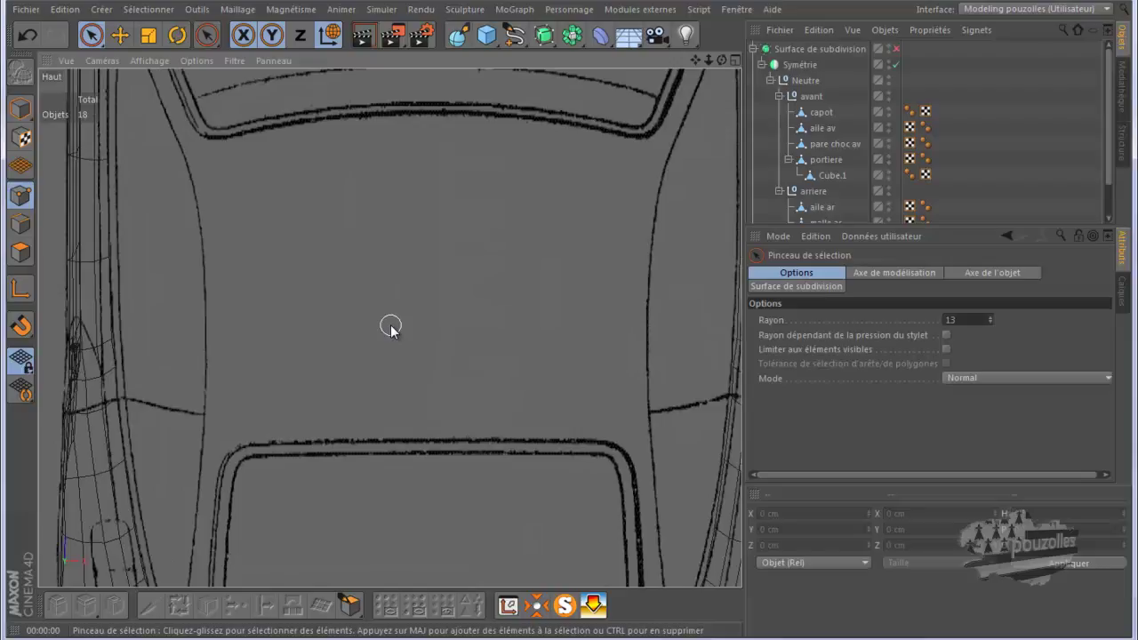
Render a preview, open and close the primitive palette without adding anything, and readjust the zoom.
left_click(366, 40)
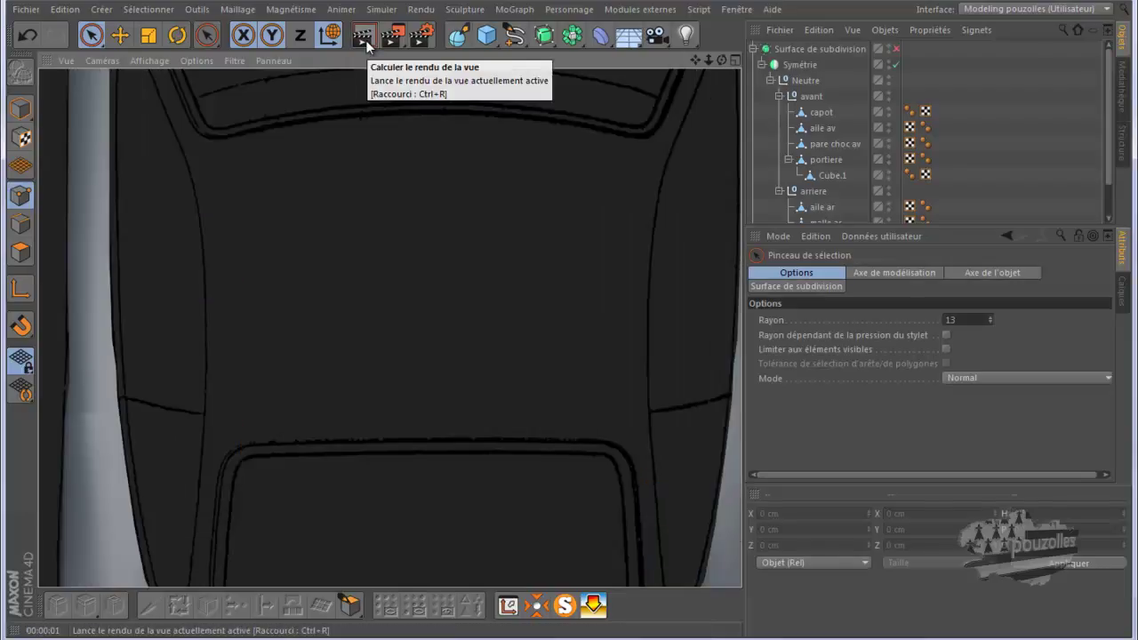
left_click(486, 38)
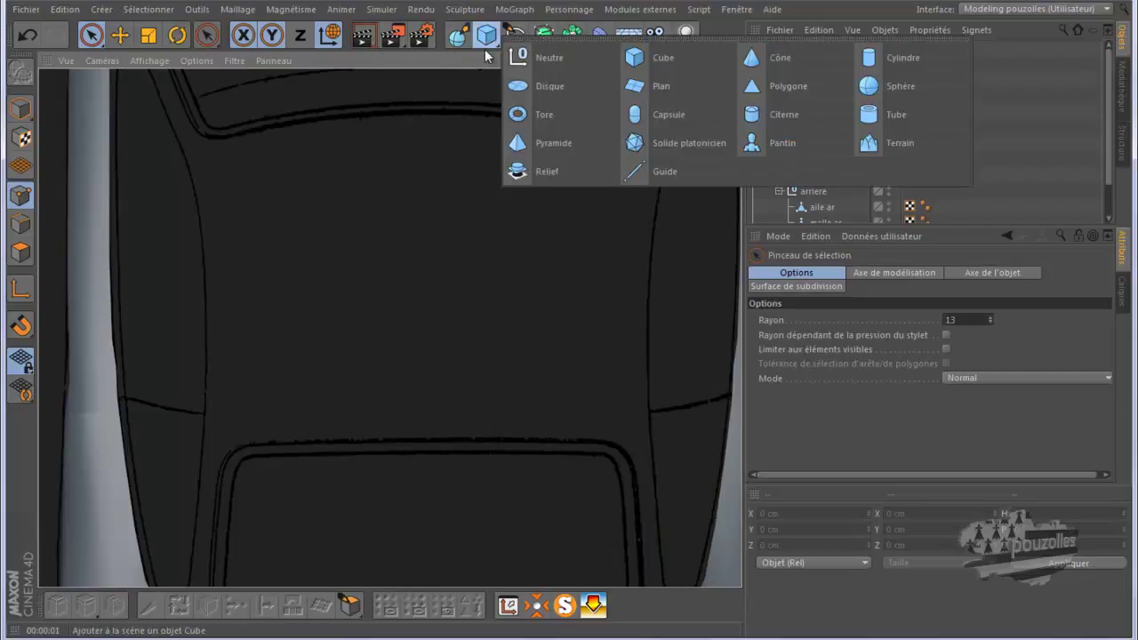
left_click(116, 380)
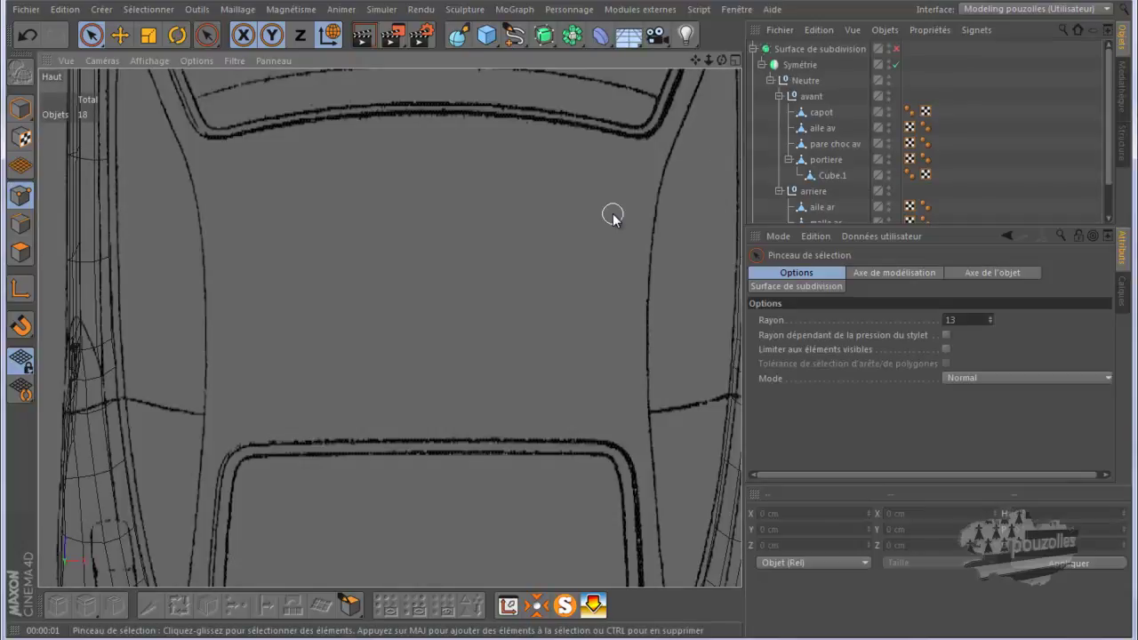
scroll(50, 400, "up", 2)
scroll(49, 398, "up", 2)
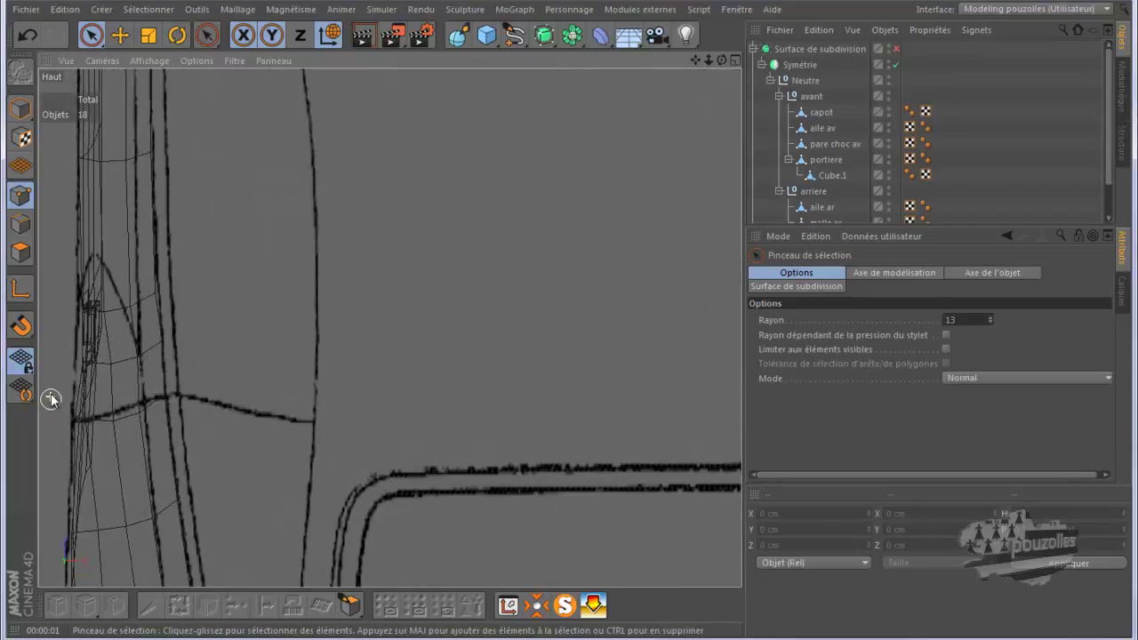
scroll(67, 382, "up", 2)
scroll(69, 383, "up", 2)
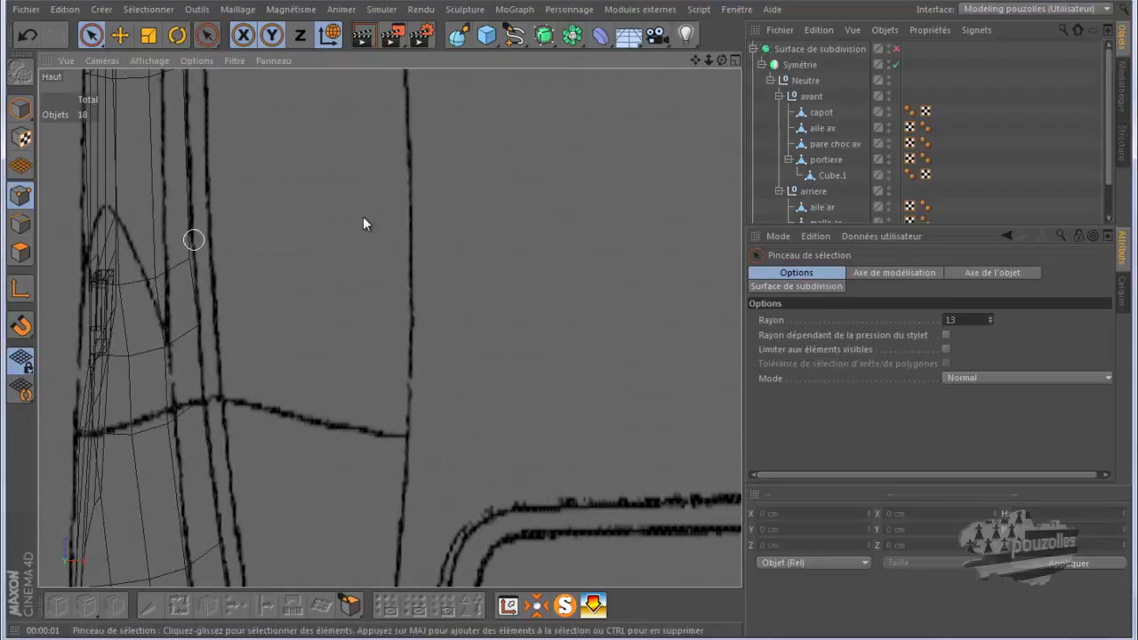
Select portiere and shift two door-edge points along X onto the blueprint lines.
left_click(826, 160)
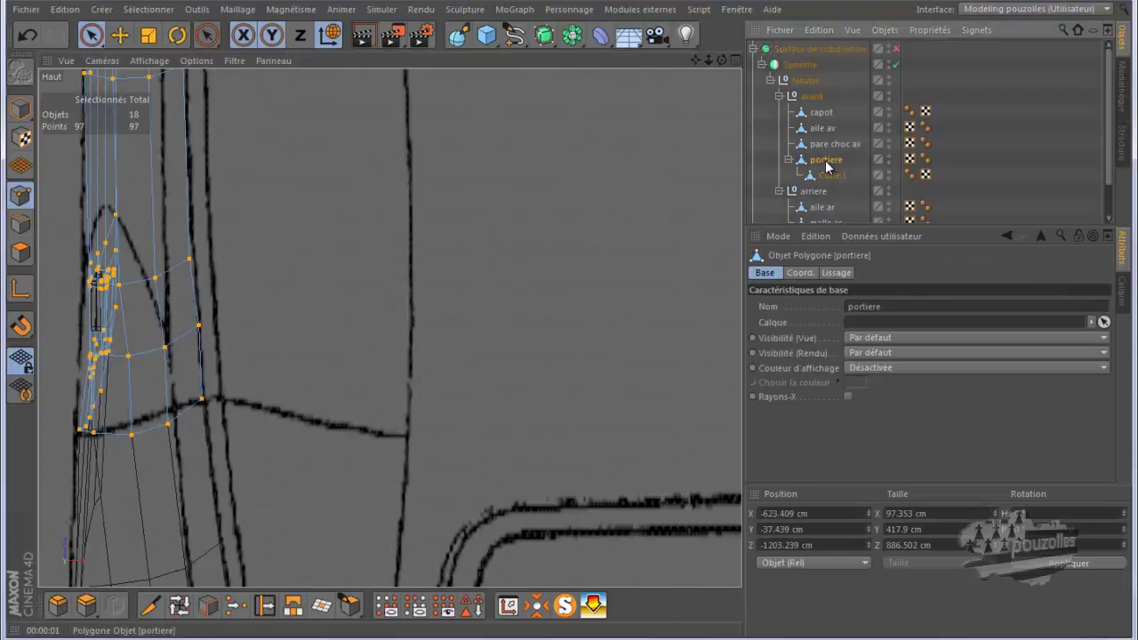
scroll(202, 272, "down", 1)
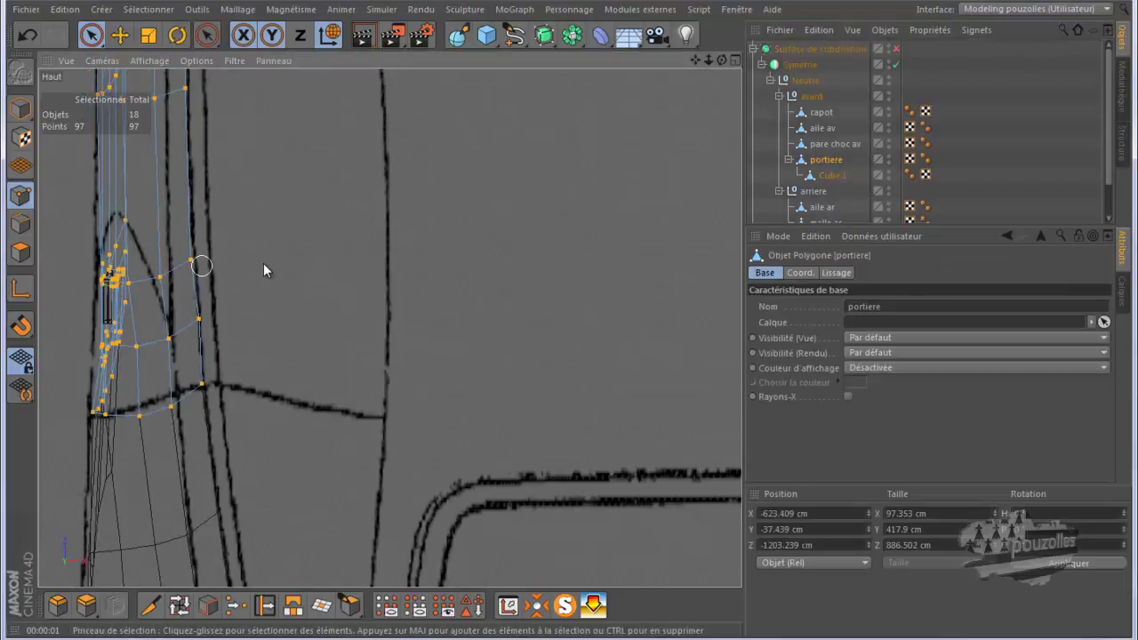
scroll(188, 264, "up", 1)
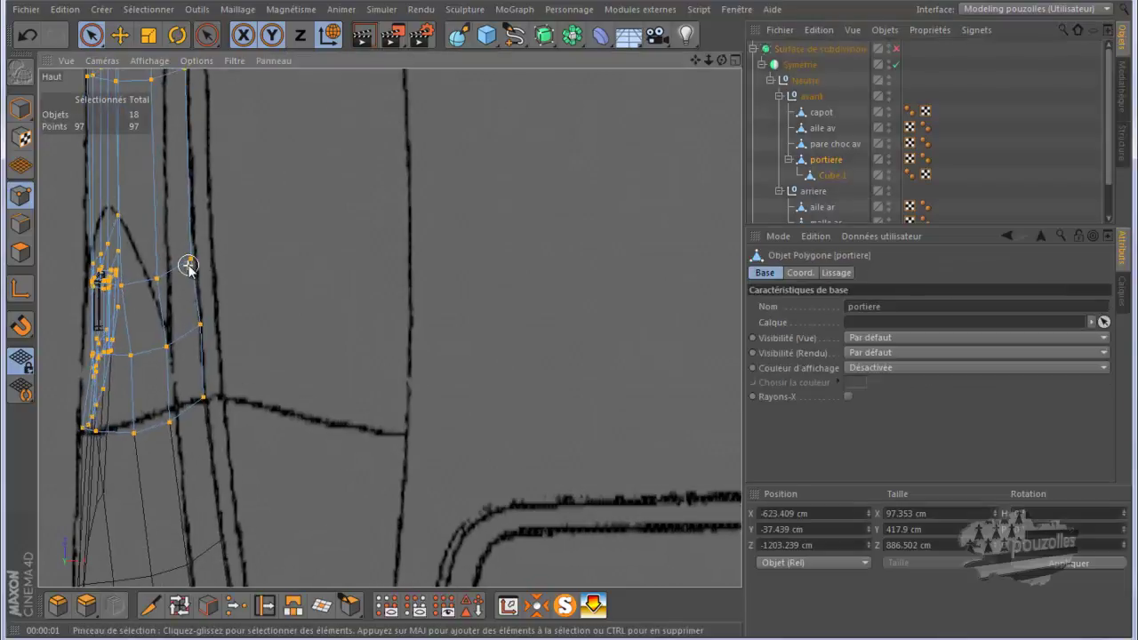
left_click(202, 325)
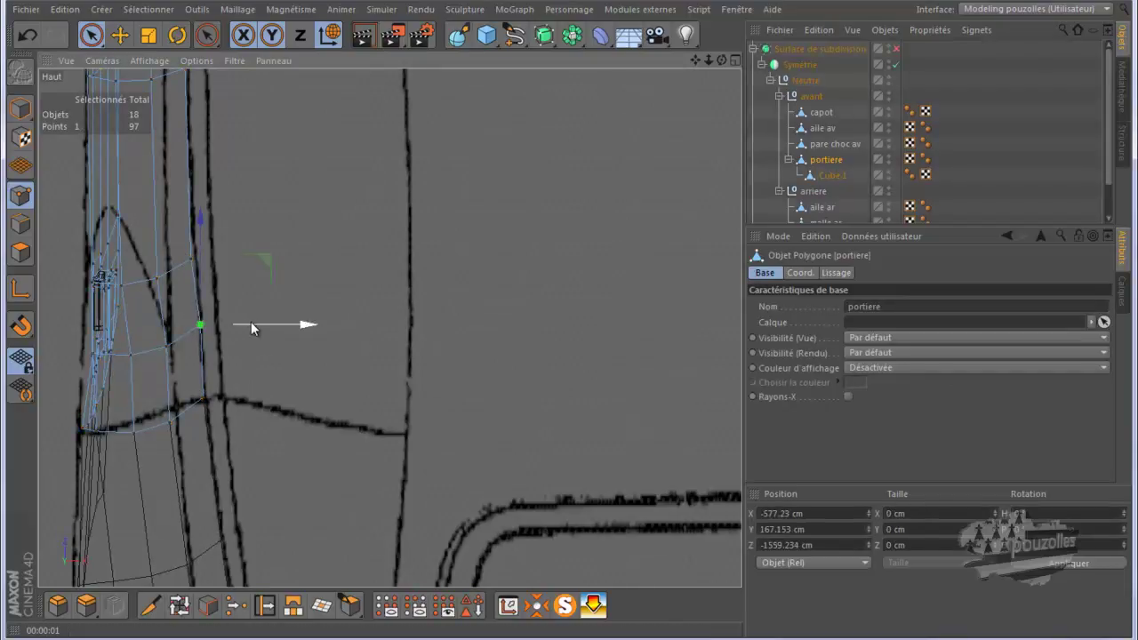
left_click_drag(251, 326, 248, 326)
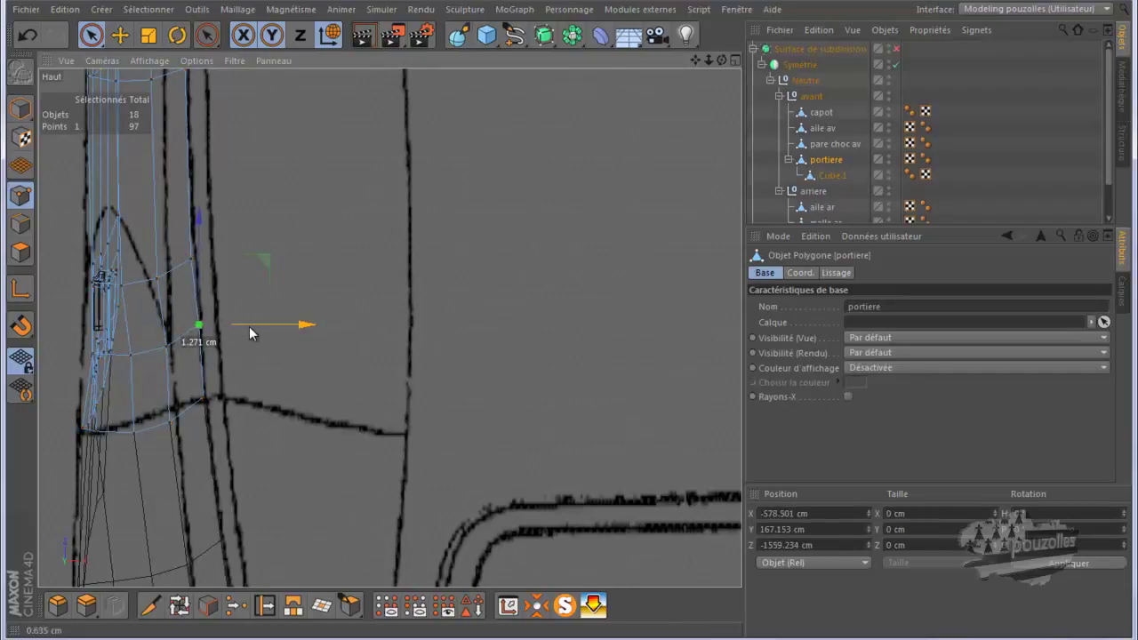
left_click(190, 261)
left_click_drag(238, 259, 242, 261)
Collapse the portiere hierarchy and the avant group in the Object Manager.
scroll(234, 280, "down", 3)
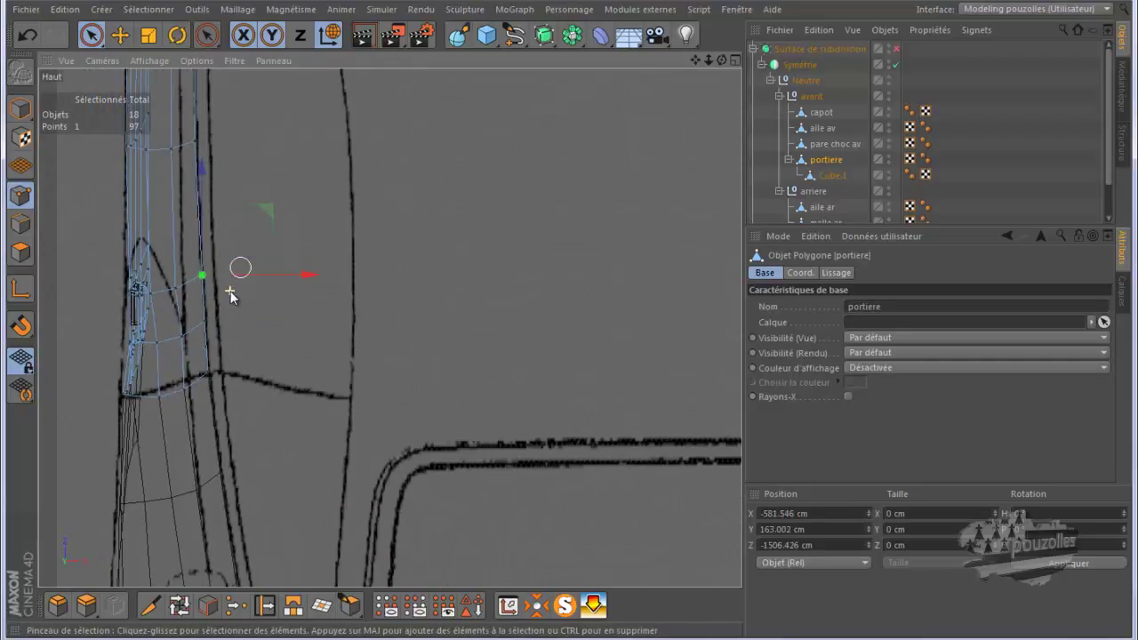
scroll(253, 306, "up", 2)
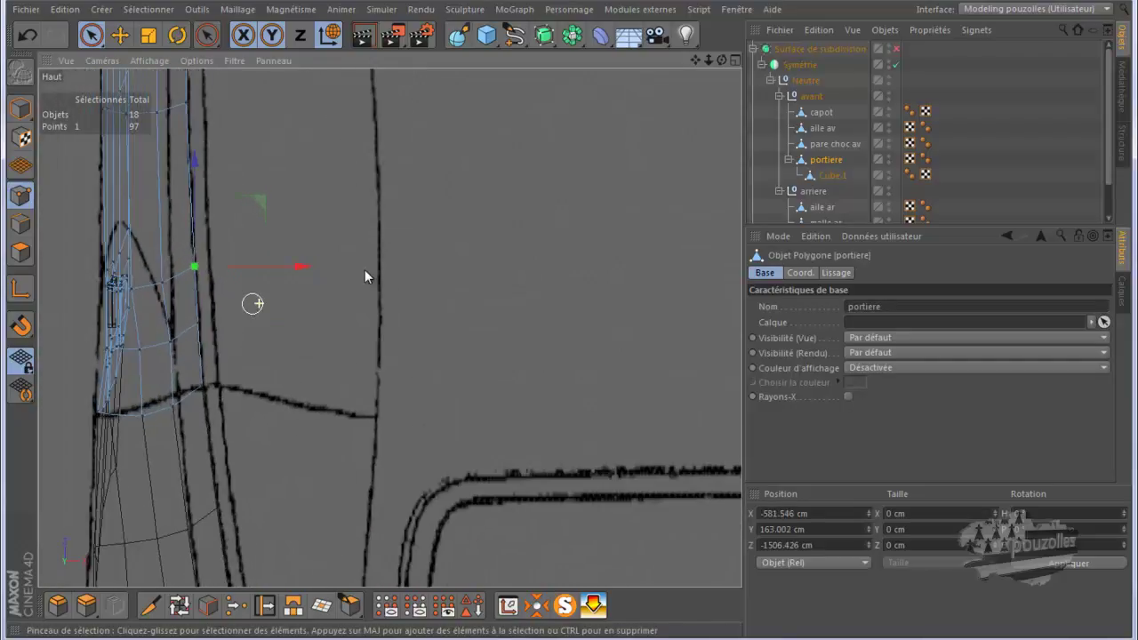
scroll(495, 236, "up", 1)
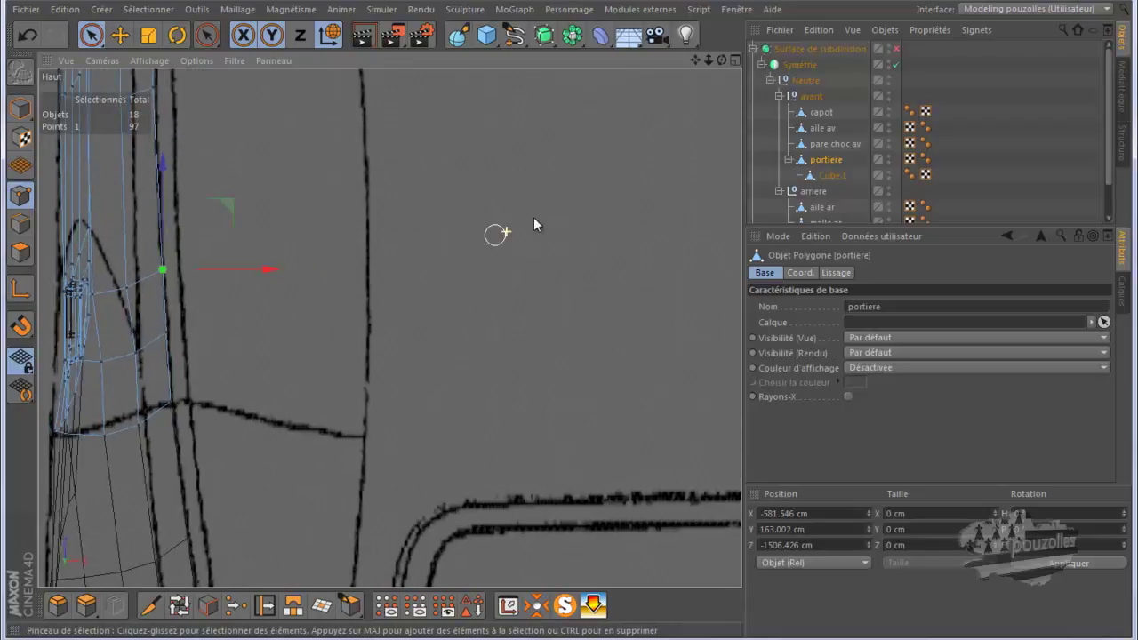
scroll(490, 229, "down", 2)
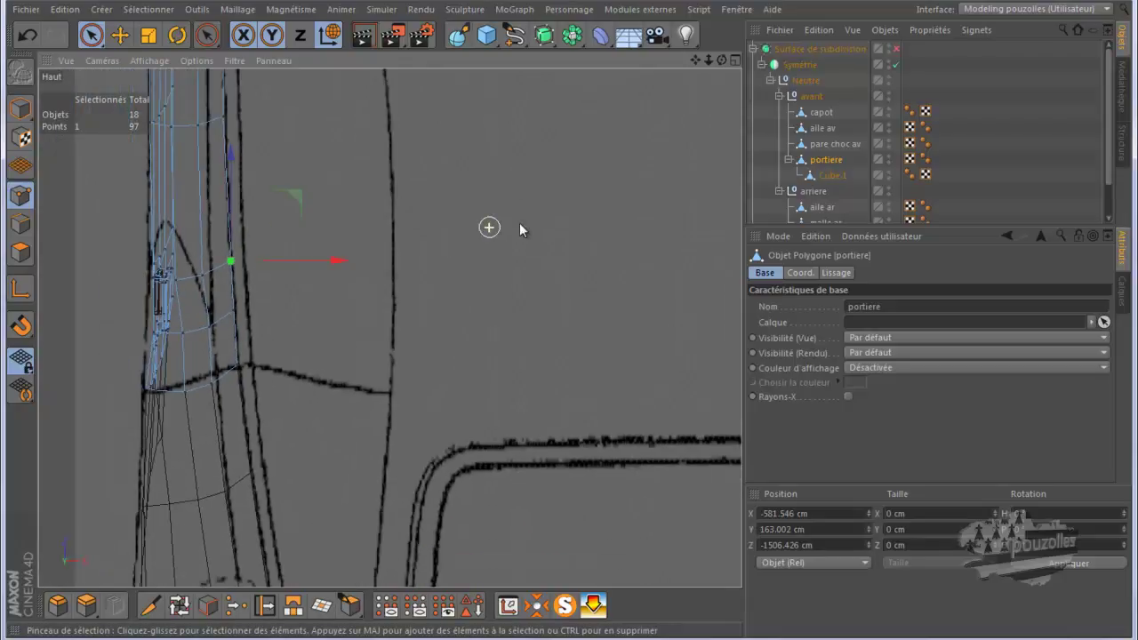
left_click(789, 160)
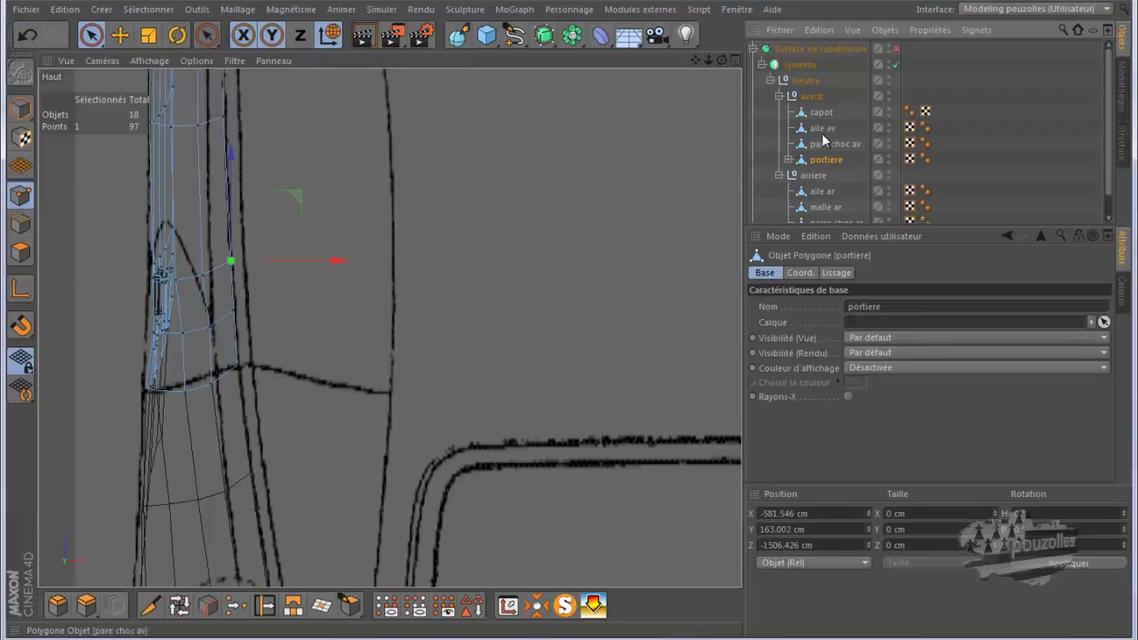
left_click(779, 96)
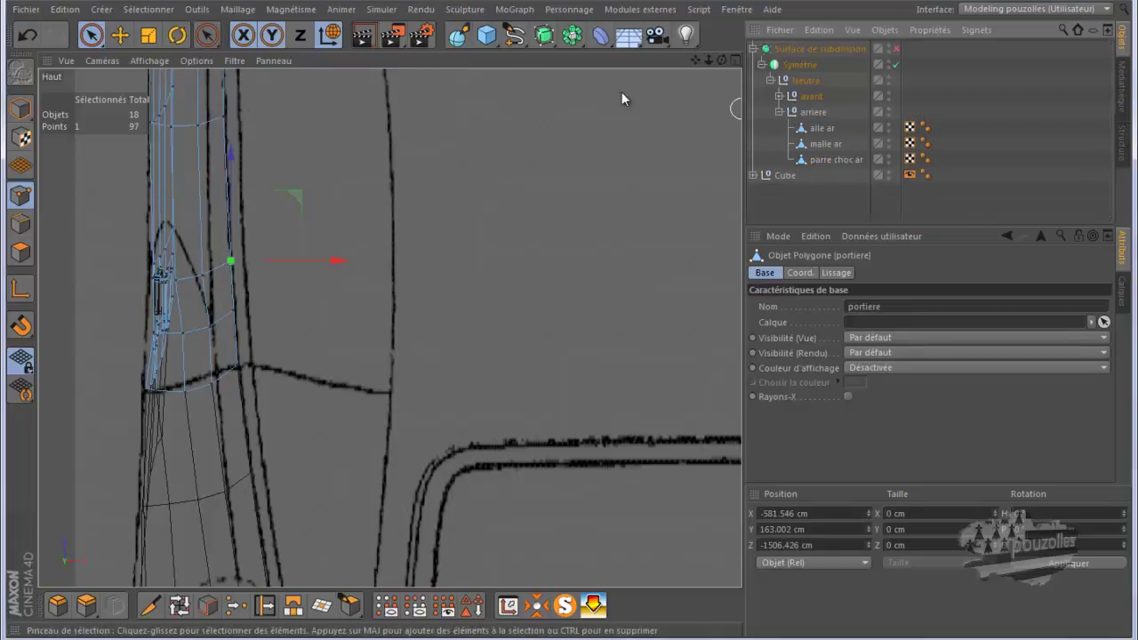
Add a plane over the car roof with 2 width segments and 1 height segment.
left_click(487, 36)
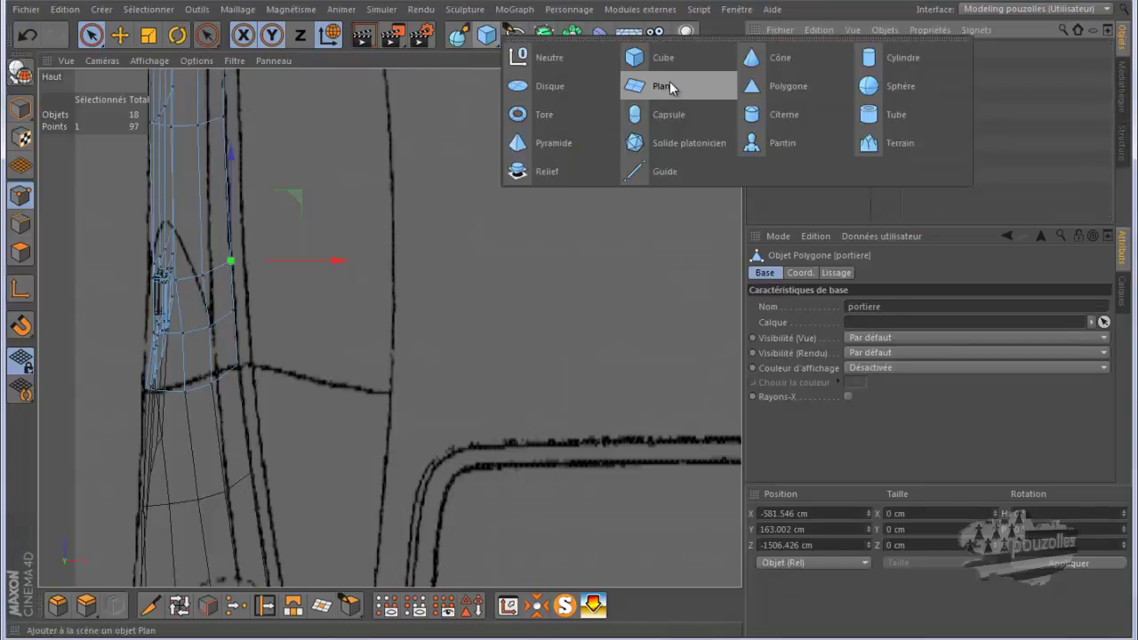
left_click(662, 85)
middle_click_drag(332, 253, 109, 353, "alt")
scroll(109, 353, "down", 1)
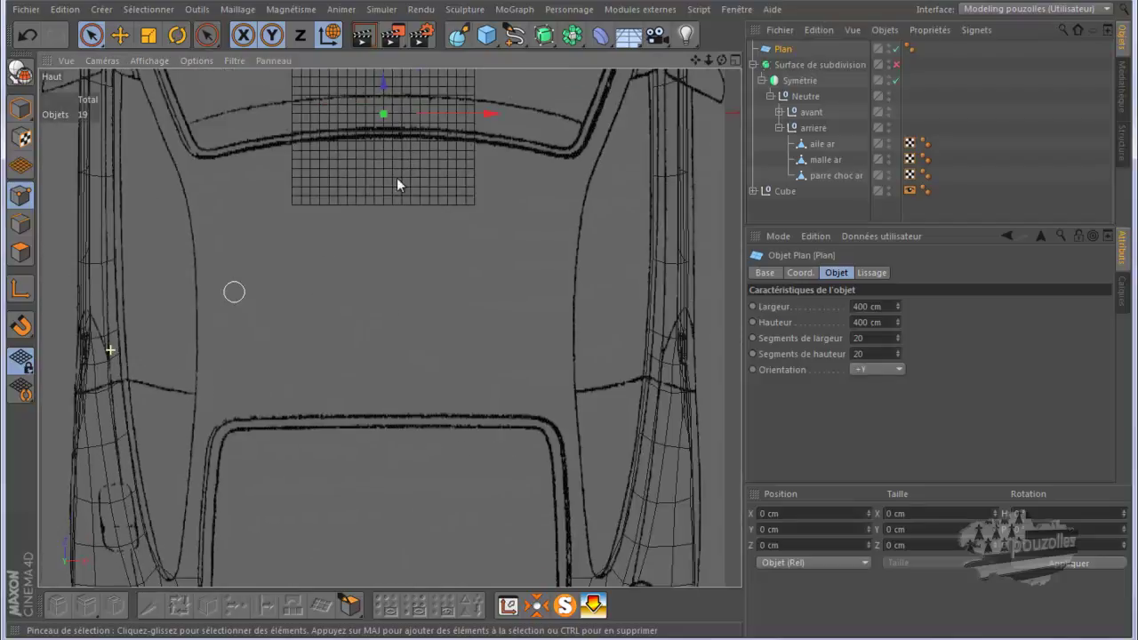
left_click_drag(384, 86, 387, 240)
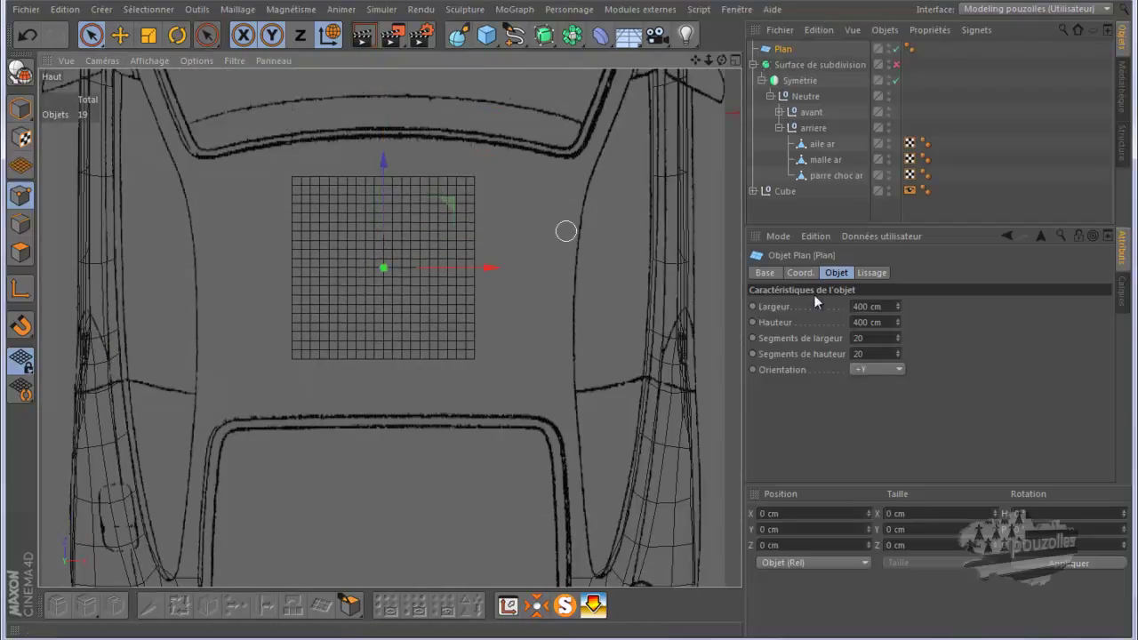
double_click(860, 339)
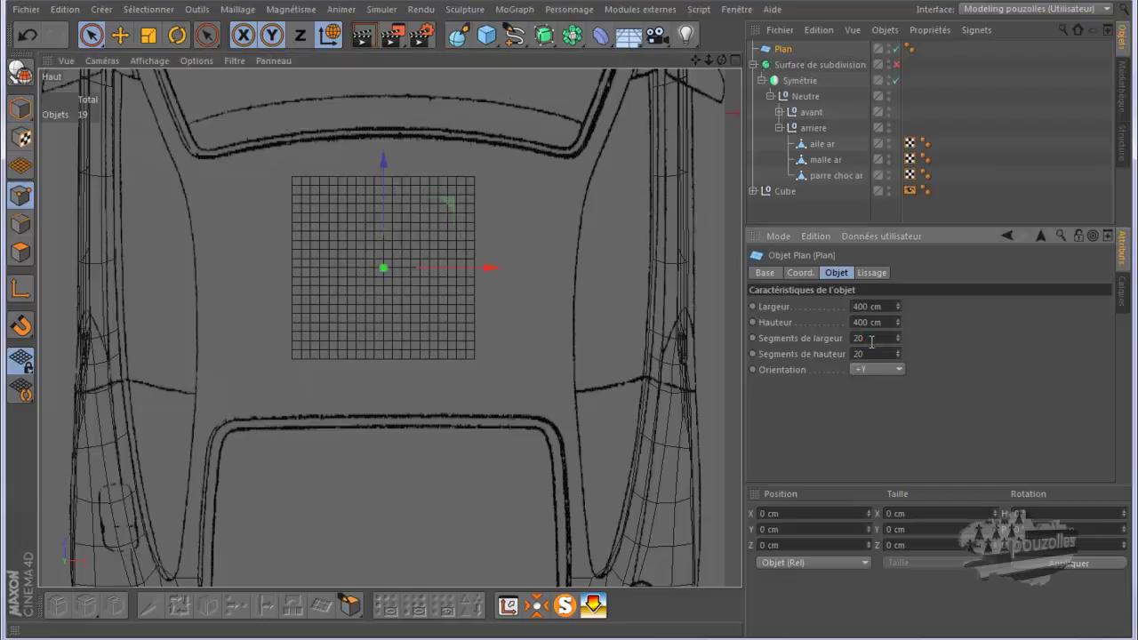
type("2")
double_click(872, 353)
type("1")
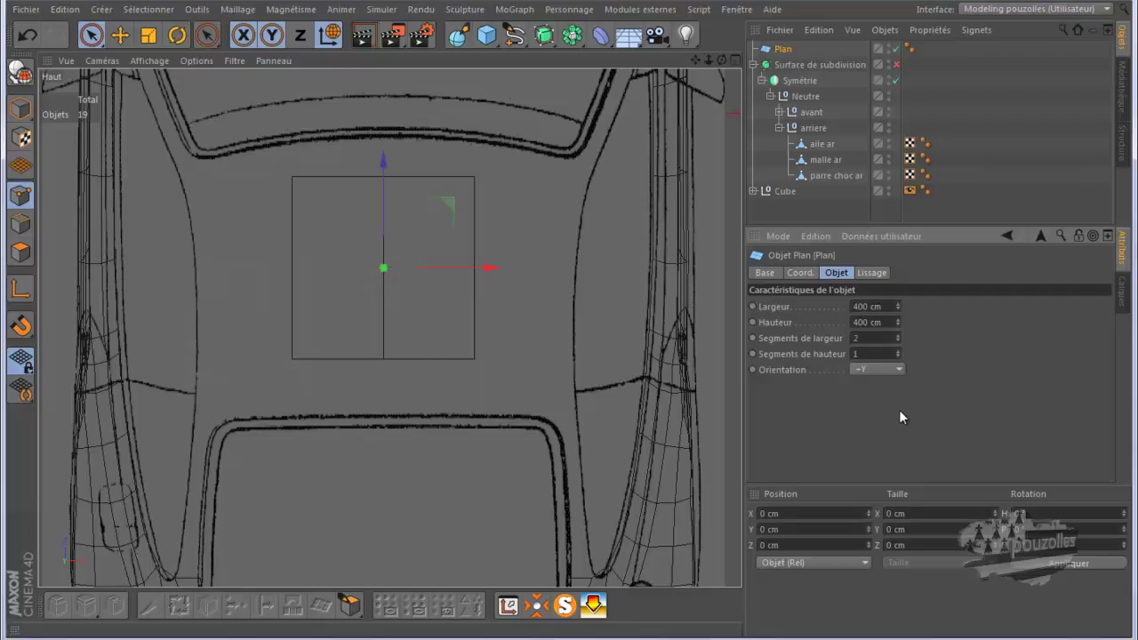
Rename the plane to toit and nest it inside the arriere group.
double_click(783, 50)
type("to")
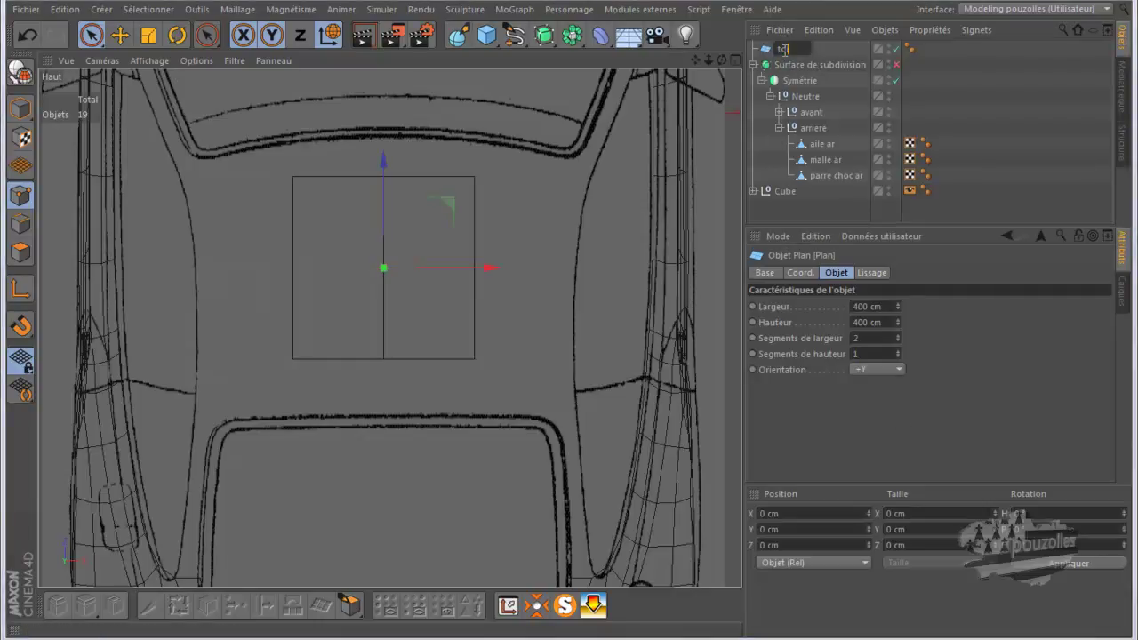
type("it")
key("Return")
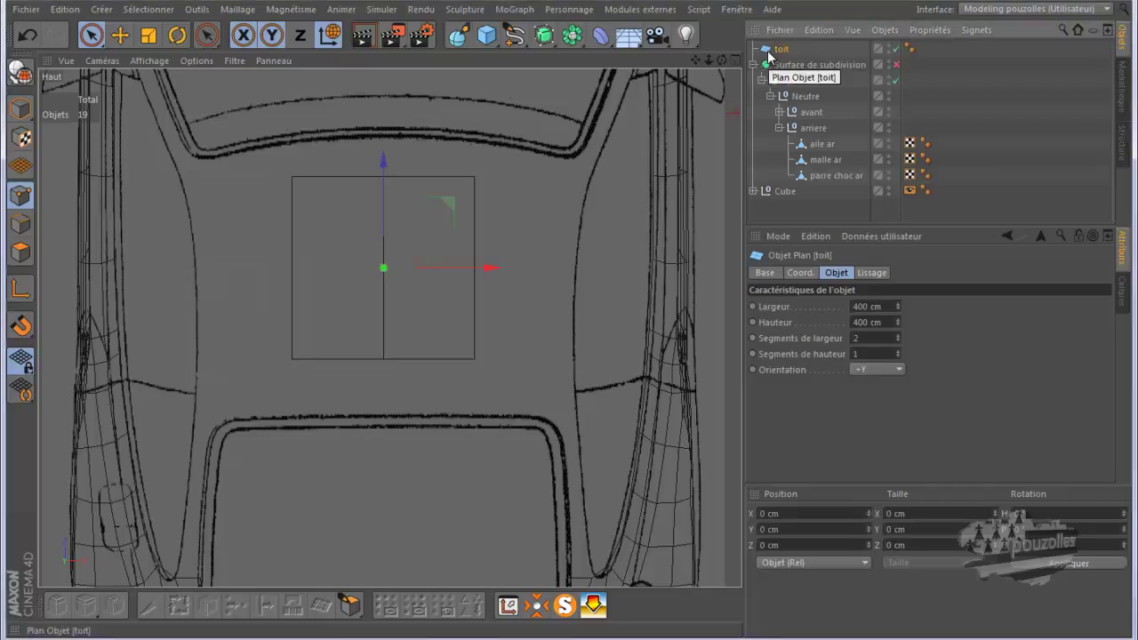
left_click_drag(769, 55, 812, 187)
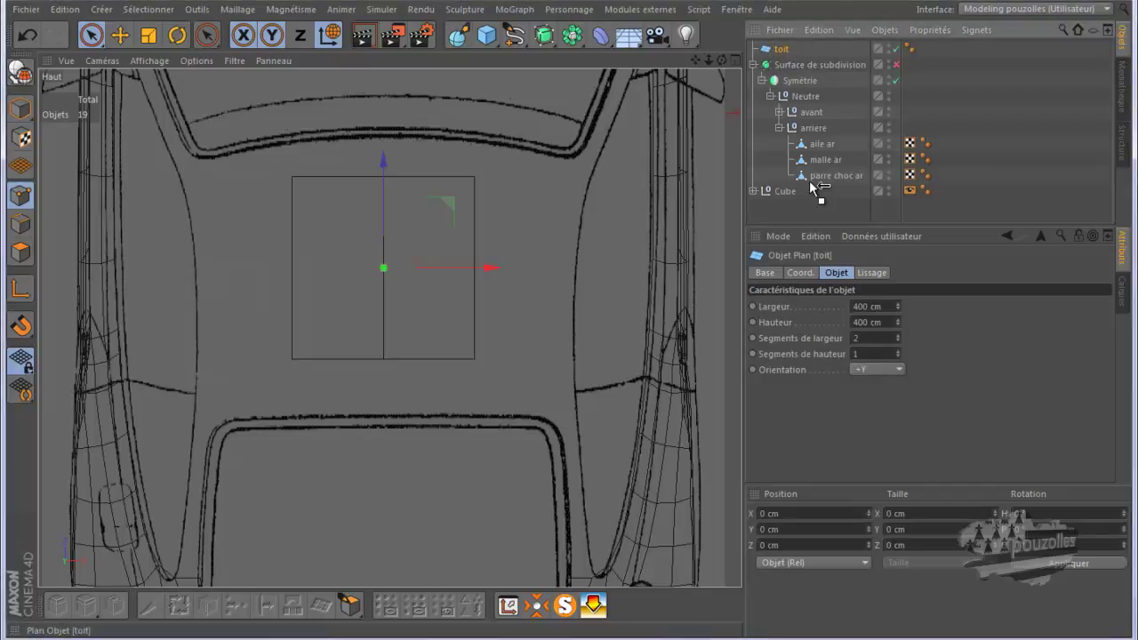
left_click_drag(812, 187, 812, 151)
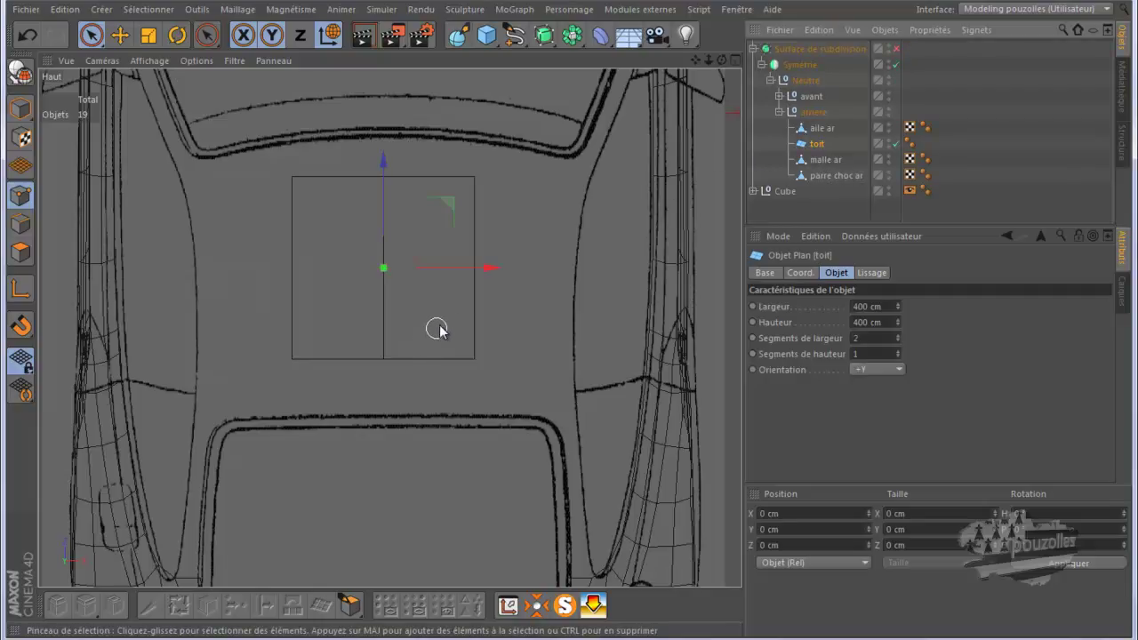
scroll(480, 293, "down", 2)
scroll(484, 293, "down", 1)
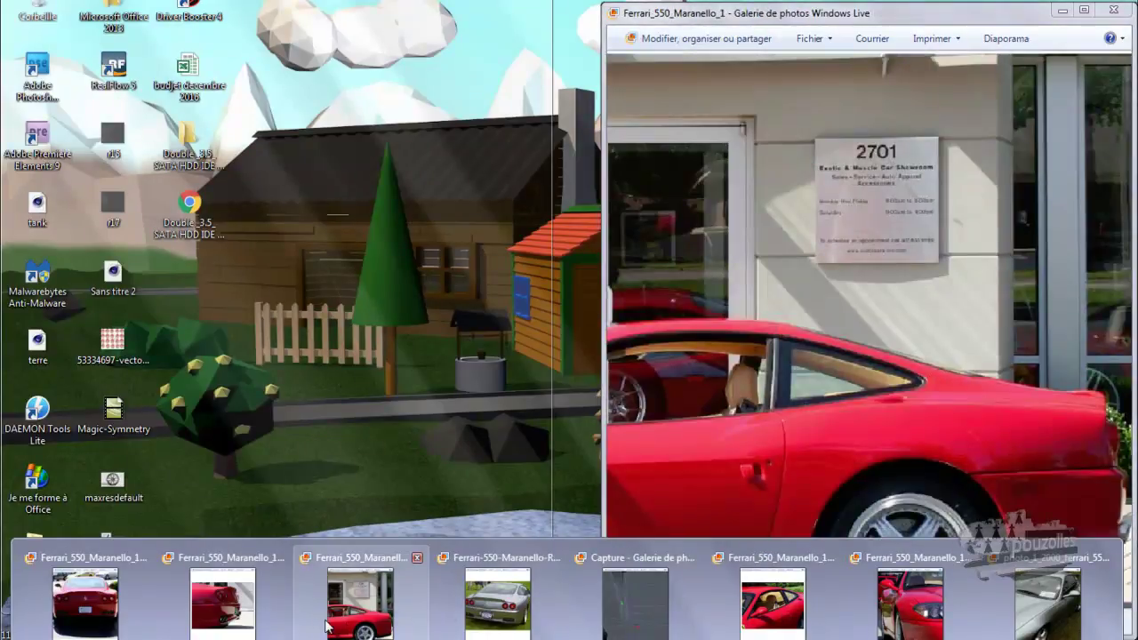
left_click(328, 627)
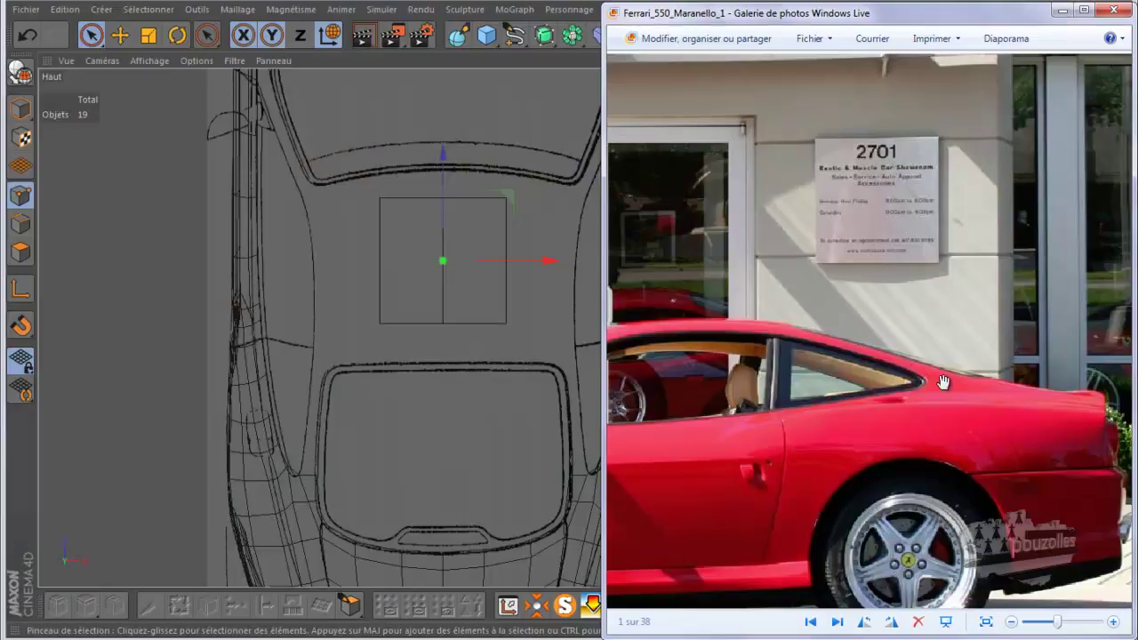
left_click(533, 146)
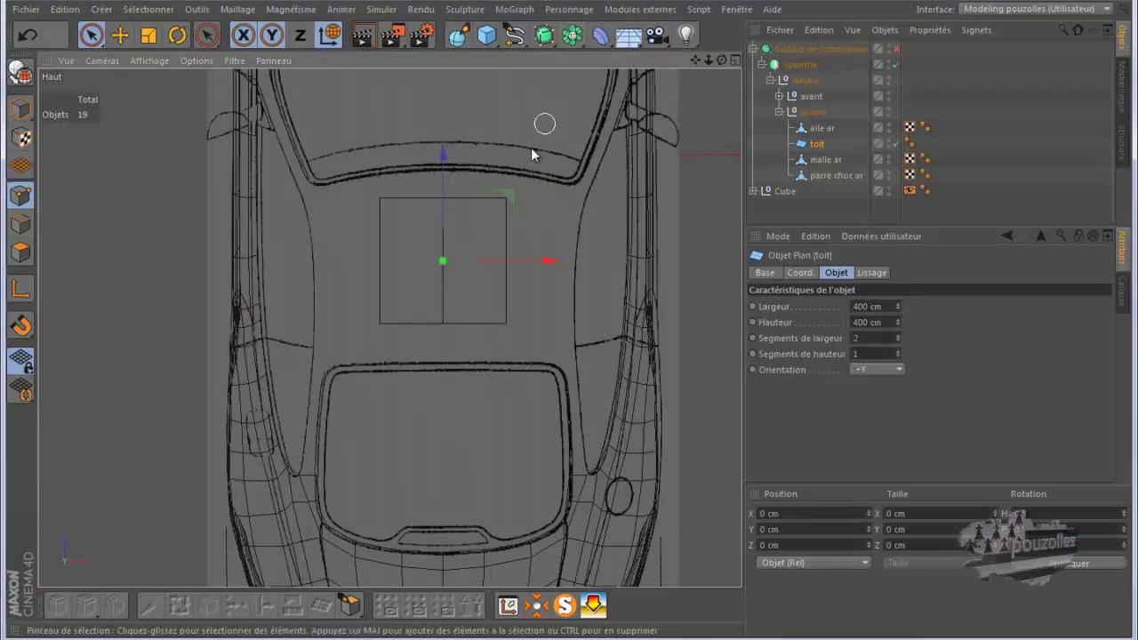
Make toit an editable polygon and delete its two right-edge points.
left_click(20, 73)
left_click_drag(504, 194, 508, 229)
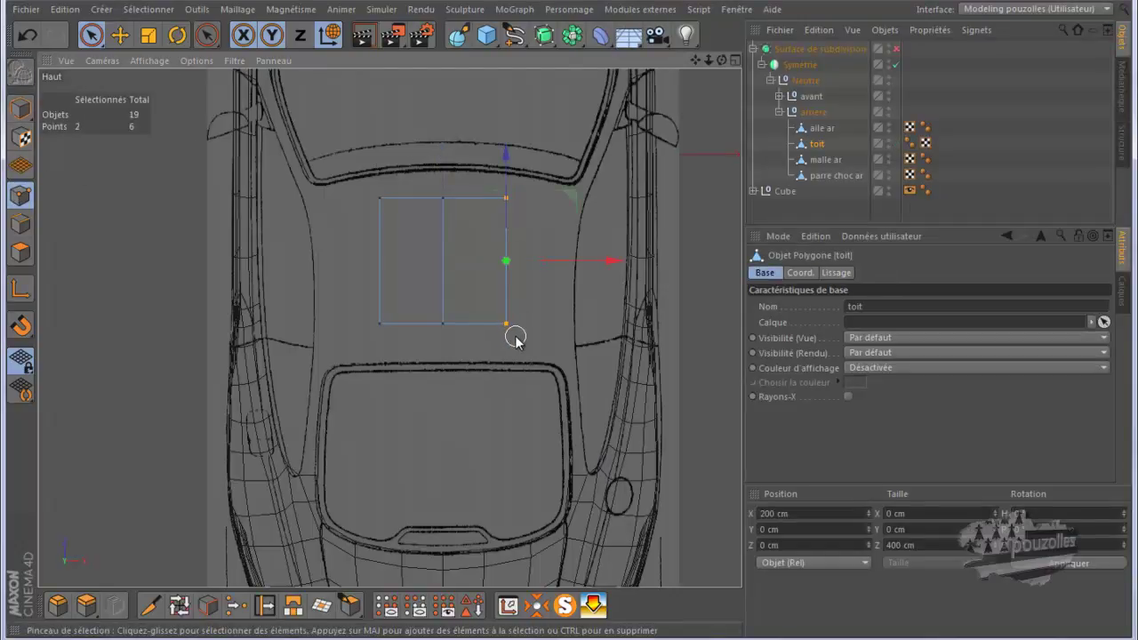
key("Delete")
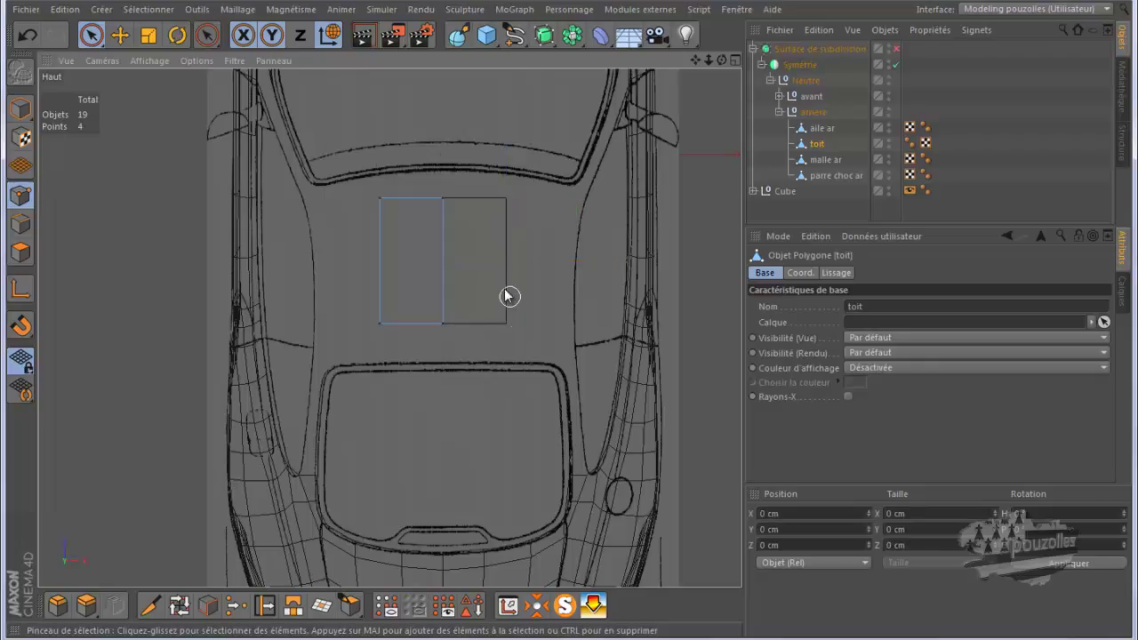
scroll(394, 204, "up", 1)
scroll(432, 190, "up", 3)
scroll(462, 186, "up", 1)
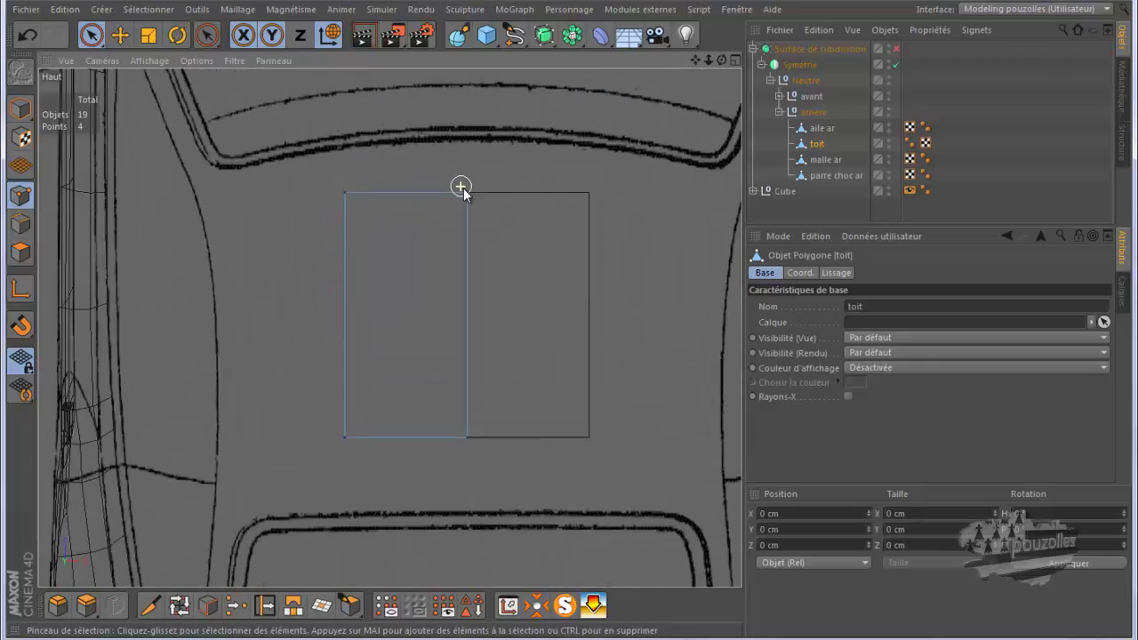
scroll(463, 189, "up", 2)
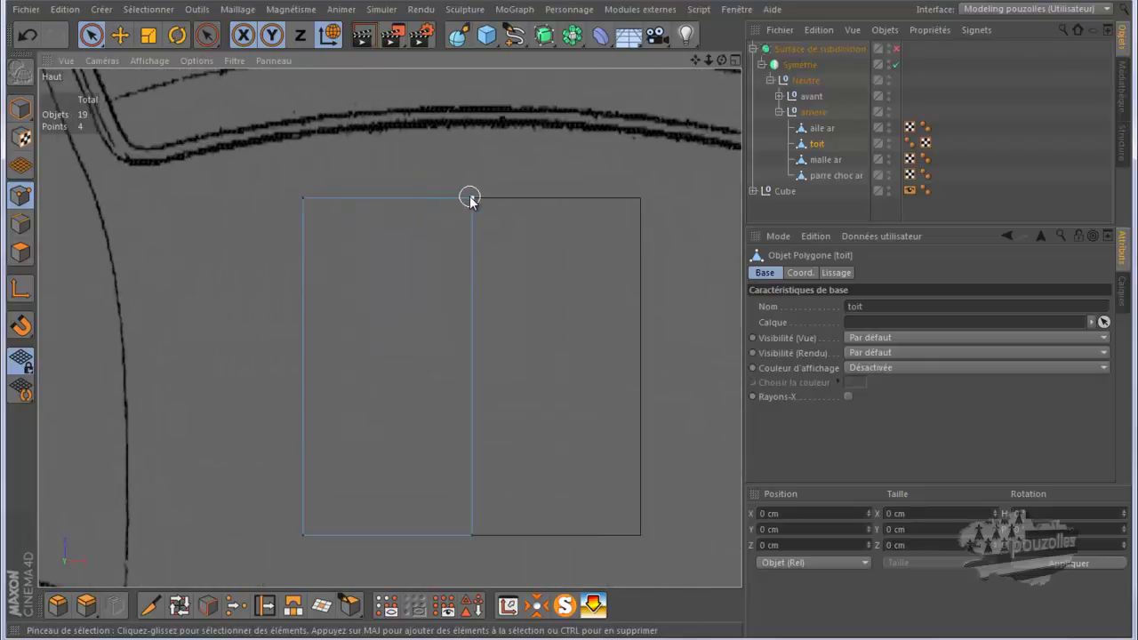
Raise toit's top edge to the roof line and fit the top-left point onto the blueprint curve.
left_click_drag(469, 197, 302, 197)
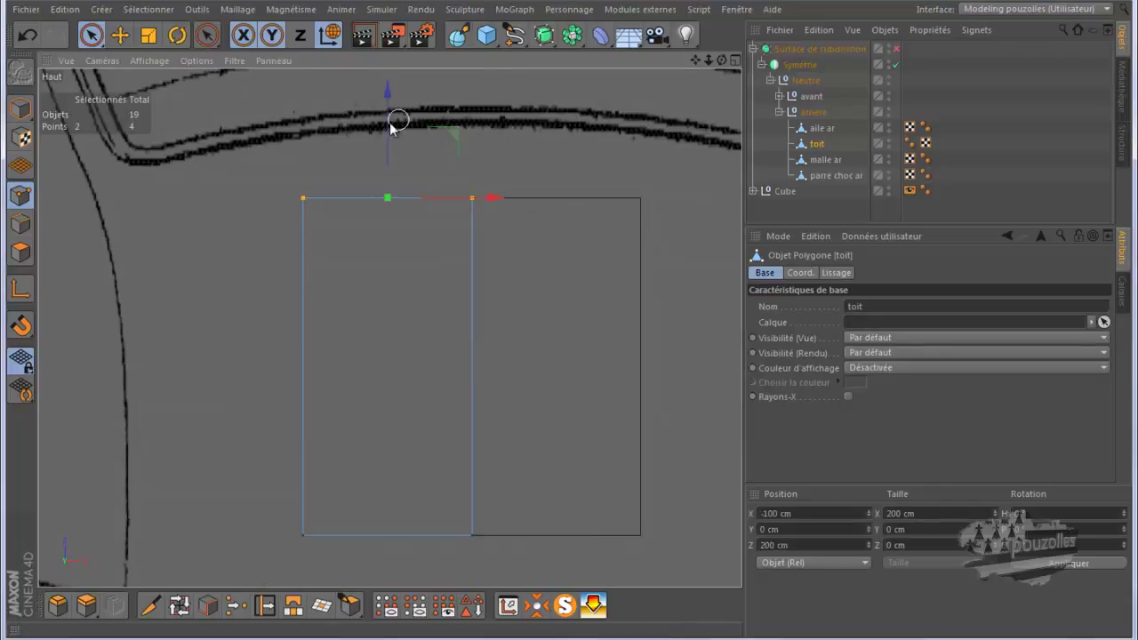
left_click_drag(394, 123, 394, 52)
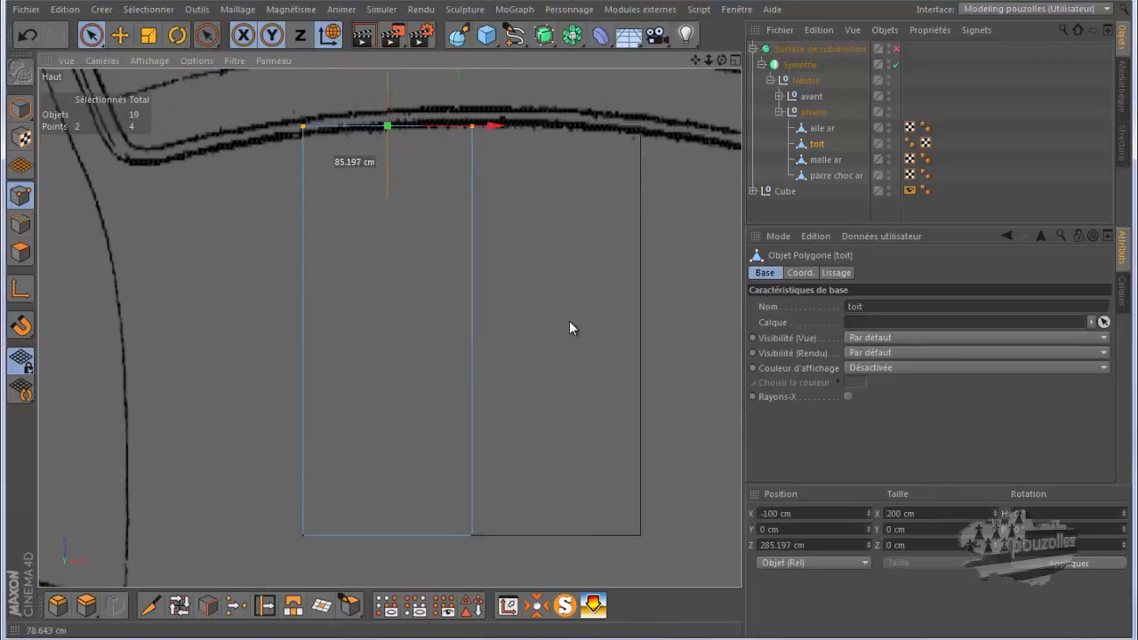
left_click(299, 129)
left_click(302, 123)
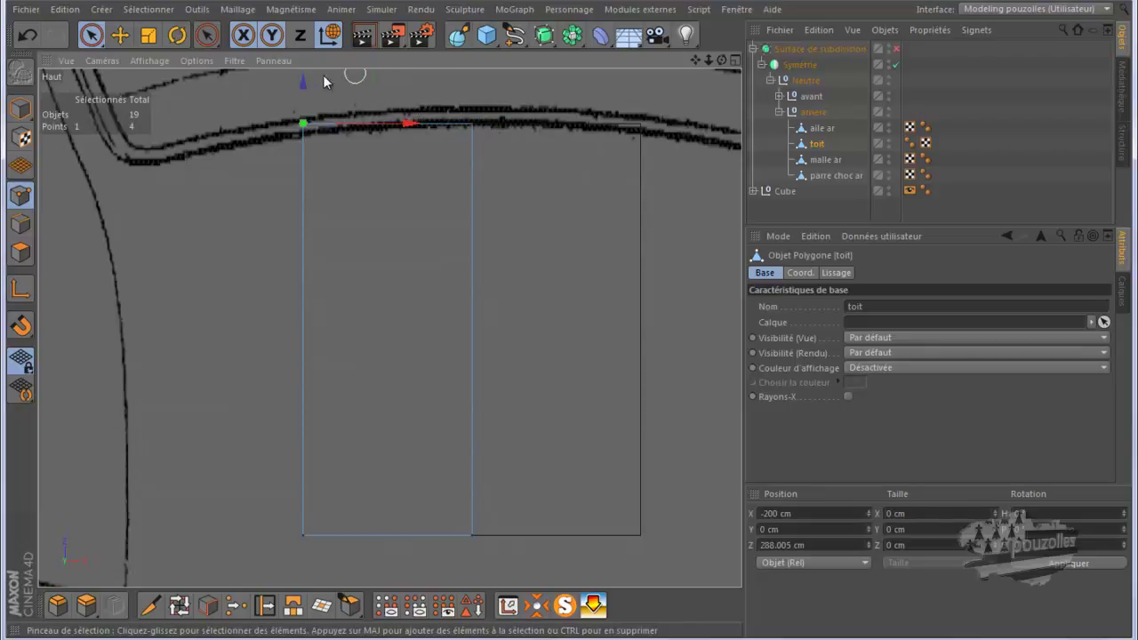
left_click_drag(304, 82, 302, 99)
left_click_drag(360, 78, 159, 115)
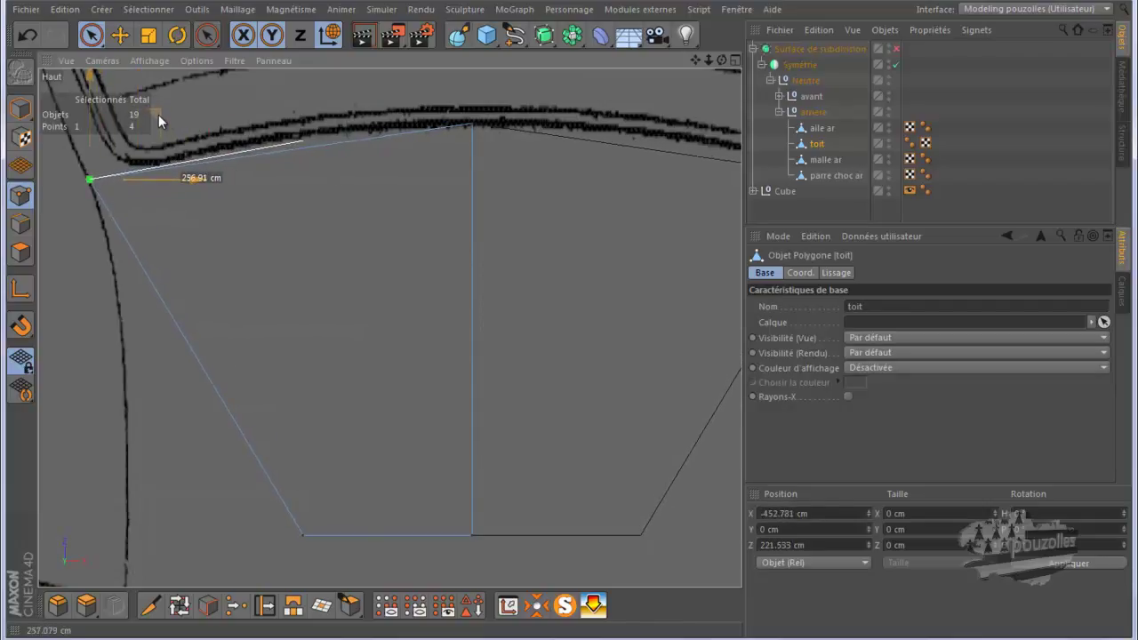
left_click_drag(158, 115, 155, 111)
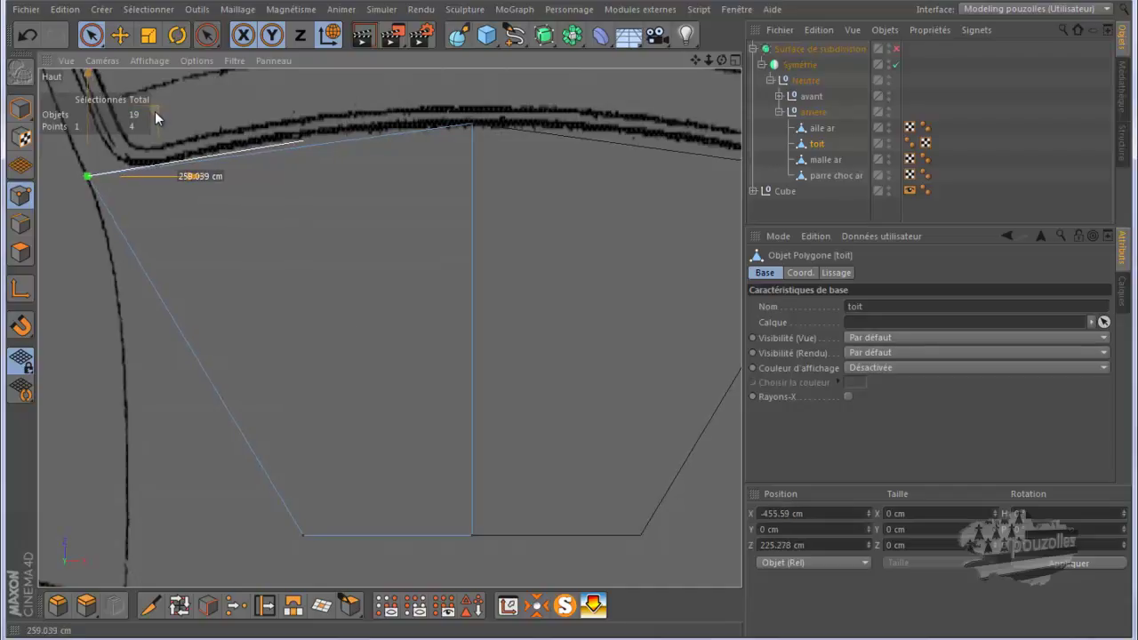
Lower the bottom edge to the rear line and move the bottom-left point to X -414.082, Z -324.699.
scroll(556, 97, "down", 2)
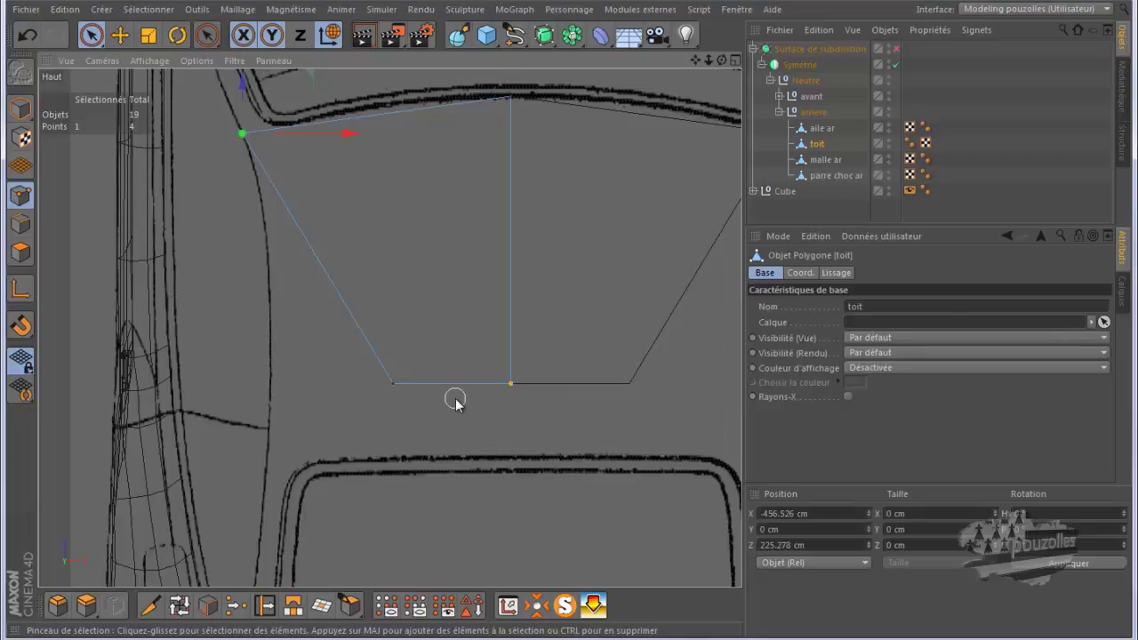
left_click(387, 392)
left_click_drag(452, 278, 442, 356)
left_click(394, 459)
scroll(252, 501, "up", 3)
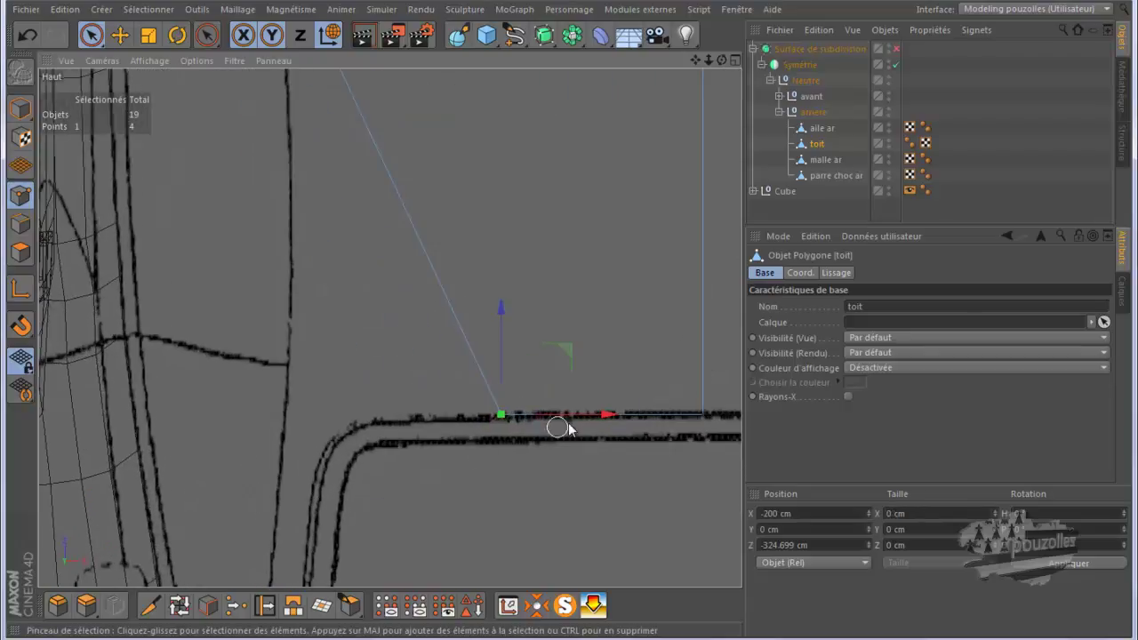
left_click_drag(610, 414, 395, 462)
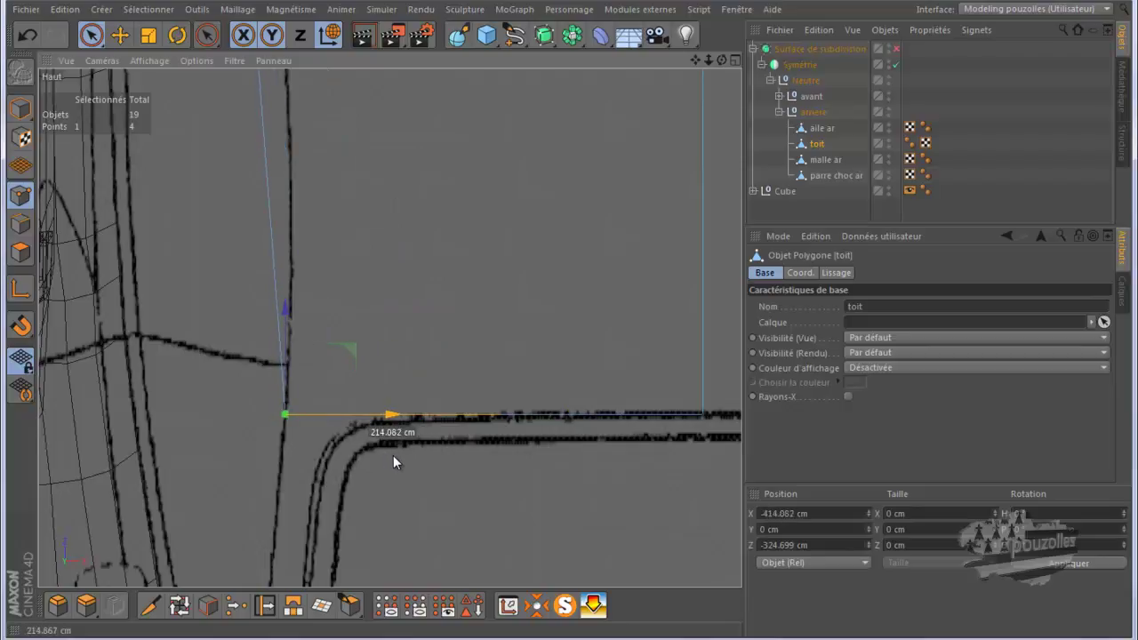
left_click_drag(394, 461, 394, 460)
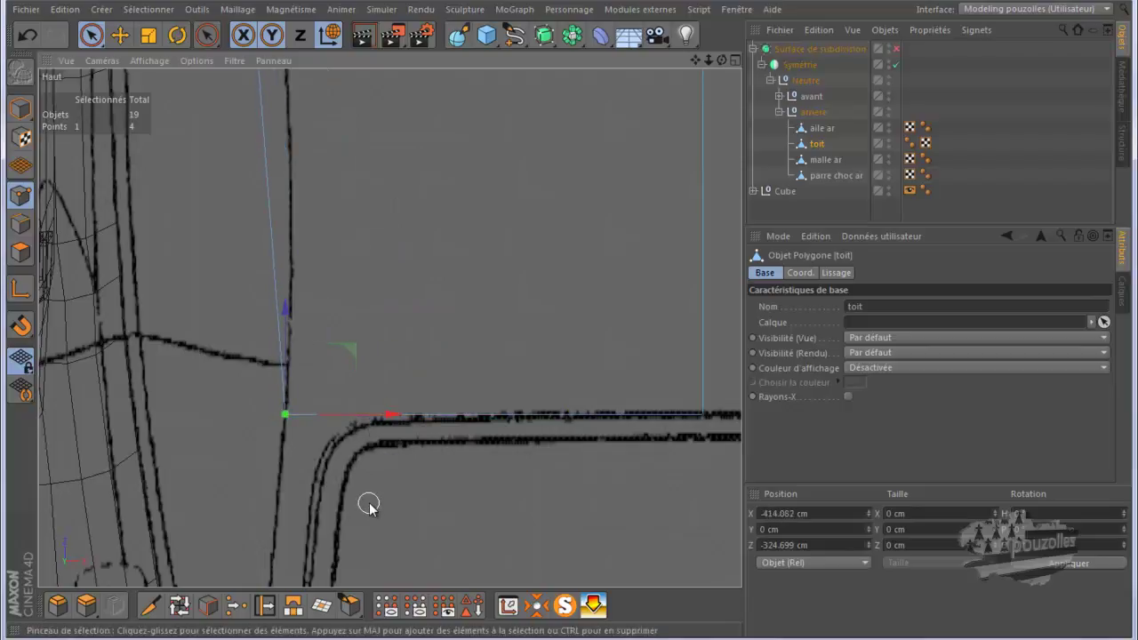
scroll(369, 500, "down", 1)
scroll(369, 501, "down", 1)
scroll(360, 483, "down", 1)
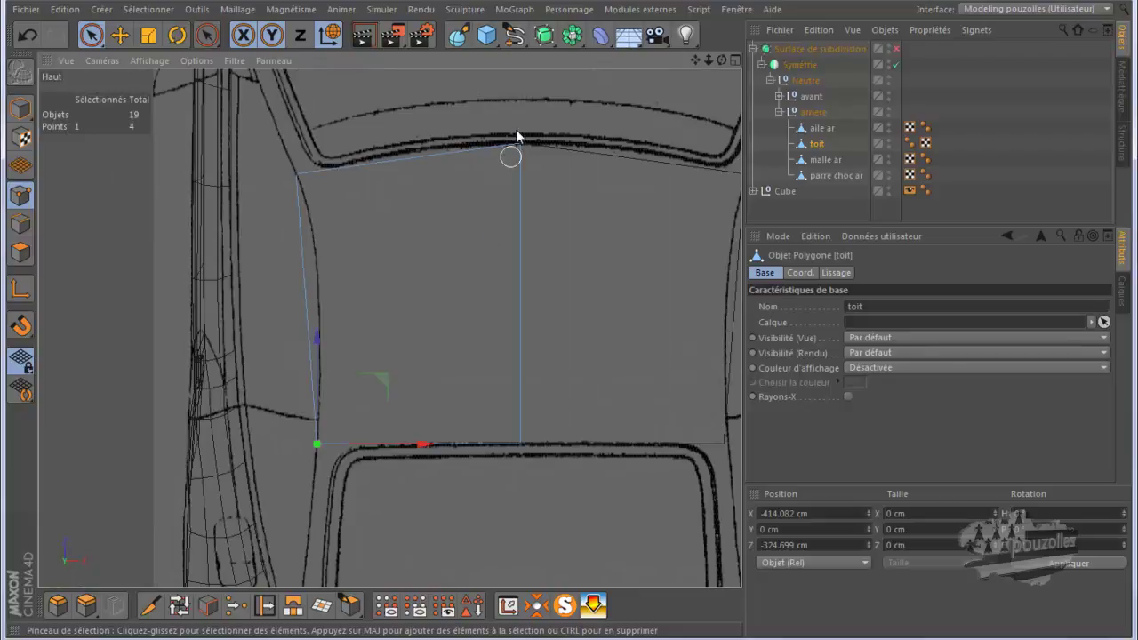
In the maximized side (Gauche) view, raise toit's middle points up to the roofline.
left_click_drag(516, 176, 506, 457)
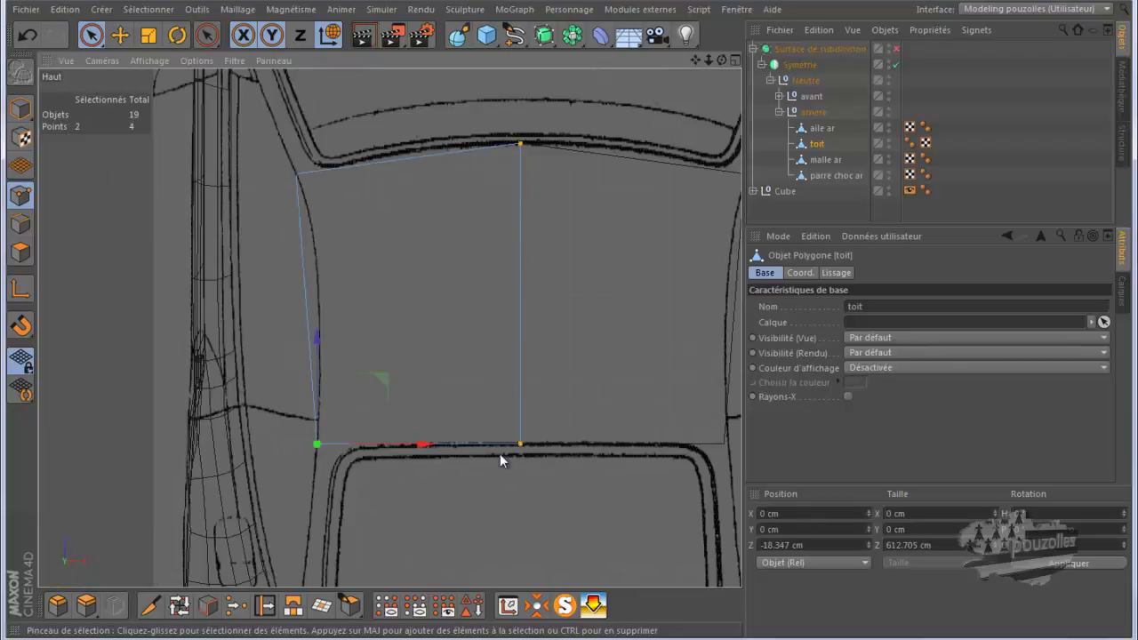
middle_click(356, 518)
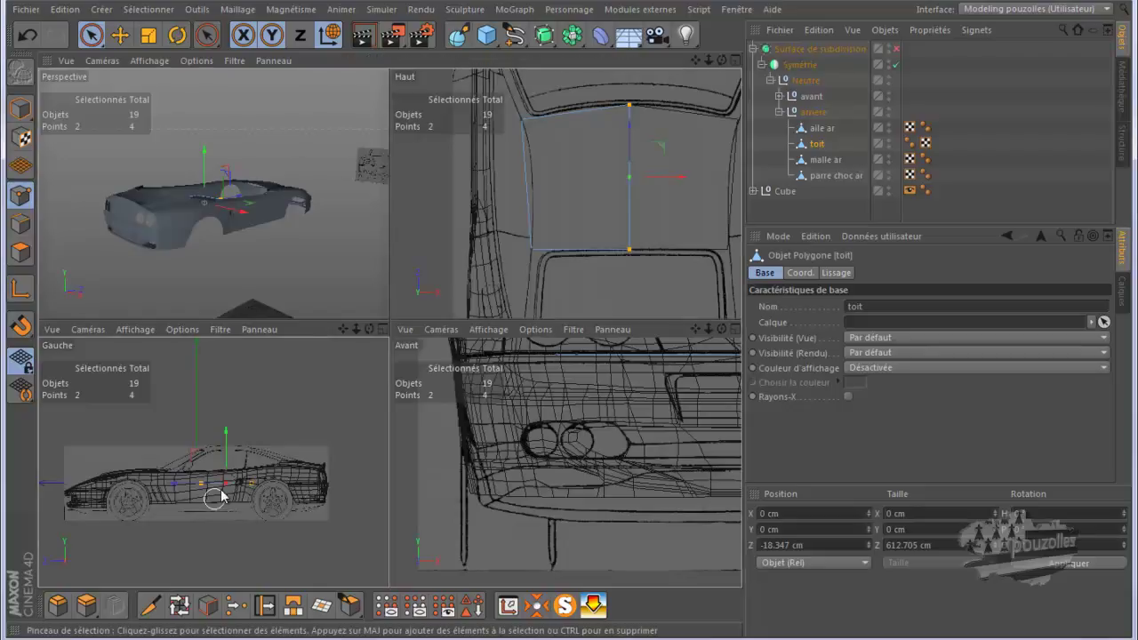
middle_click(218, 502)
scroll(432, 337, "up", 1)
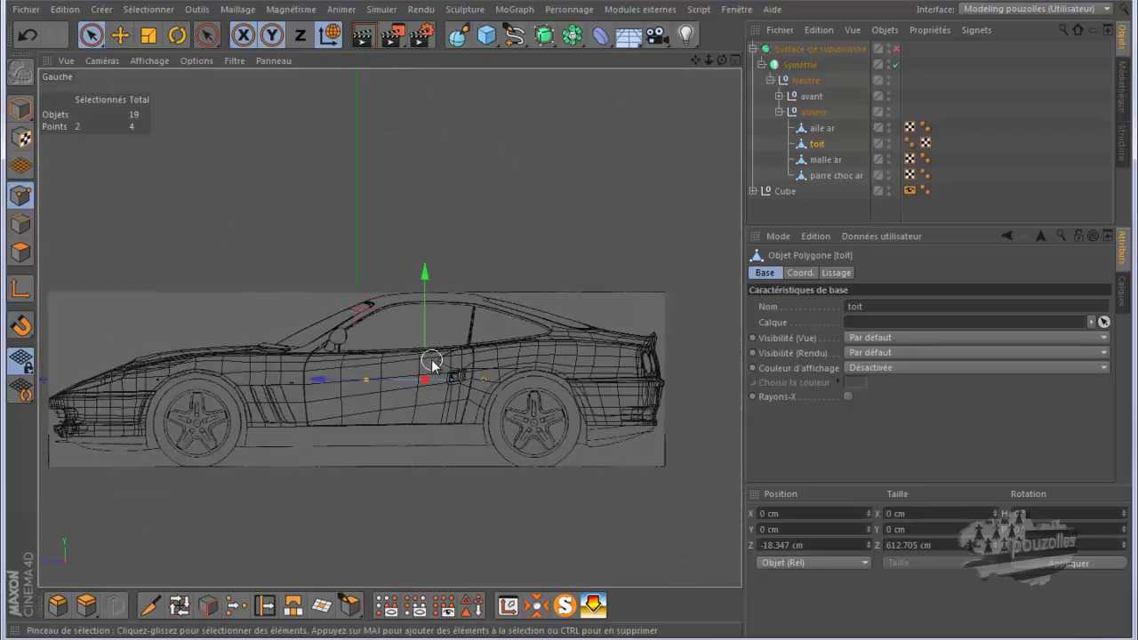
scroll(430, 360, "up", 3)
scroll(430, 360, "up", 1)
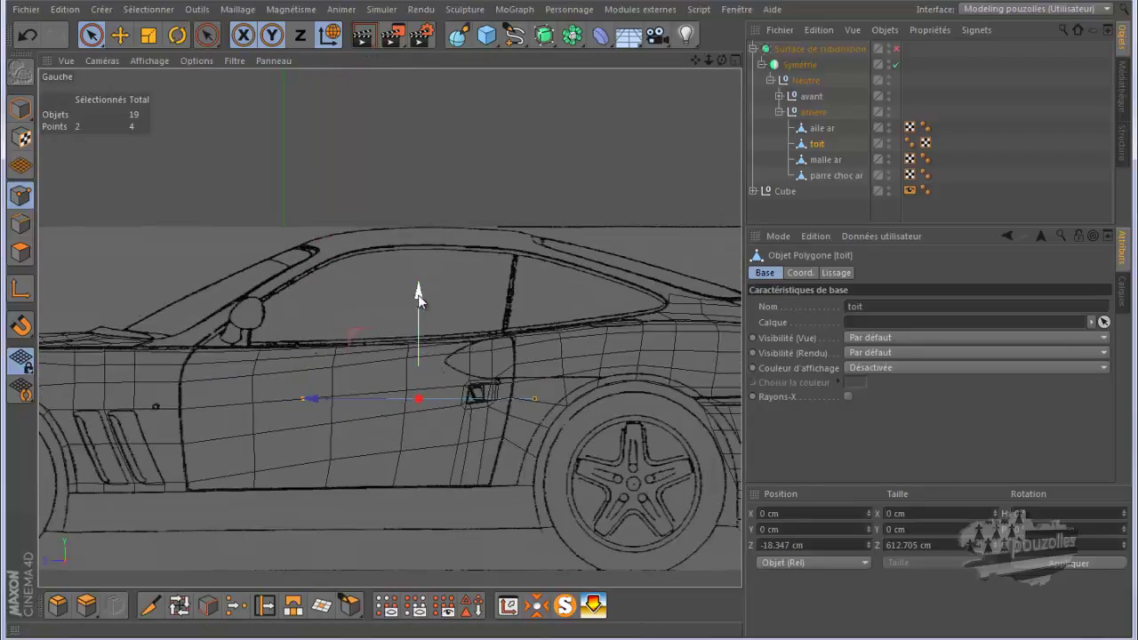
left_click_drag(420, 299, 419, 142)
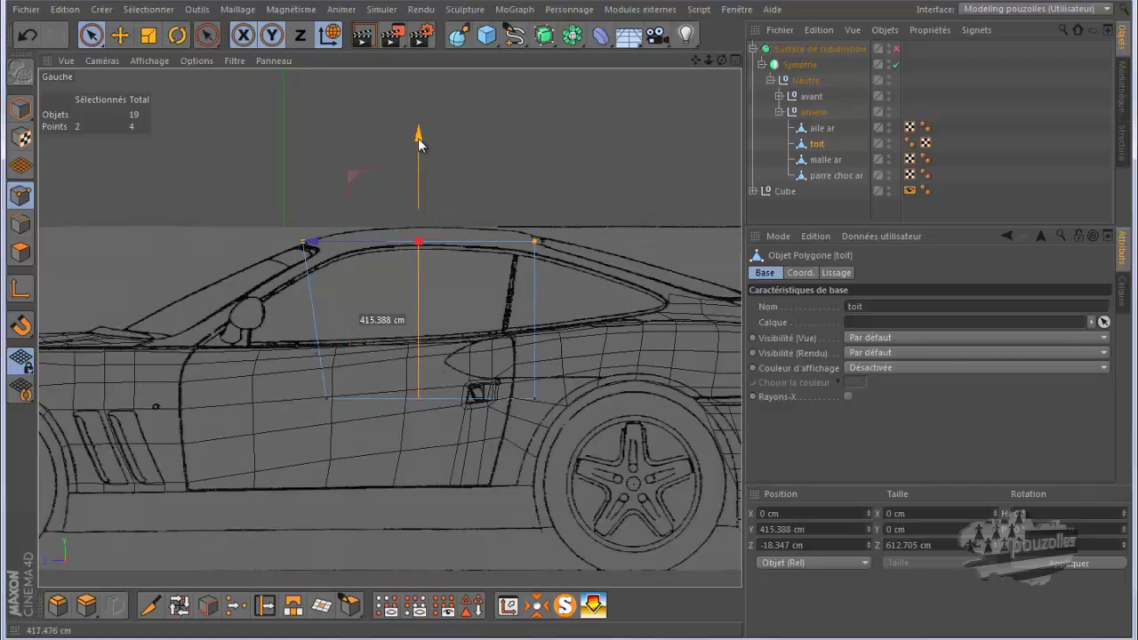
Lower toit's front top corner point onto the side blueprint's roofline.
scroll(266, 297, "up", 1)
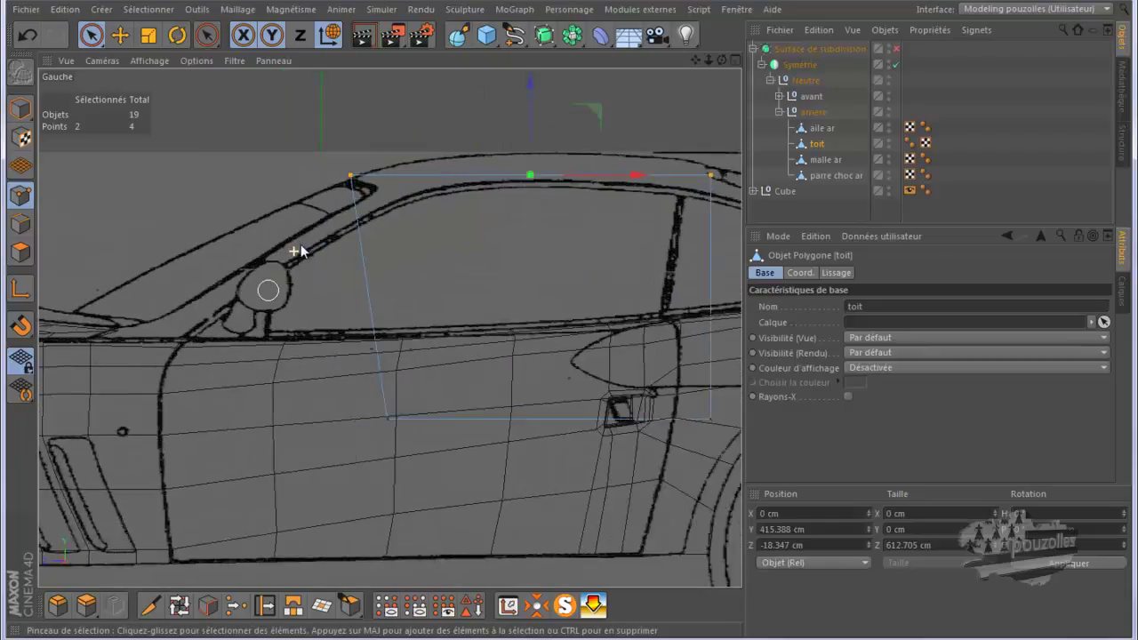
scroll(293, 249, "up", 1)
scroll(361, 158, "up", 1)
scroll(428, 134, "up", 1)
scroll(400, 152, "up", 1)
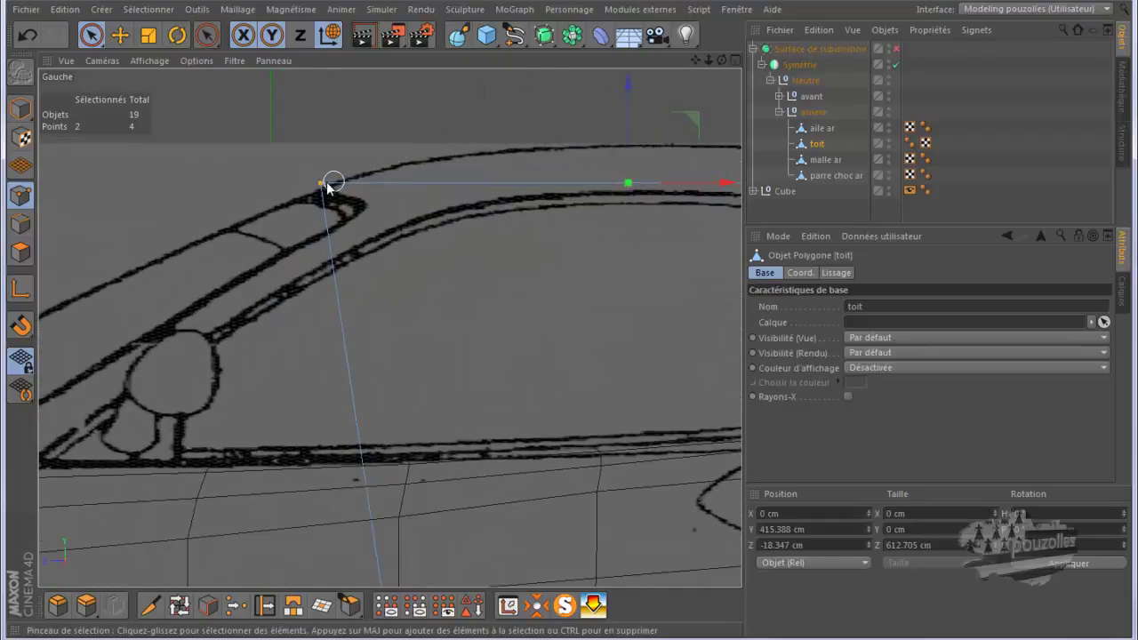
left_click(320, 180)
left_click_drag(319, 128, 321, 143)
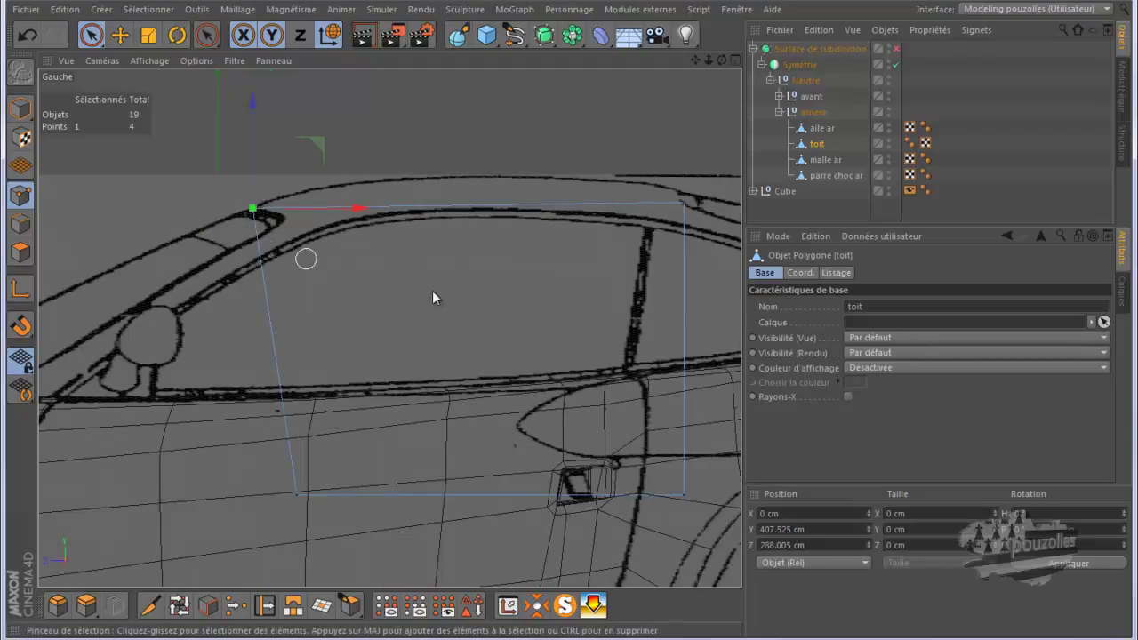
Raise toit's rear top corner point onto the roofline.
middle_click_drag(433, 296, 504, 320)
left_click(662, 228)
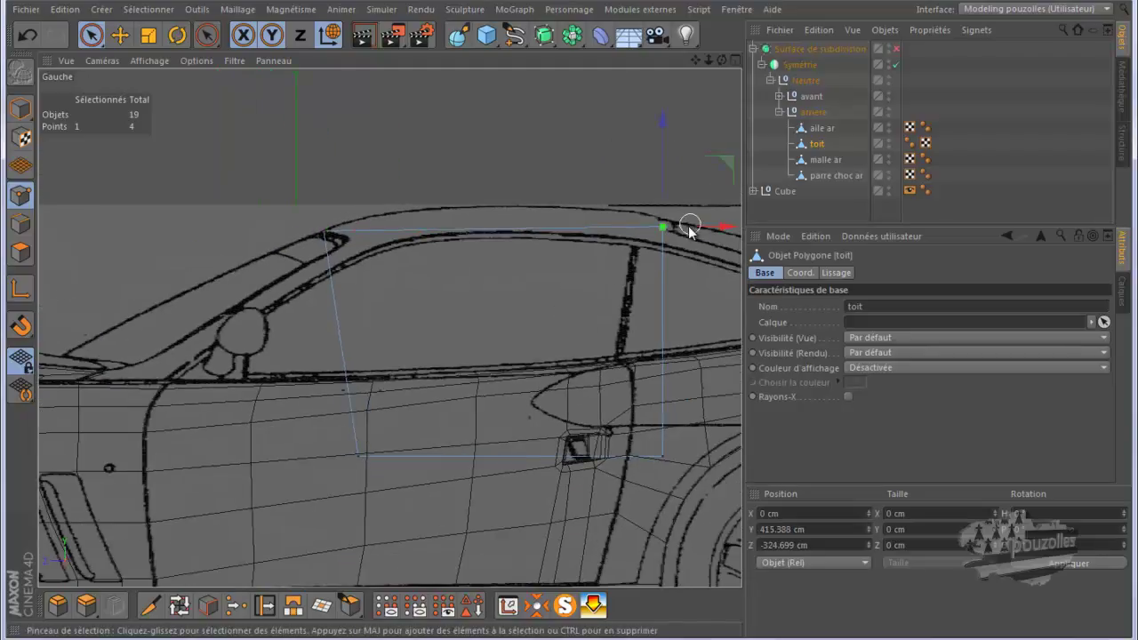
scroll(691, 228, "up", 2)
scroll(714, 225, "up", 2)
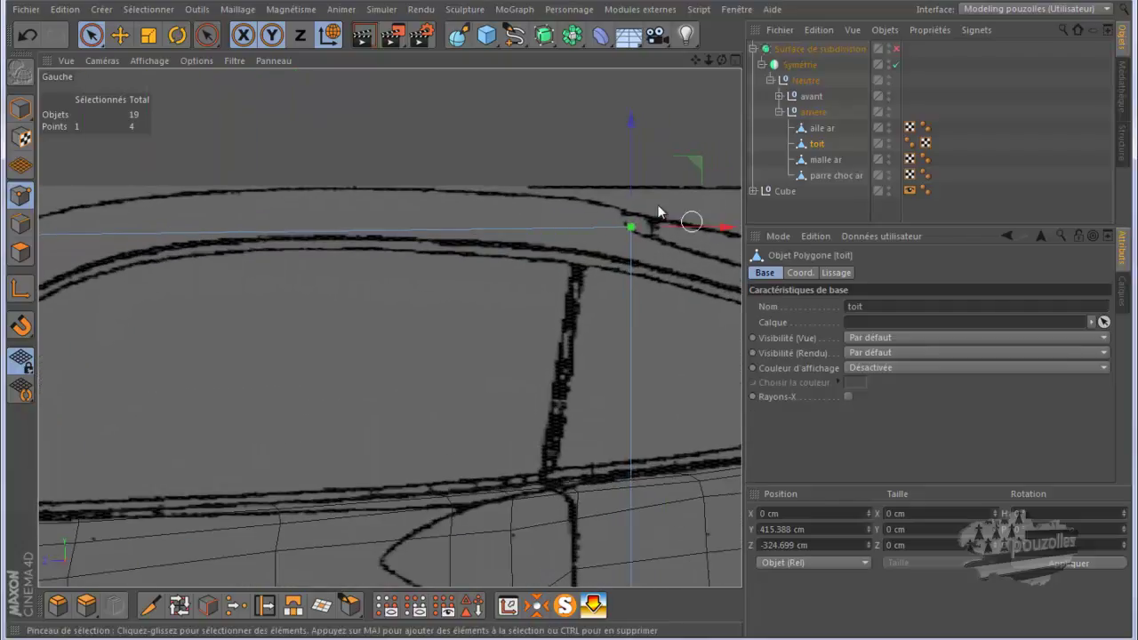
left_click_drag(631, 181, 632, 167)
scroll(629, 167, "down", 2)
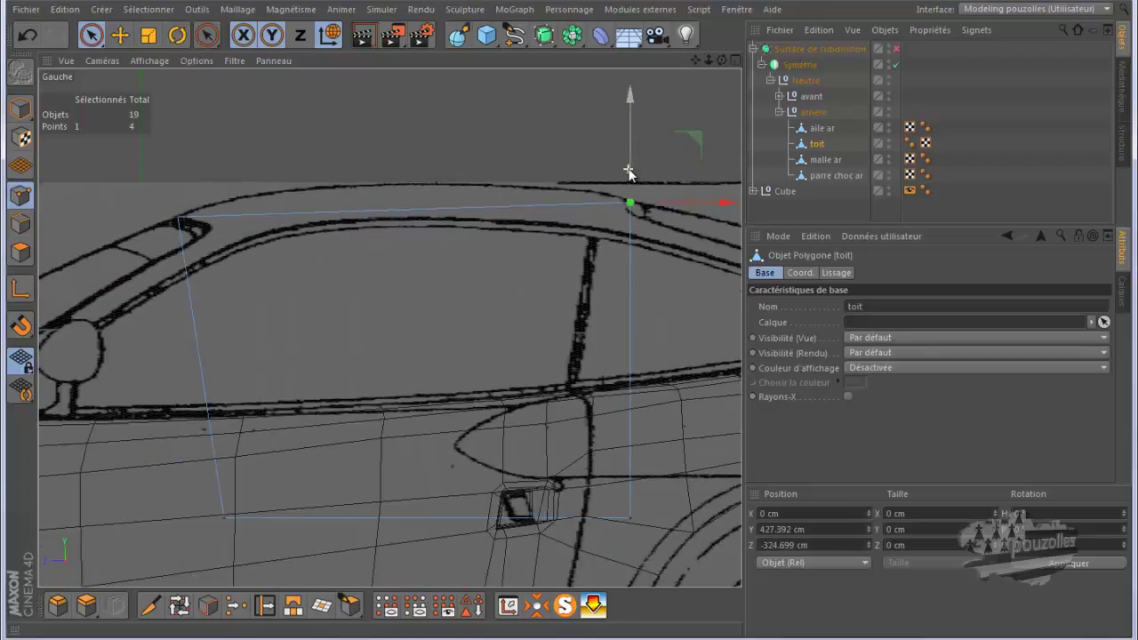
scroll(634, 181, "down", 1)
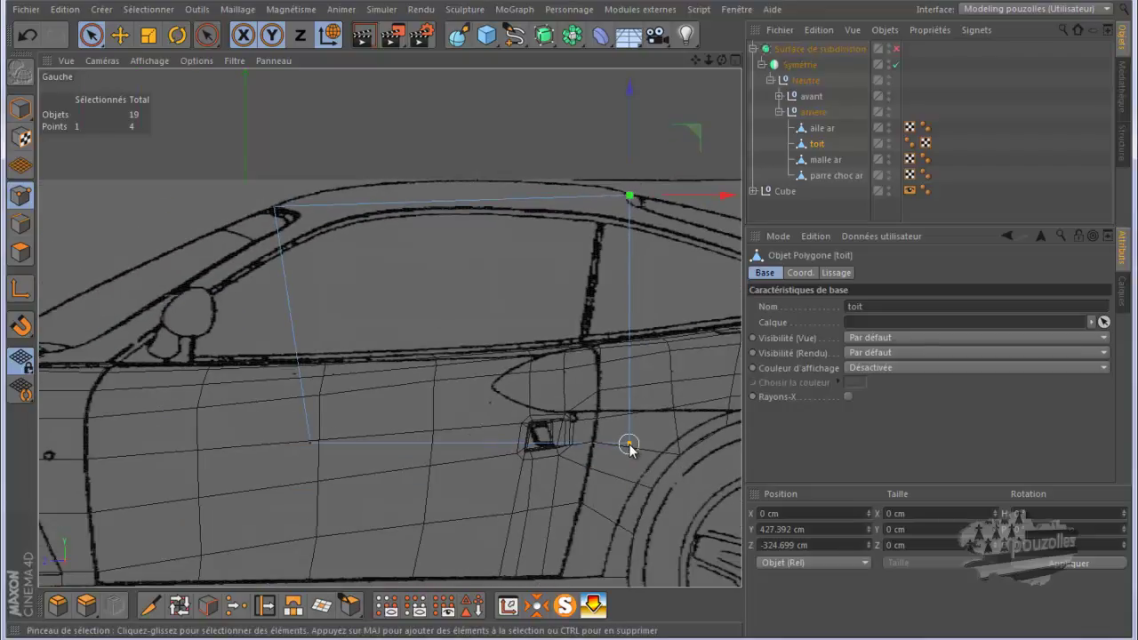
Raise toit's two bottom points up to the roof line.
left_click_drag(628, 448, 310, 445)
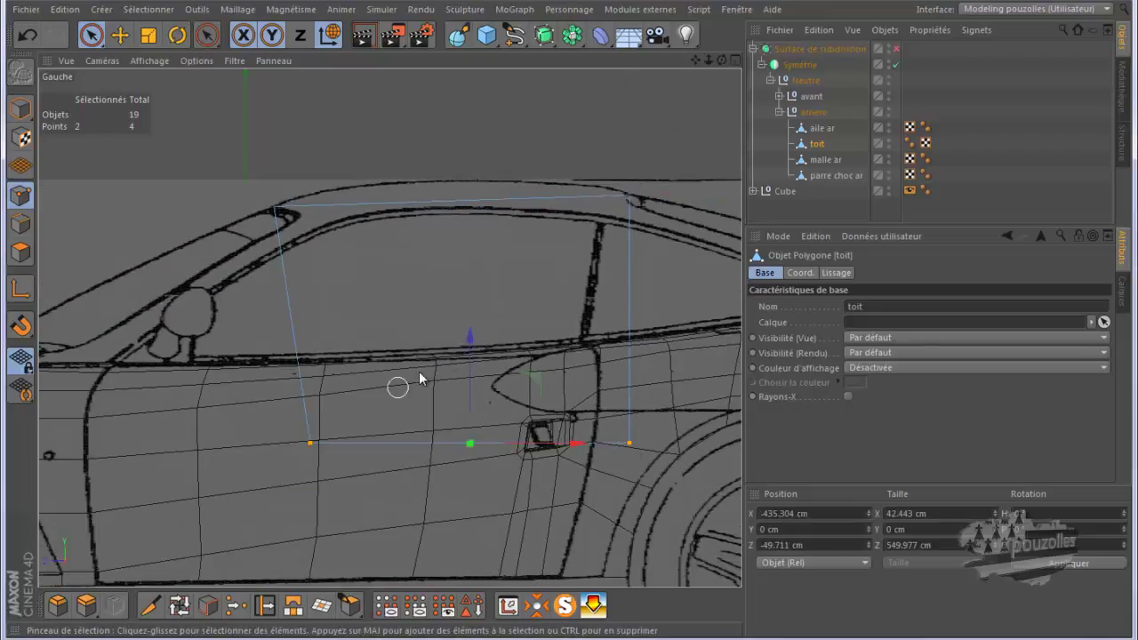
left_click_drag(471, 332, 496, 125)
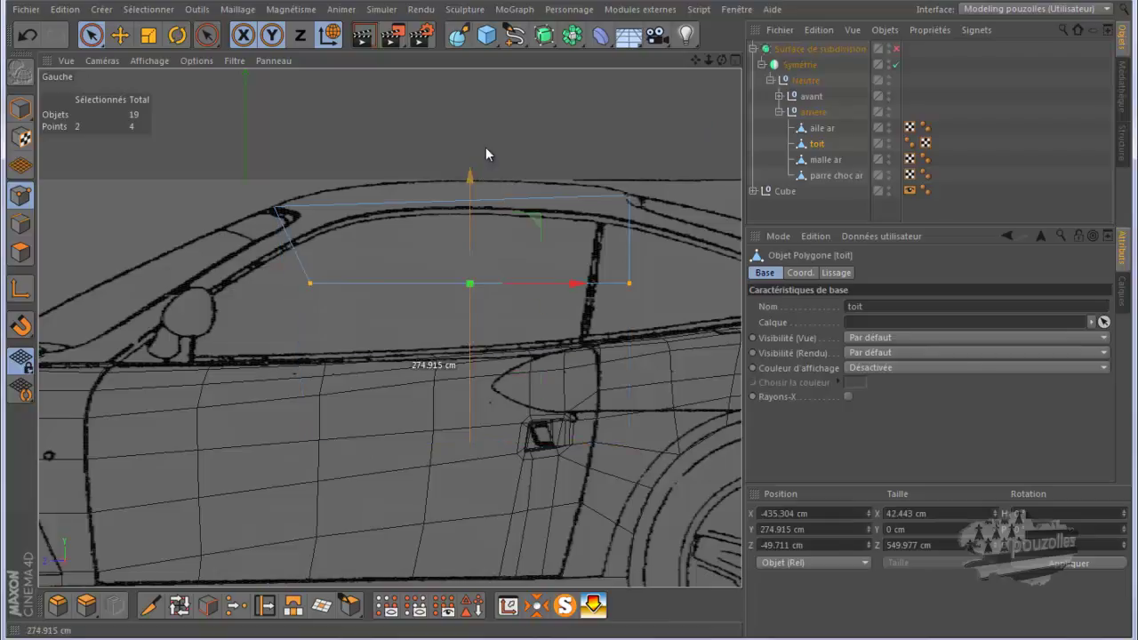
scroll(662, 223, "up", 2)
scroll(662, 227, "up", 1)
scroll(661, 229, "up", 1)
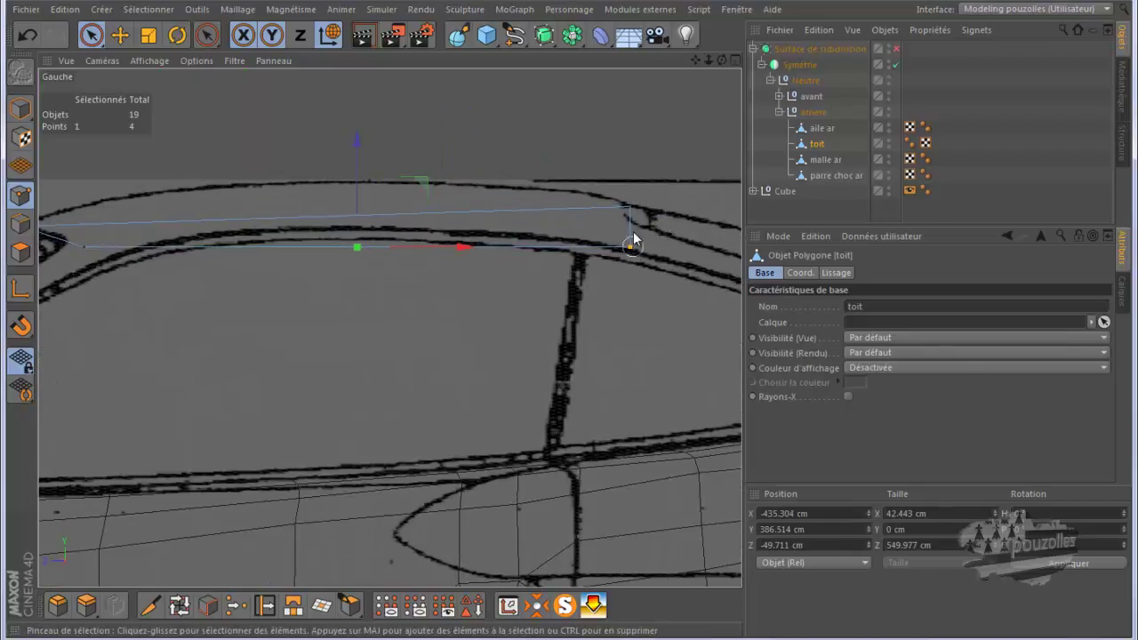
Lower the rear and front roof corner points onto the roof line, one ending at Y 364.086.
left_click(633, 239)
left_click_drag(627, 177, 627, 189)
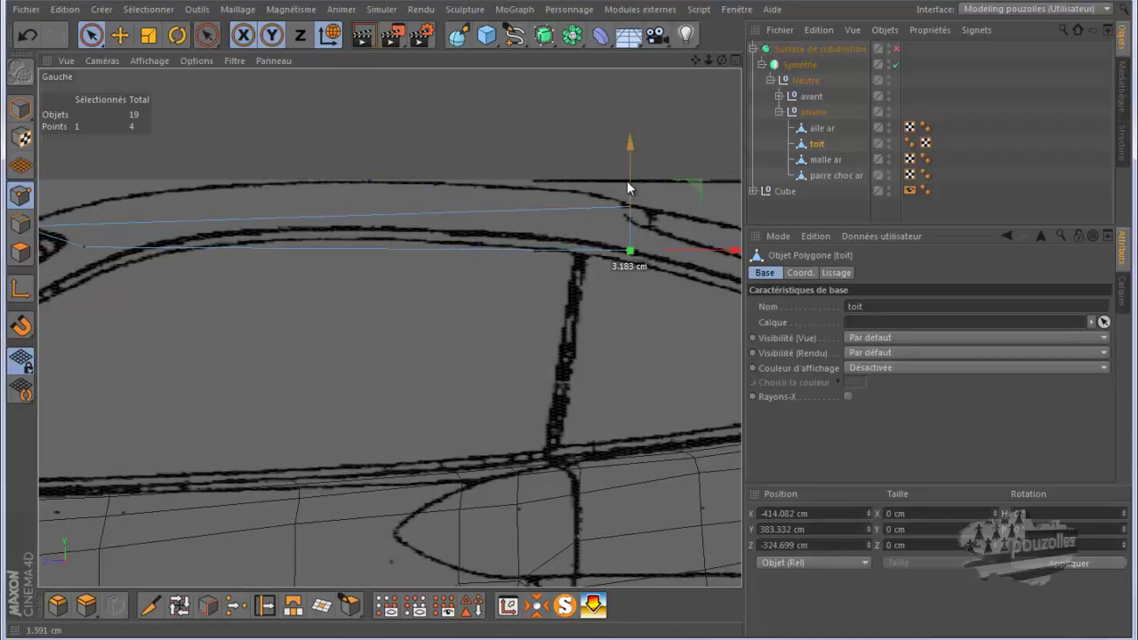
scroll(520, 219, "down", 2)
scroll(233, 251, "up", 2)
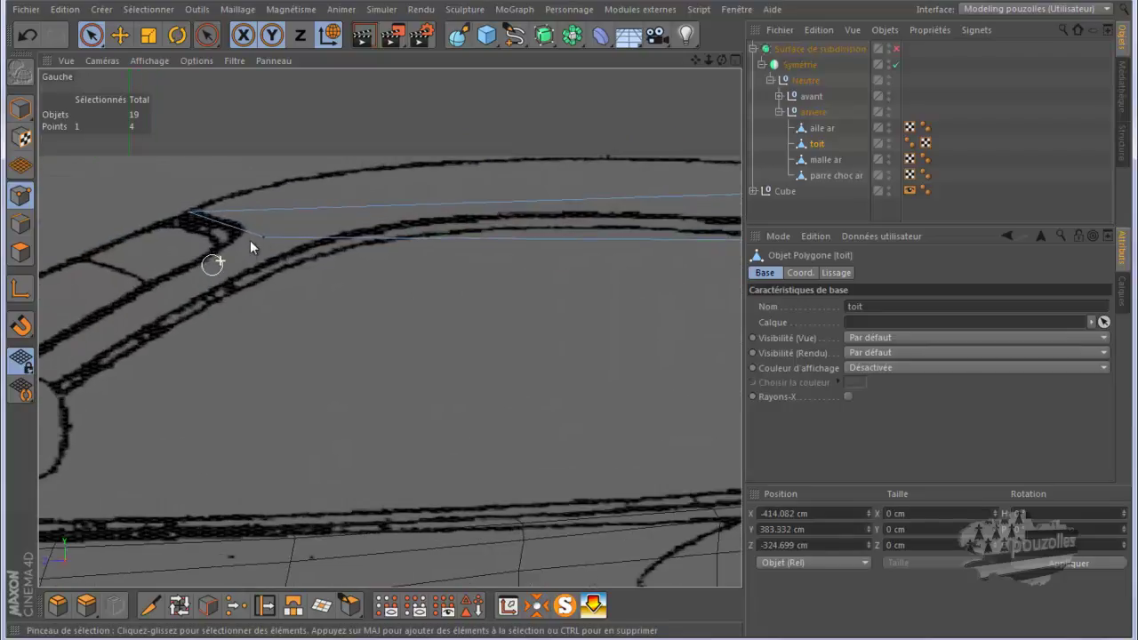
left_click(264, 235)
left_click_drag(262, 156, 264, 189)
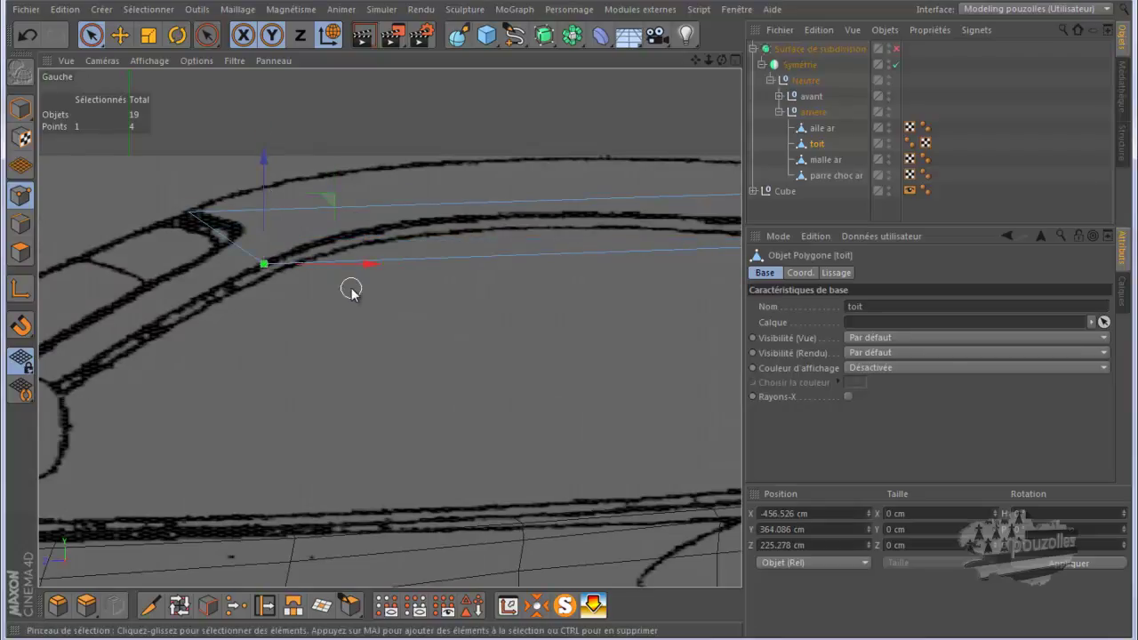
scroll(343, 289, "down", 1)
scroll(341, 290, "down", 1)
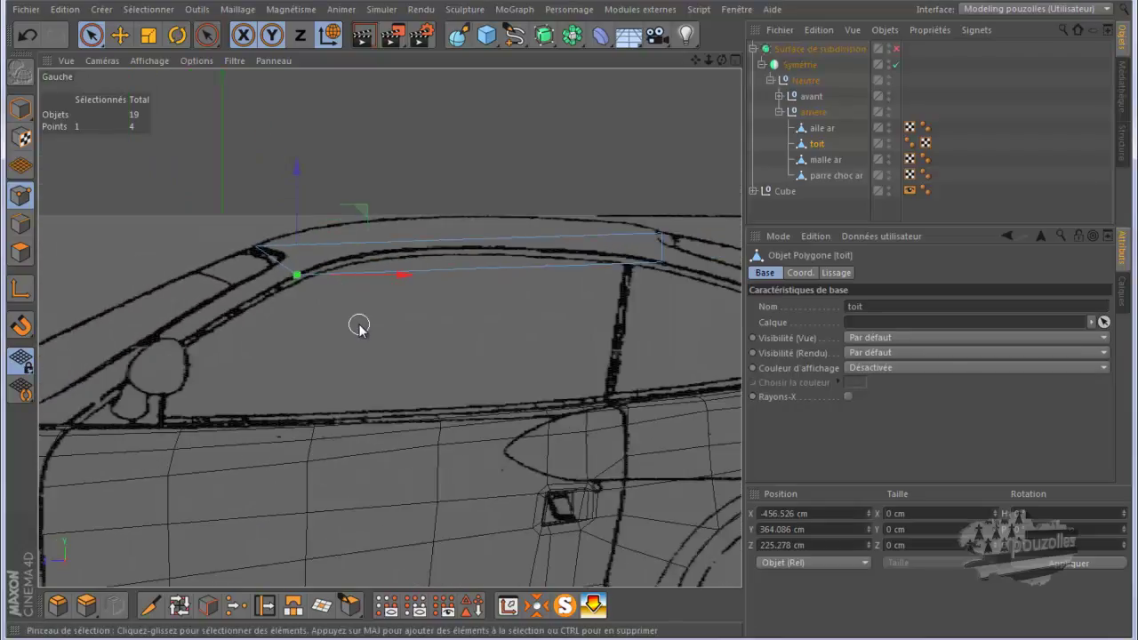
Maximize the front (Avant) view, zoom to check the roof, then return to four views.
middle_click(359, 326)
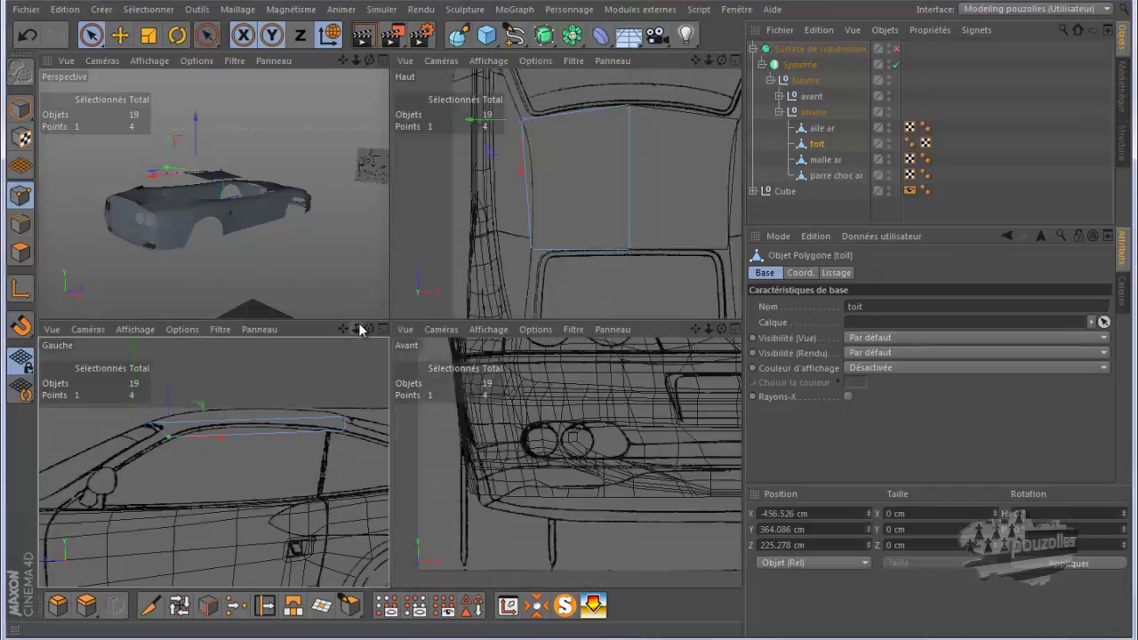
middle_click(522, 368)
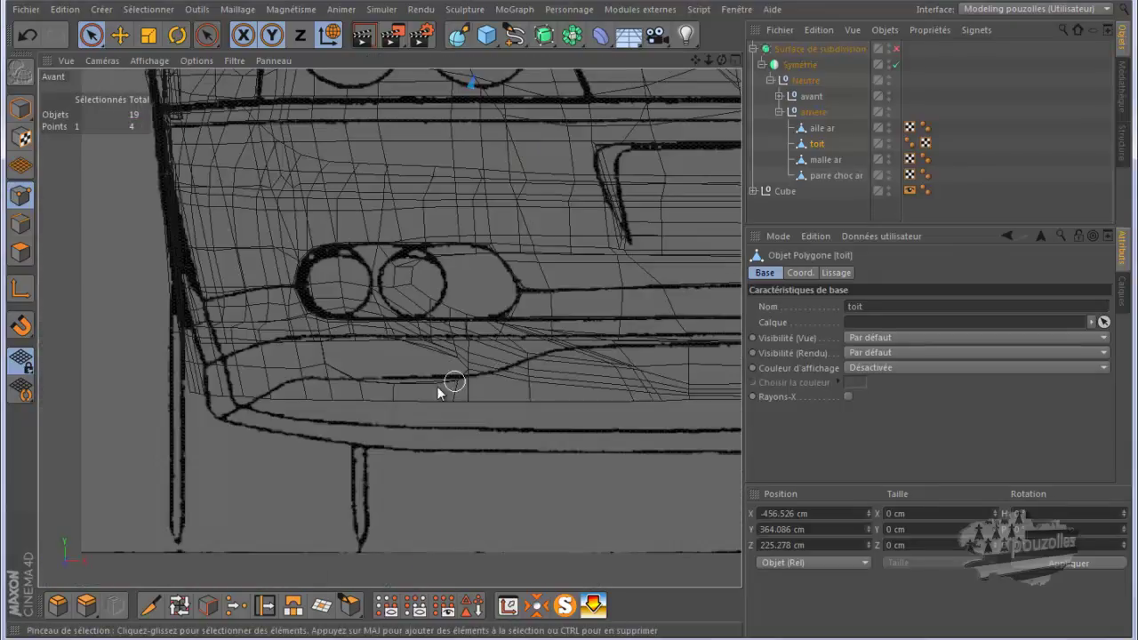
scroll(364, 367, "down", 1)
scroll(449, 160, "down", 1)
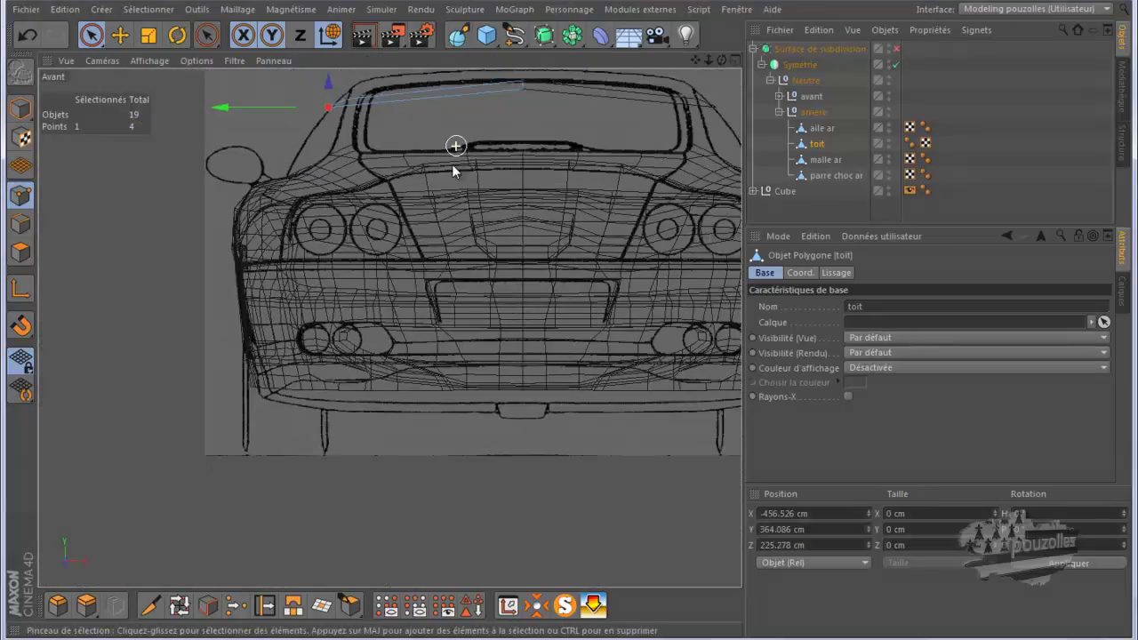
scroll(463, 122, "down", 1)
scroll(469, 84, "up", 1)
scroll(467, 82, "up", 2)
scroll(467, 81, "up", 1)
scroll(466, 82, "up", 1)
scroll(466, 82, "up", 1)
scroll(464, 84, "up", 1)
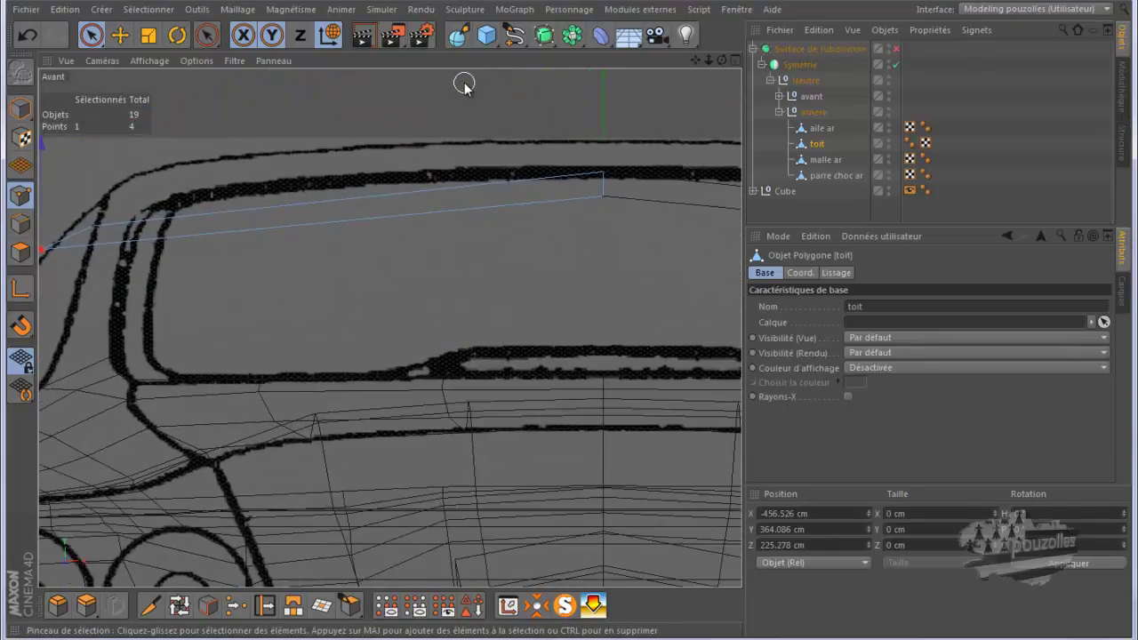
scroll(464, 85, "down", 1)
scroll(465, 85, "down", 1)
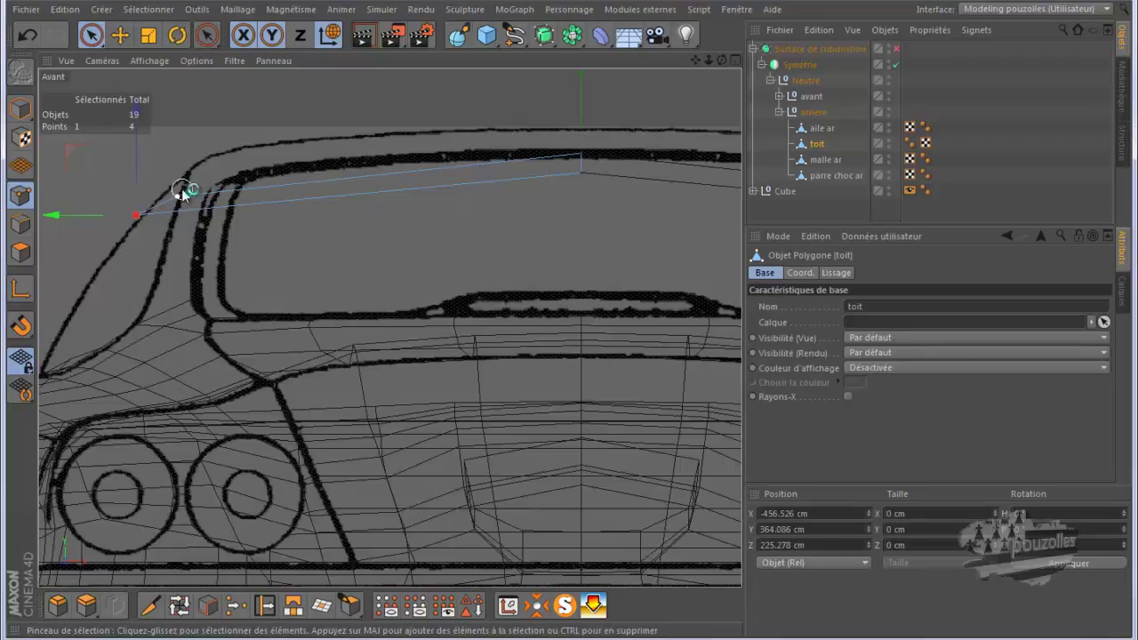
middle_click(243, 241)
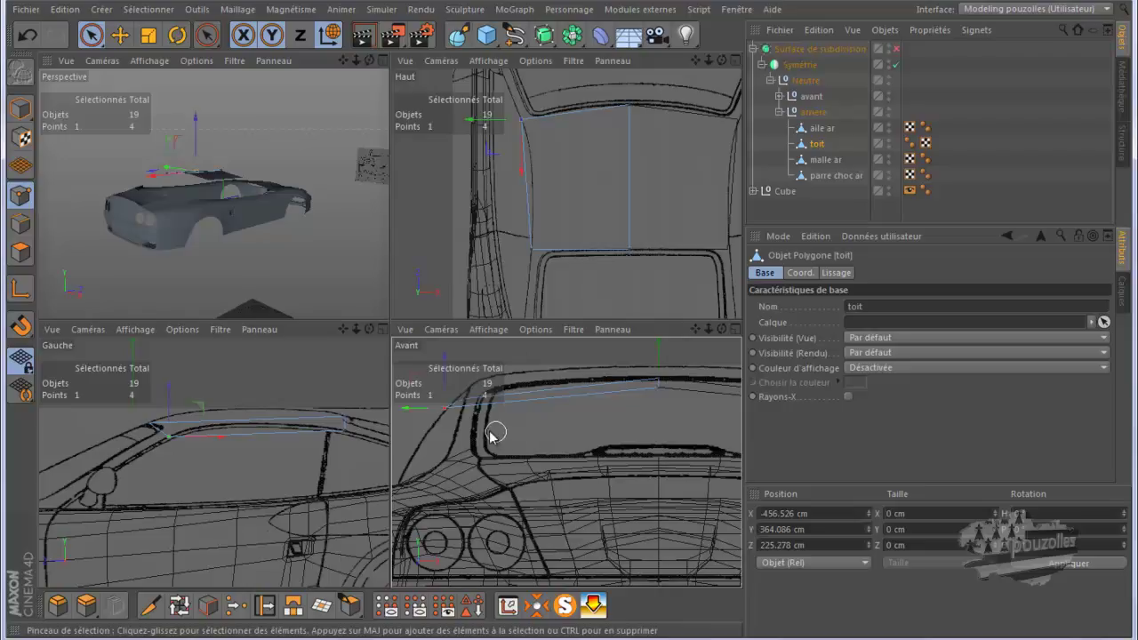
Fit one roof corner point to the front outline along Y, then shift it along the length in top view.
mouse_move(696, 329)
left_mouse_down()
mouse_move(574, 345)
mouse_move(589, 349)
left_mouse_up()
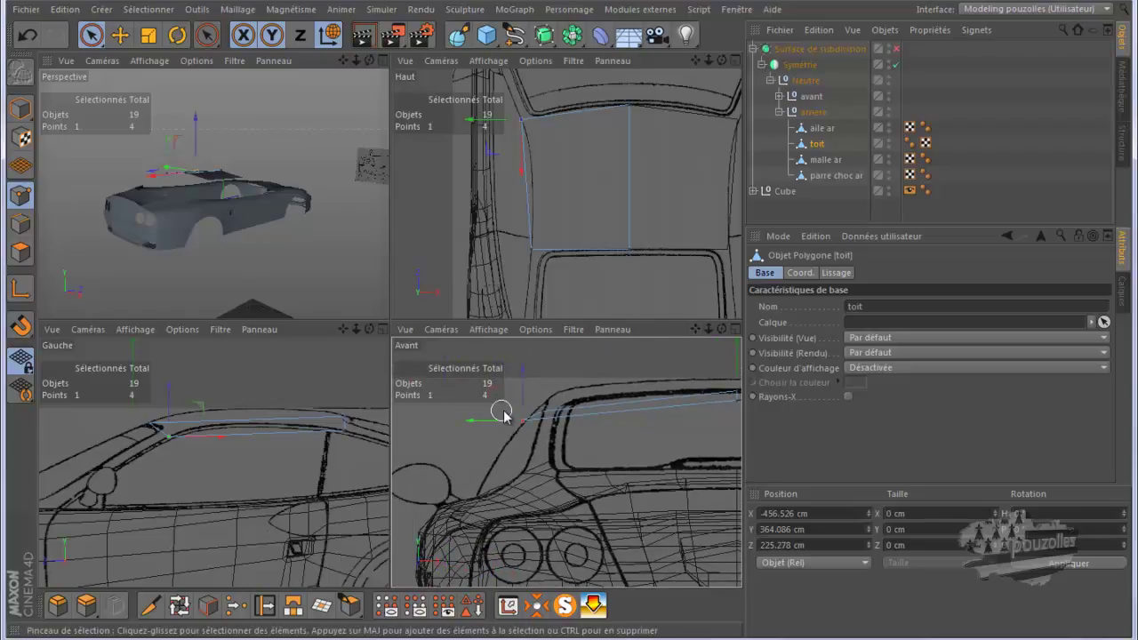
left_click_drag(695, 330, 572, 343)
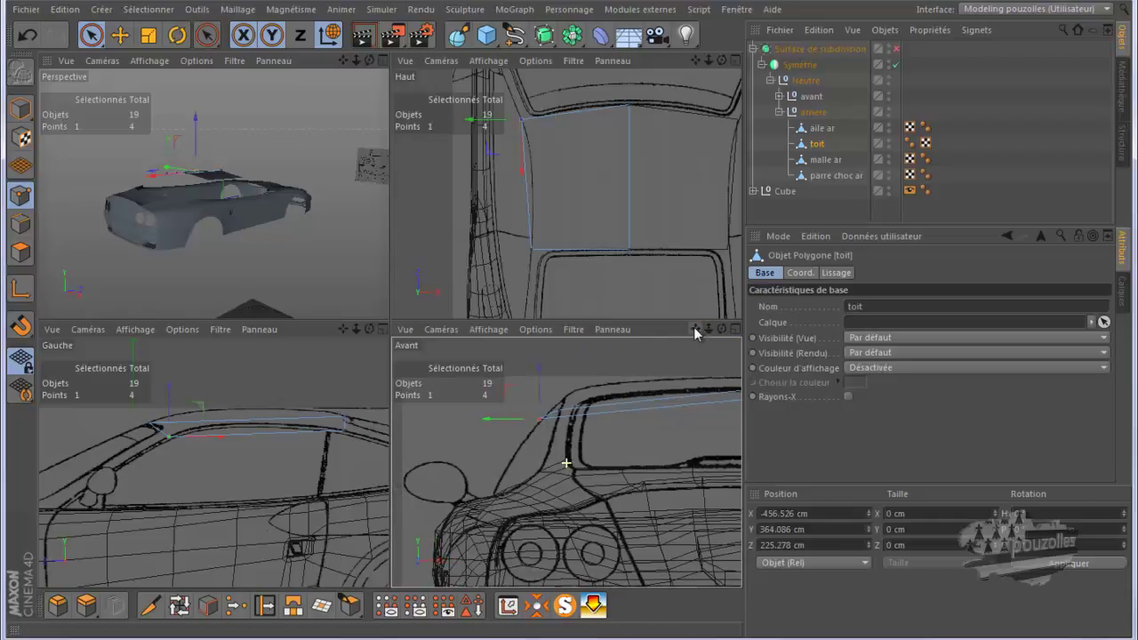
left_click_drag(513, 391, 535, 380)
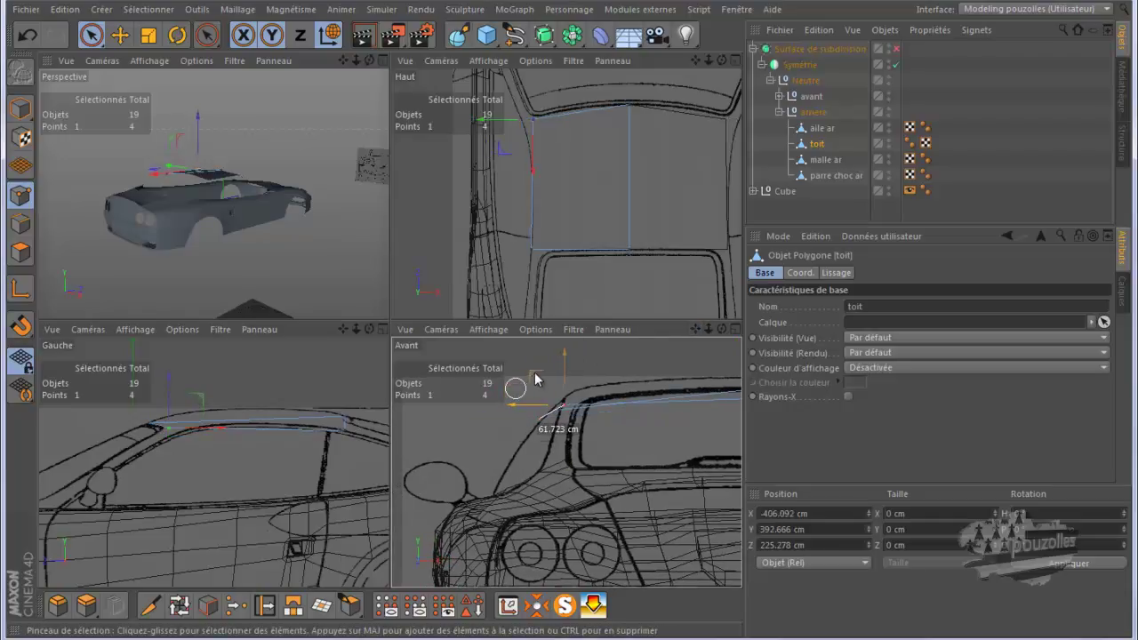
mouse_move(535, 380)
left_mouse_down()
mouse_move(537, 365)
mouse_move(533, 391)
left_mouse_up()
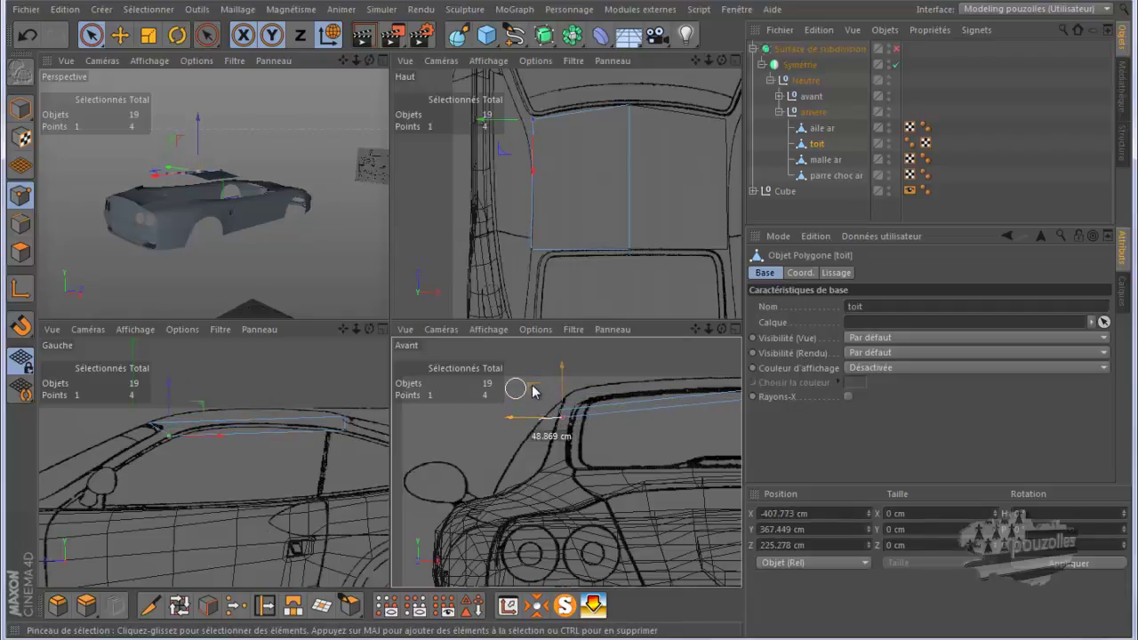
left_click_drag(534, 392, 534, 392)
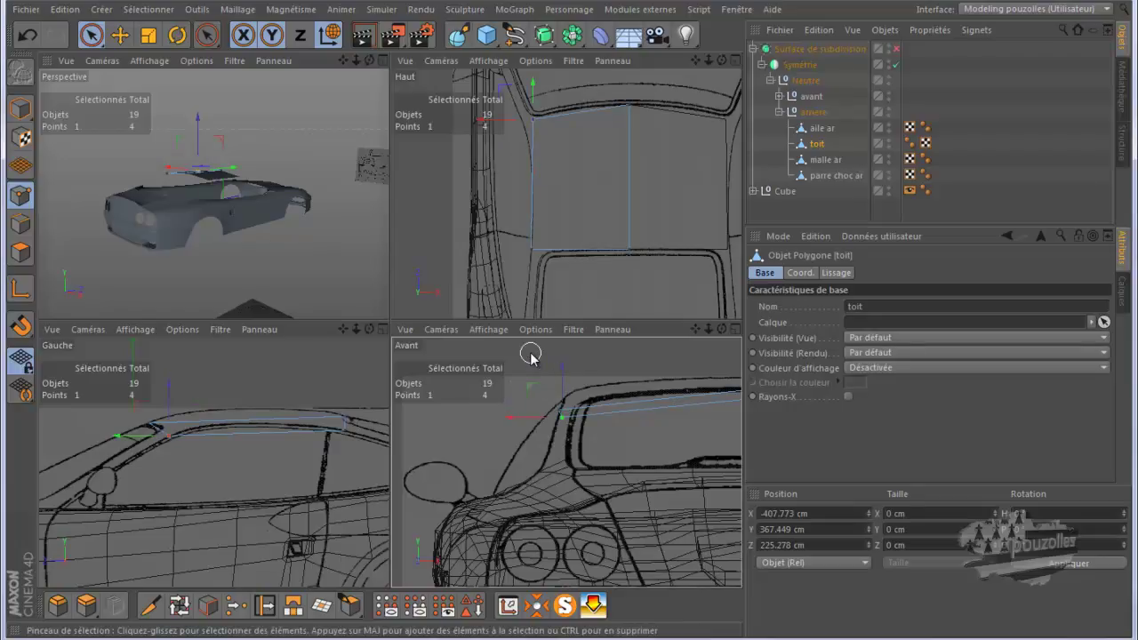
left_click(533, 96)
left_click_drag(533, 96, 534, 95)
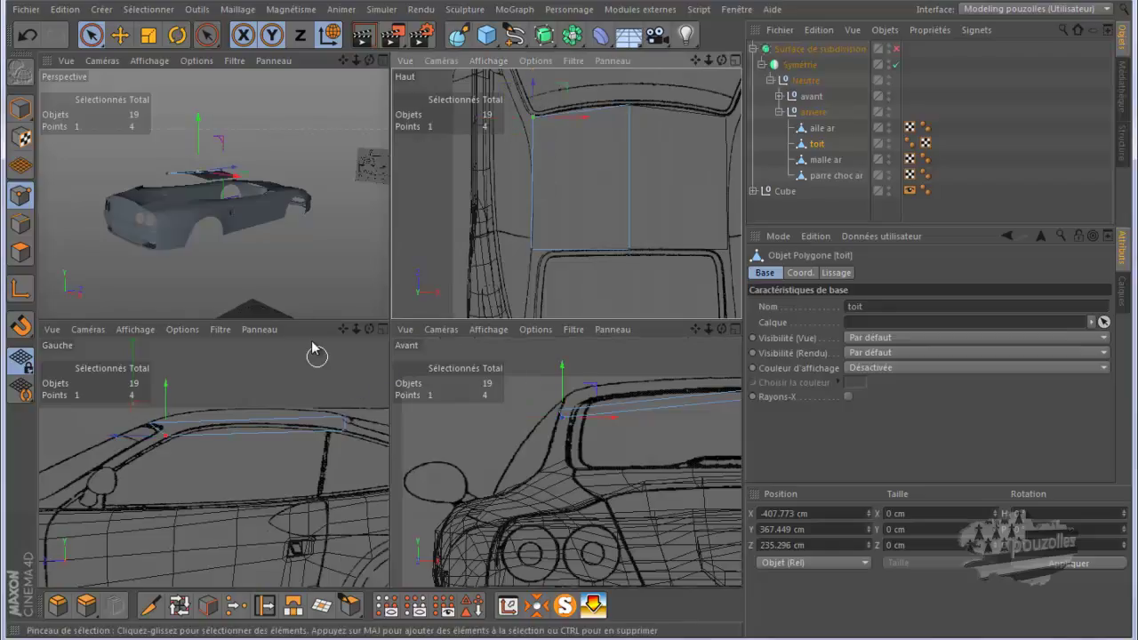
Fit the other roof corner point to the front outline and move it sideways to X -410.575.
left_click(345, 423)
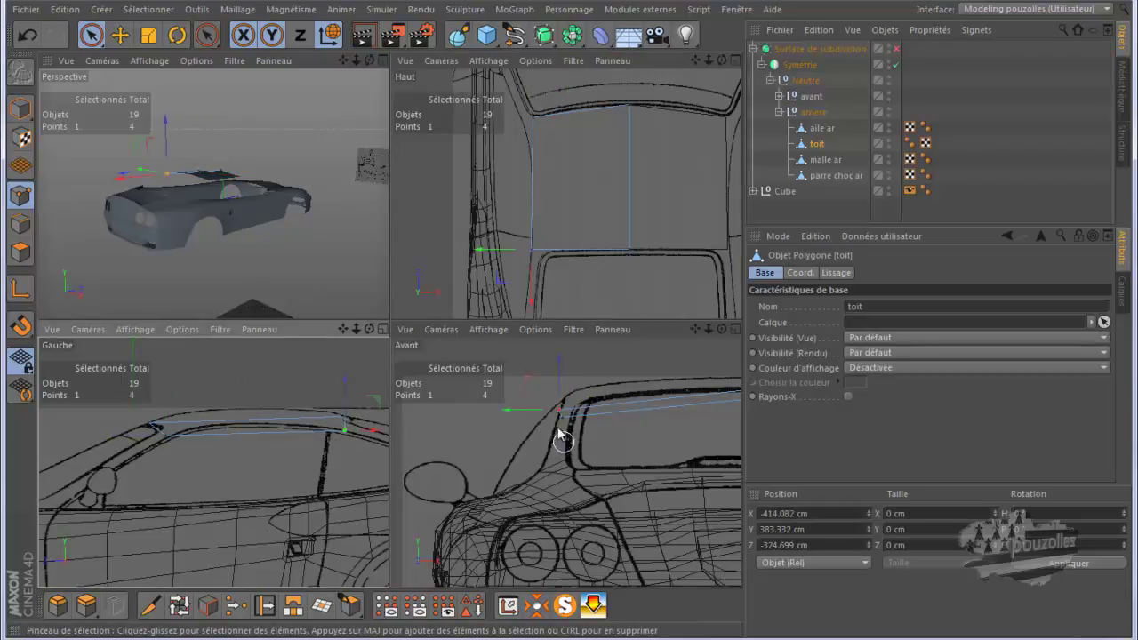
left_click_drag(560, 391, 532, 371)
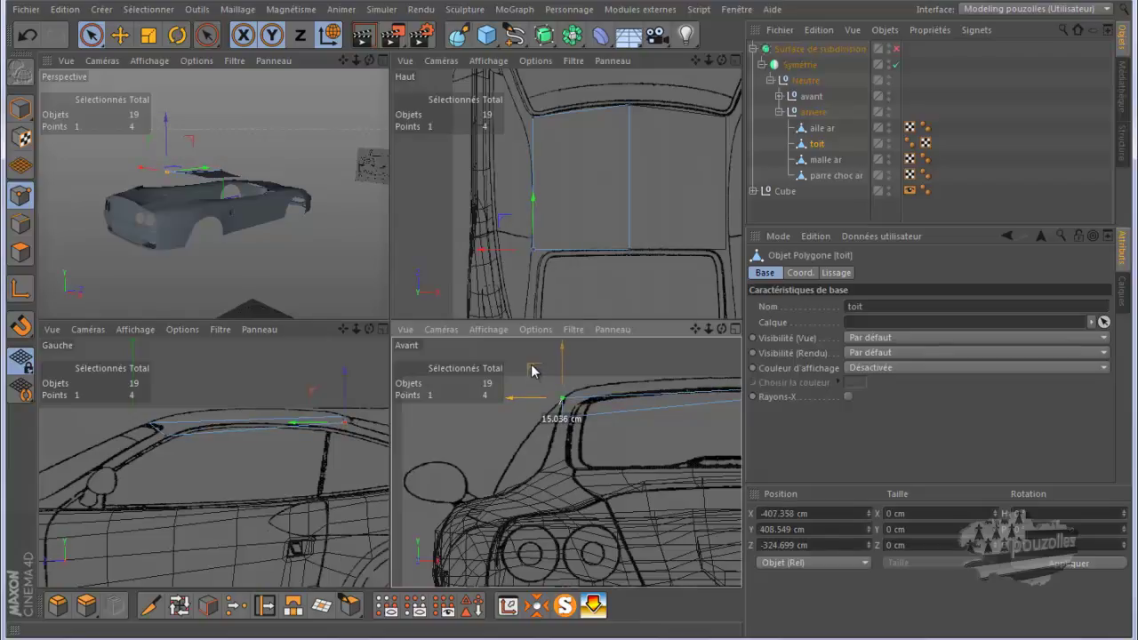
left_click_drag(531, 371, 533, 376)
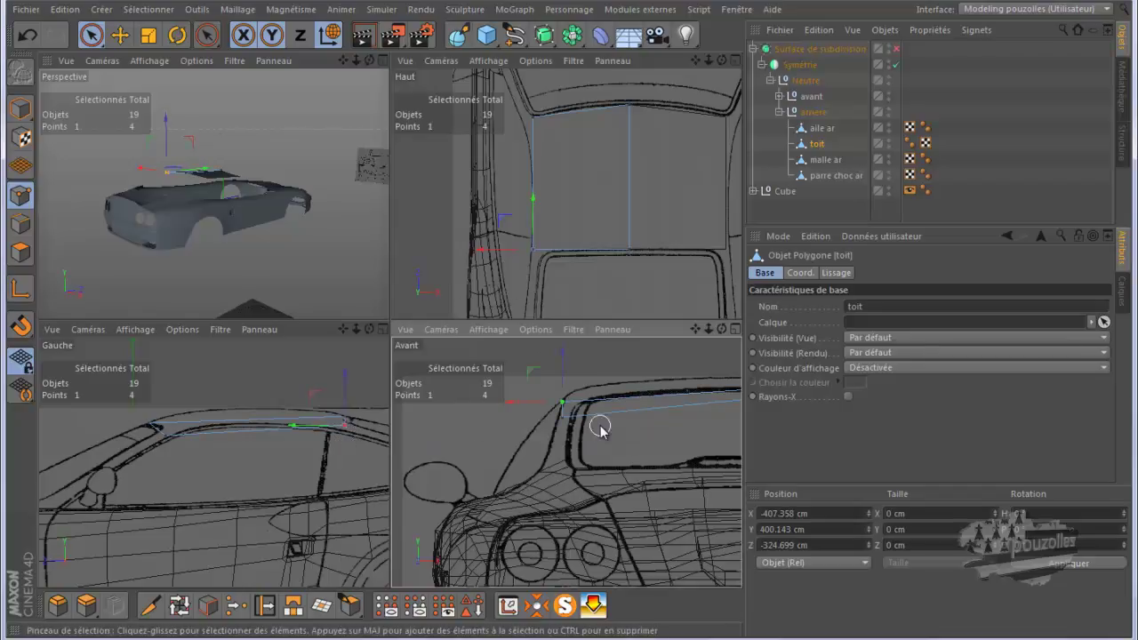
left_click(509, 257)
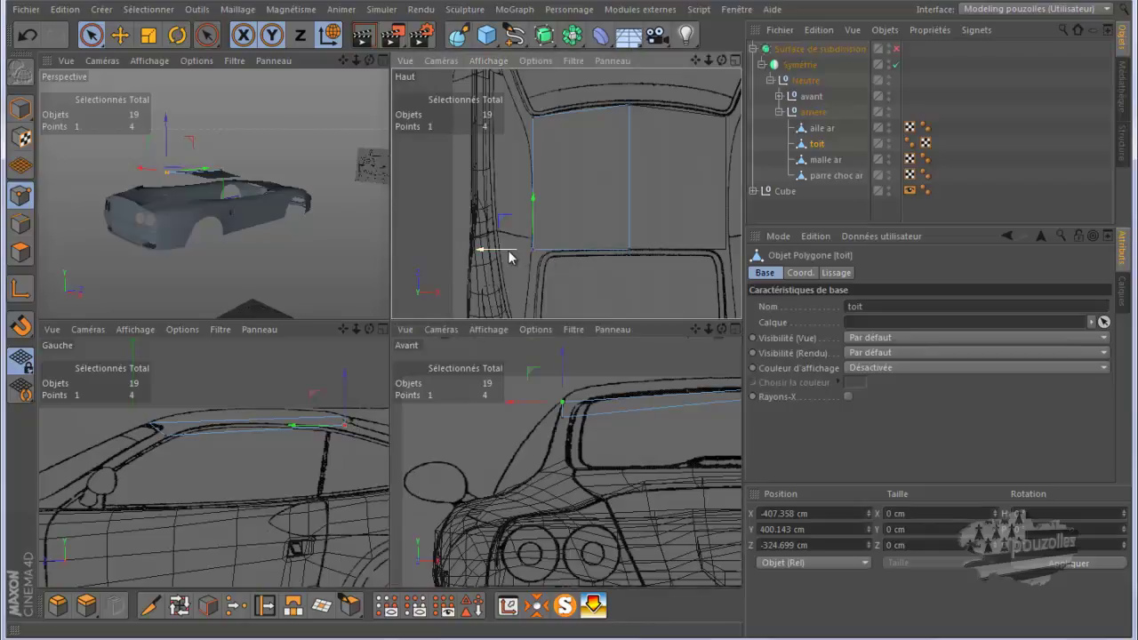
left_click_drag(510, 257, 509, 257)
In the top view, slide the roof corner point sideways onto the blueprint outline.
middle_click(618, 241)
left_click_drag(415, 444, 412, 448)
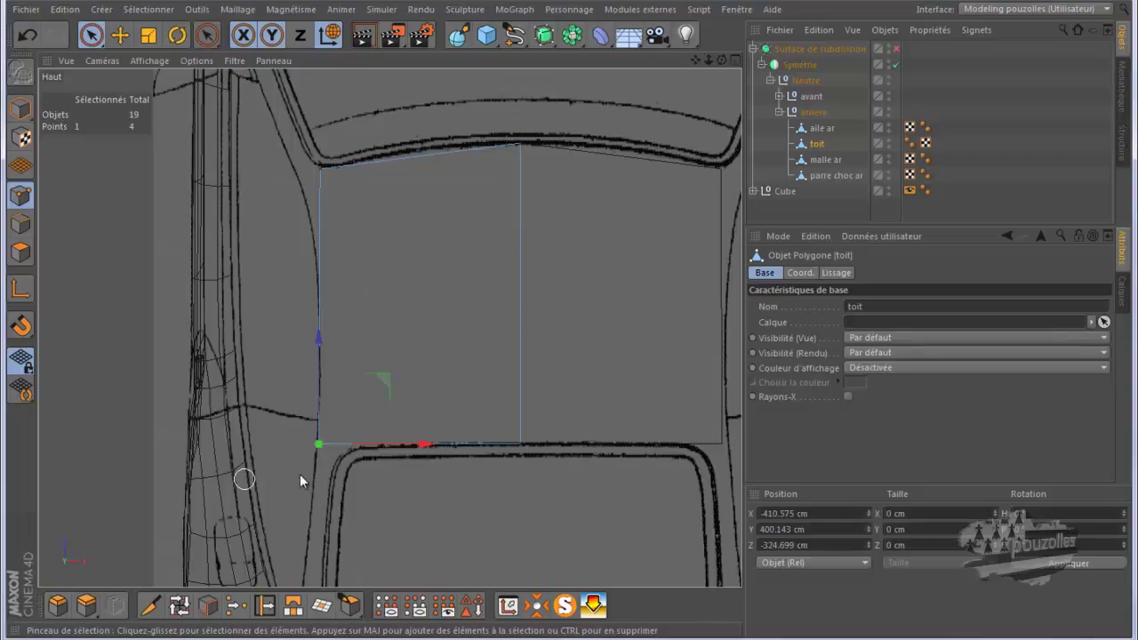
left_click_drag(431, 447, 435, 463)
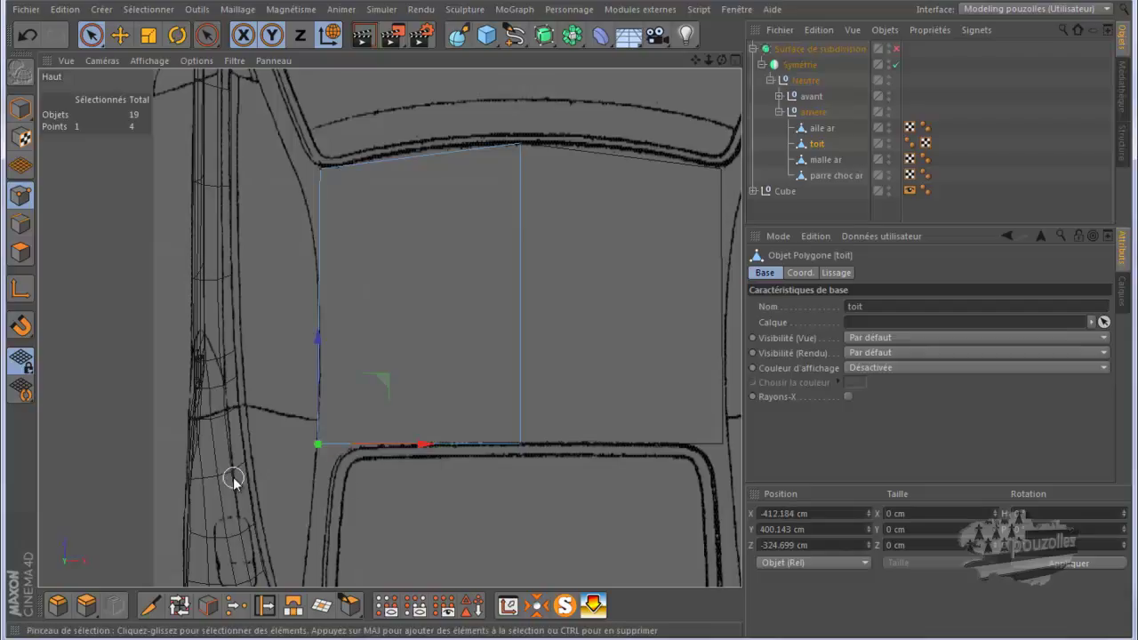
middle_click(246, 471)
In the side view, lower the front and rear roof points onto the roofline, the rear to Y 383.455 cm.
middle_click(286, 443)
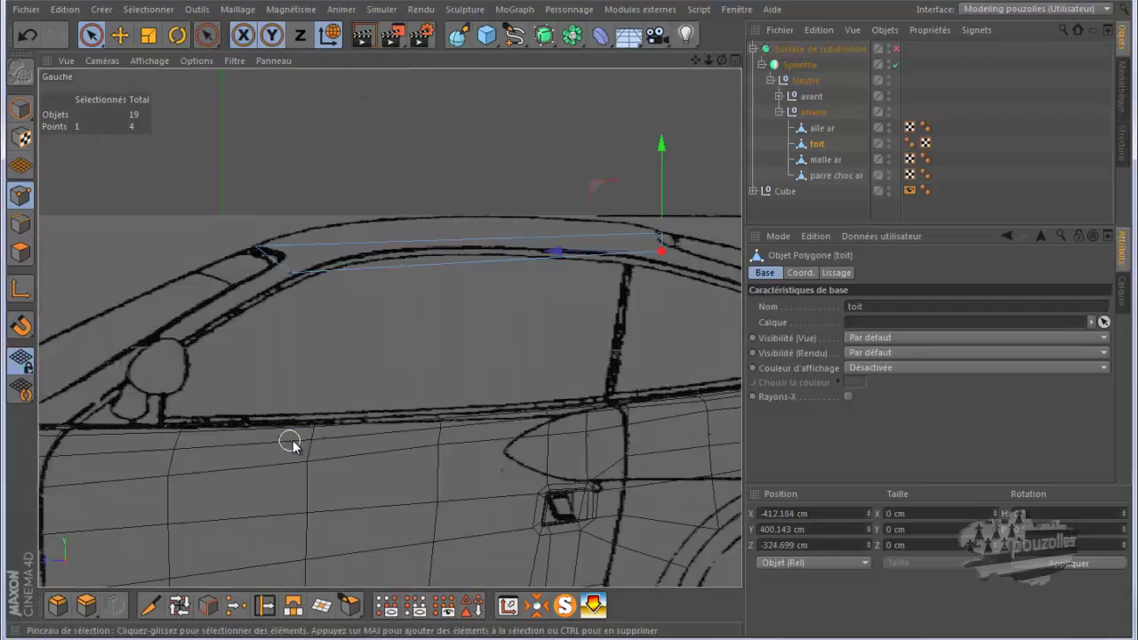
left_click(294, 270)
left_click_drag(292, 210, 293, 213)
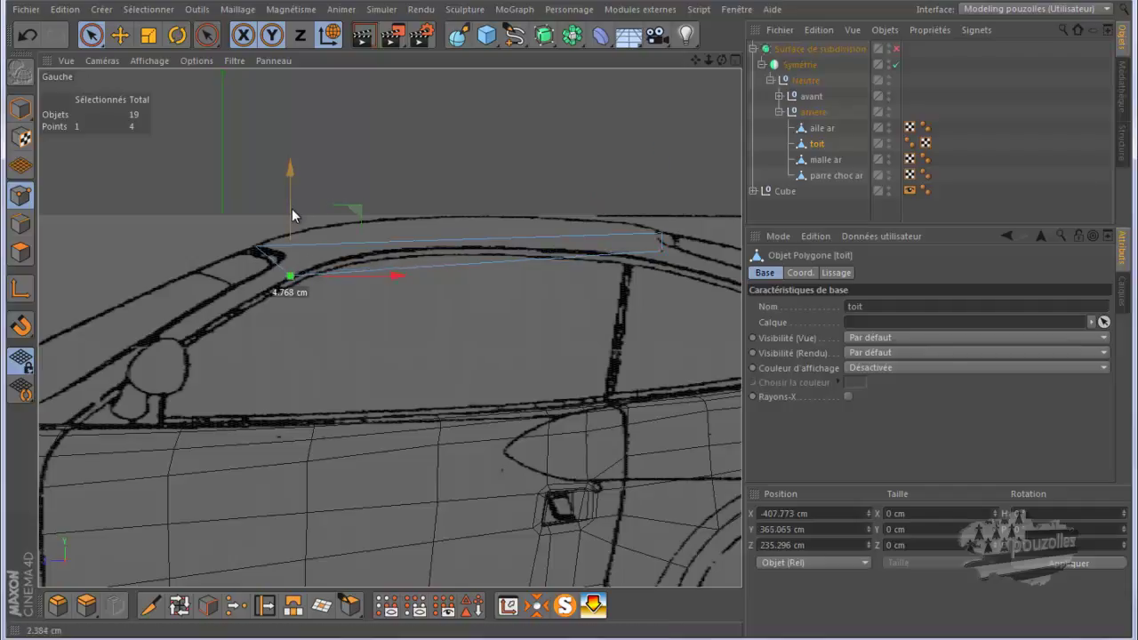
left_click(662, 251)
left_click_drag(661, 190, 655, 202)
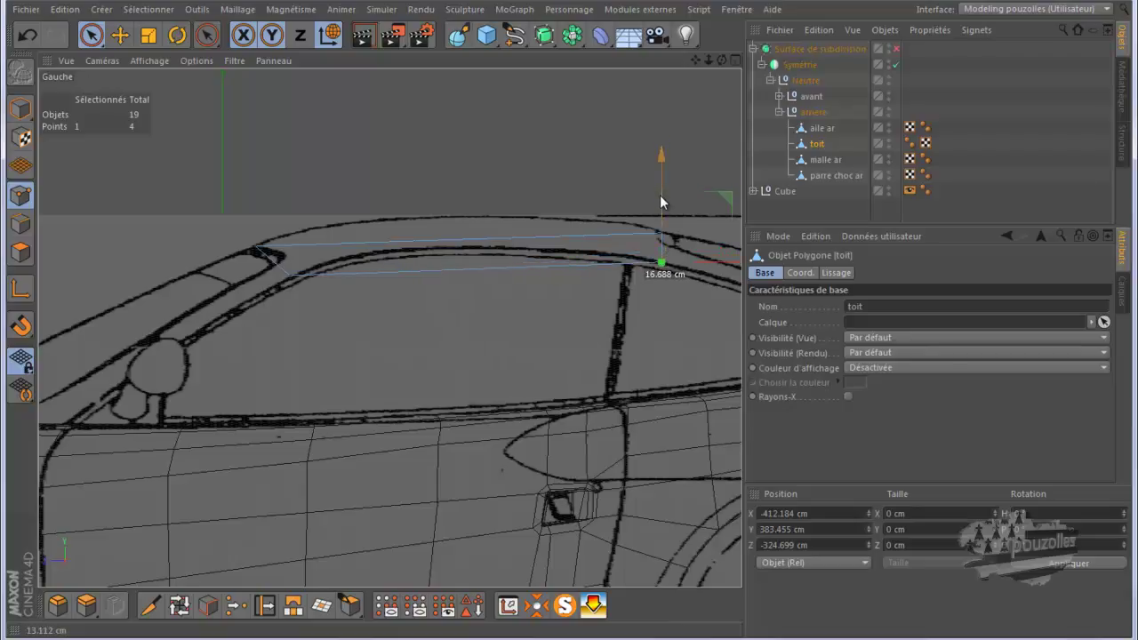
middle_click(449, 196)
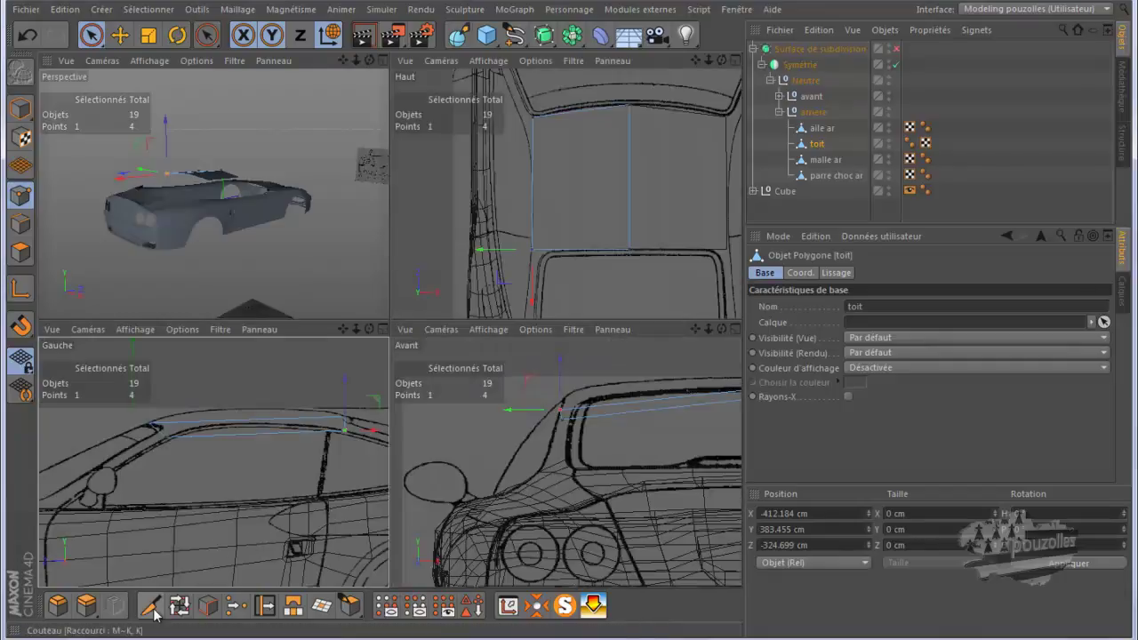
Cut four crosswise Knife loops down the toit polygon in the top view, bringing it to 12 points.
key("k")
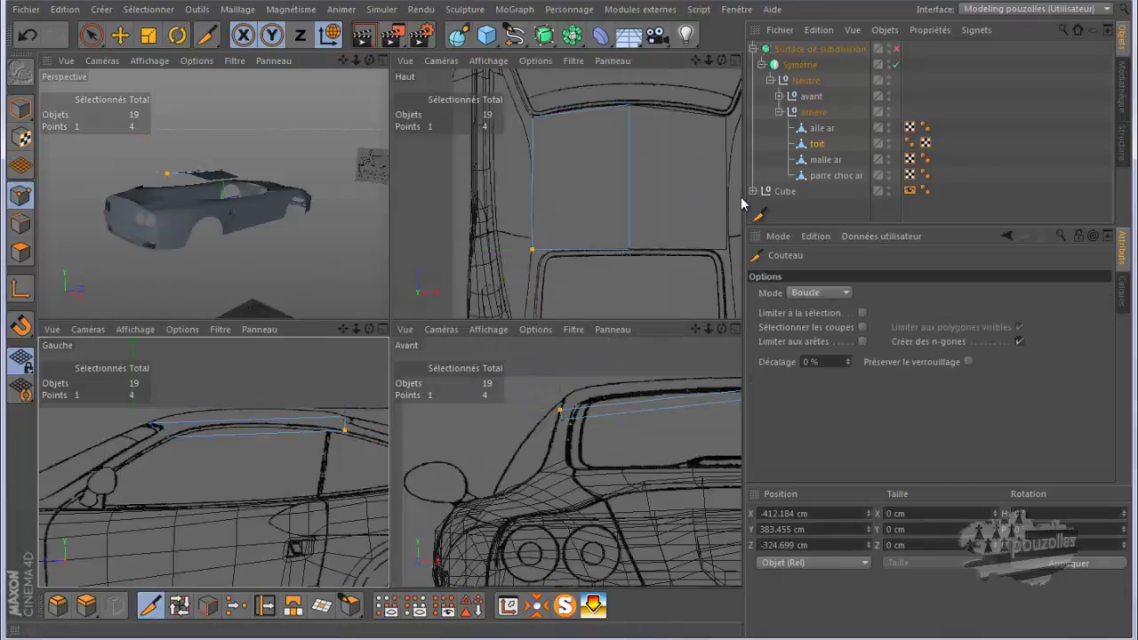
middle_click(640, 183)
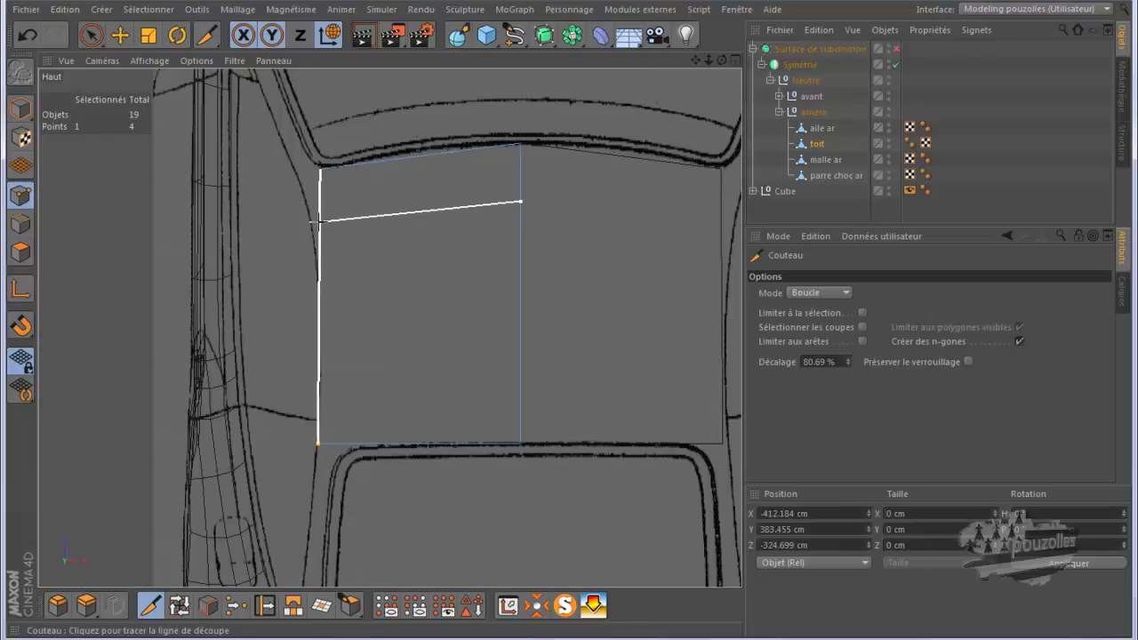
left_click(317, 216)
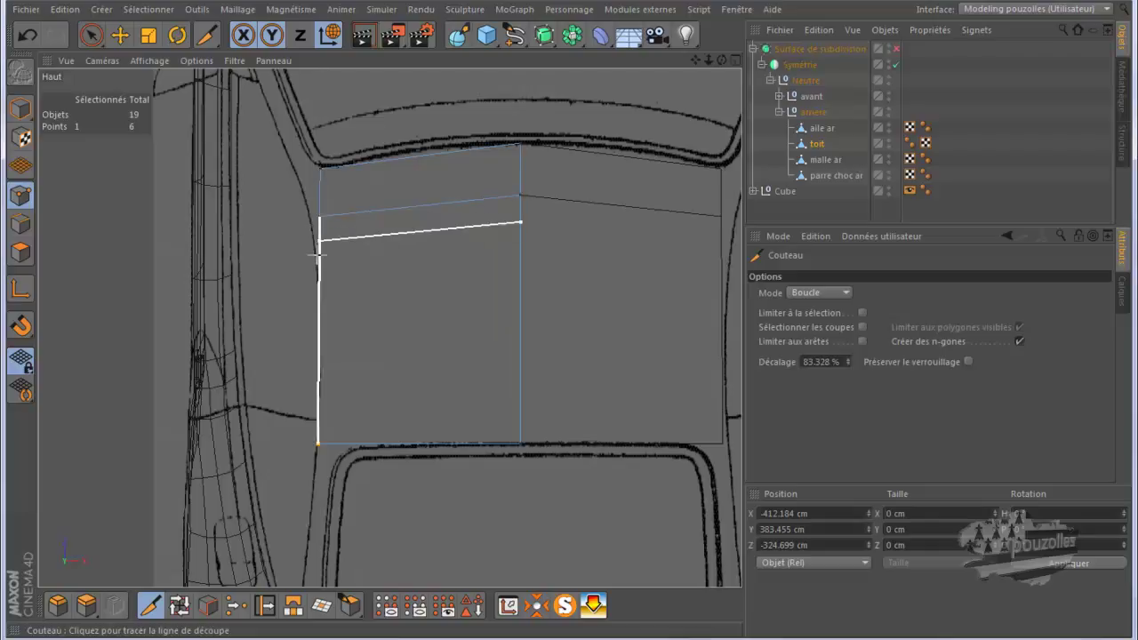
left_click(318, 266)
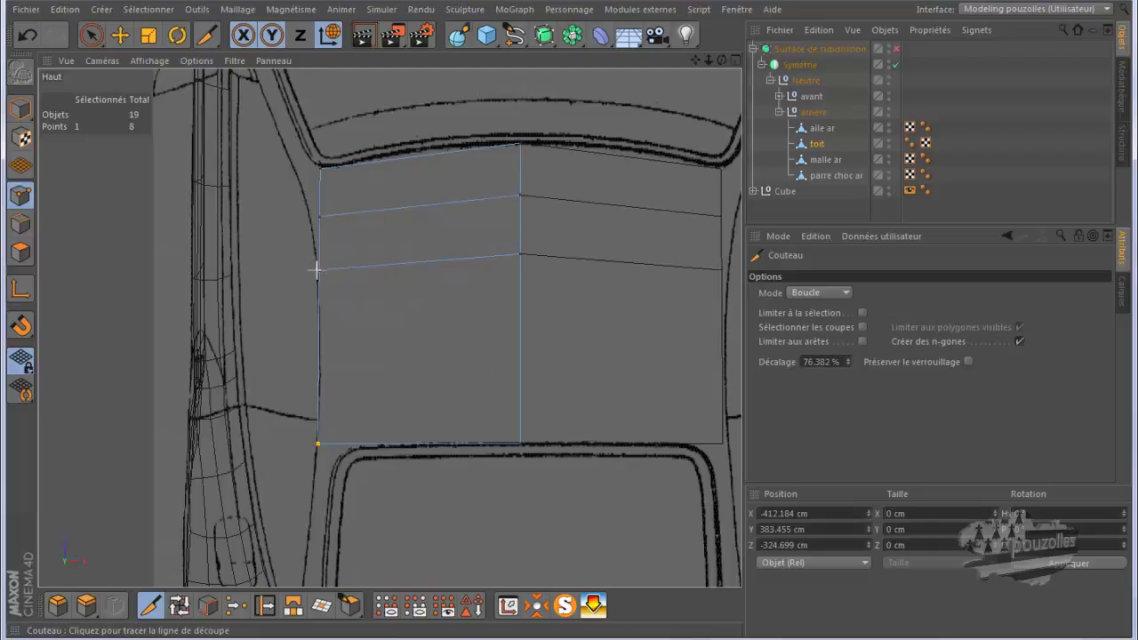
left_click(318, 322)
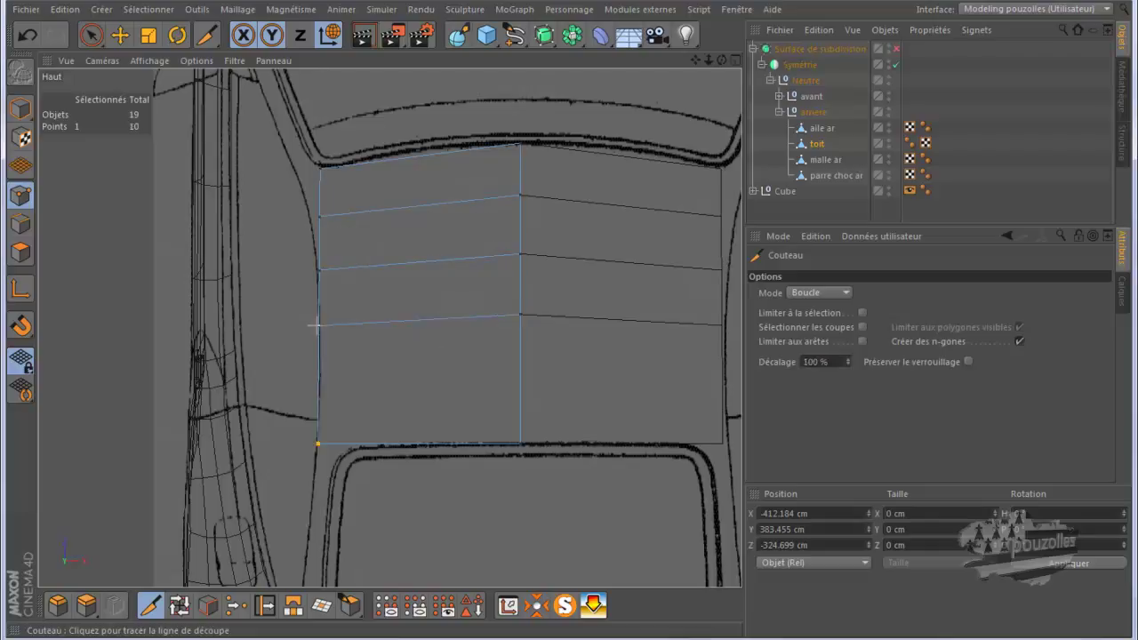
left_click(319, 389)
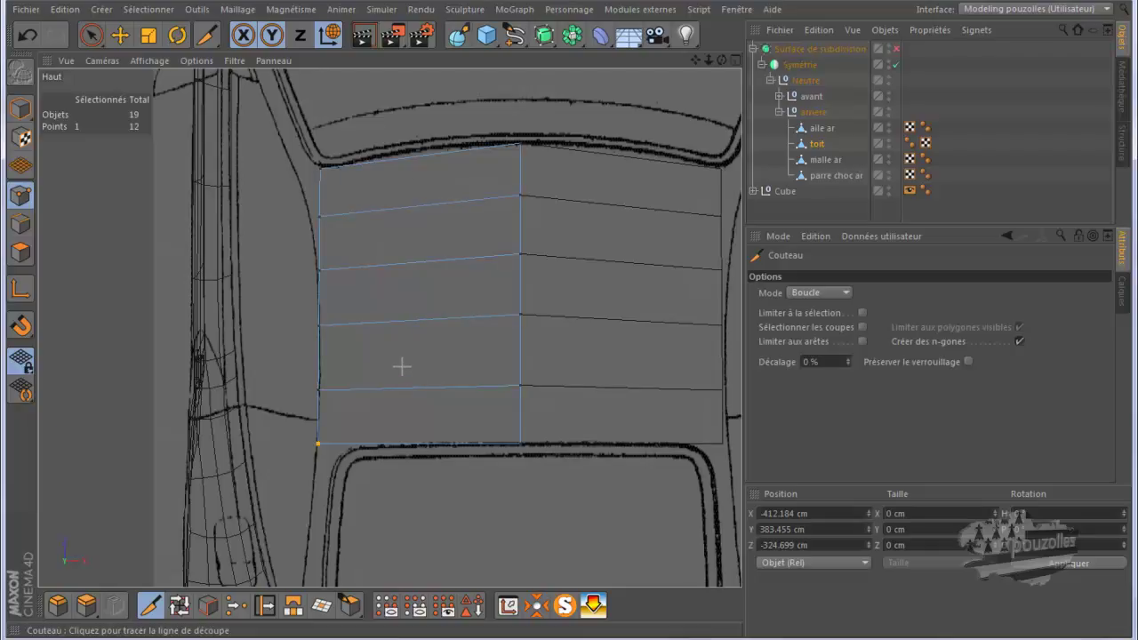
left_click(90, 35)
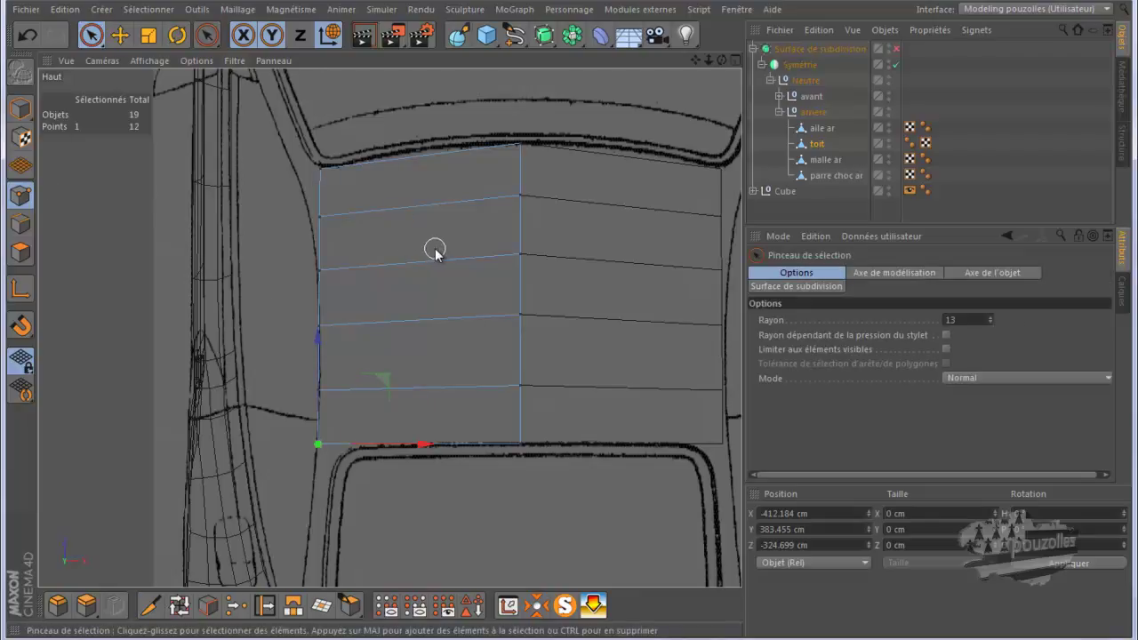
middle_click(434, 248)
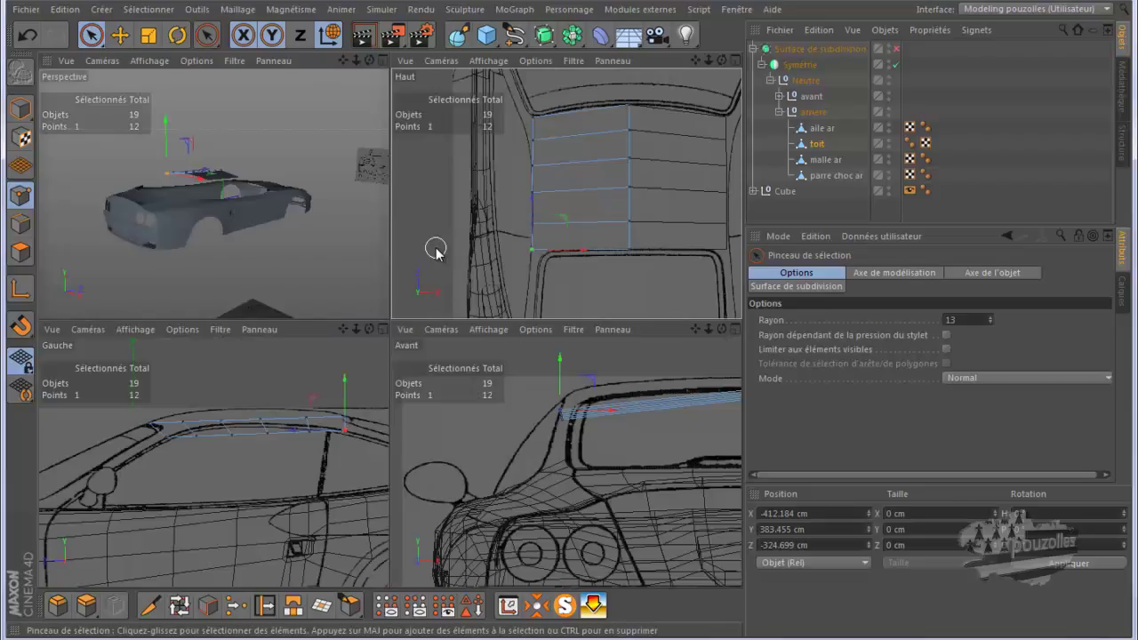
Slide the top three left-edge roof points left onto the top blueprint's curved outline.
middle_click(436, 248)
scroll(294, 249, "up", 2)
scroll(267, 229, "up", 2)
left_click(354, 125)
left_click_drag(415, 125, 363, 134)
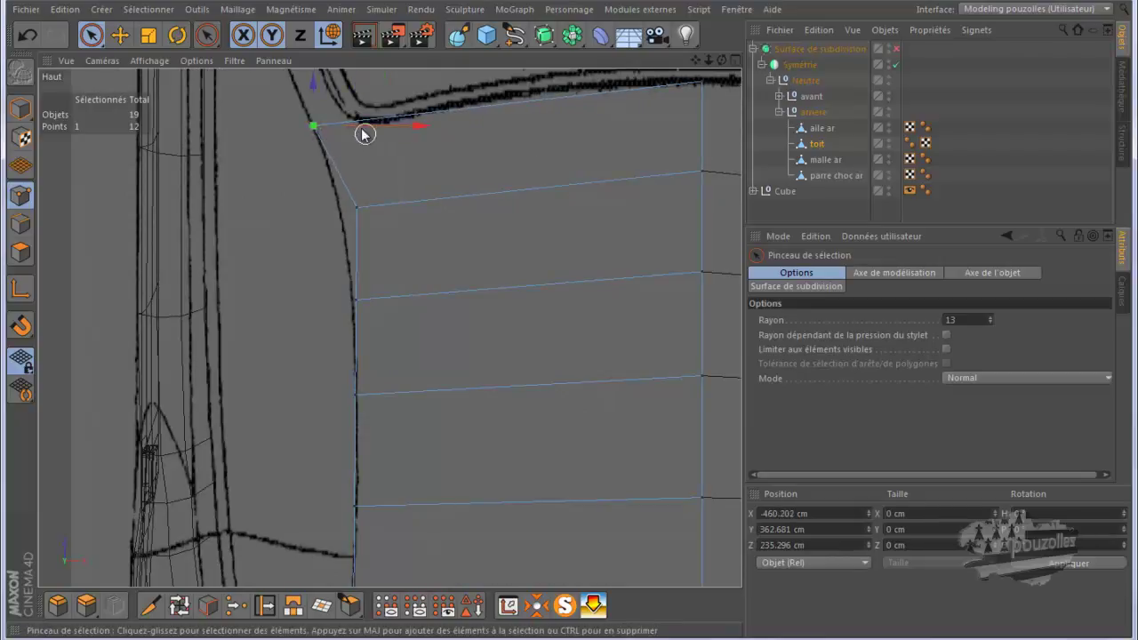
left_click(356, 207)
left_click_drag(408, 209, 391, 218)
left_click(357, 298)
left_click_drag(403, 302, 397, 311)
scroll(454, 362, "down", 3)
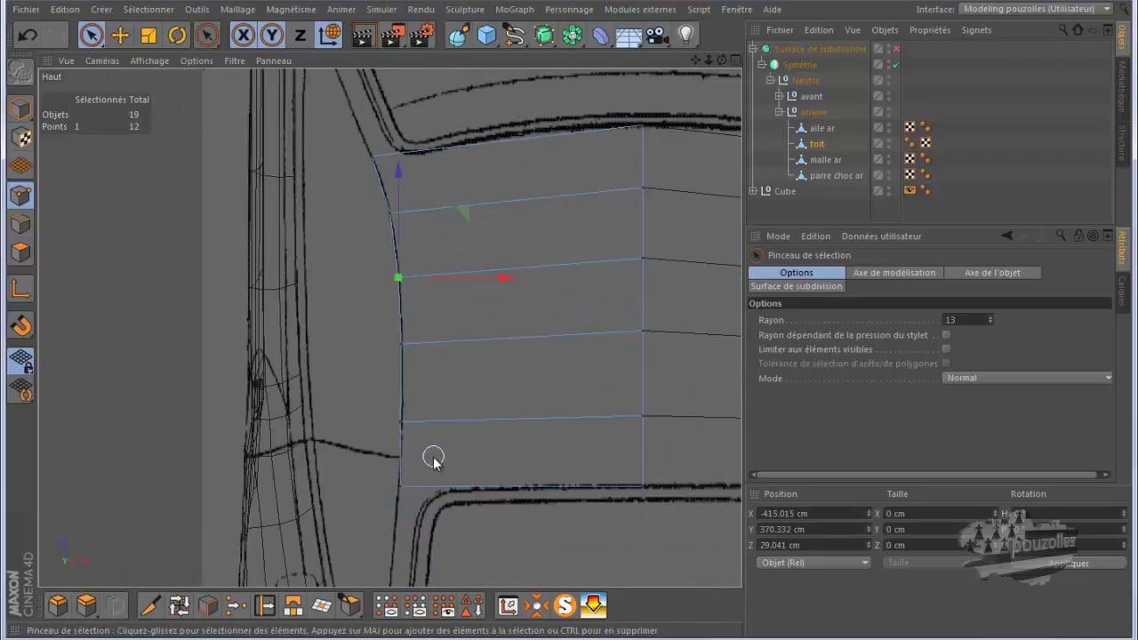
scroll(416, 457, "up", 2)
scroll(414, 457, "up", 1)
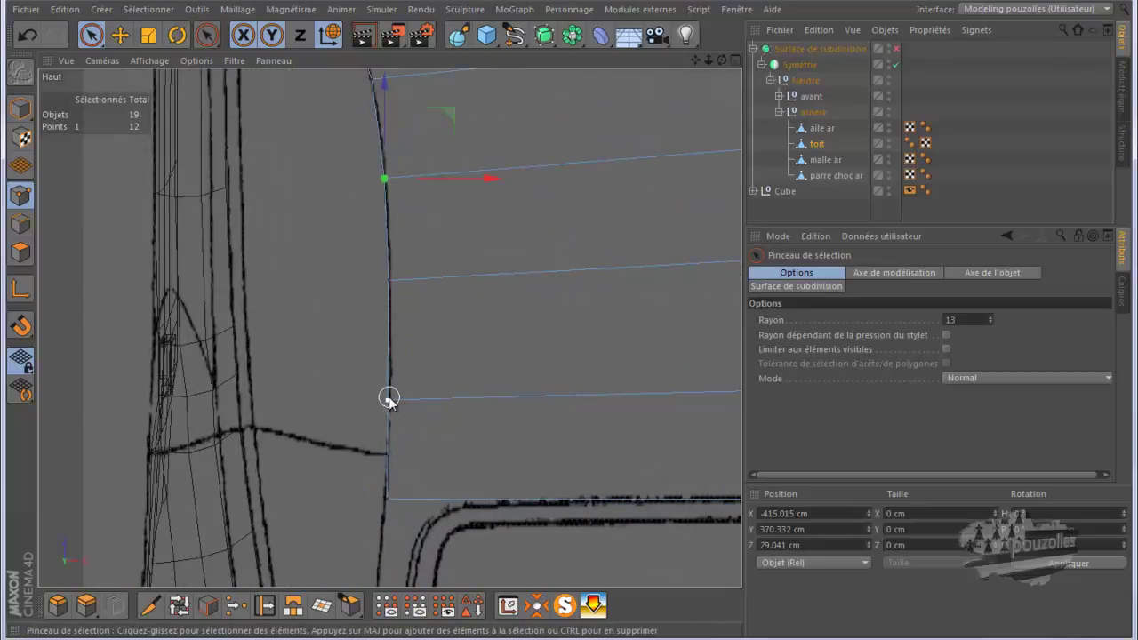
Refine the left-edge points and move the bottom corner onto the outline, one ending at X -413.928 cm.
left_click(388, 399)
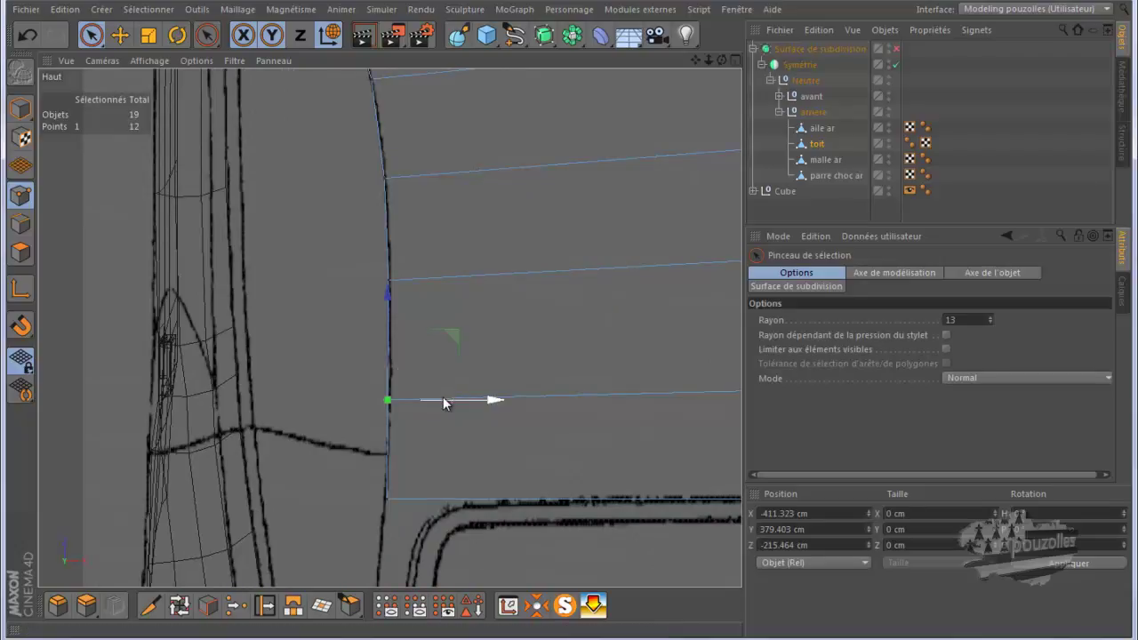
left_click(391, 178)
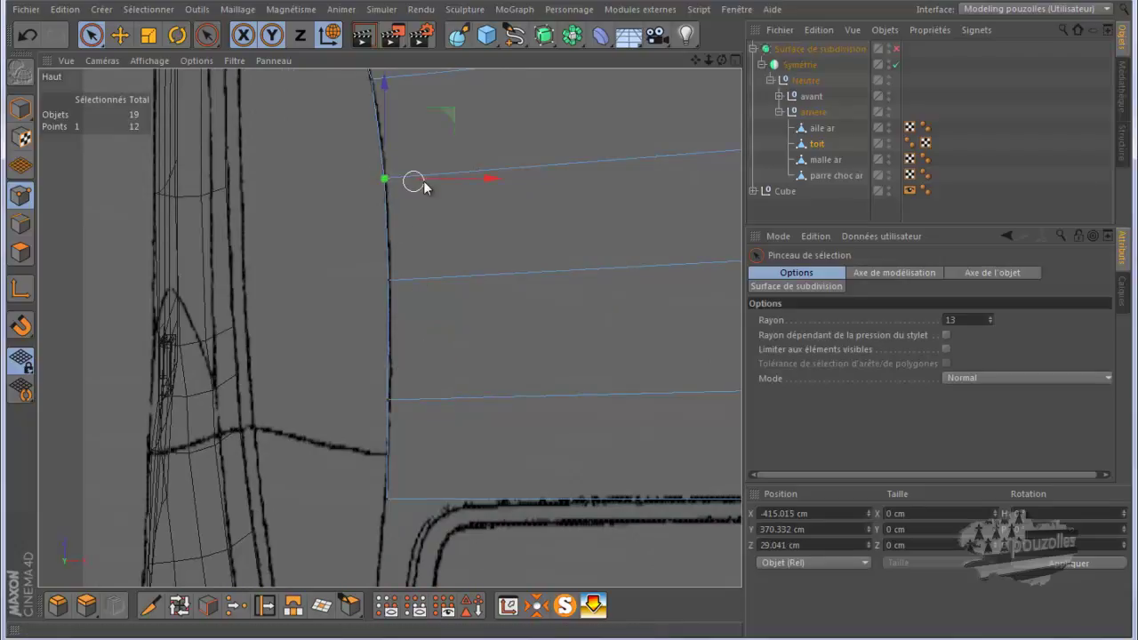
left_click_drag(431, 177, 427, 183)
left_click(389, 282)
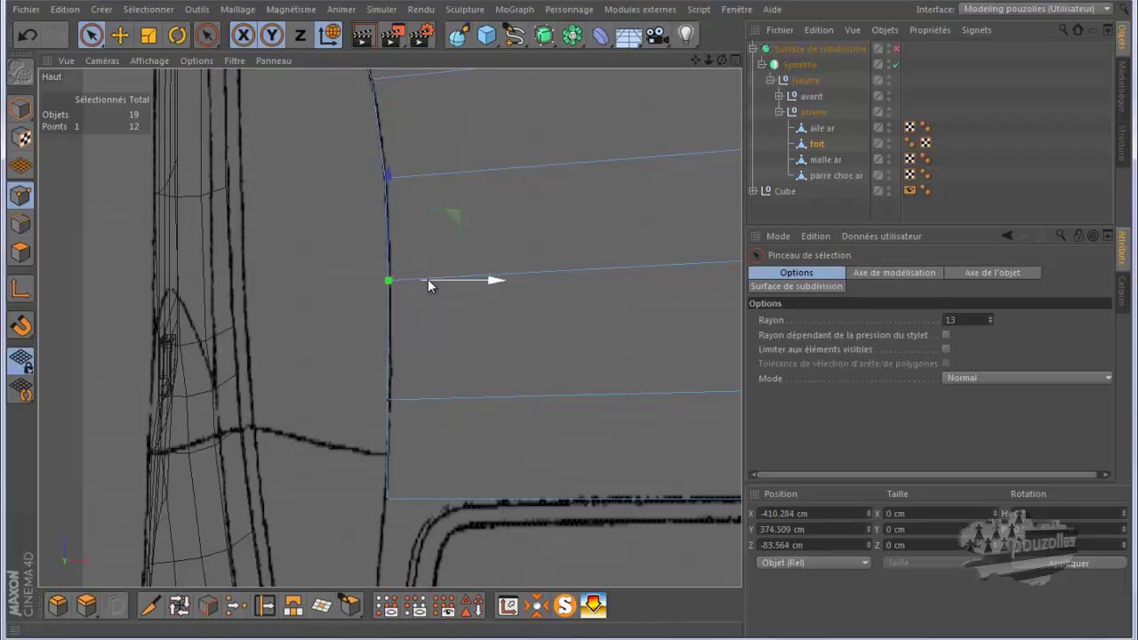
left_click_drag(430, 284, 431, 283)
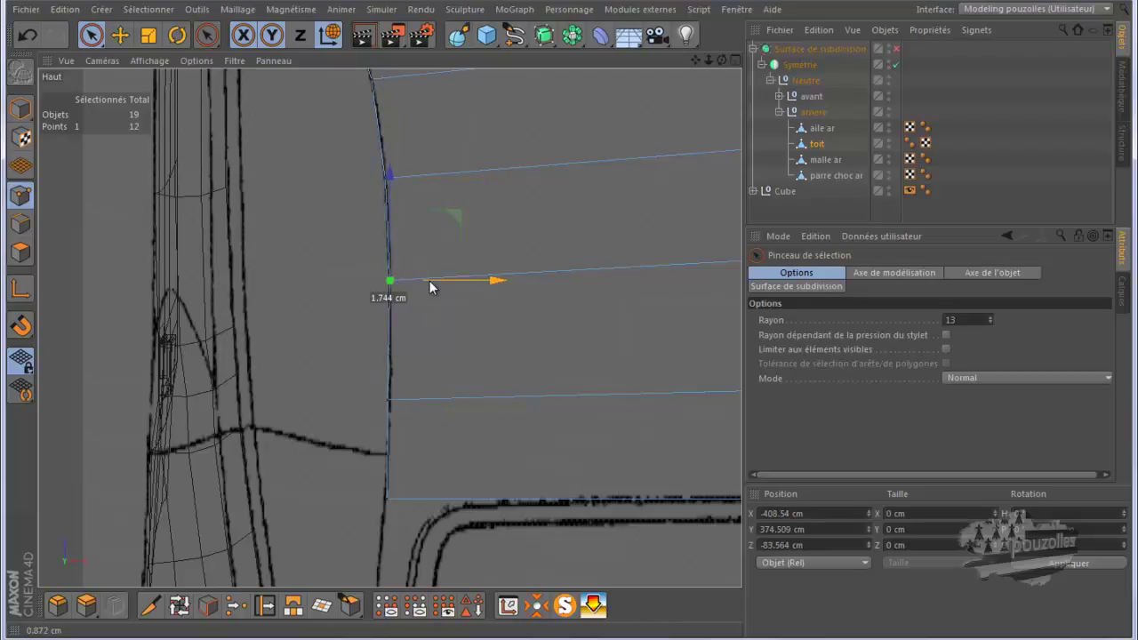
left_click(388, 400)
left_click_drag(423, 397, 426, 399)
left_click(410, 498)
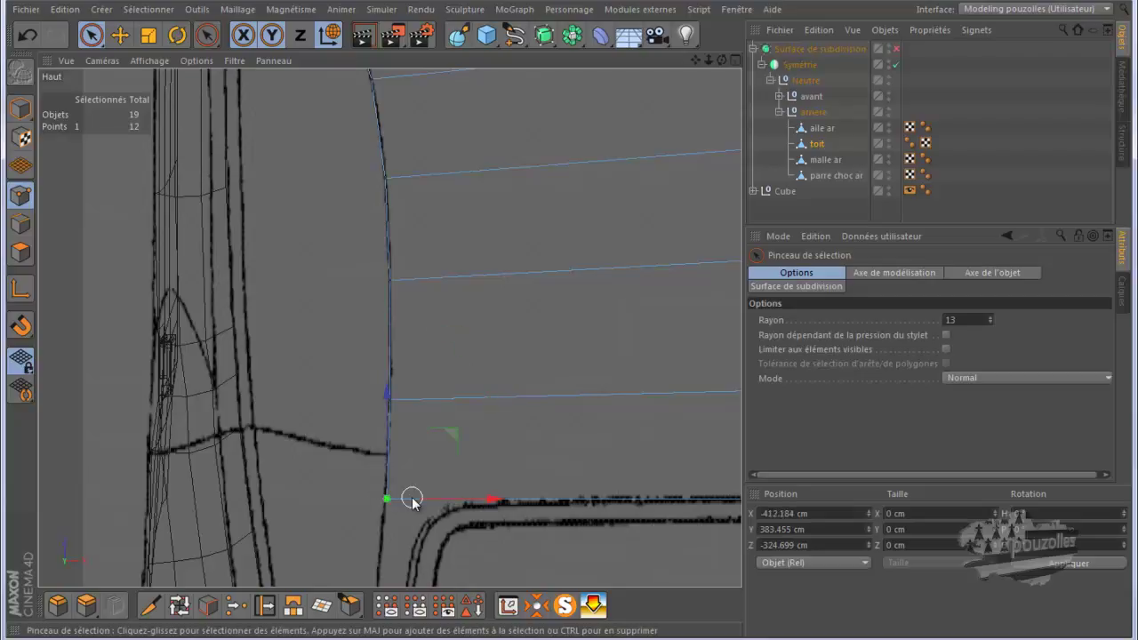
left_click_drag(422, 496, 400, 483)
scroll(341, 408, "down", 2)
scroll(341, 412, "down", 2)
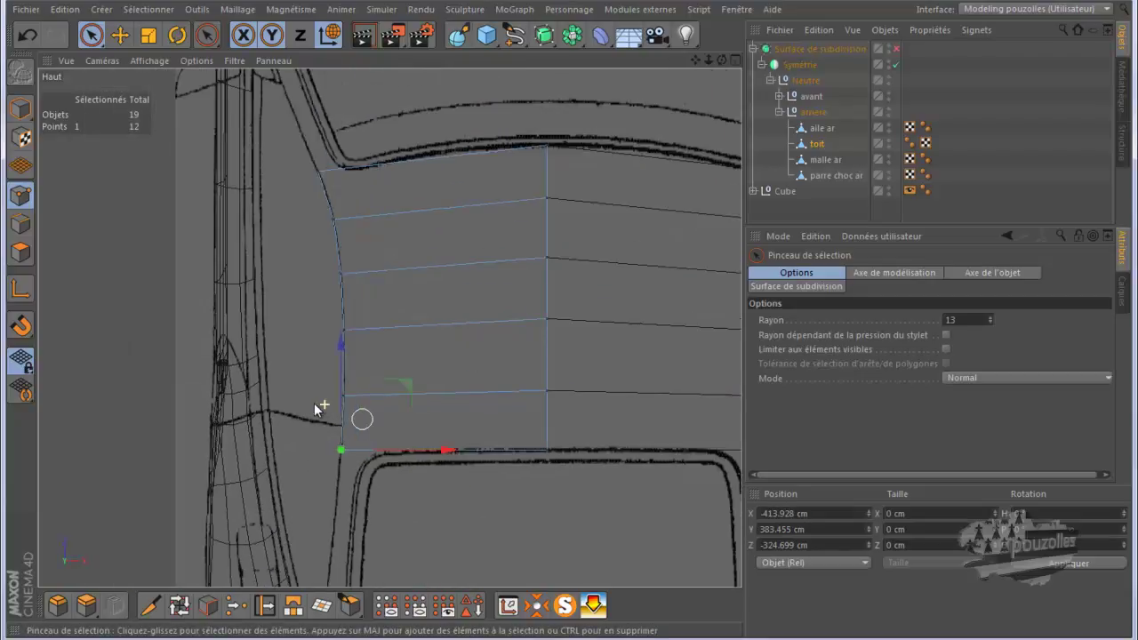
In the side view, raise three upper roof points up to the blueprint roofline.
middle_click(309, 311)
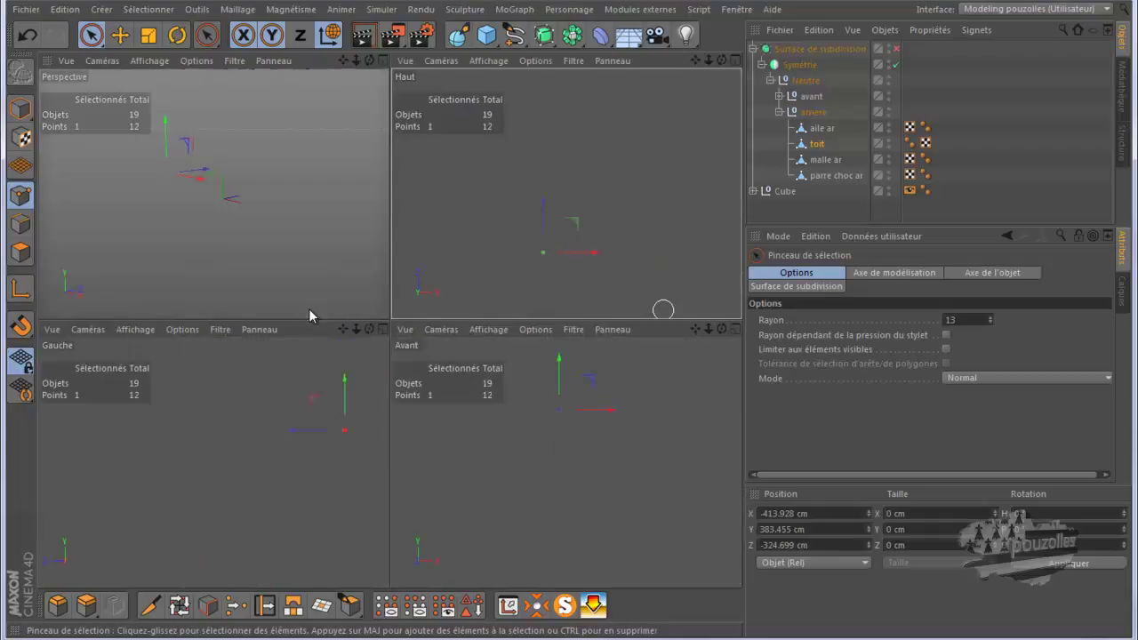
middle_click(313, 374)
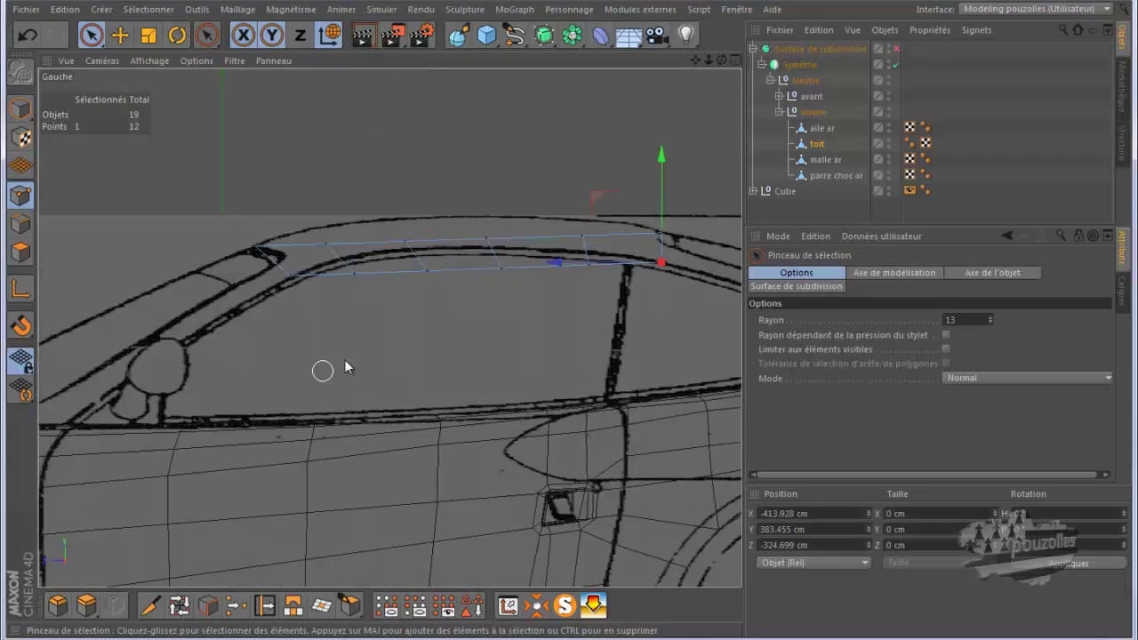
scroll(720, 191, "up", 3)
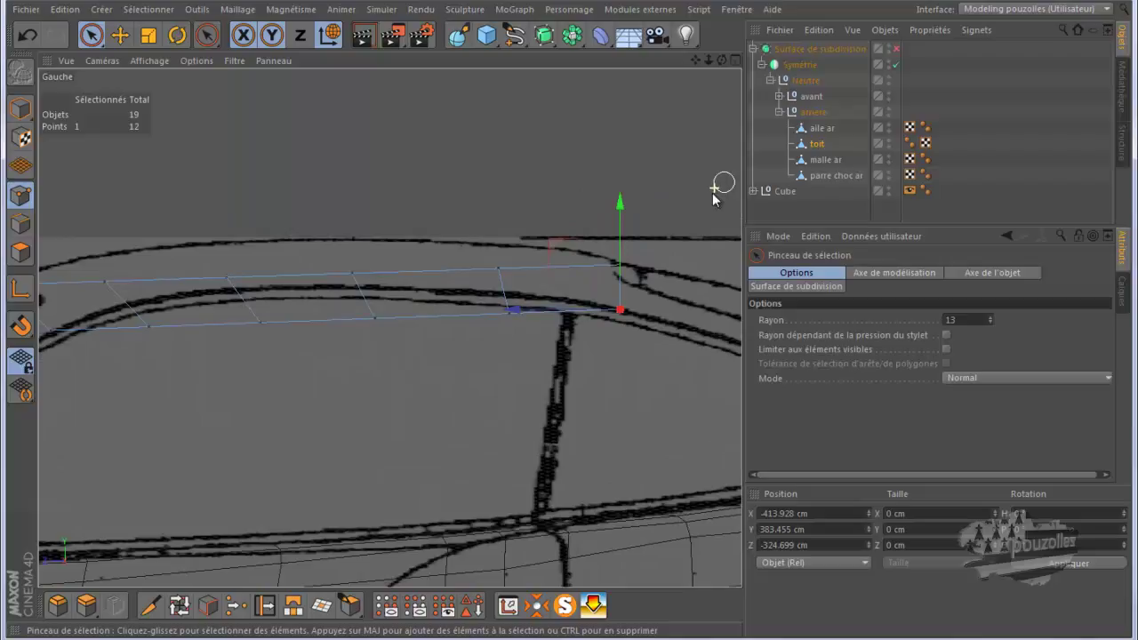
left_click(498, 269)
left_click_drag(494, 191, 503, 175)
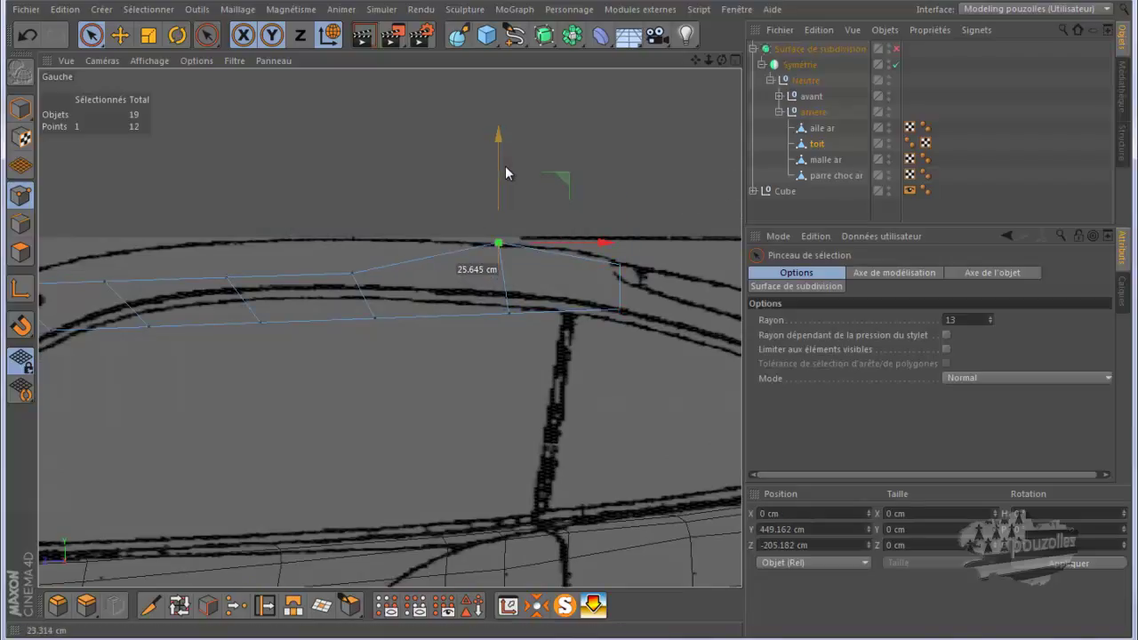
left_click_drag(503, 175, 504, 167)
left_click(353, 273)
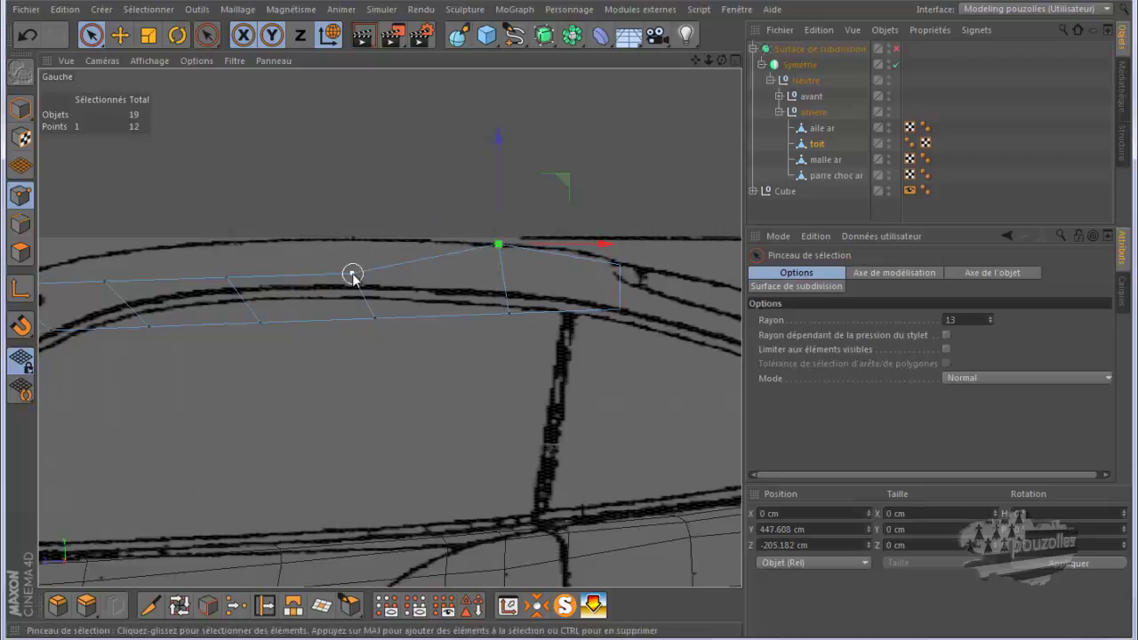
left_click_drag(353, 249, 357, 188)
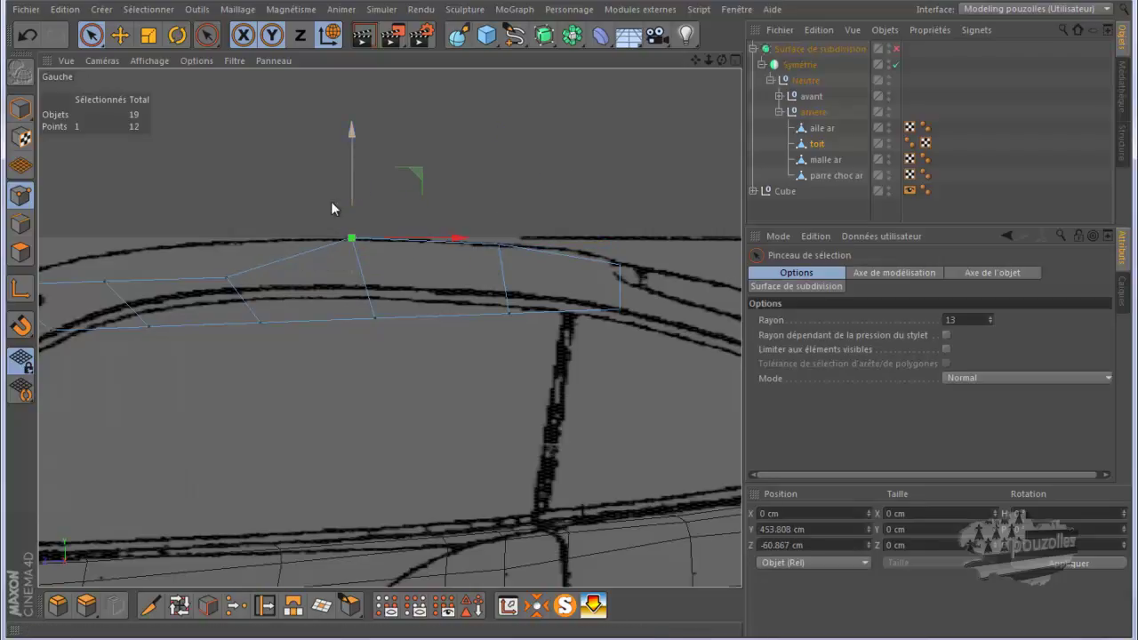
left_click(226, 277)
left_click_drag(225, 230, 237, 203)
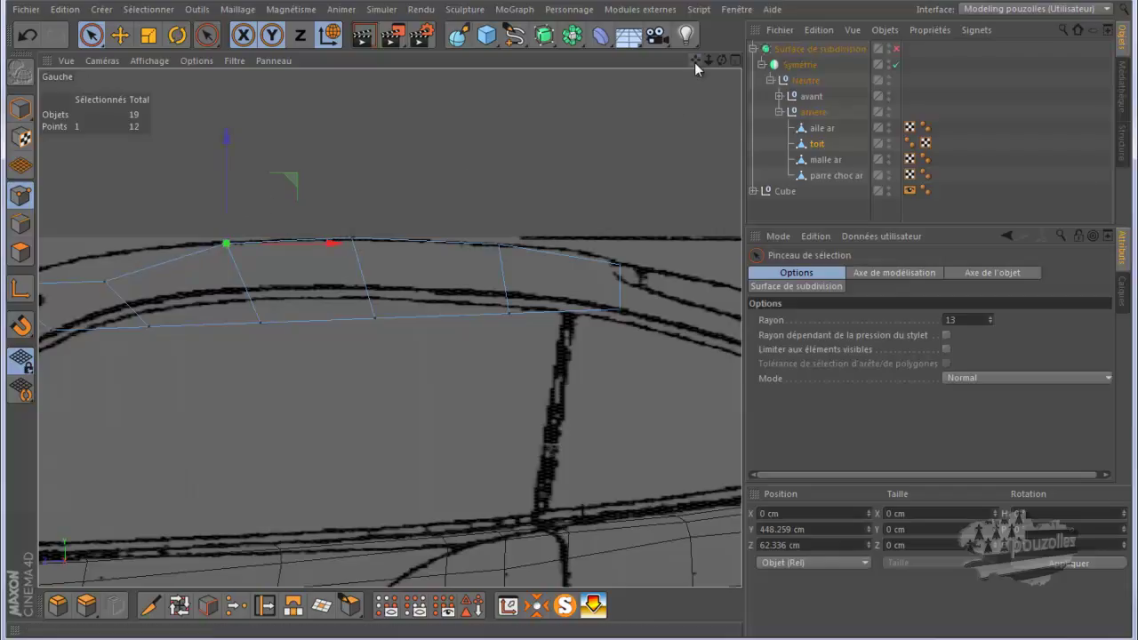
Raise the front roof point and the row of lower points onto the roof line, one reaching Y 399.608 cm.
left_click_drag(695, 61, 573, 328)
left_click(314, 238)
left_click(314, 241)
left_click_drag(311, 206, 310, 180)
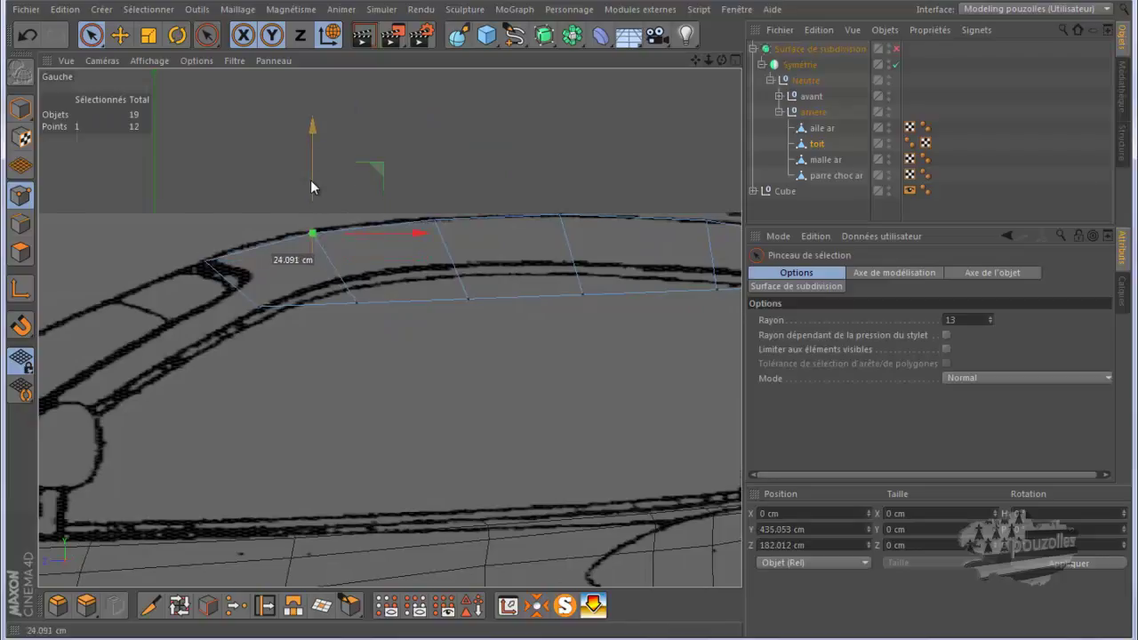
left_click(356, 302)
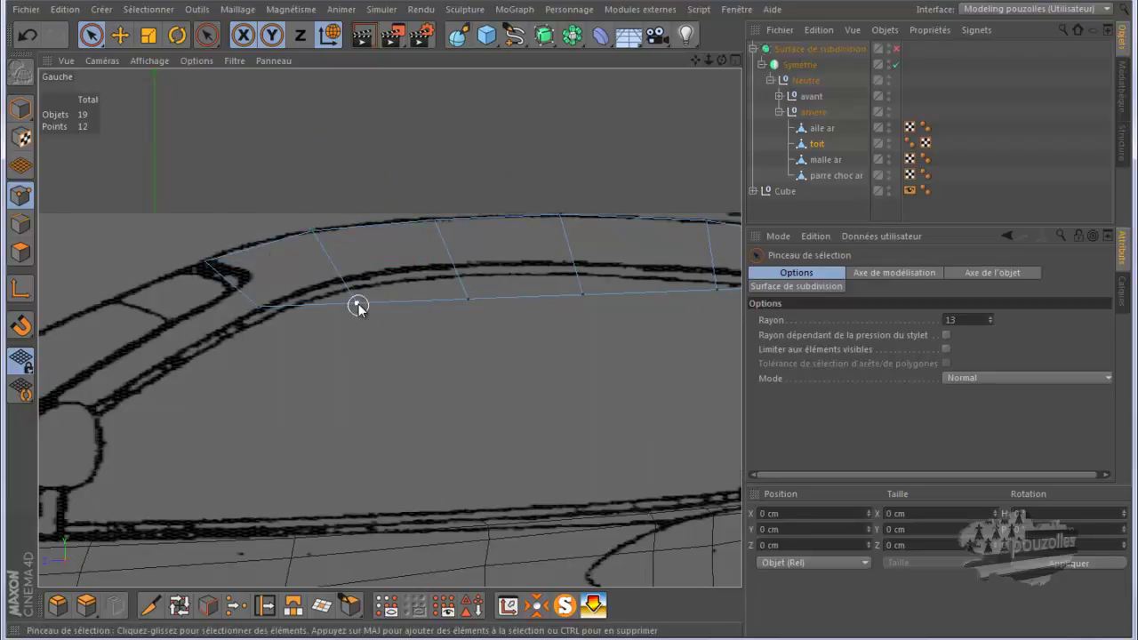
left_click_drag(357, 261, 354, 236)
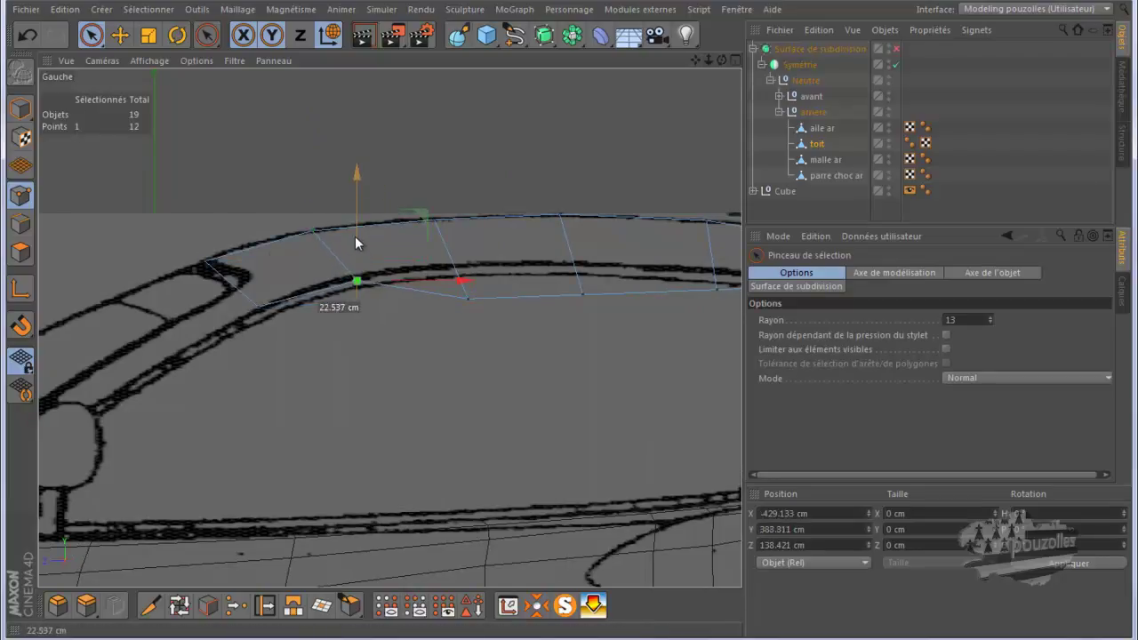
left_click(468, 298)
left_click_drag(468, 235, 465, 198)
left_click(583, 294)
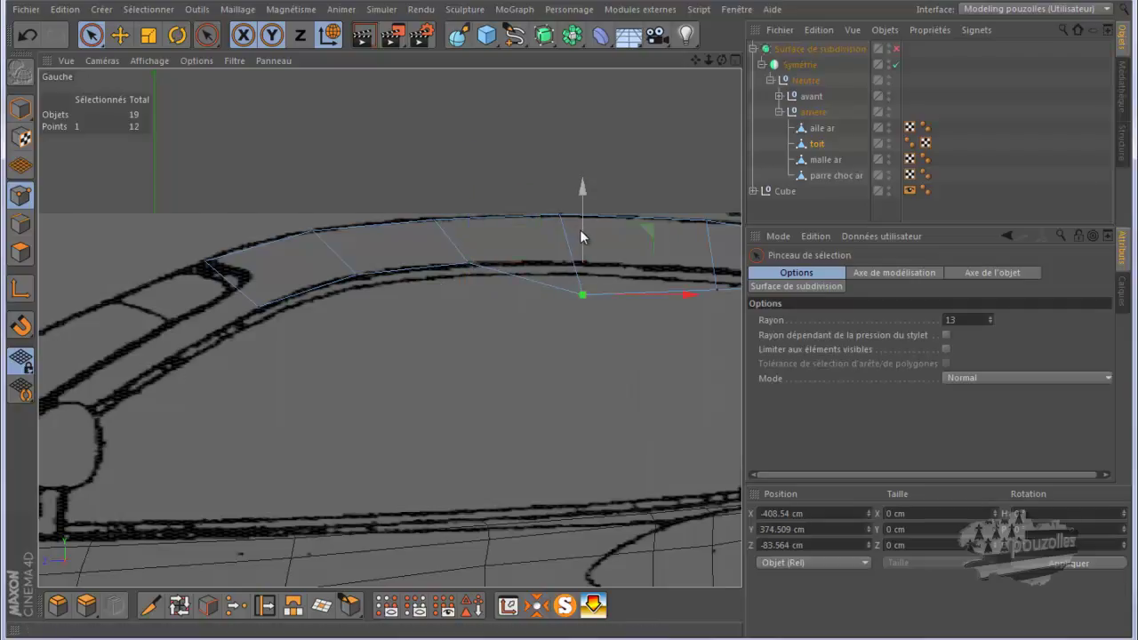
left_click_drag(586, 233, 585, 196)
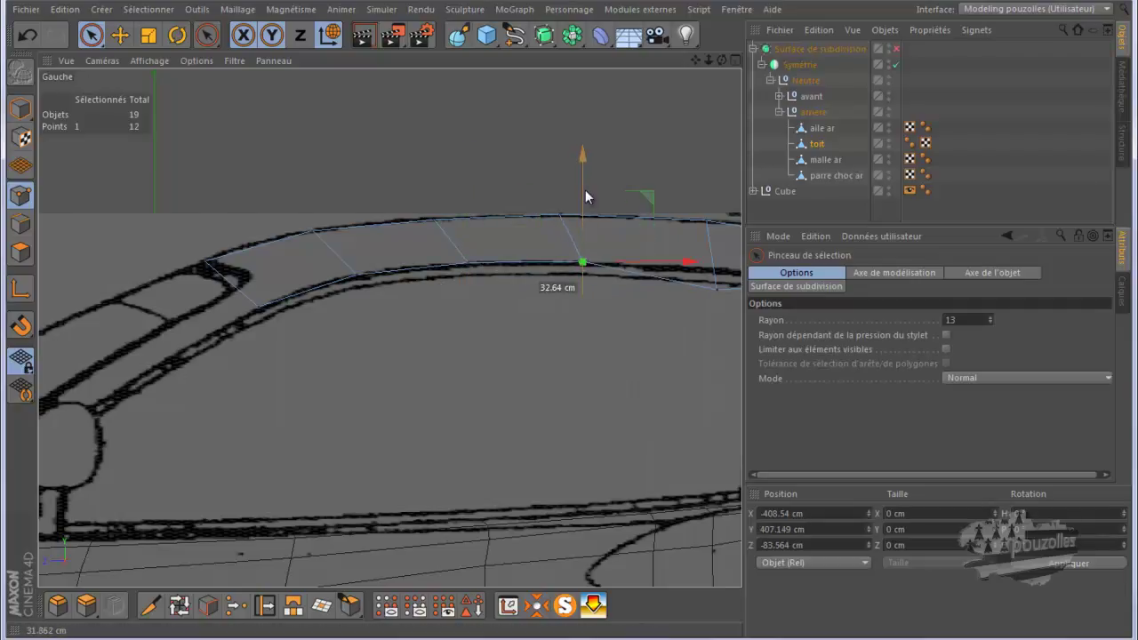
left_click(717, 288)
left_click_drag(717, 264, 716, 230)
scroll(410, 292, "down", 3)
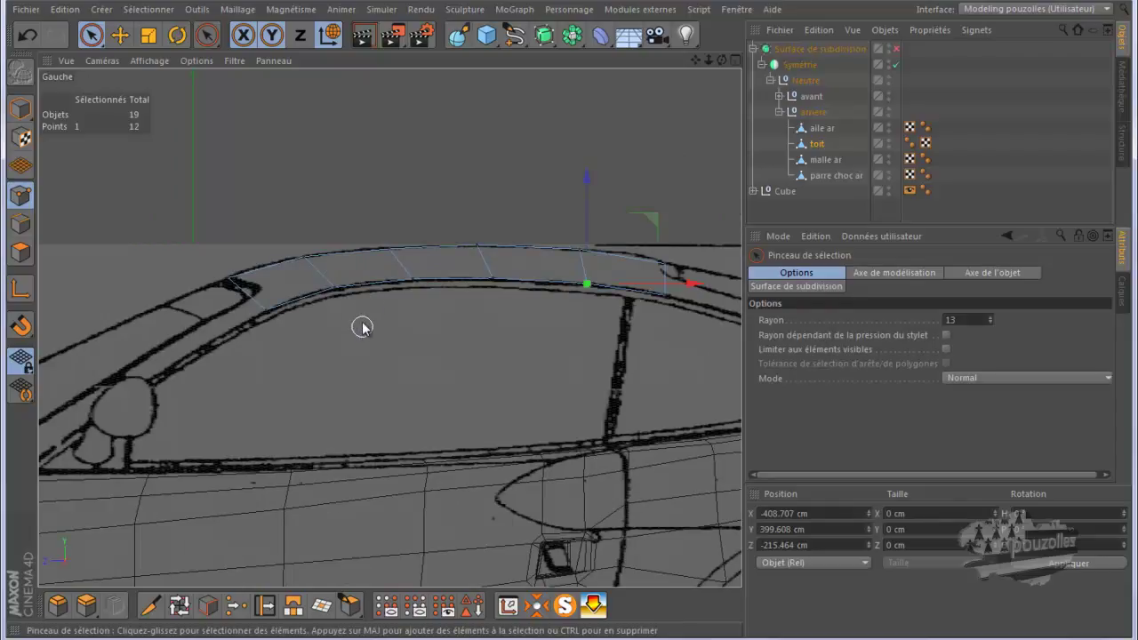
Zoom into the front view to inspect the roof panel, then return to all four views.
middle_click(371, 302)
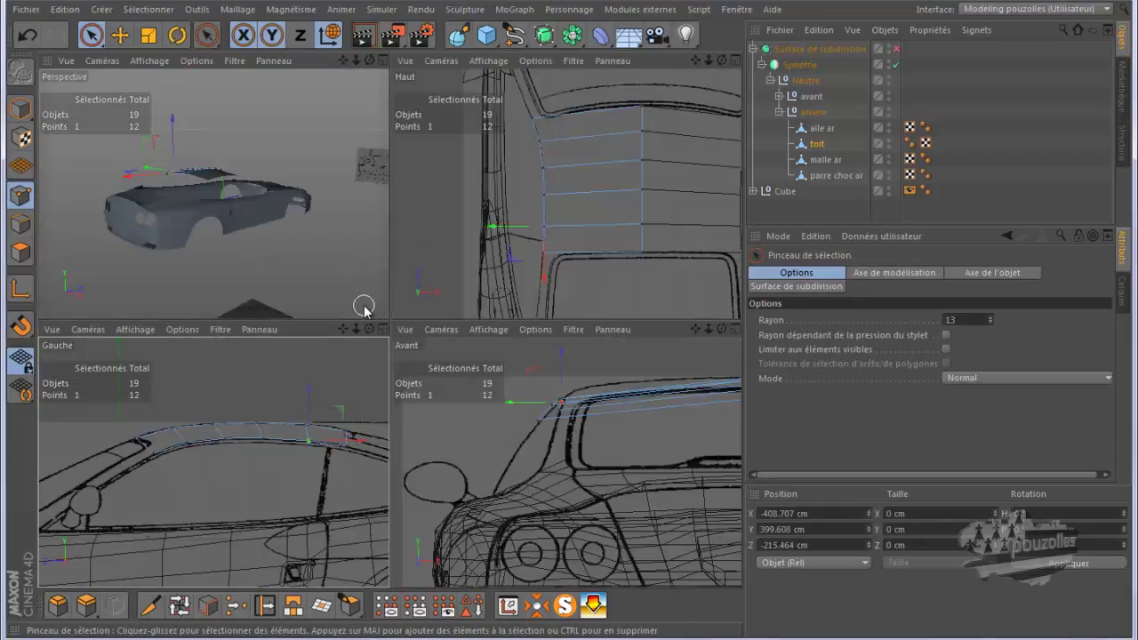
middle_click(524, 431)
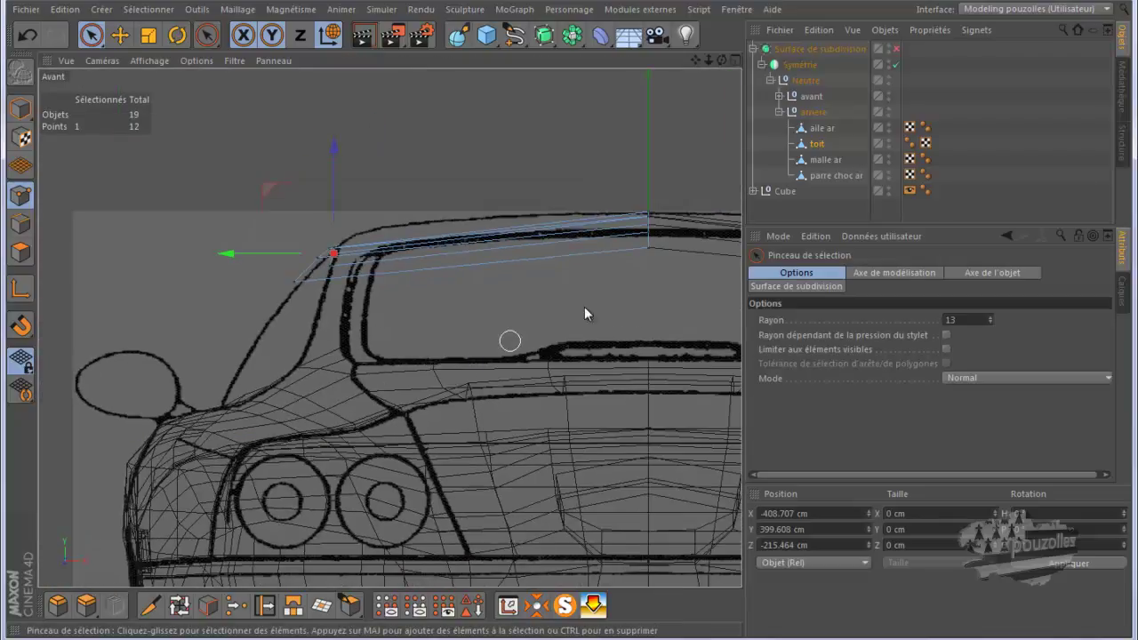
scroll(658, 256, "up", 2)
scroll(671, 257, "up", 1)
scroll(685, 254, "up", 2)
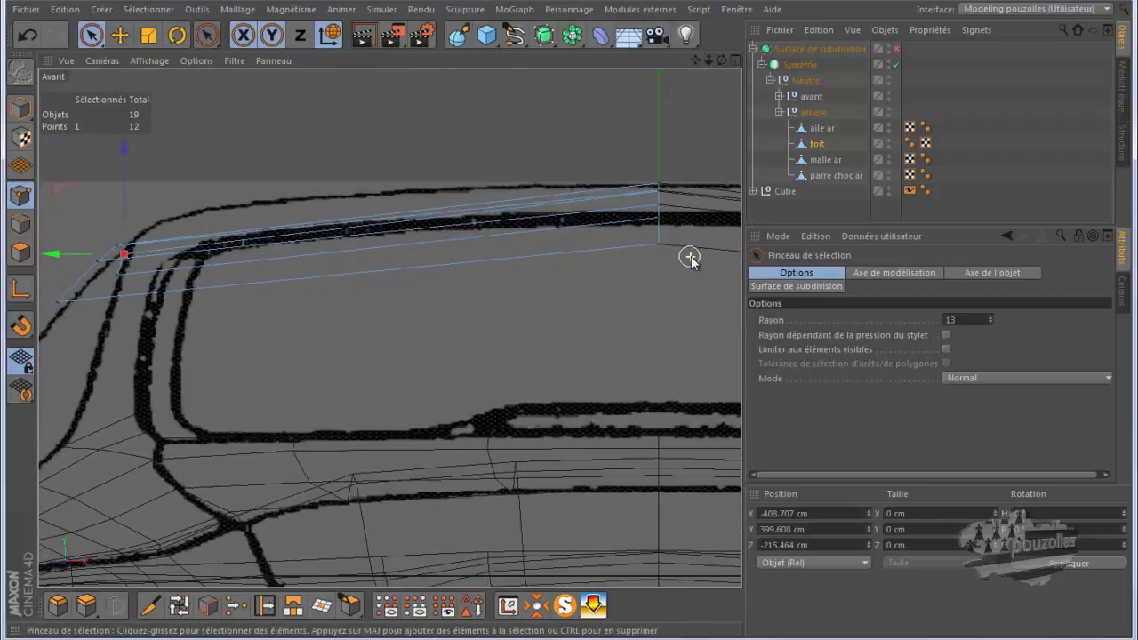
scroll(685, 254, "up", 1)
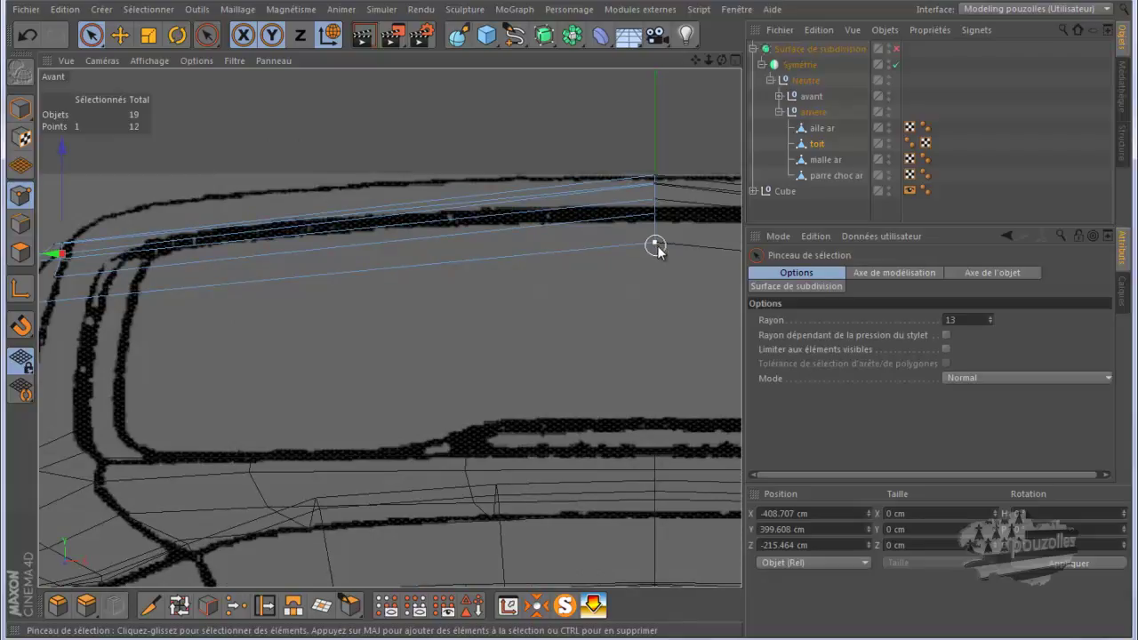
scroll(662, 252, "down", 1)
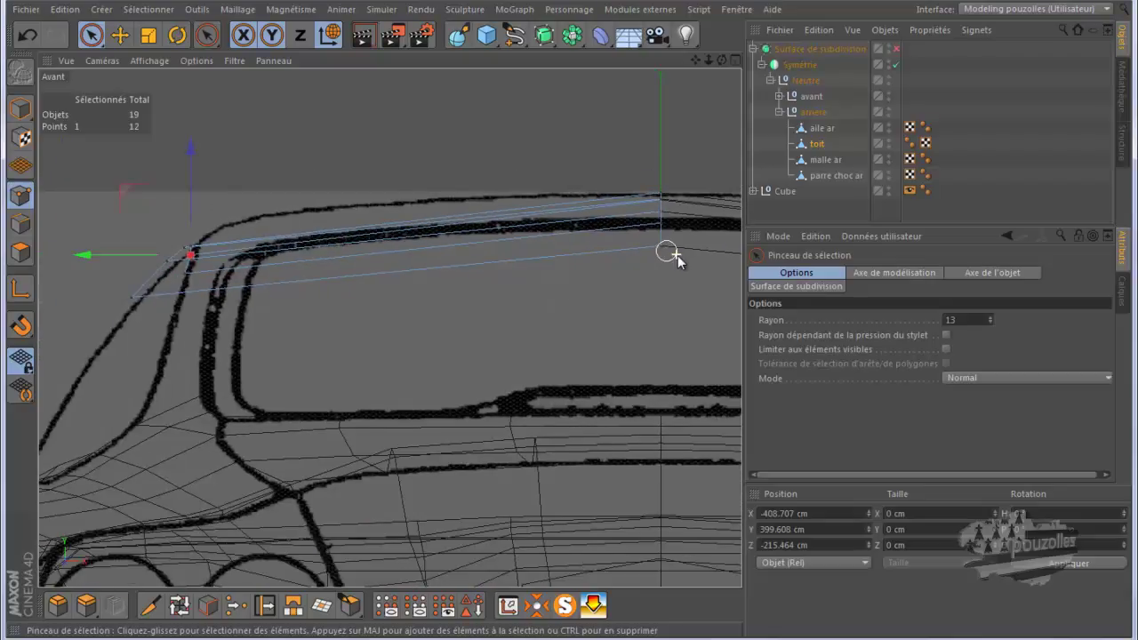
middle_click(358, 341)
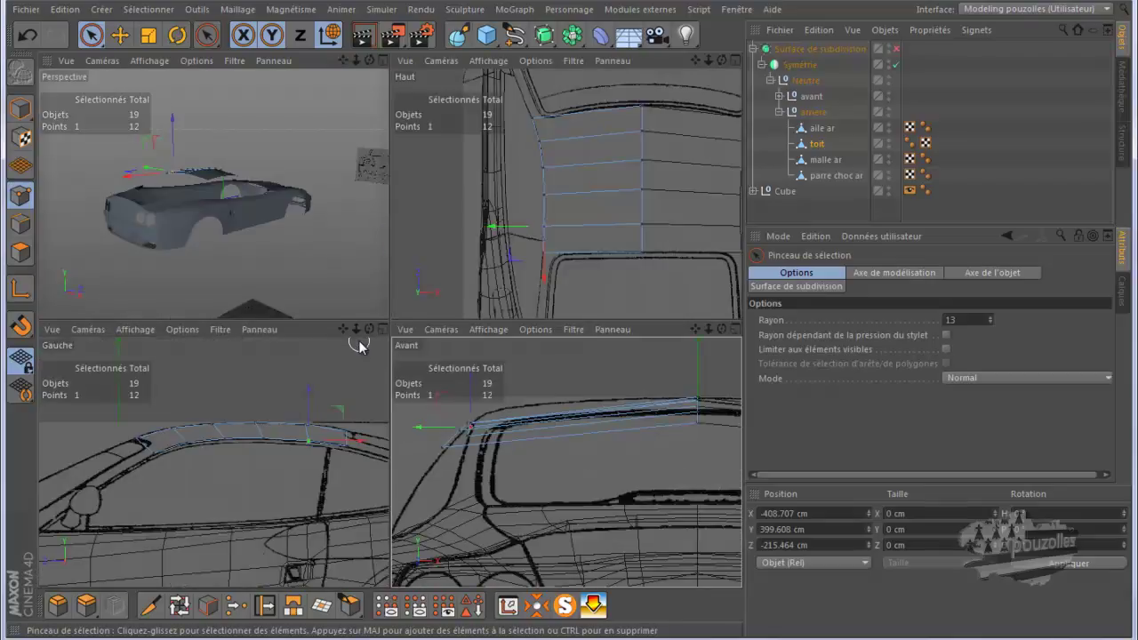
In the top view, add three Knife loop cuts lengthwise across the toit panel.
middle_click(485, 249)
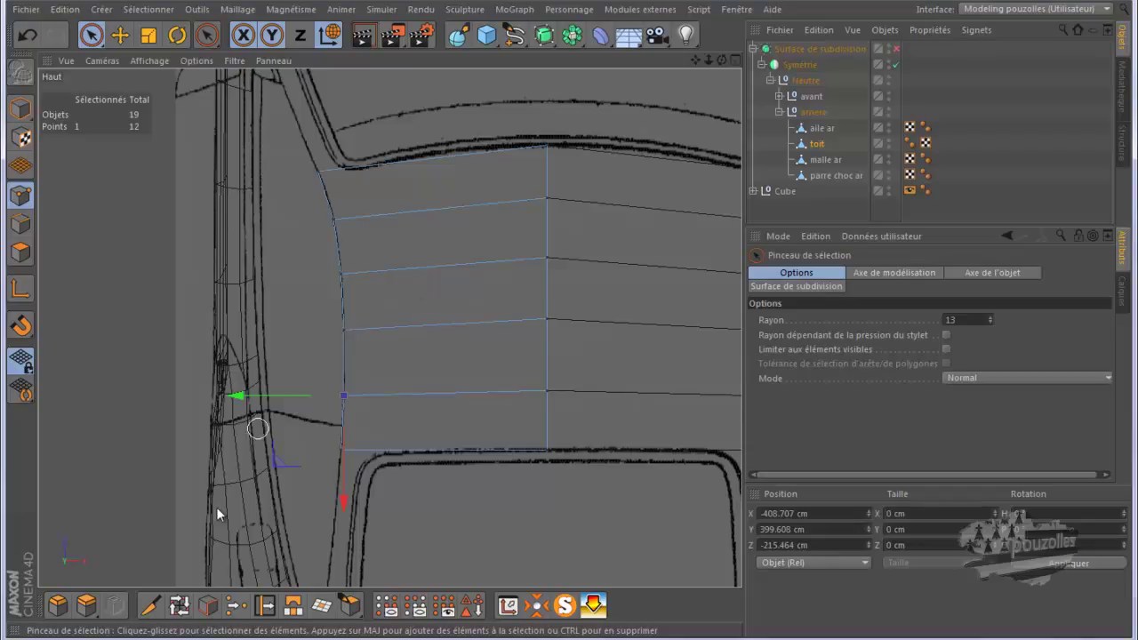
left_click(151, 607)
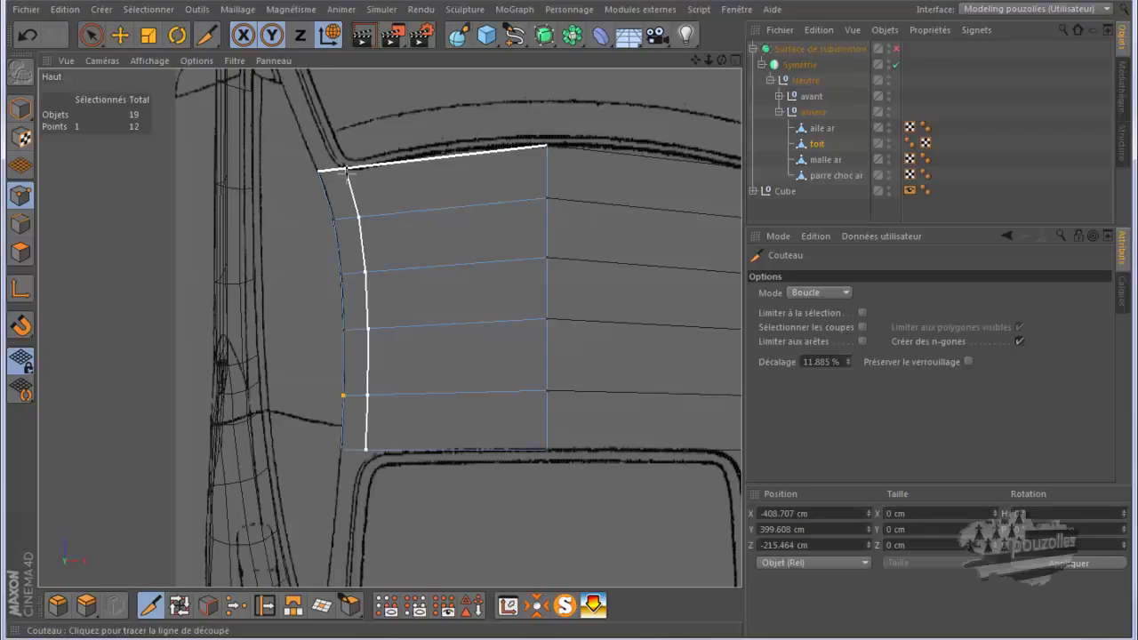
left_click(346, 170)
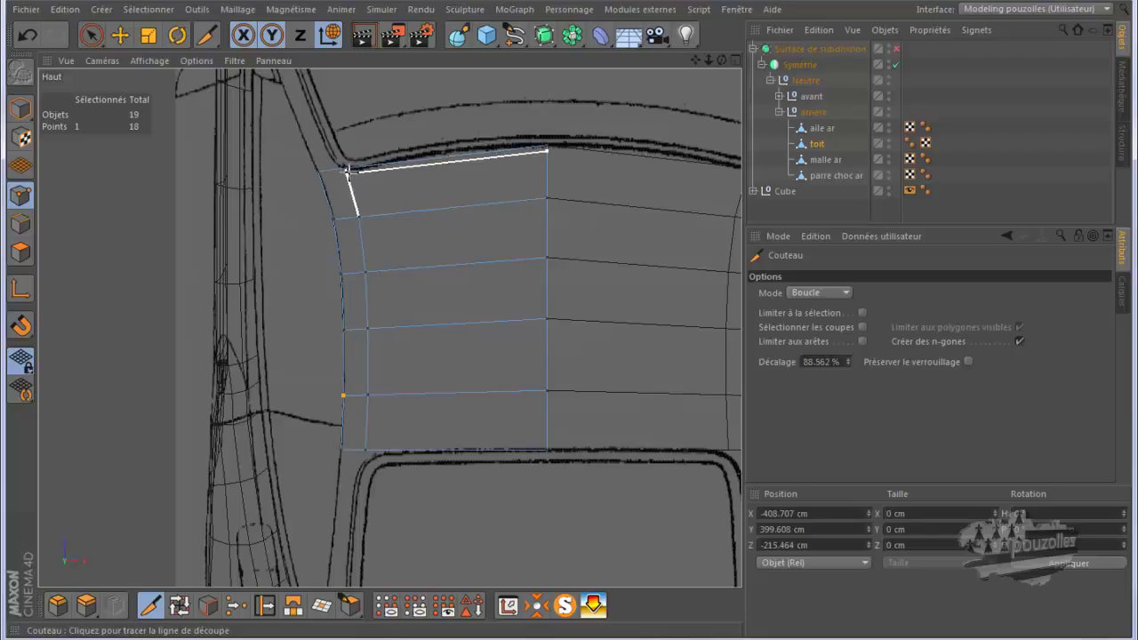
left_click(405, 162)
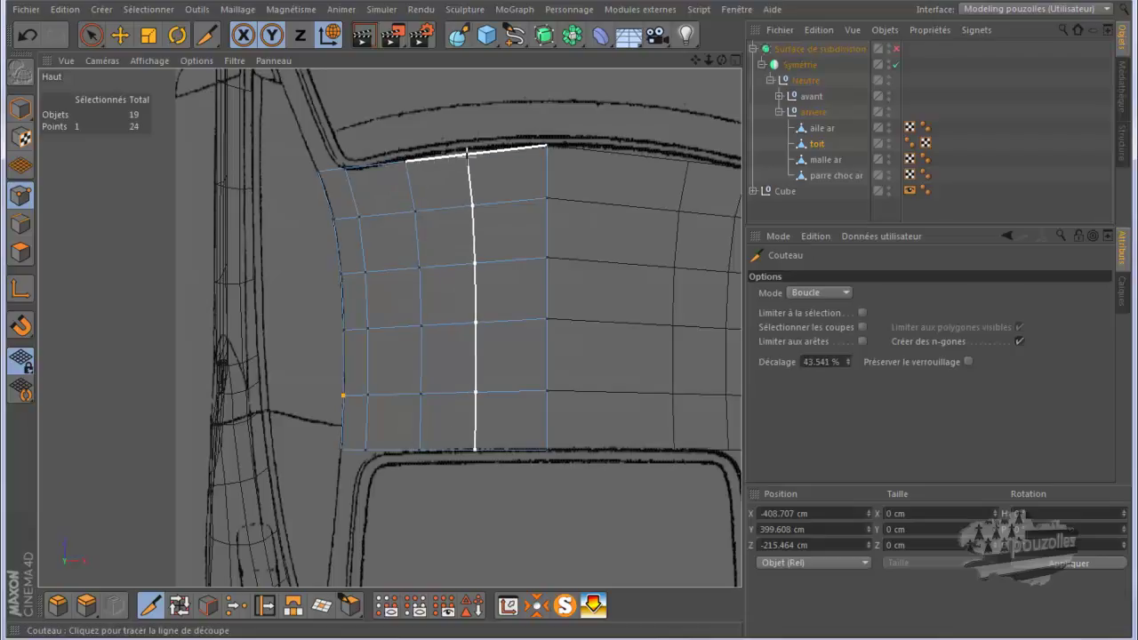
left_click(469, 152)
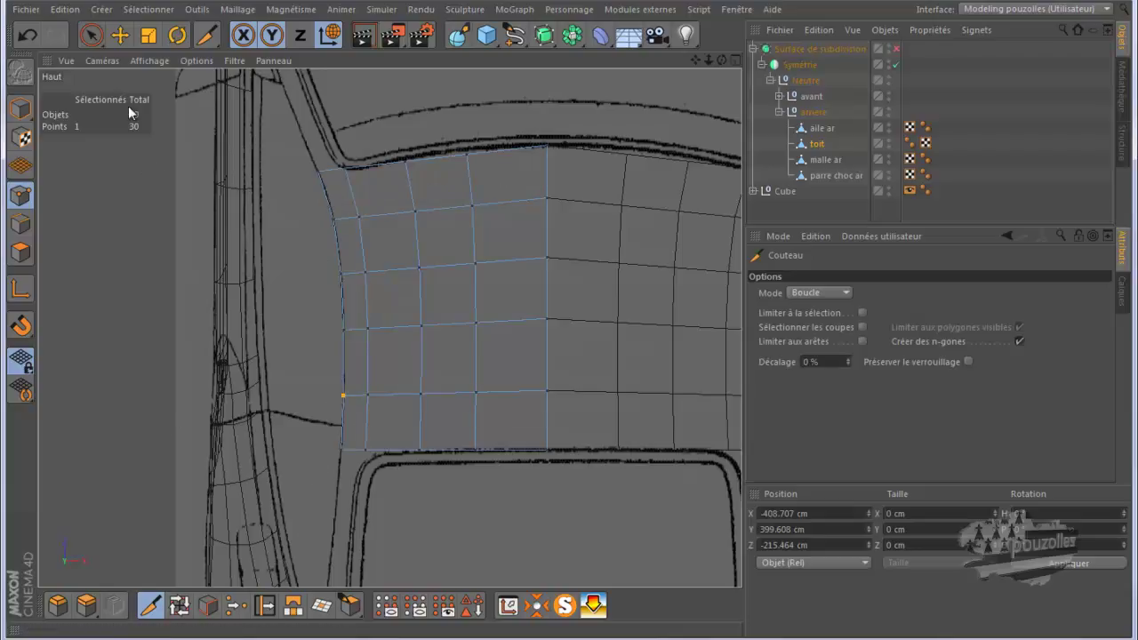
Move the top-left corner and next two top-edge roof points onto the blueprint window outline.
left_click(95, 37)
scroll(415, 151, "up", 1)
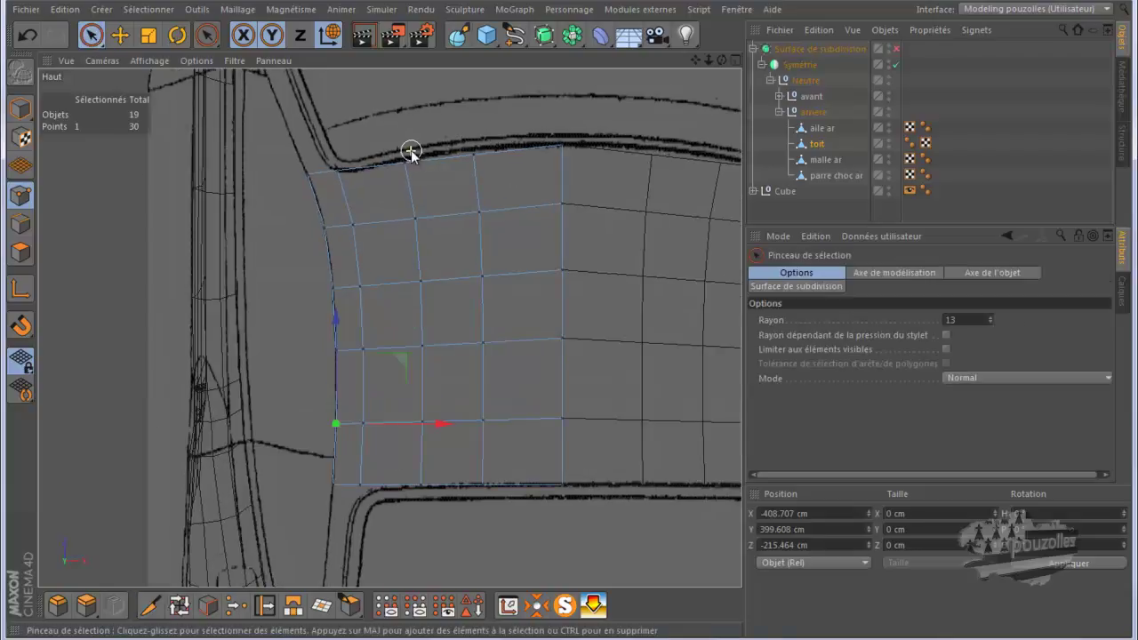
scroll(415, 152, "up", 2)
scroll(401, 158, "up", 2)
scroll(391, 162, "up", 1)
left_click(259, 191)
left_click_drag(260, 125, 263, 127)
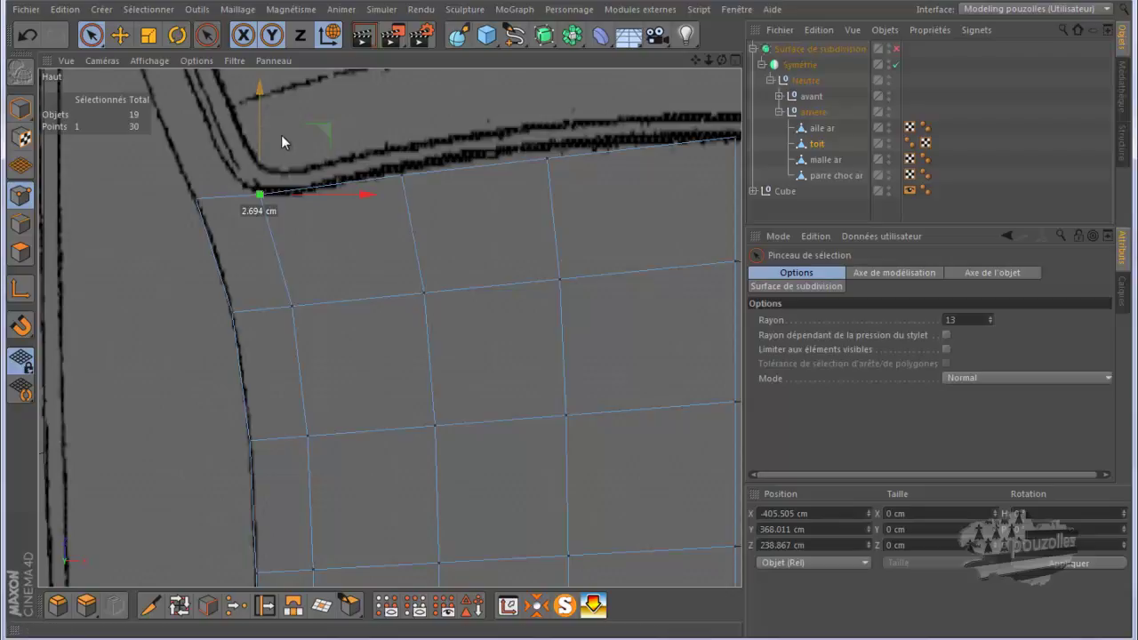
left_click_drag(338, 130, 343, 128)
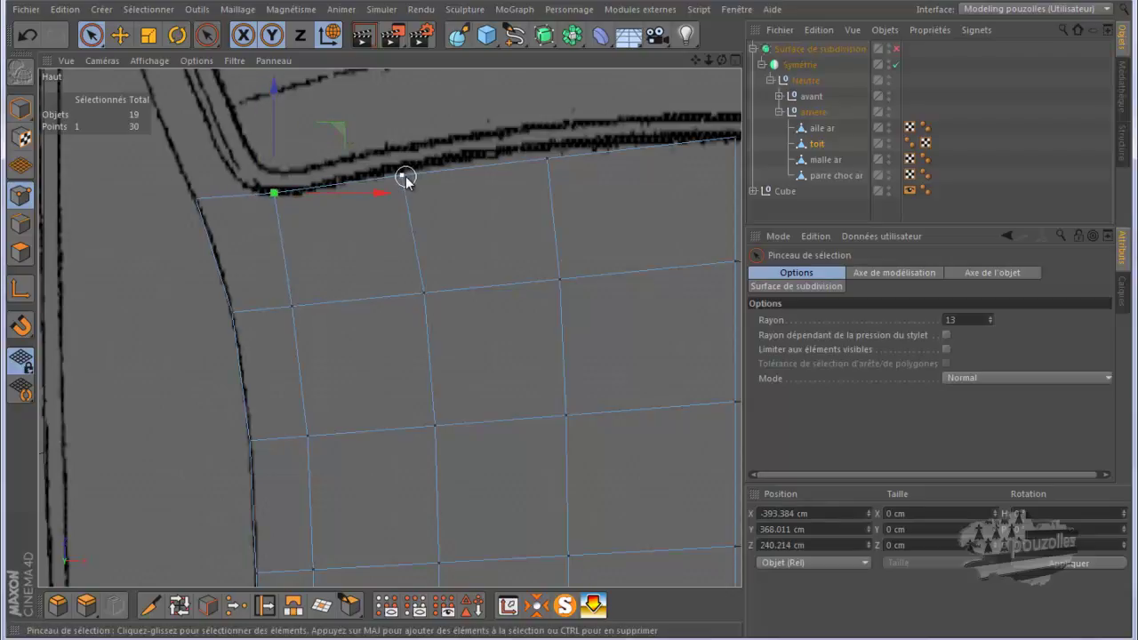
left_click(403, 177)
left_click_drag(465, 112, 469, 99)
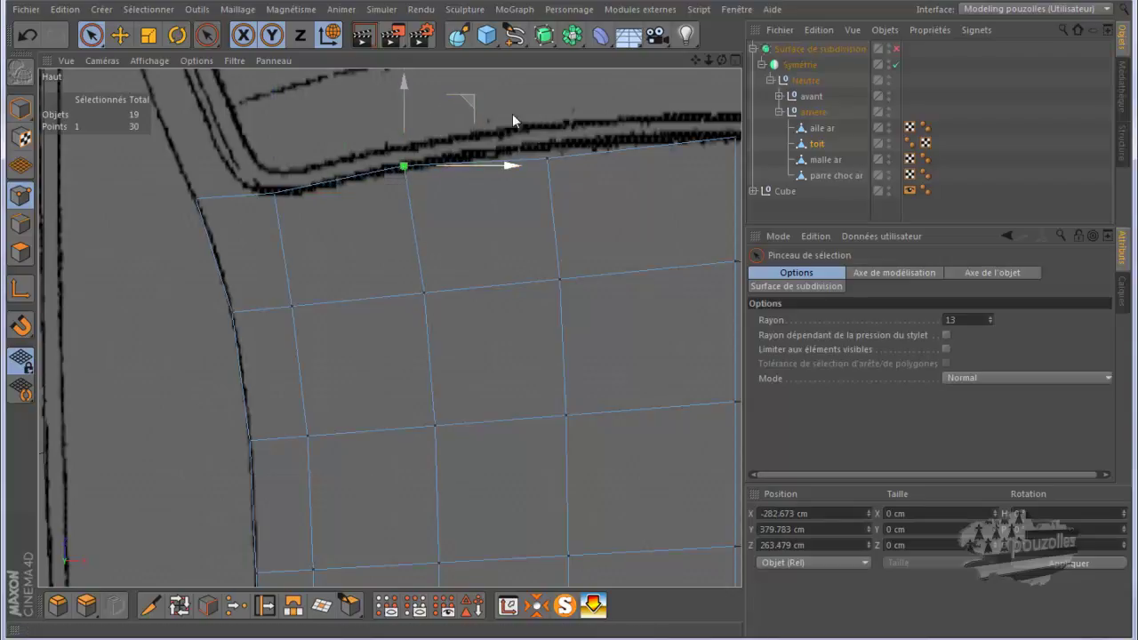
left_click(547, 160)
left_click_drag(546, 117, 546, 105)
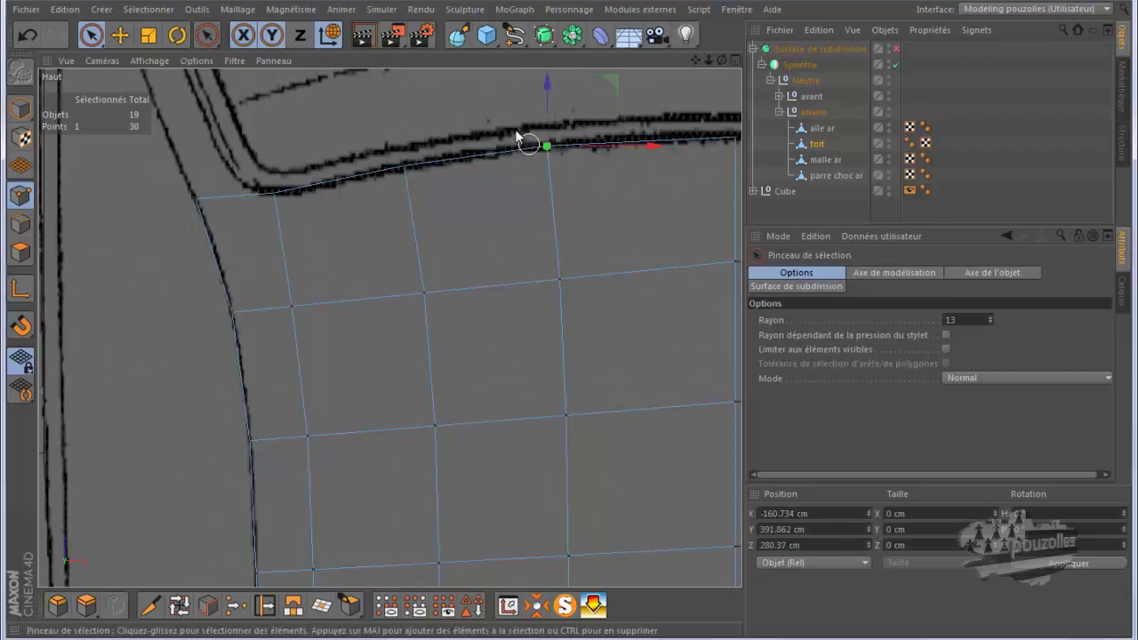
Lower the roof's lower-edge points and bottom-left corner onto the blueprint curve.
scroll(542, 116, "down", 3)
scroll(528, 144, "down", 3)
scroll(525, 178, "down", 2)
scroll(536, 451, "up", 2)
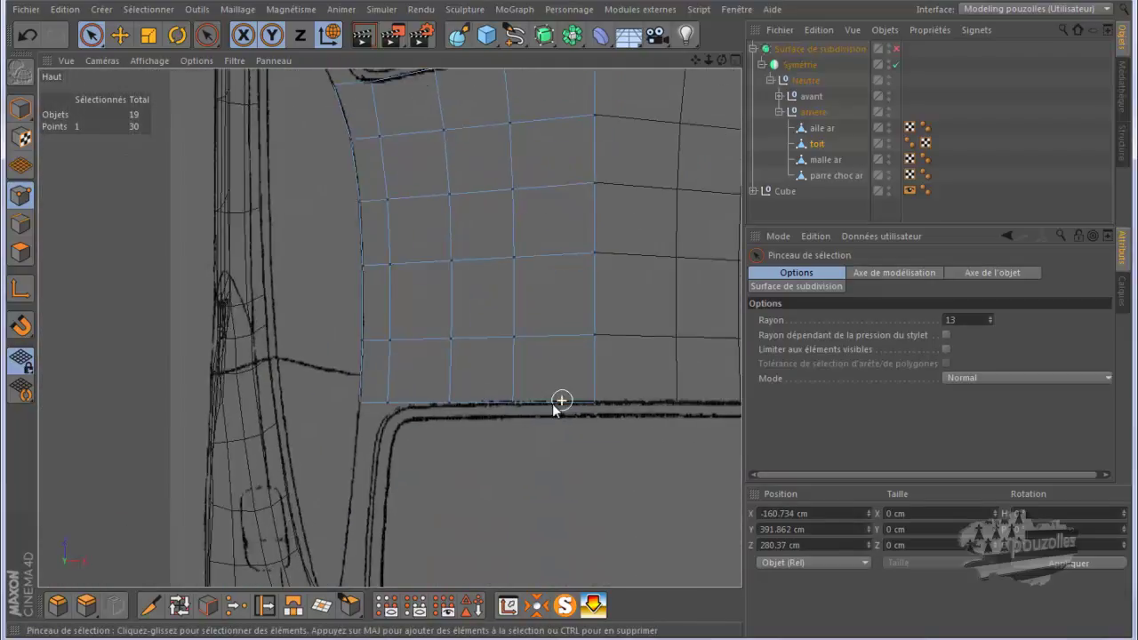
scroll(556, 404, "up", 3)
scroll(498, 447, "up", 2)
scroll(469, 452, "up", 2)
scroll(469, 452, "up", 1)
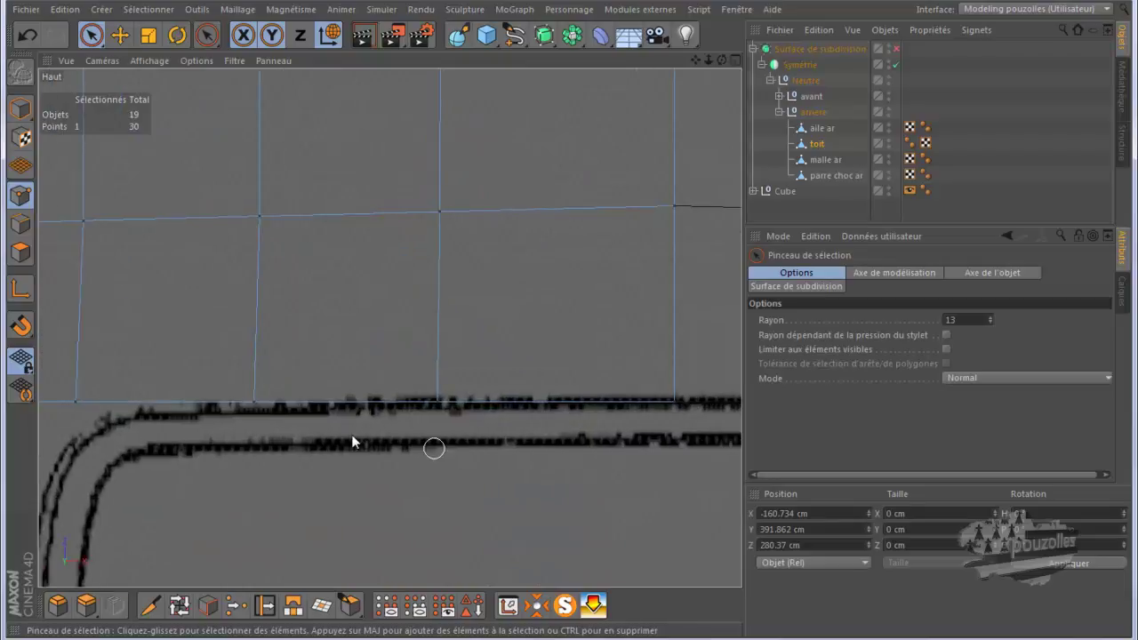
left_click(247, 401)
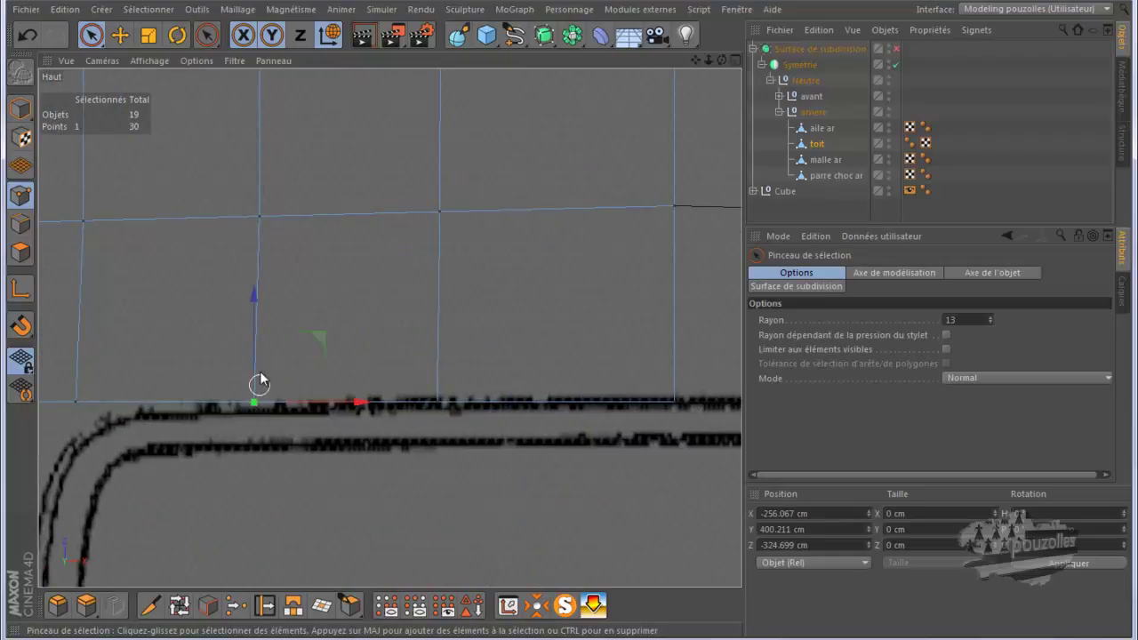
left_click_drag(253, 342, 254, 357)
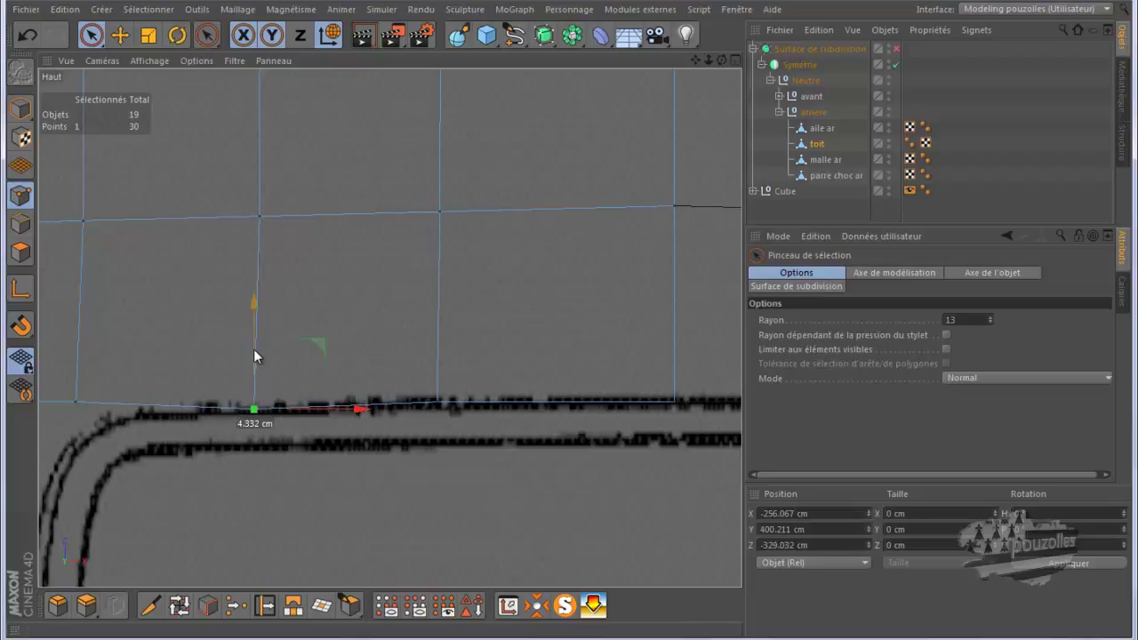
left_click(442, 398)
left_click_drag(437, 344, 437, 346)
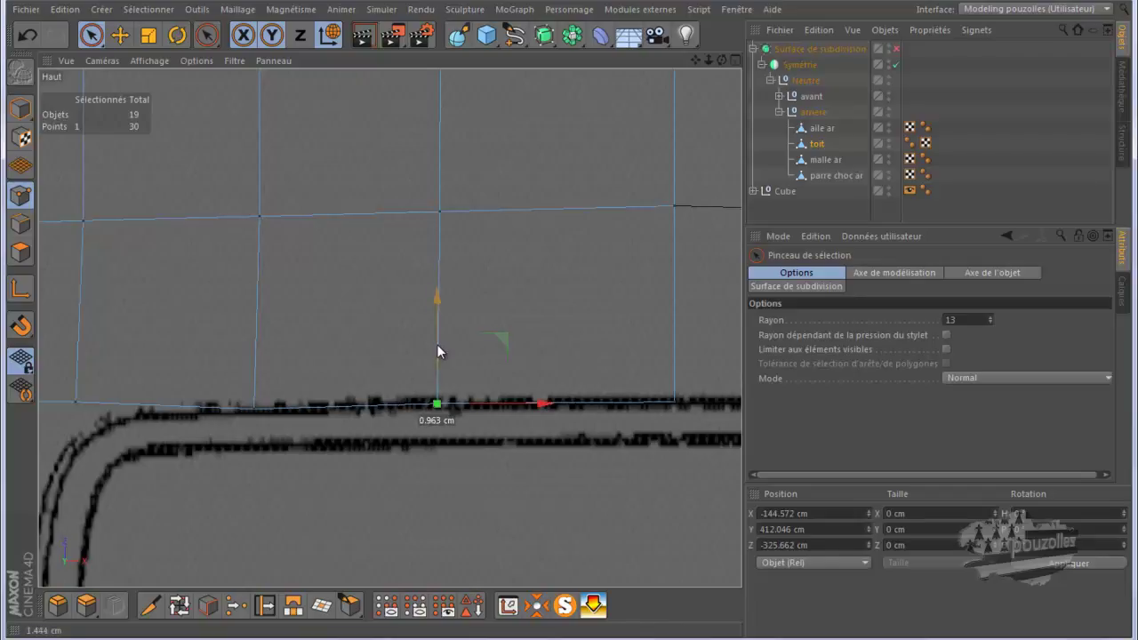
scroll(436, 345, "down", 2)
left_click(305, 376)
left_click_drag(306, 304, 307, 317)
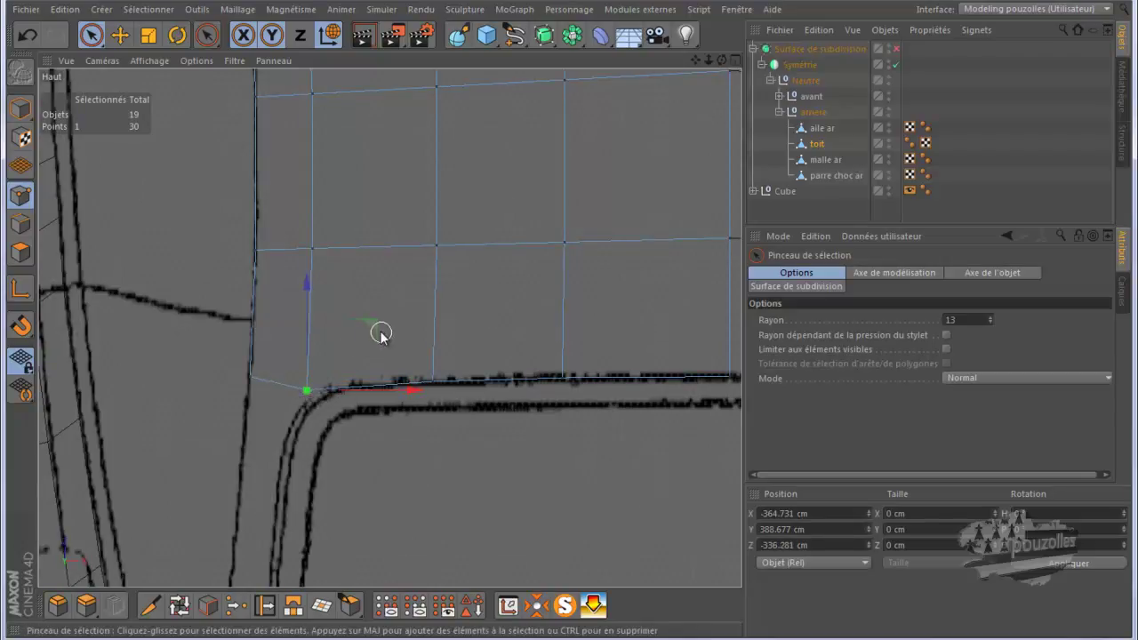
left_click_drag(375, 326, 392, 326)
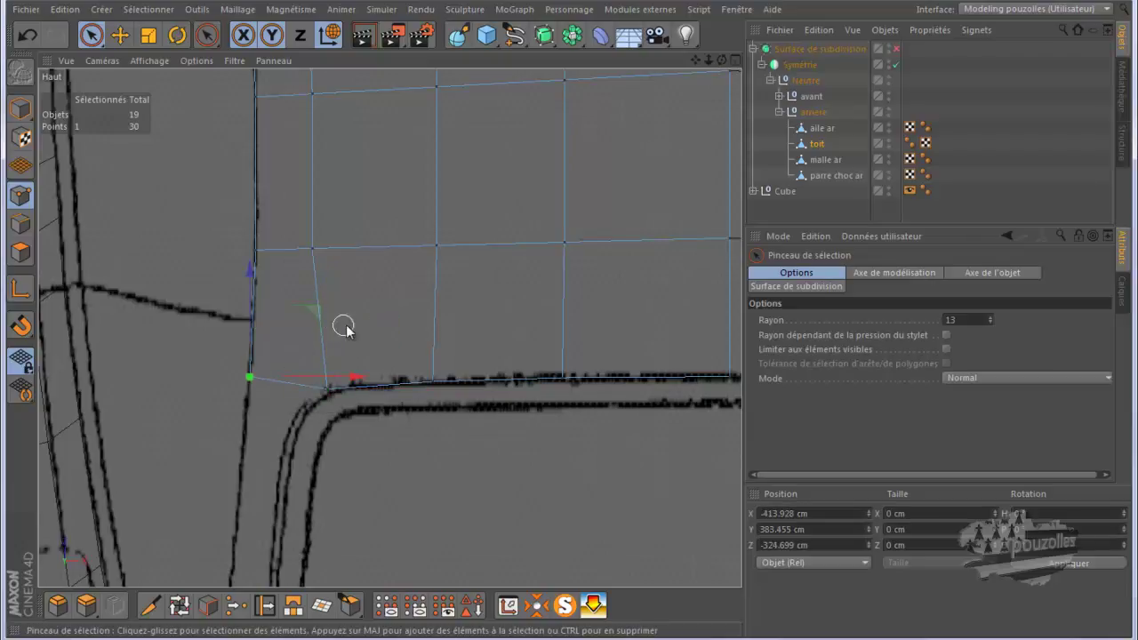
left_click_drag(317, 312, 316, 325)
Check the roof panel in the enlarged side view, then return to four views.
middle_click(180, 411)
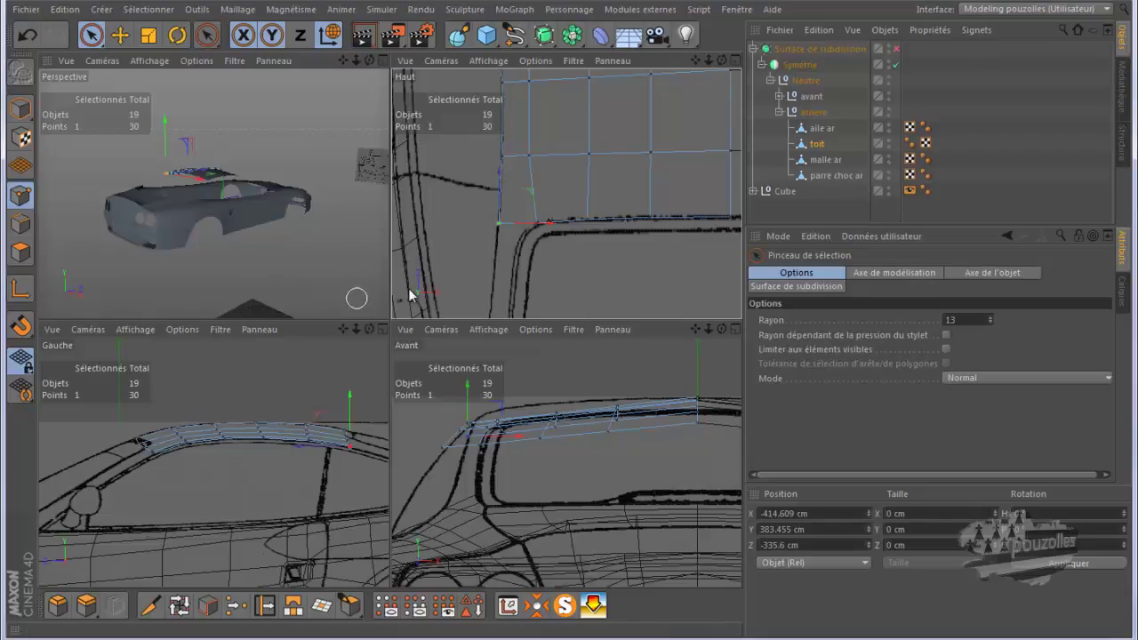
middle_click(362, 405)
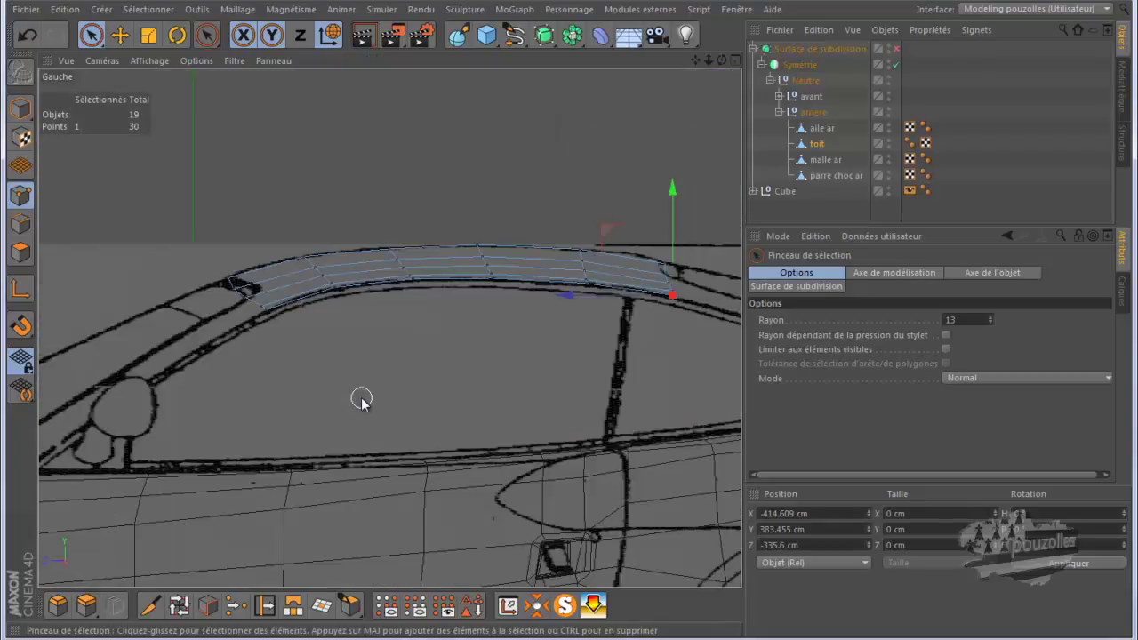
scroll(333, 400, "down", 1)
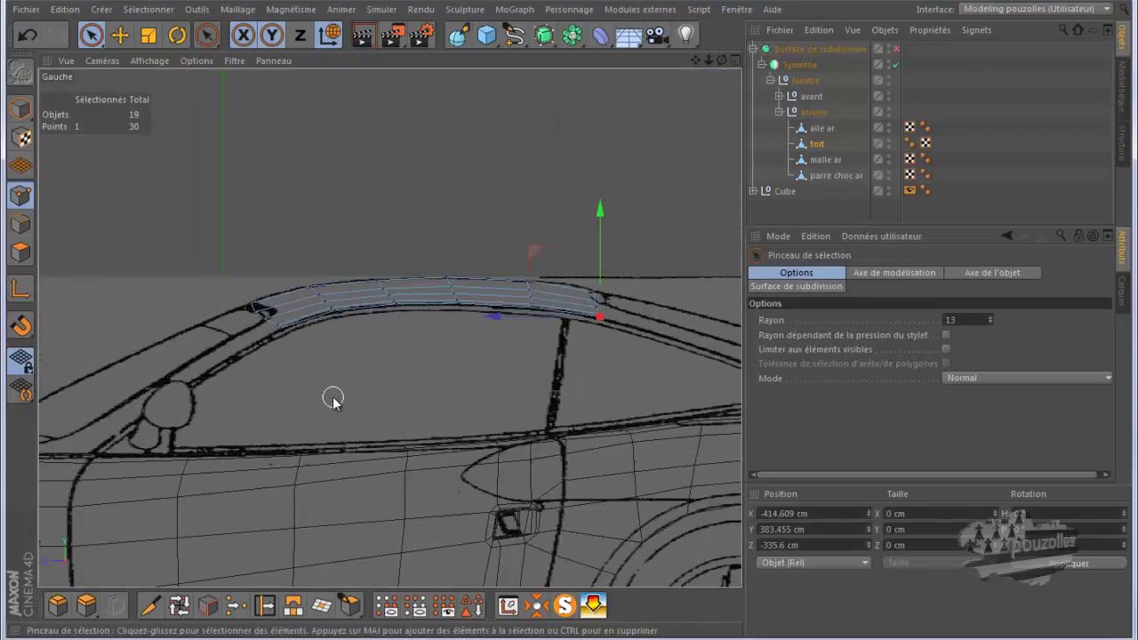
scroll(334, 400, "down", 1)
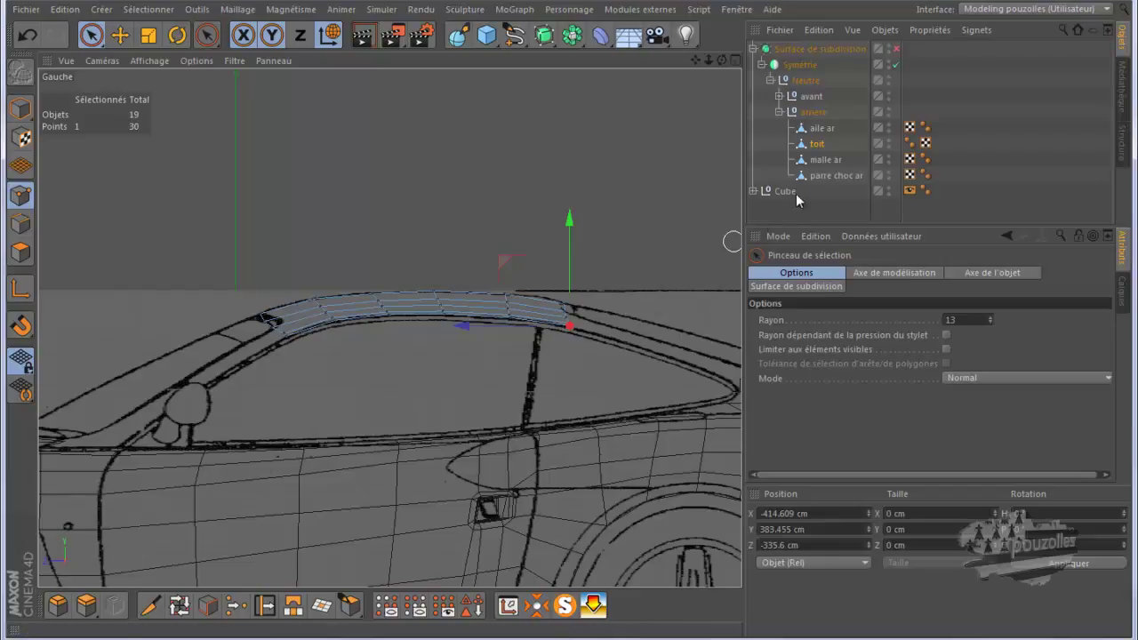
middle_click(524, 227)
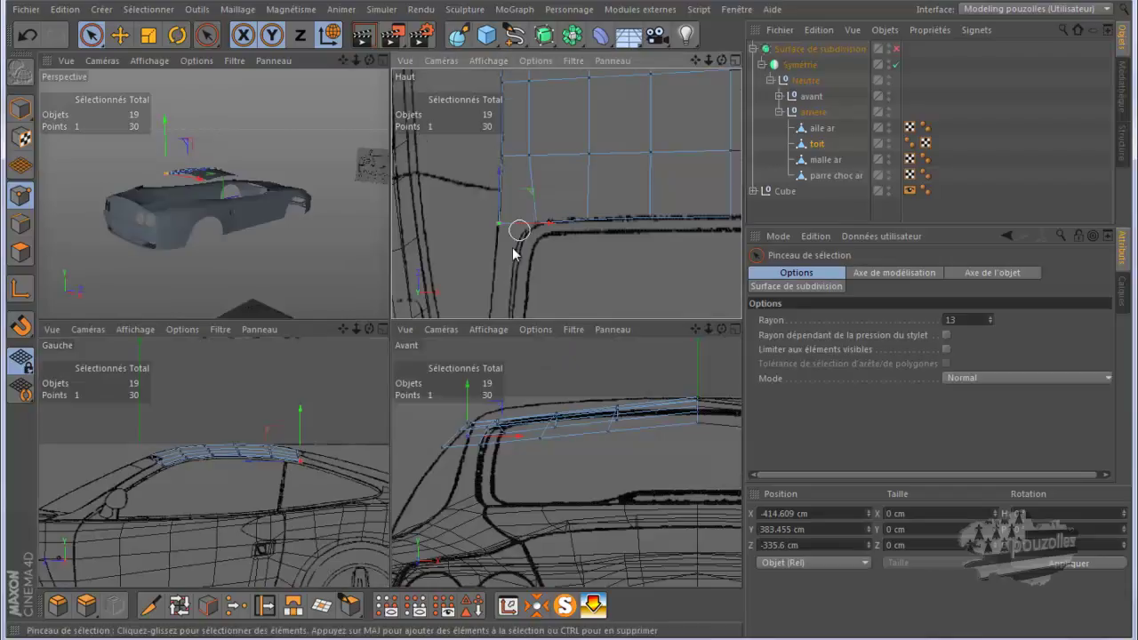
scroll(498, 272, "down", 1)
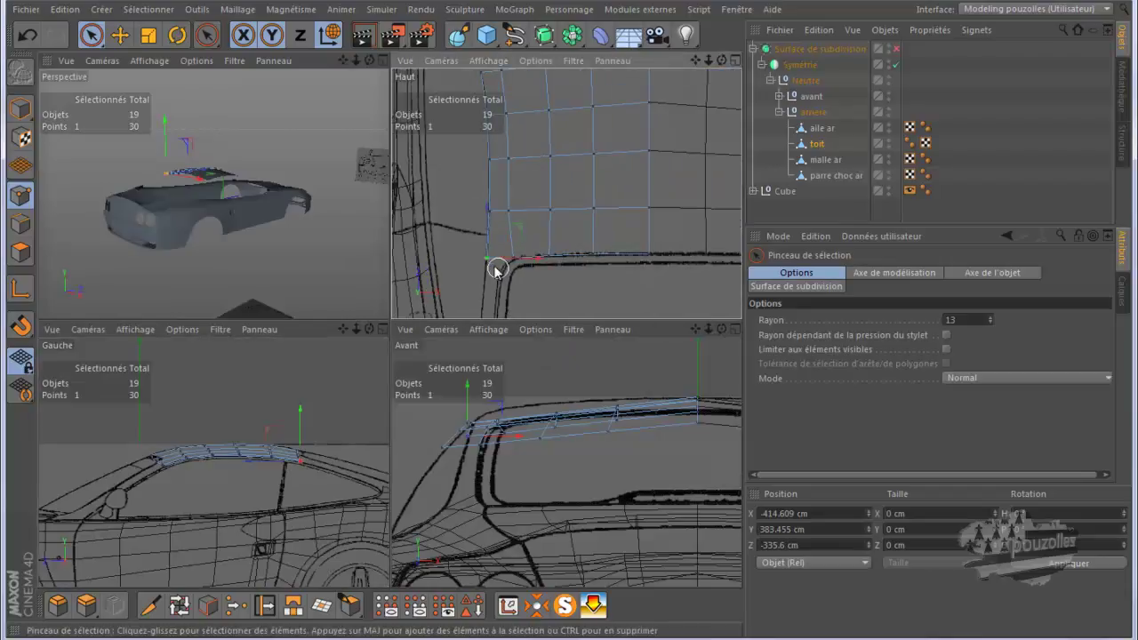
Slide a toit edge point 7.3% along its edge, then select aile ar and toit together.
left_click(264, 606)
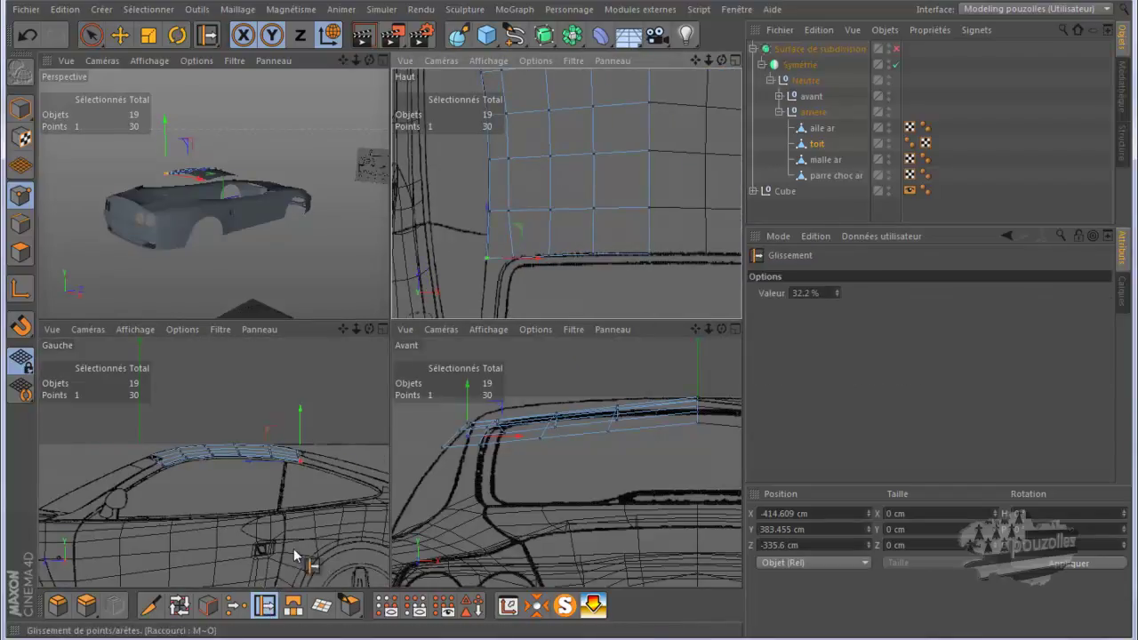
left_click_drag(506, 214, 512, 217)
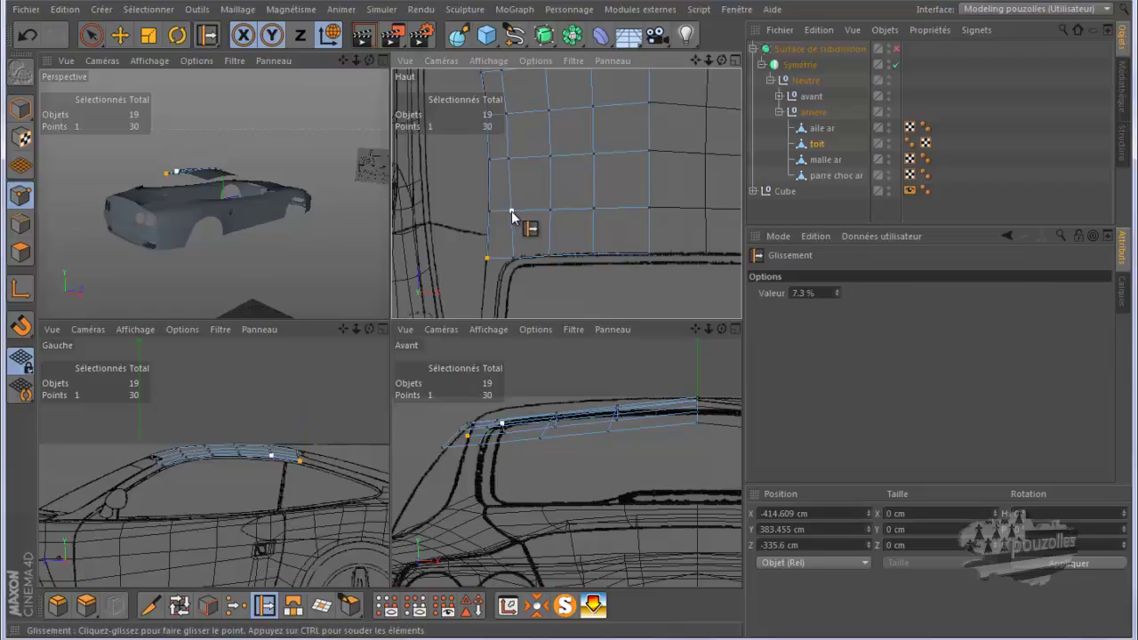
scroll(464, 313, "down", 2)
scroll(462, 316, "down", 2)
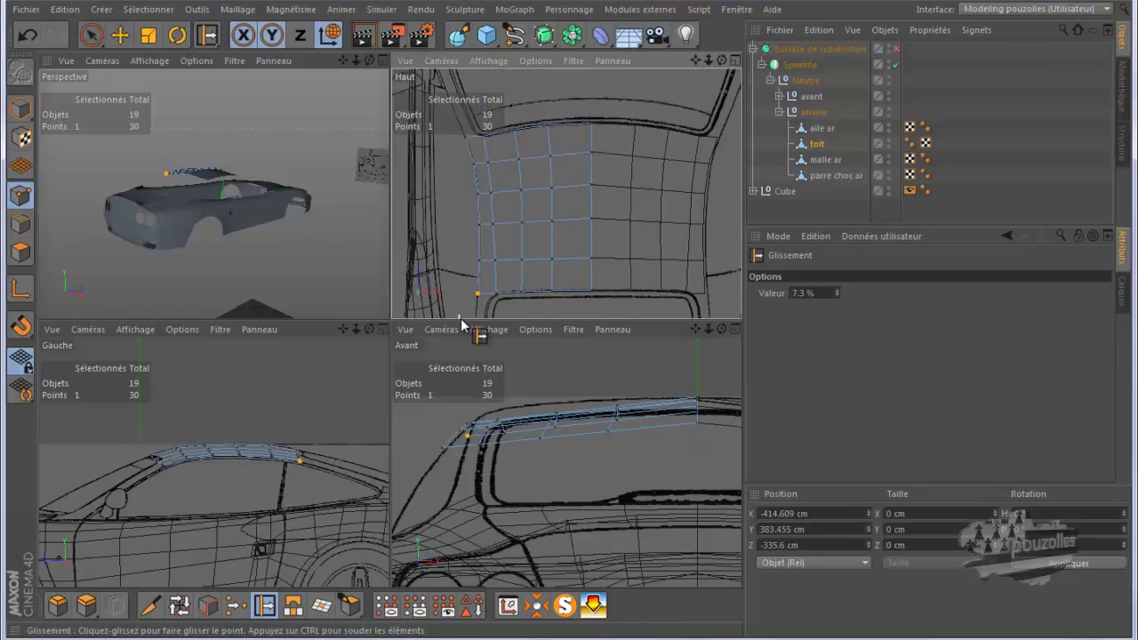
scroll(461, 317, "down", 1)
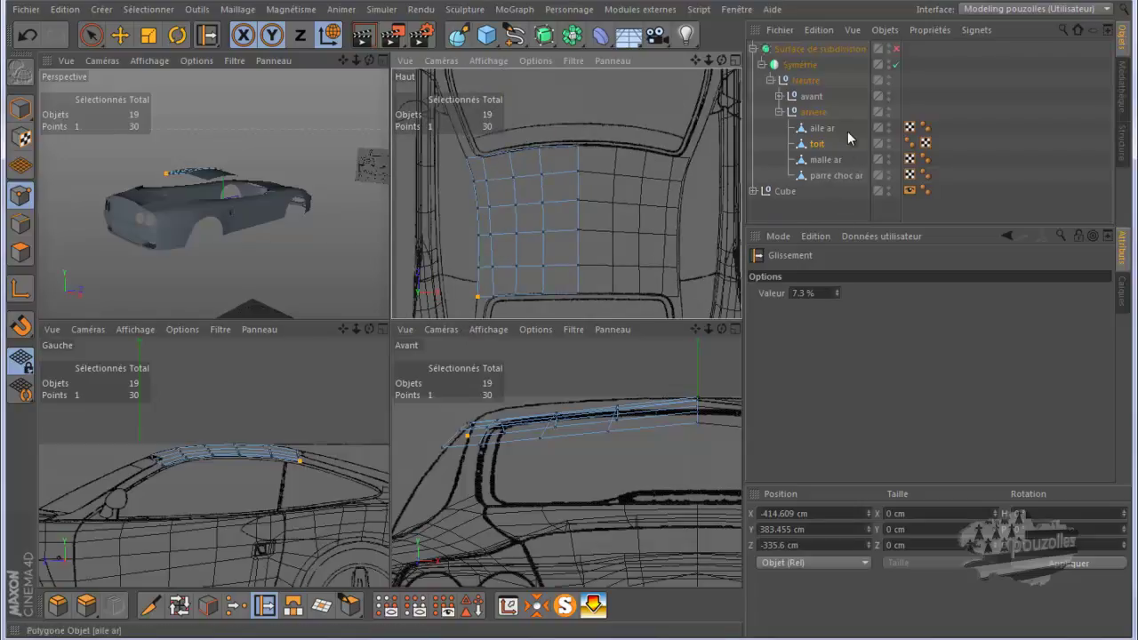
mouse_move(848, 131)
left_mouse_down()
mouse_move(818, 129)
mouse_move(805, 154)
left_mouse_up()
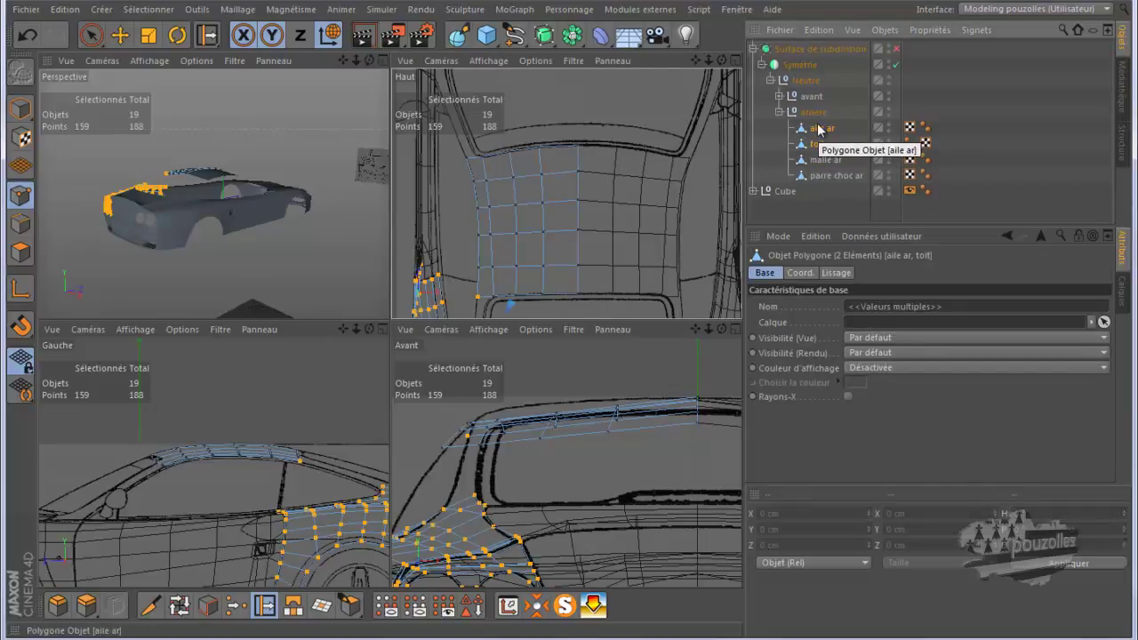
Merge aile ar and toit with Connecter les objets +Supprimer and rename the result aile ar.
right_click(819, 130)
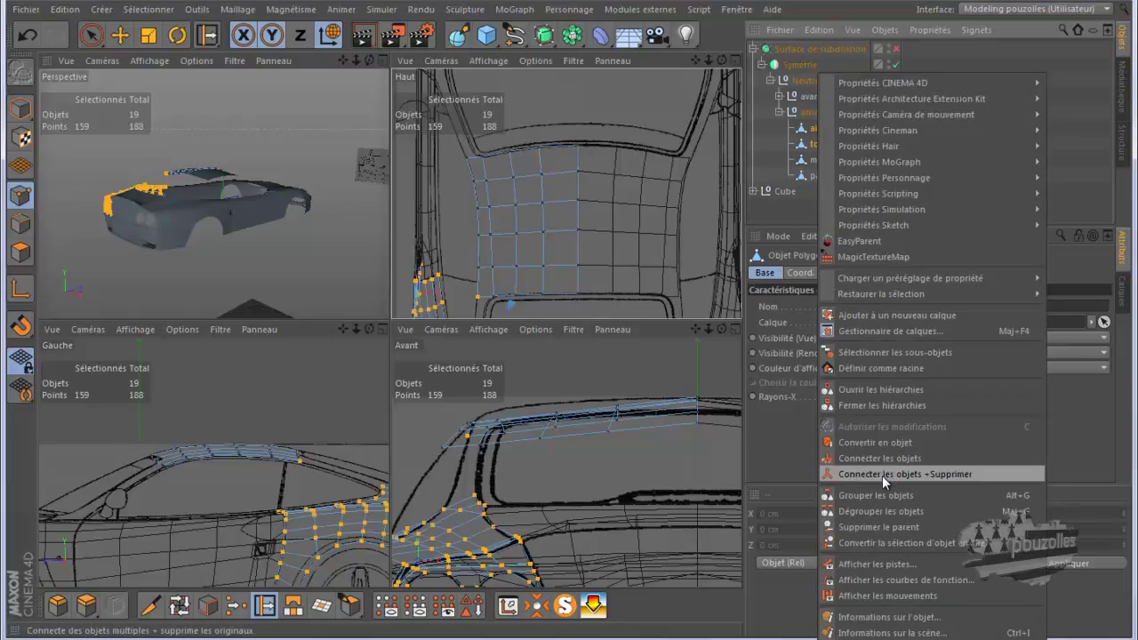
left_click(882, 474)
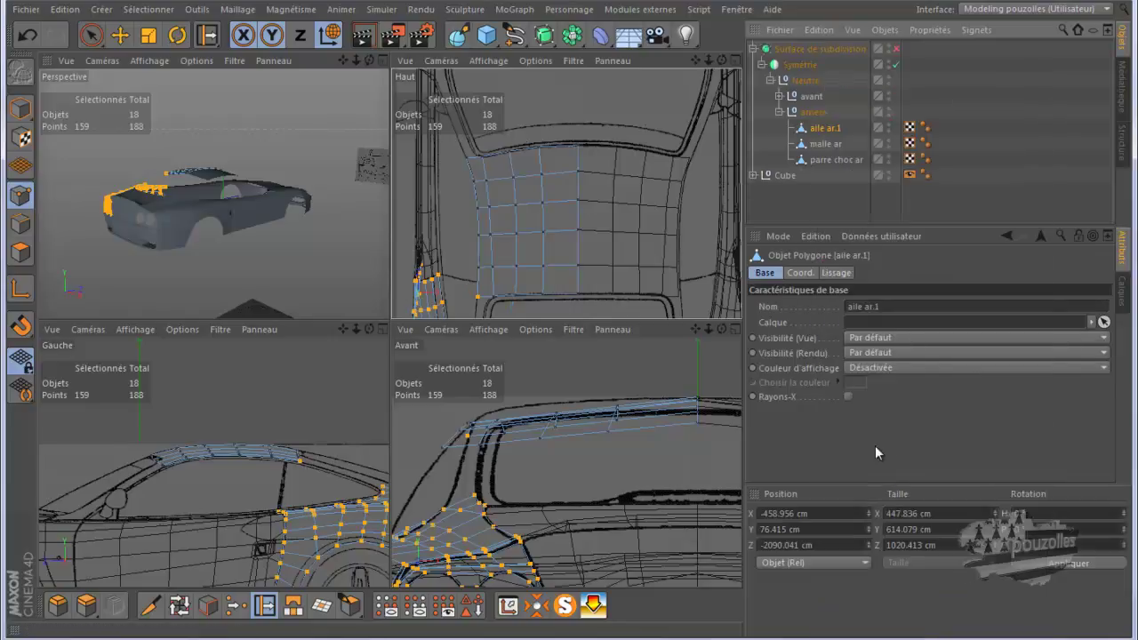
double_click(854, 128)
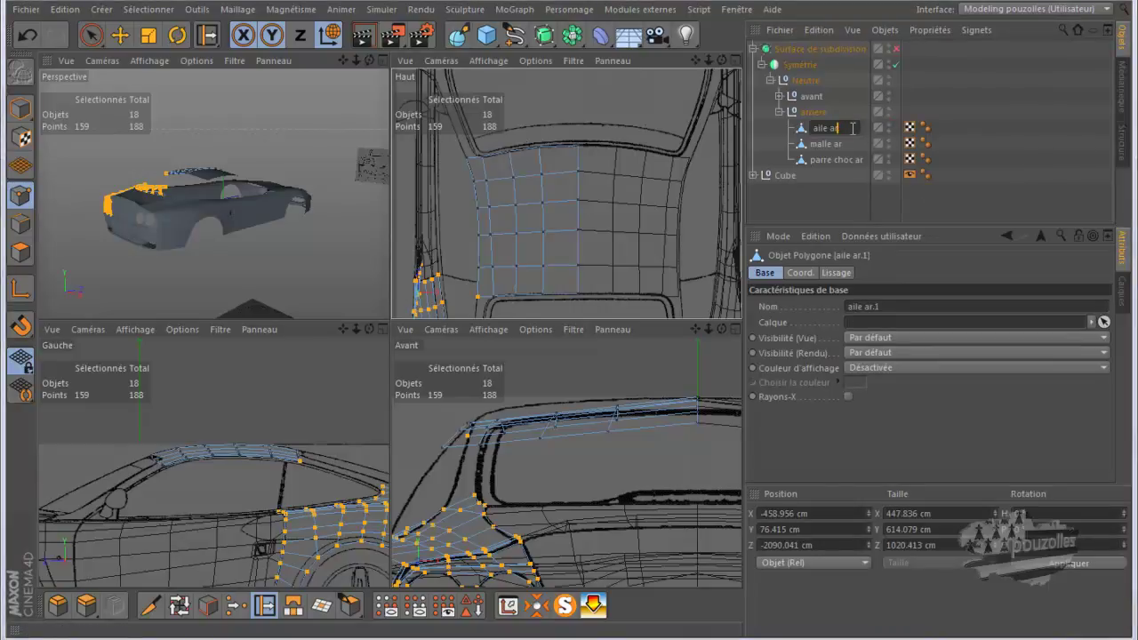
key("Return")
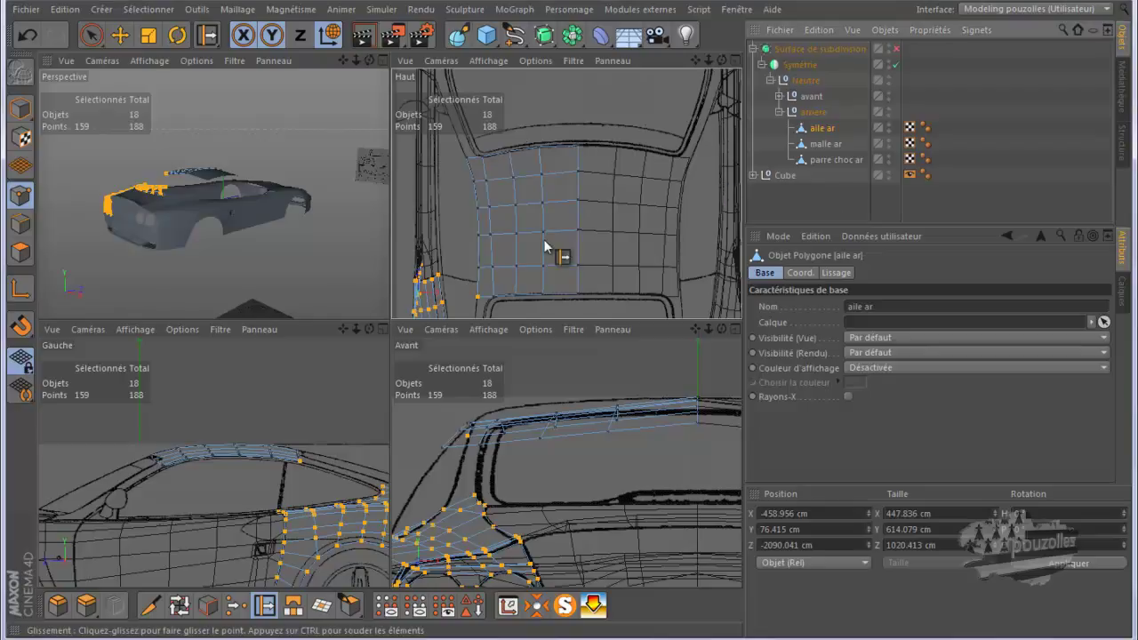
left_click(121, 34)
left_click(306, 275)
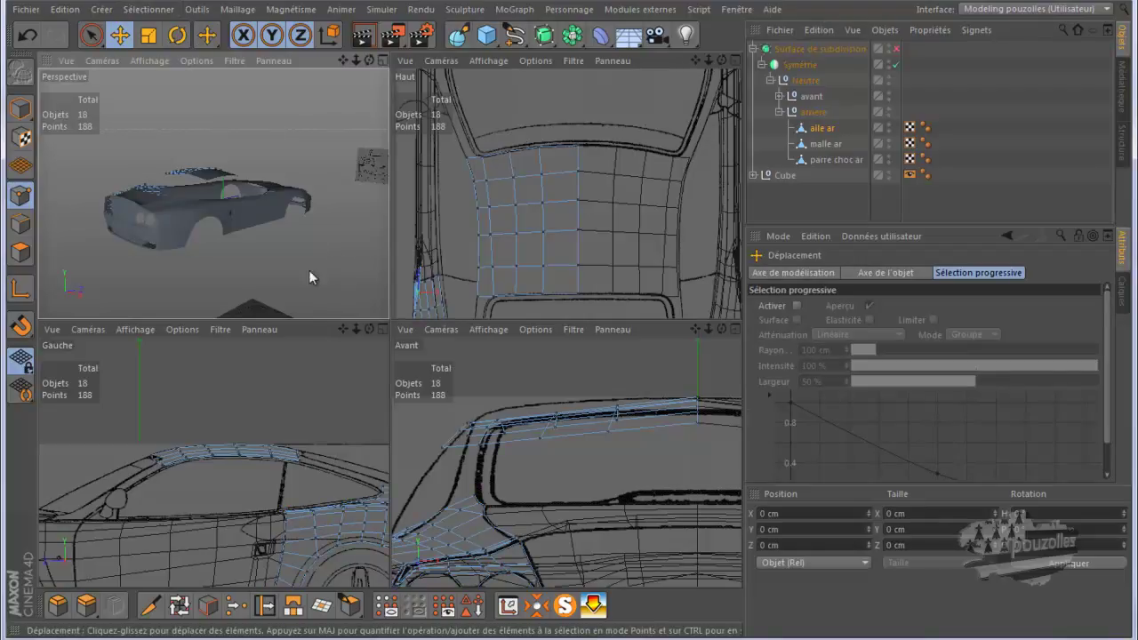
In the perspective view, bridge the roof panel's edge to the rear wing with Ponter.
left_click(21, 223)
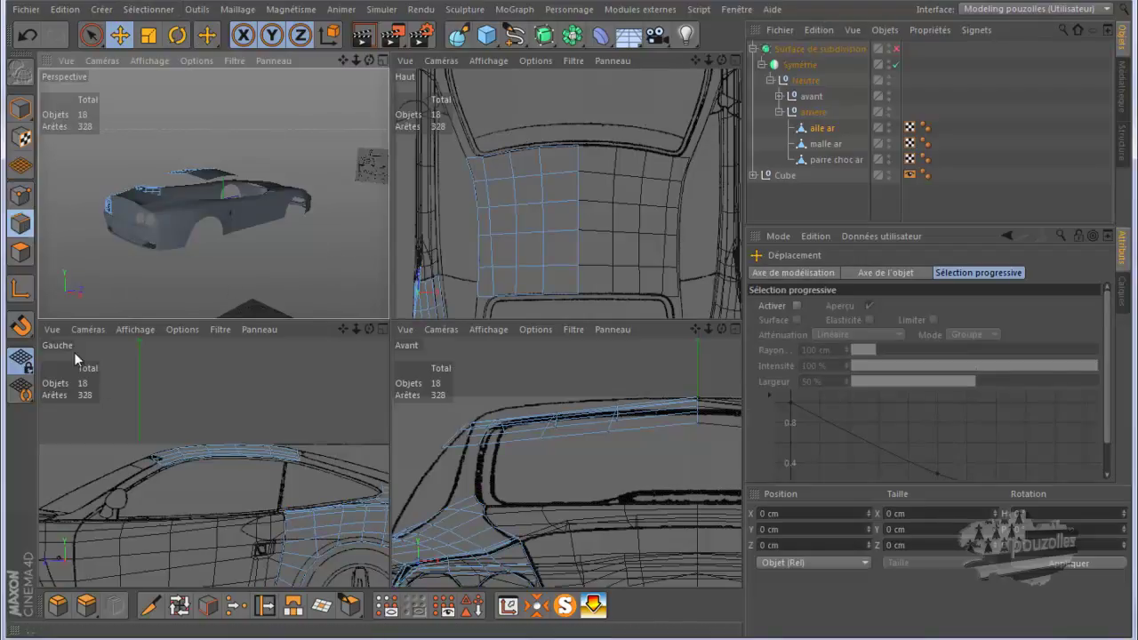
middle_click(217, 221)
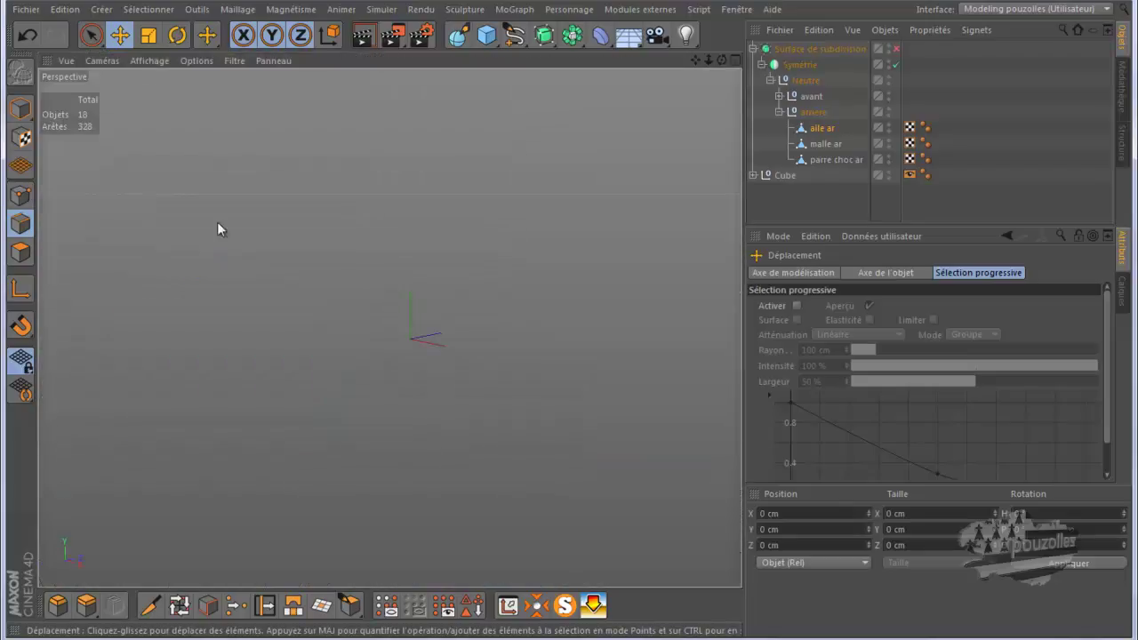
left_click_drag(716, 61, 571, 316)
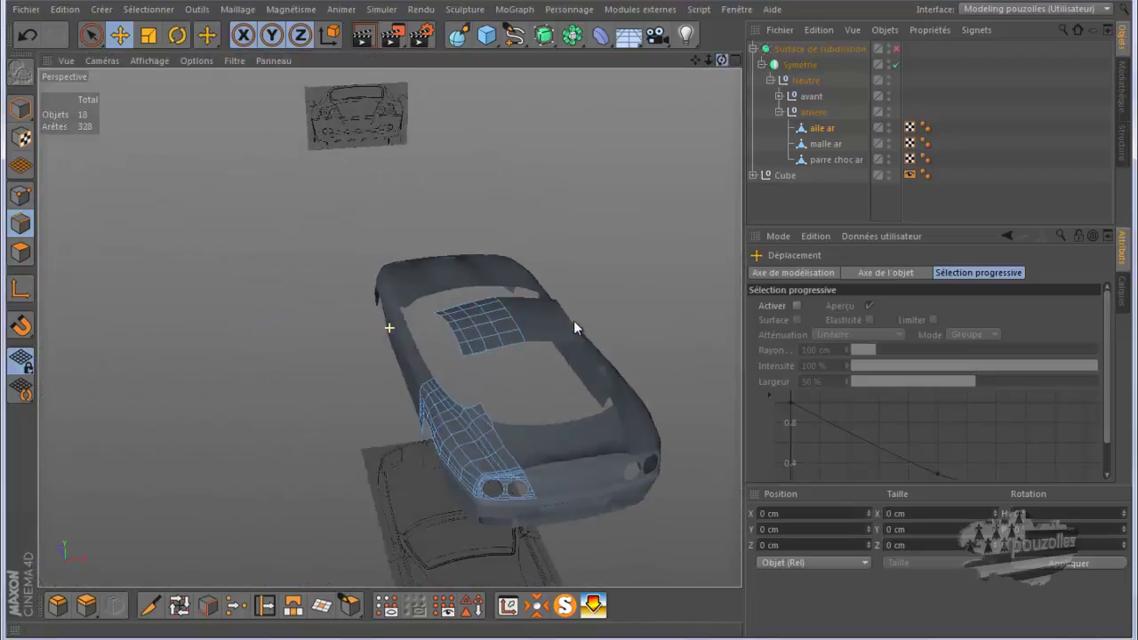
scroll(542, 411, "up", 2)
scroll(537, 414, "up", 2)
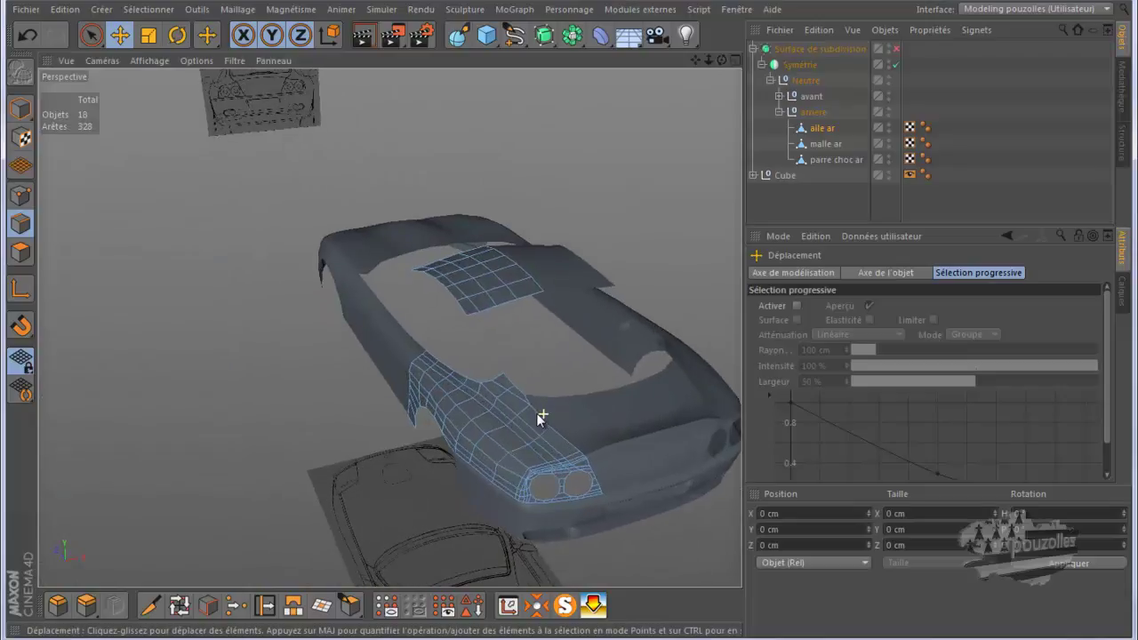
scroll(537, 415, "up", 2)
scroll(537, 414, "up", 2)
scroll(537, 414, "up", 2)
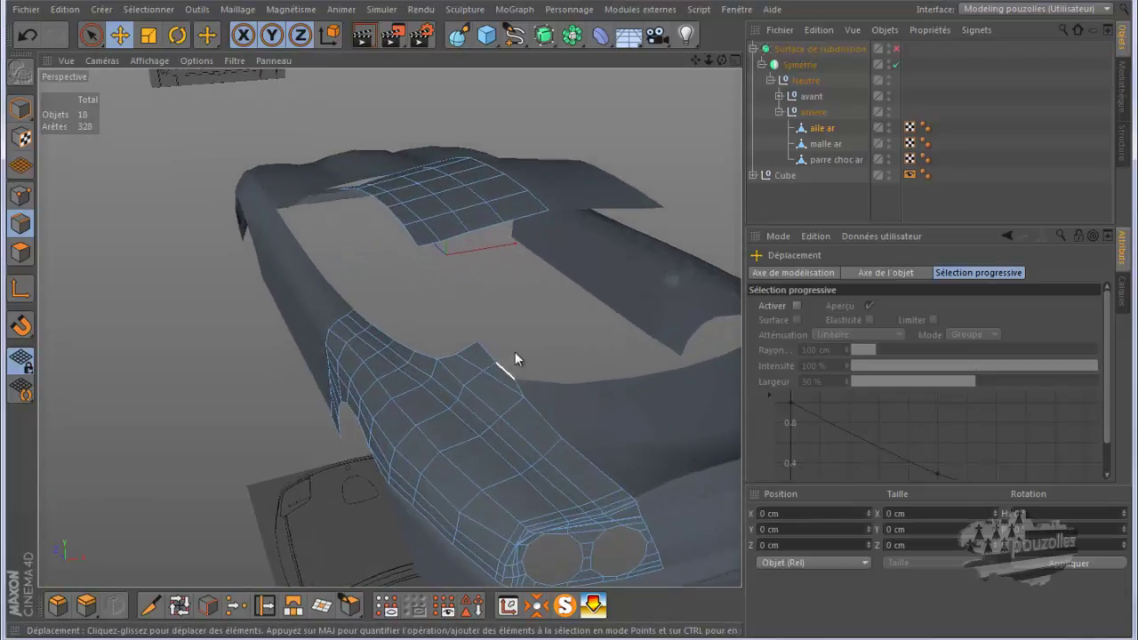
right_click(137, 102)
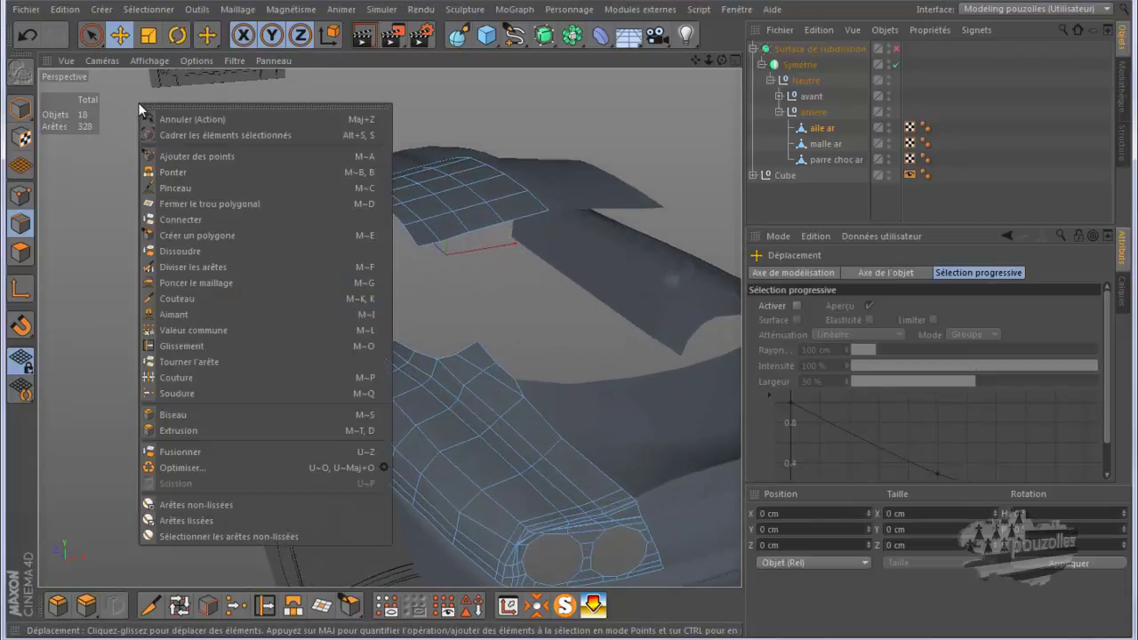
left_click(186, 171)
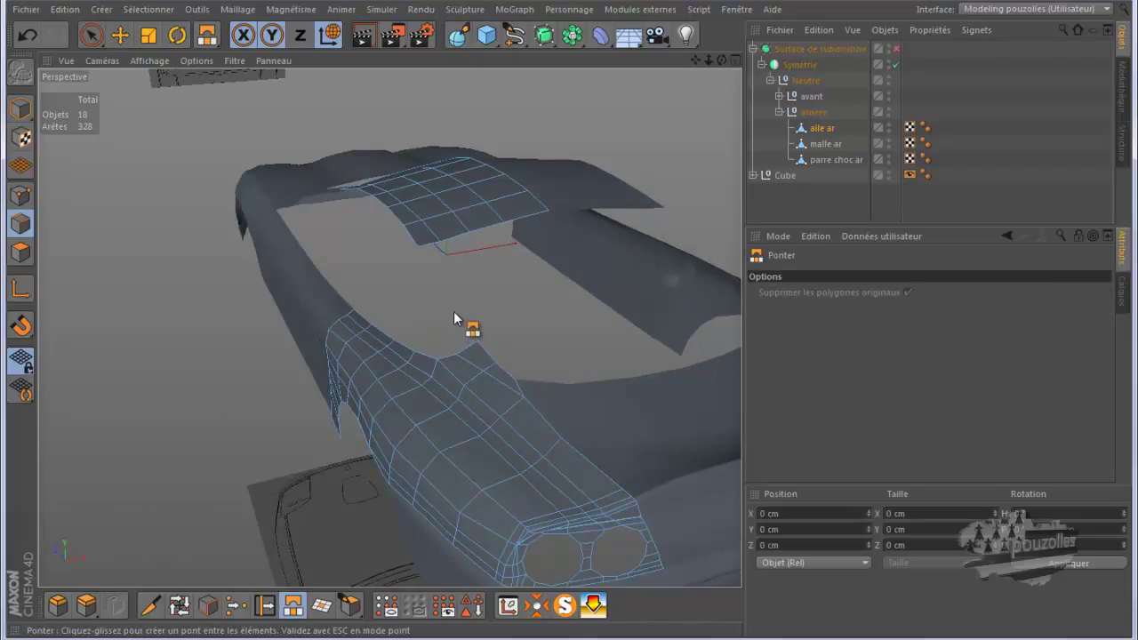
left_click_drag(423, 258, 470, 340)
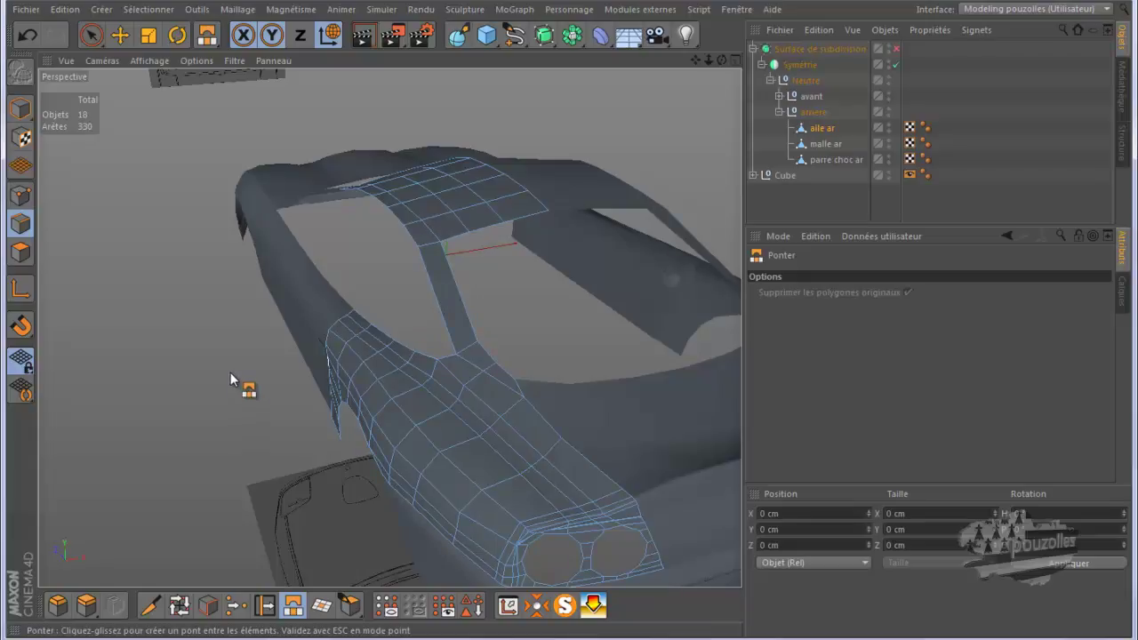
left_click(120, 36)
middle_click(125, 232)
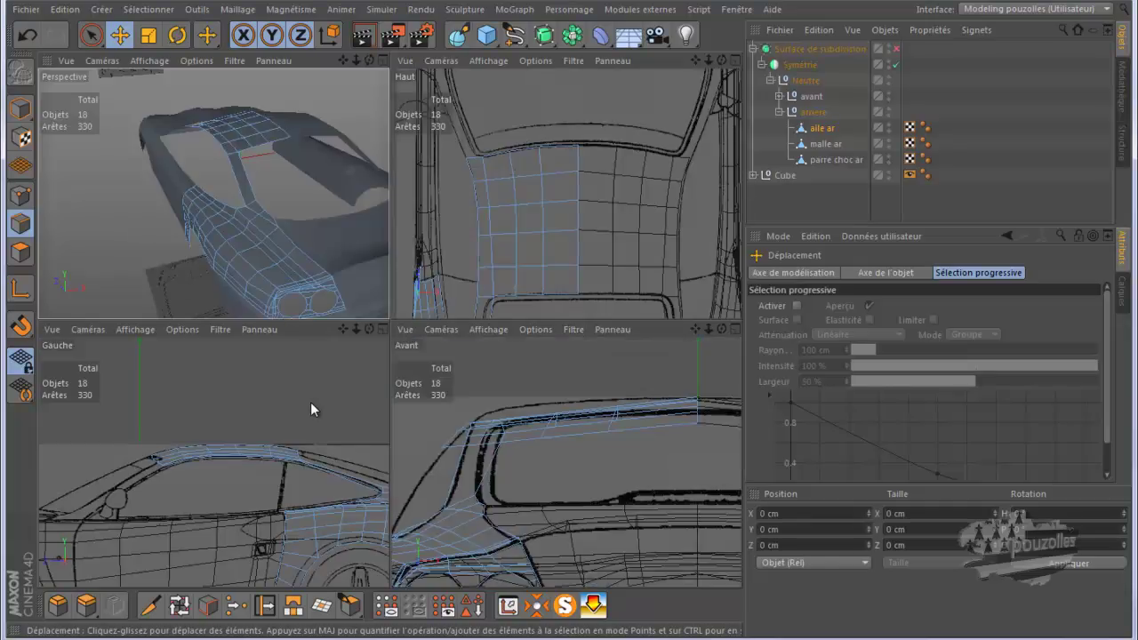
In the enlarged side view, in Points mode, move the rear window corner points onto the blueprint line.
middle_click(362, 484)
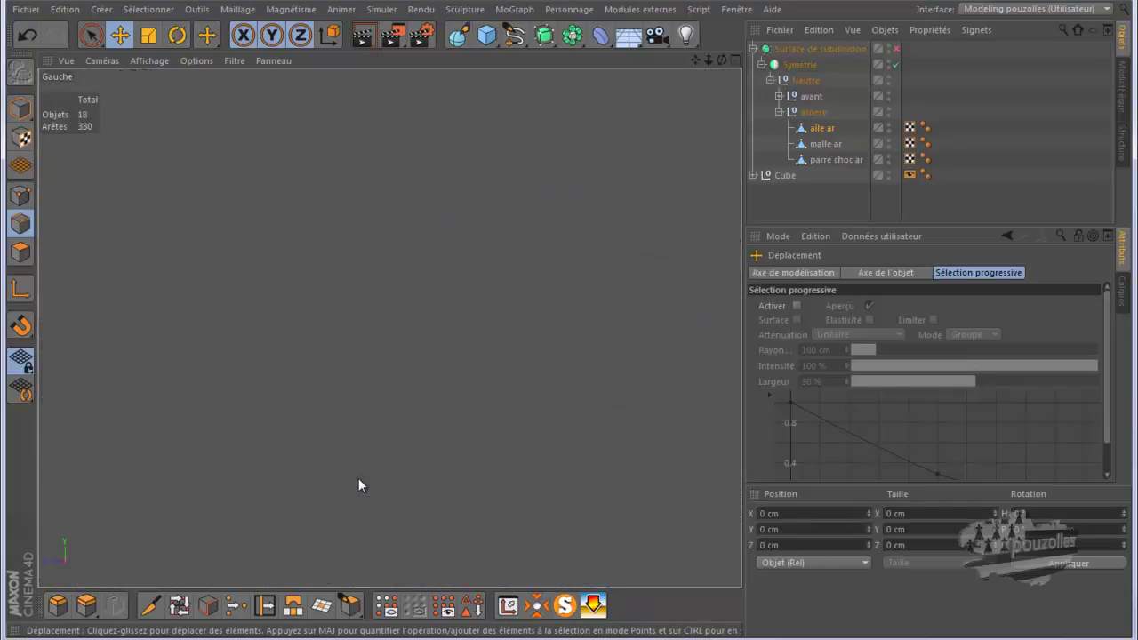
scroll(641, 405, "up", 2)
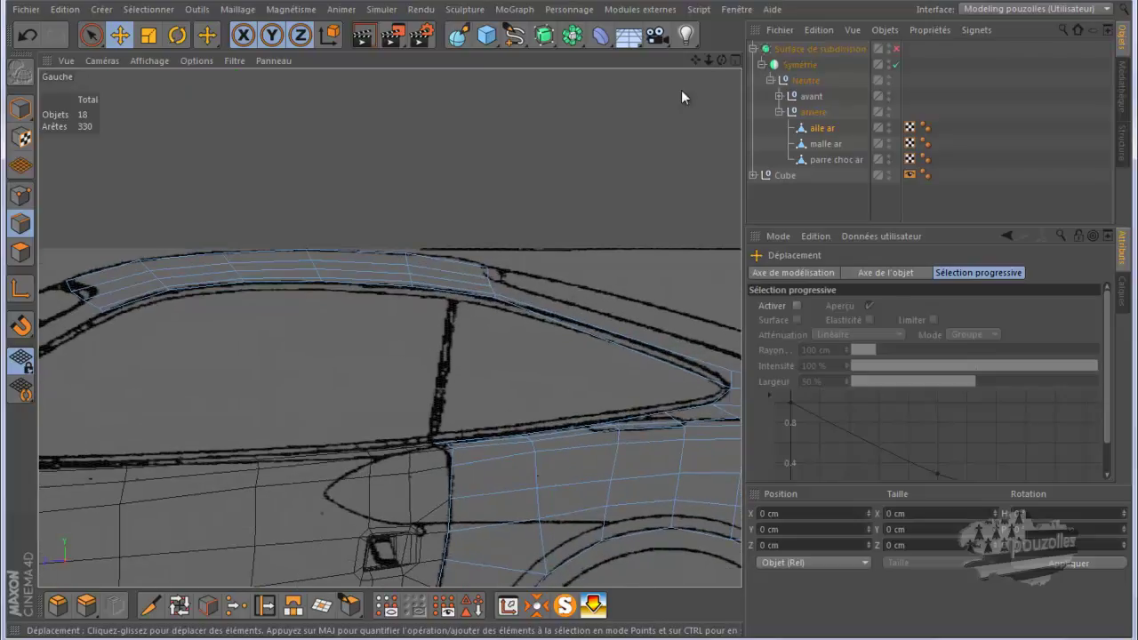
left_click_drag(696, 60, 559, 320)
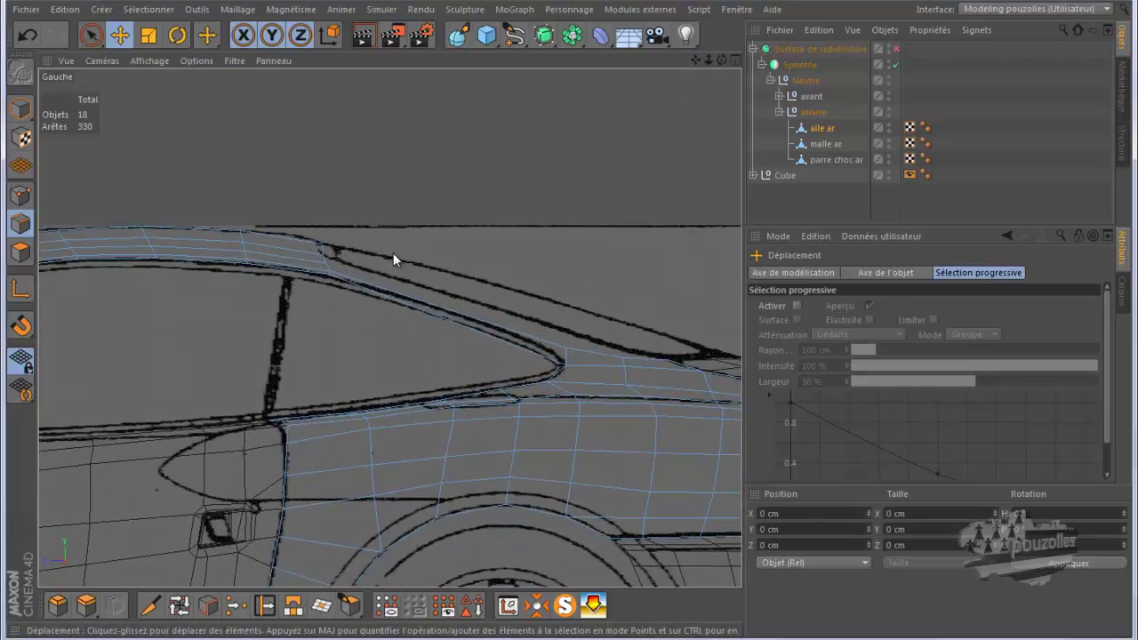
left_click(21, 195)
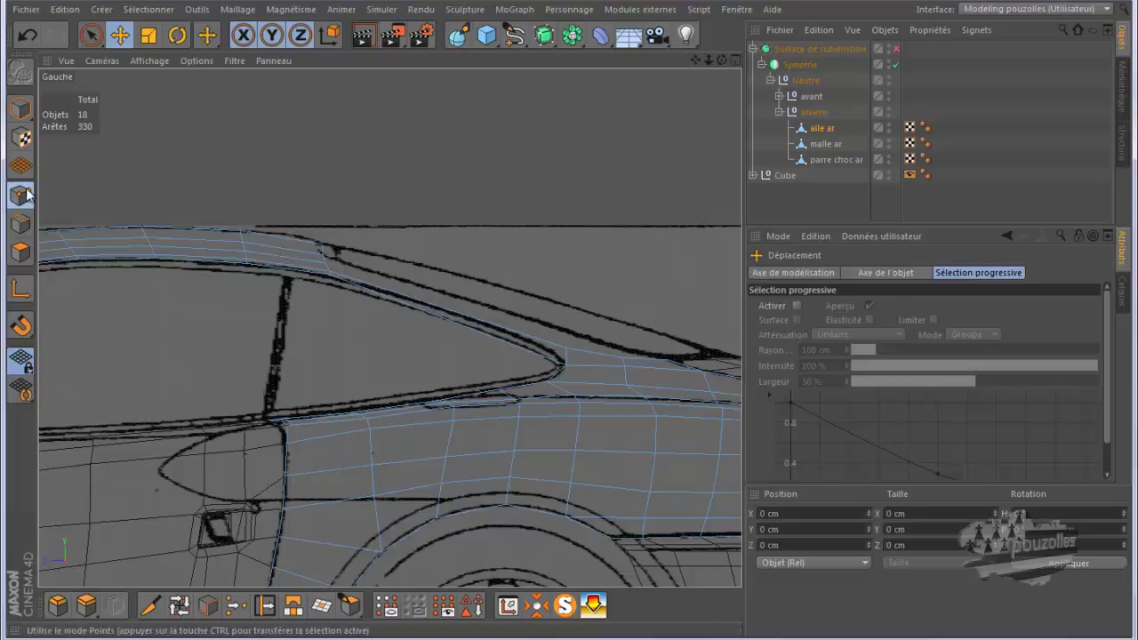
left_click(624, 356)
left_click_drag(622, 315, 620, 300)
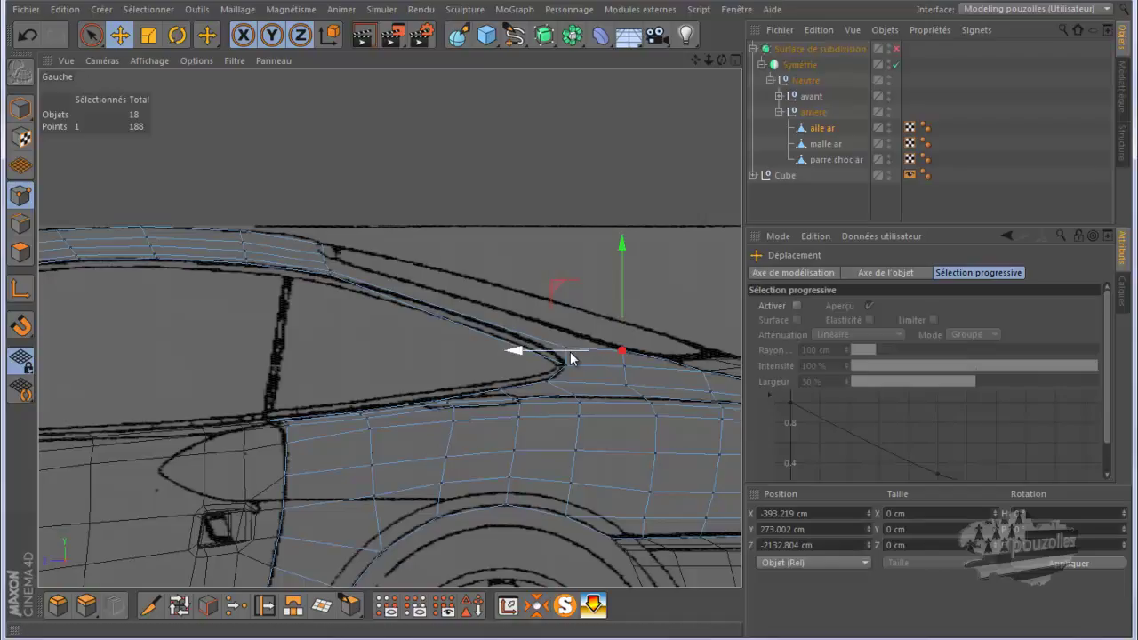
left_click_drag(567, 351, 571, 298)
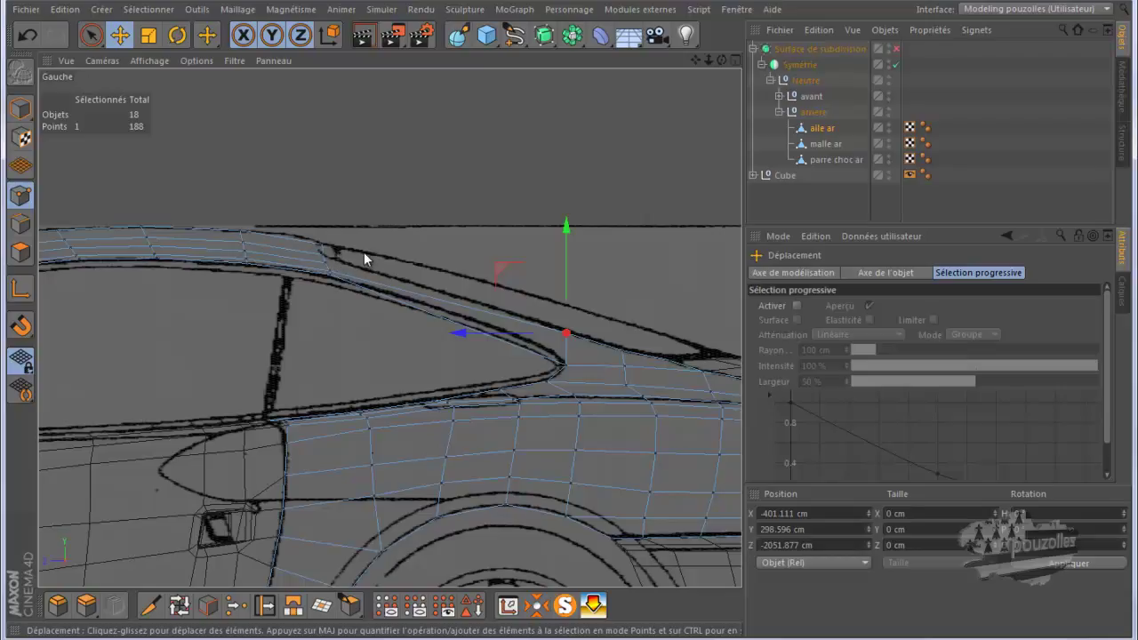
Raise the roof-edge vertices near the pillar onto the roof line, undoing the last move.
scroll(289, 238, "up", 2)
scroll(288, 238, "up", 2)
scroll(289, 238, "up", 2)
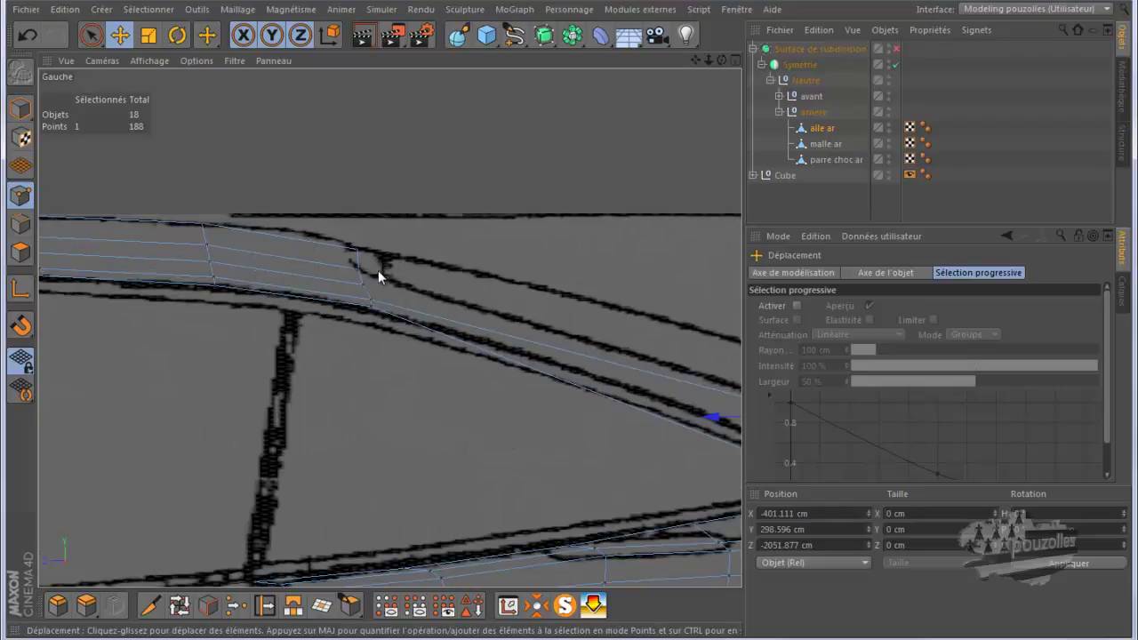
left_click(371, 299)
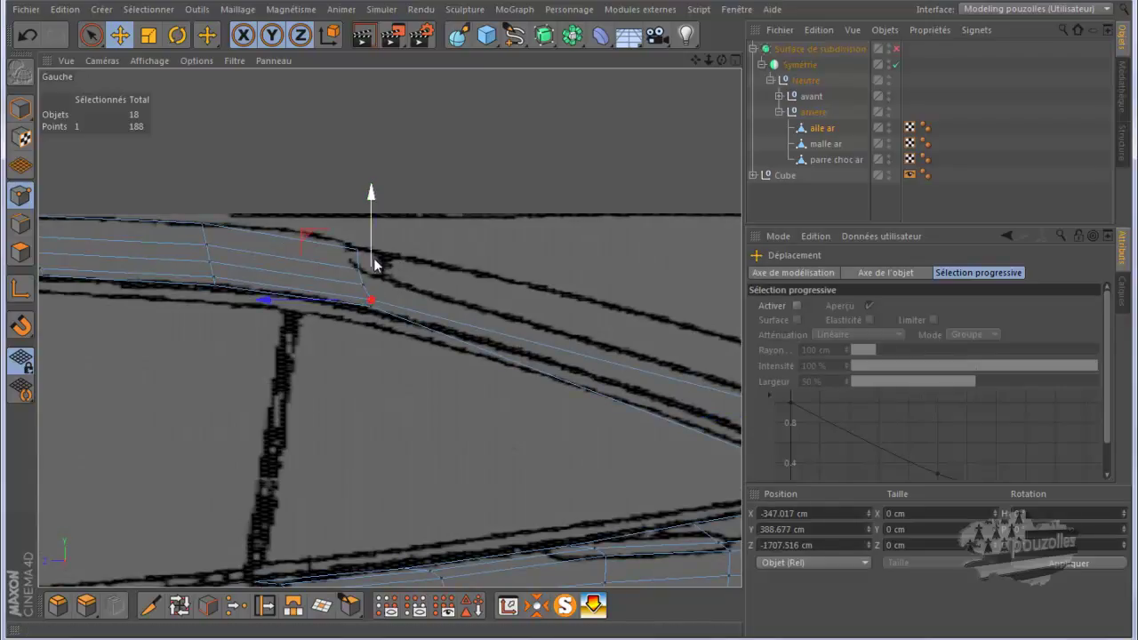
left_click_drag(371, 262, 359, 214)
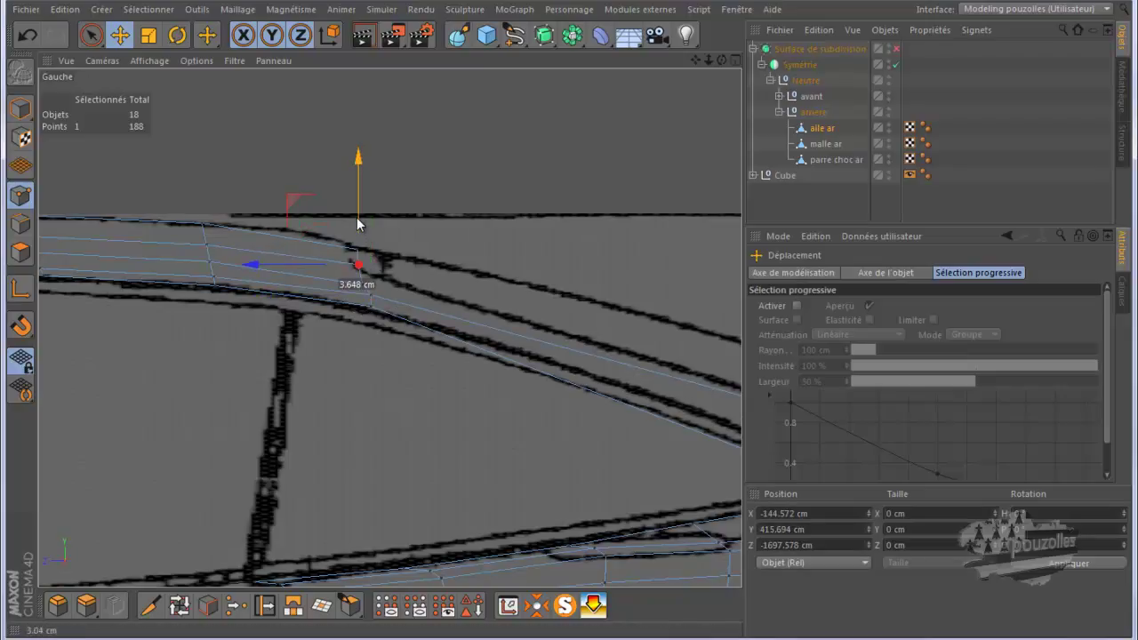
left_click_drag(358, 228, 359, 209)
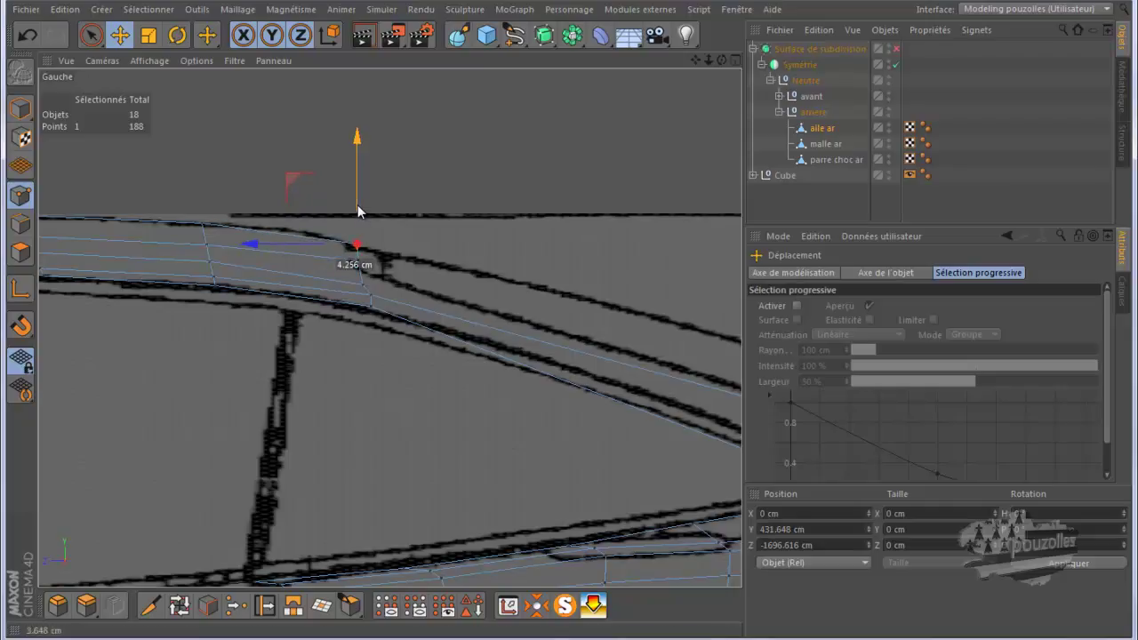
left_click(362, 284)
left_click_drag(363, 256, 363, 241)
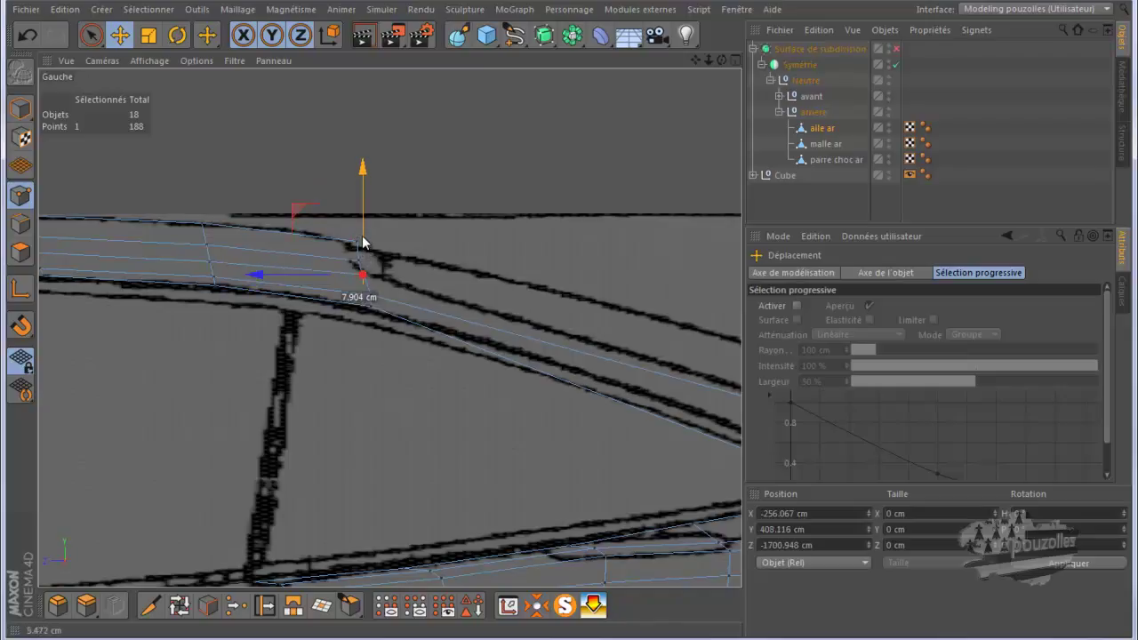
left_click(371, 290)
left_click_drag(373, 258, 367, 248)
key("ctrl+z")
key("ctrl+z")
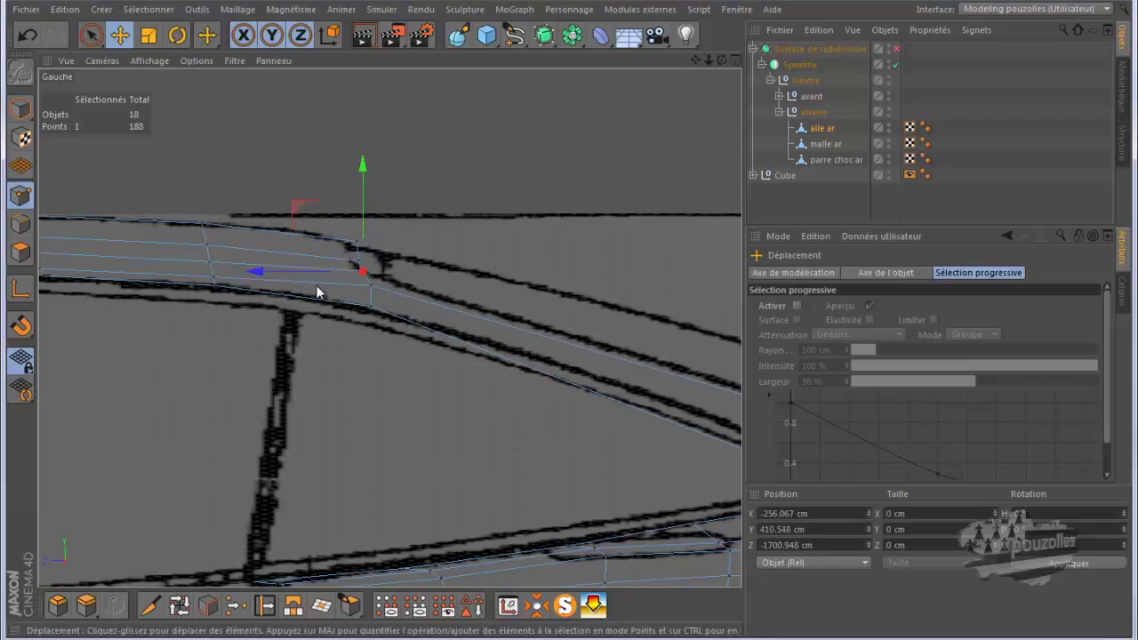
middle_click(315, 288)
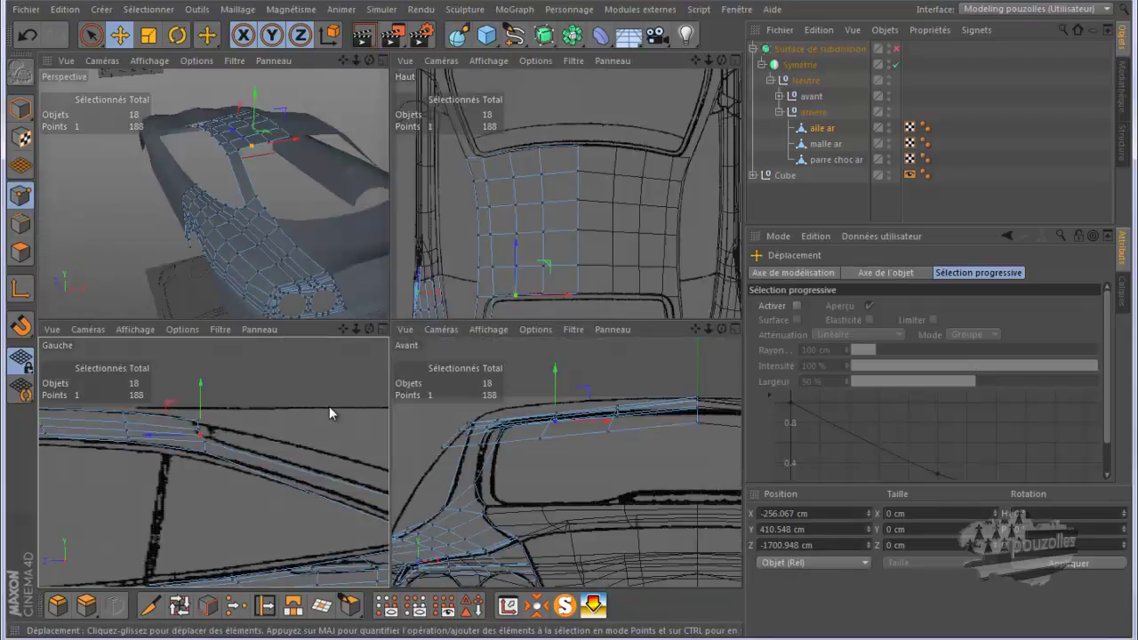
In the enlarged front view, raise a rear wing point about 2 cm onto the blueprint line.
middle_click(545, 446)
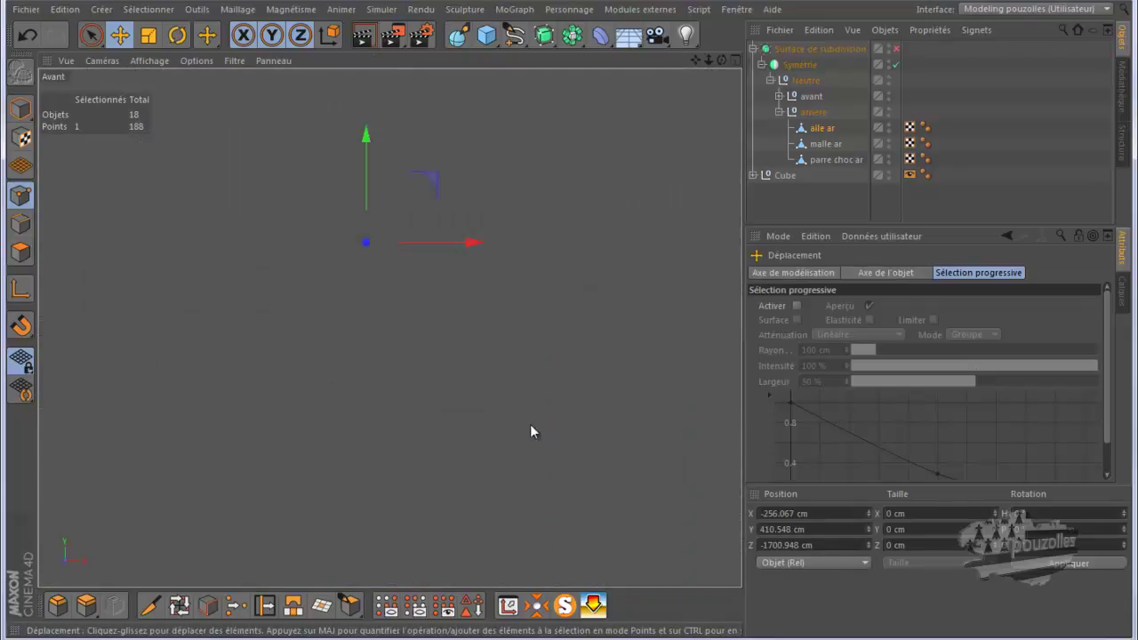
scroll(391, 234, "up", 2)
scroll(389, 240, "up", 1)
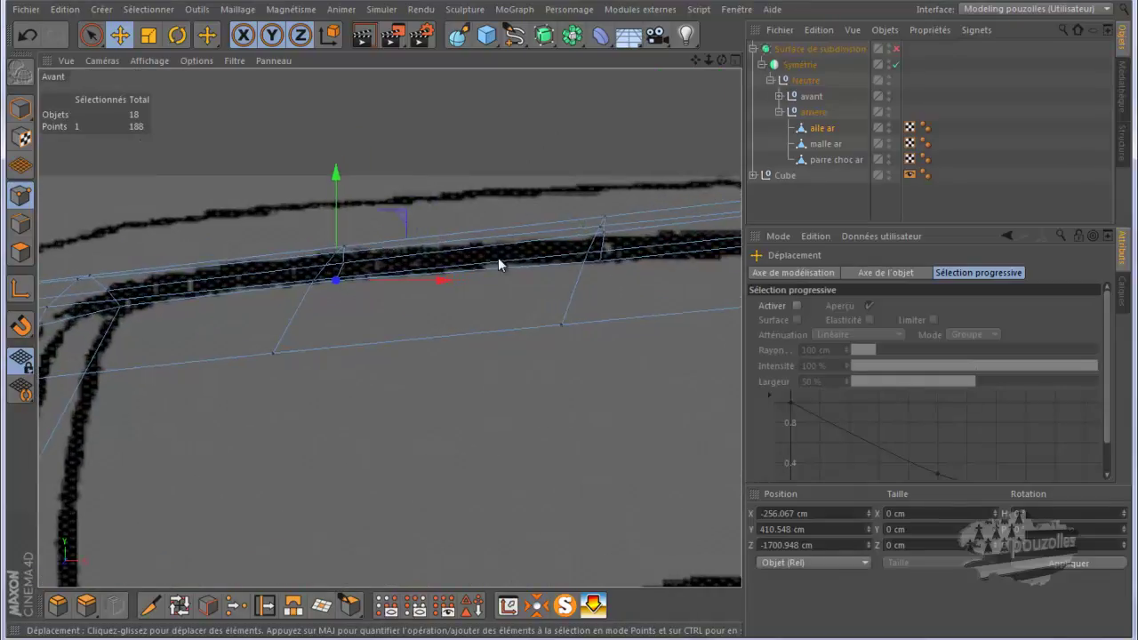
left_click(602, 265)
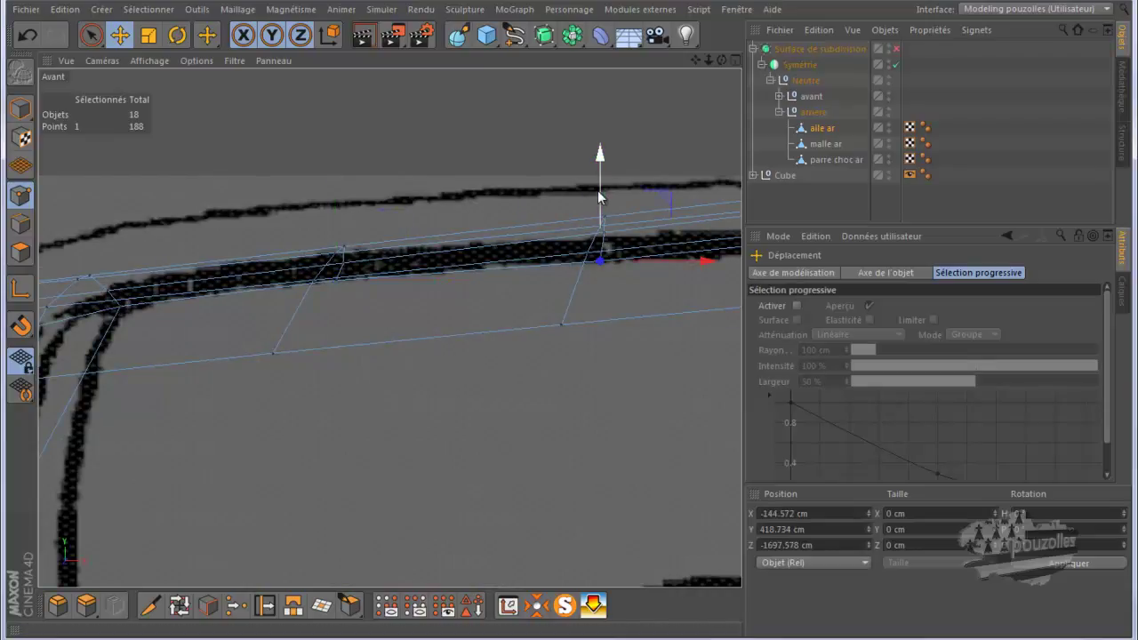
left_click_drag(598, 189, 599, 186)
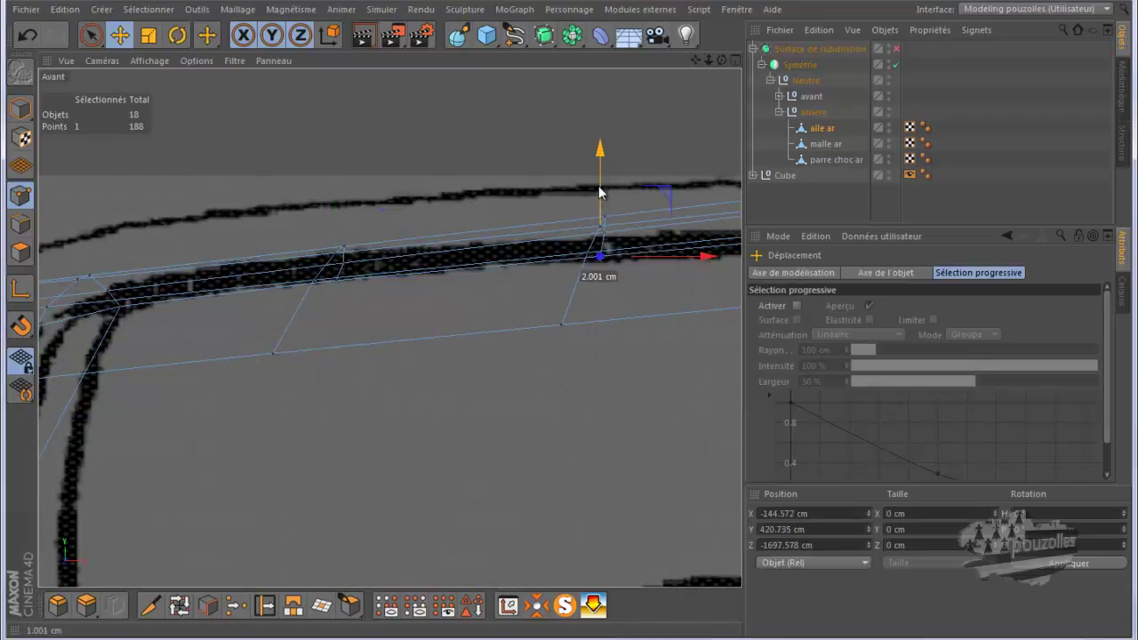
Lower the wing's outer-end point onto the front blueprint line, then restore the four views.
scroll(369, 254, "down", 2)
scroll(362, 255, "down", 2)
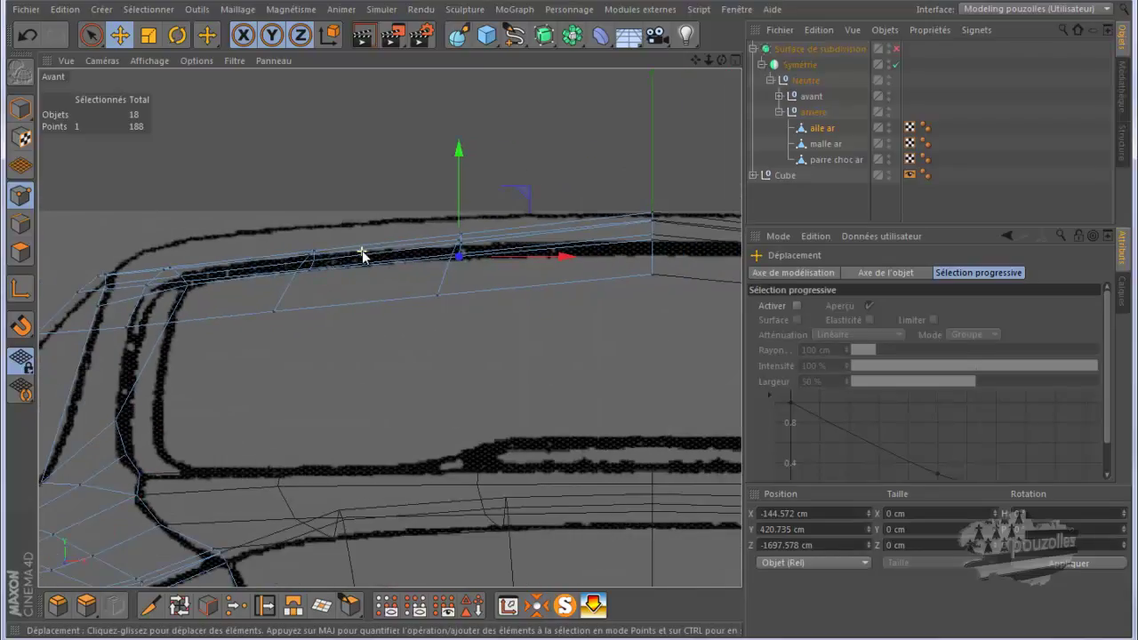
scroll(720, 264, "up", 2)
scroll(682, 257, "up", 2)
scroll(660, 262, "up", 1)
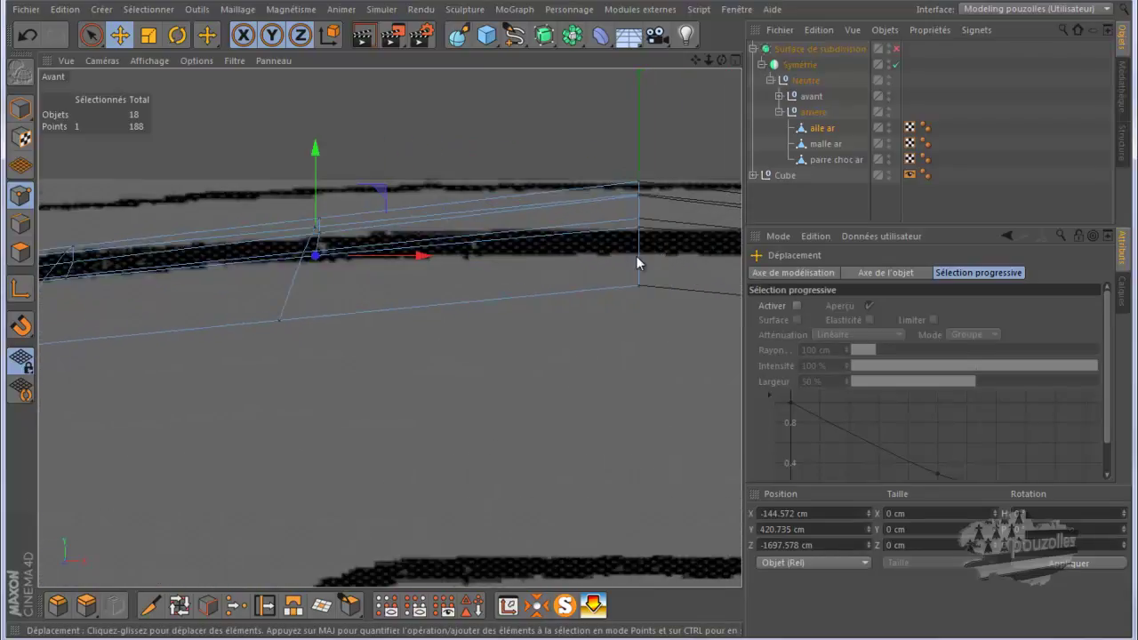
left_click(638, 231)
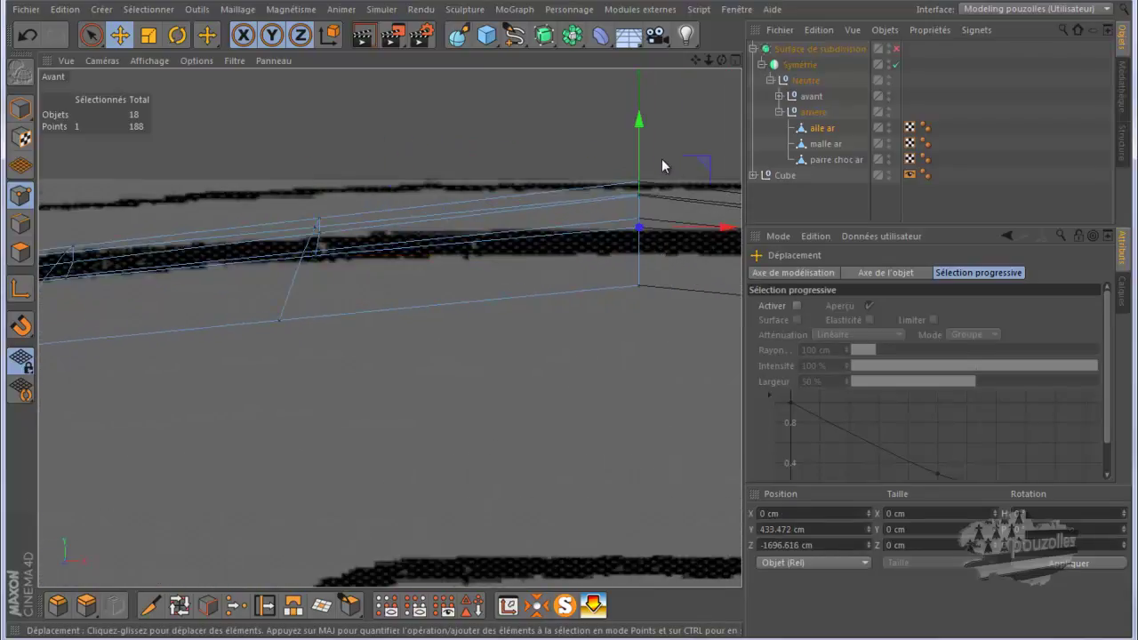
left_click_drag(637, 153, 637, 149)
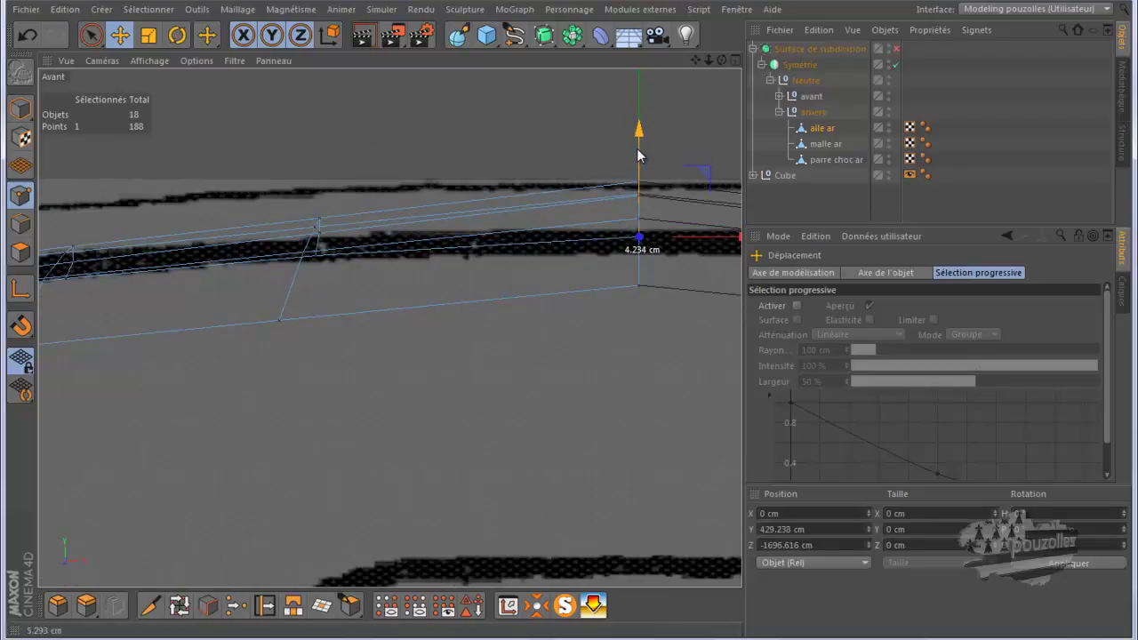
scroll(536, 212, "down", 1)
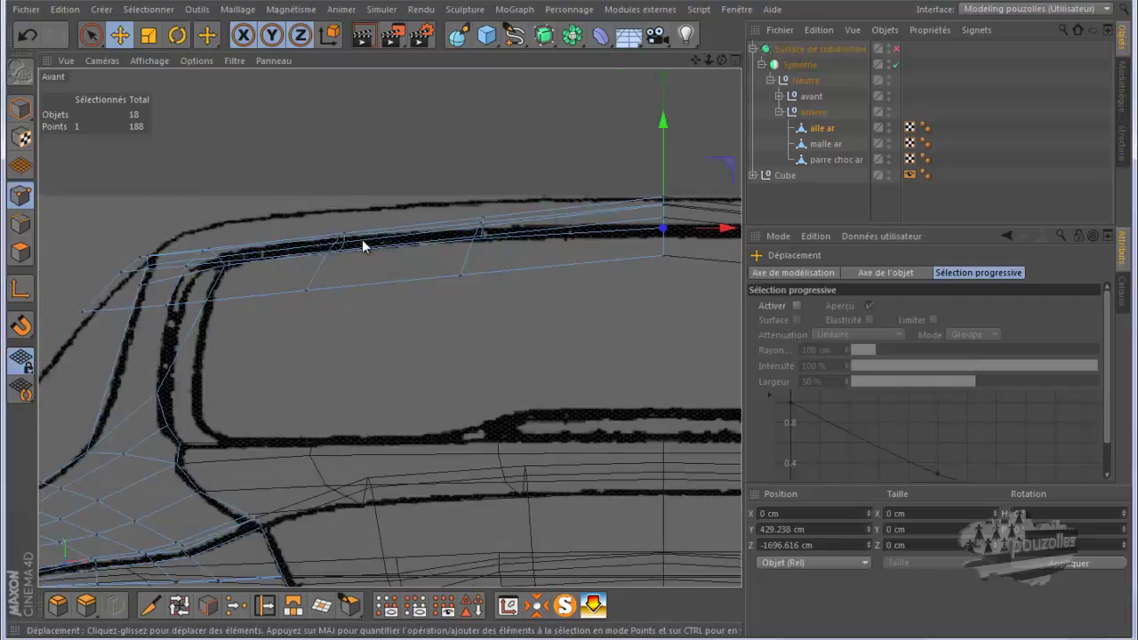
middle_click(316, 248)
Orbit the full-size perspective view to inspect the rear wing from below.
middle_click(297, 227)
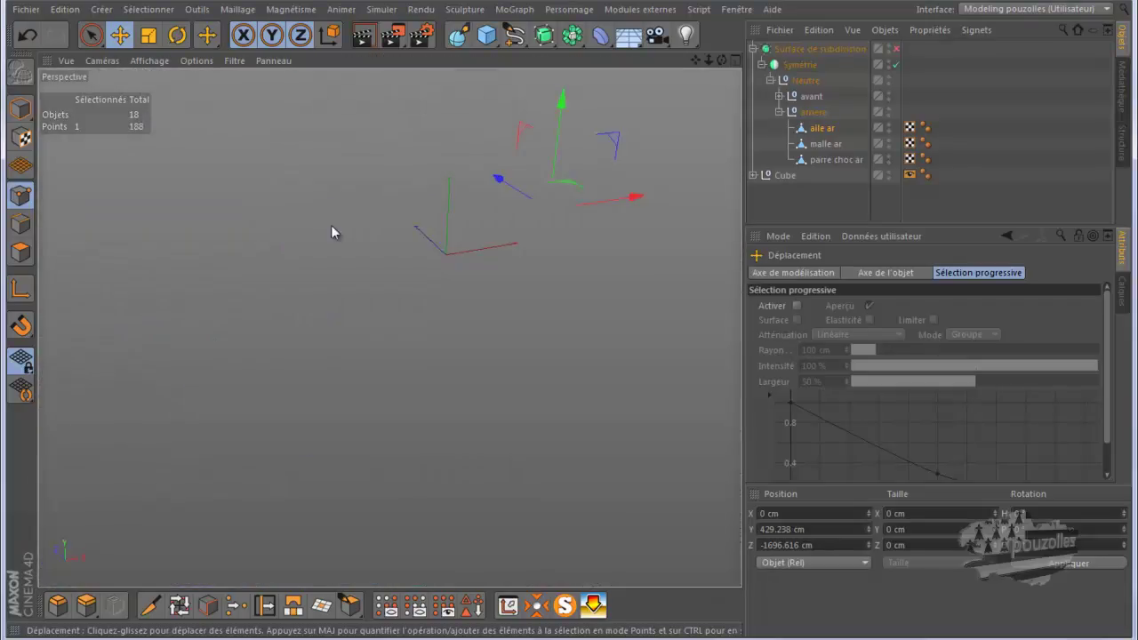
left_click_drag(578, 326, 578, 321, "alt")
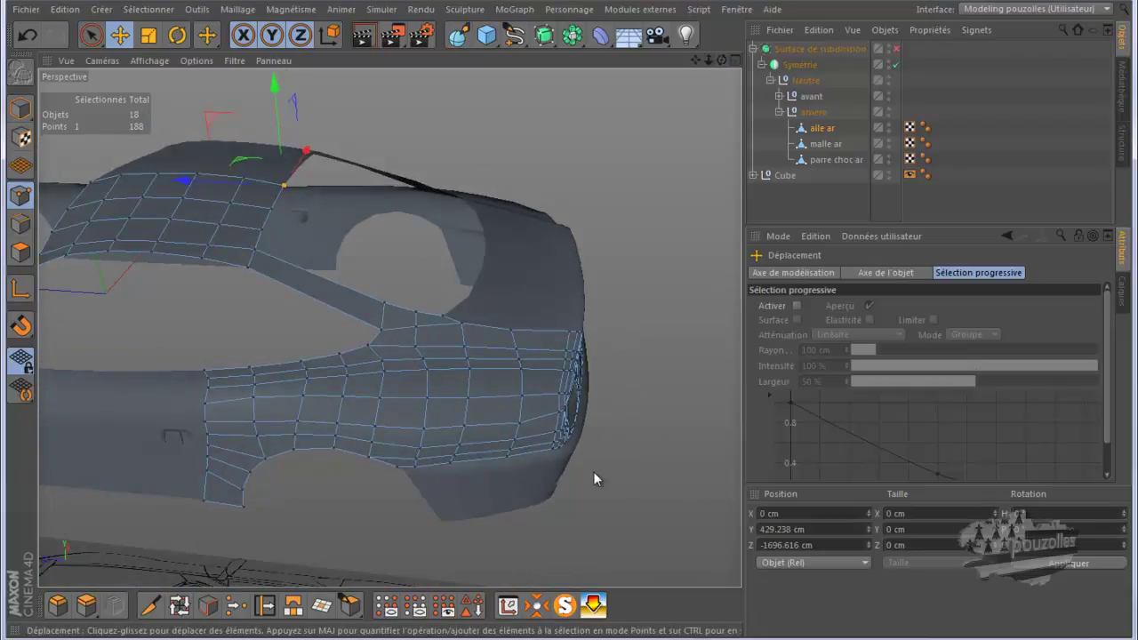
middle_click(593, 472)
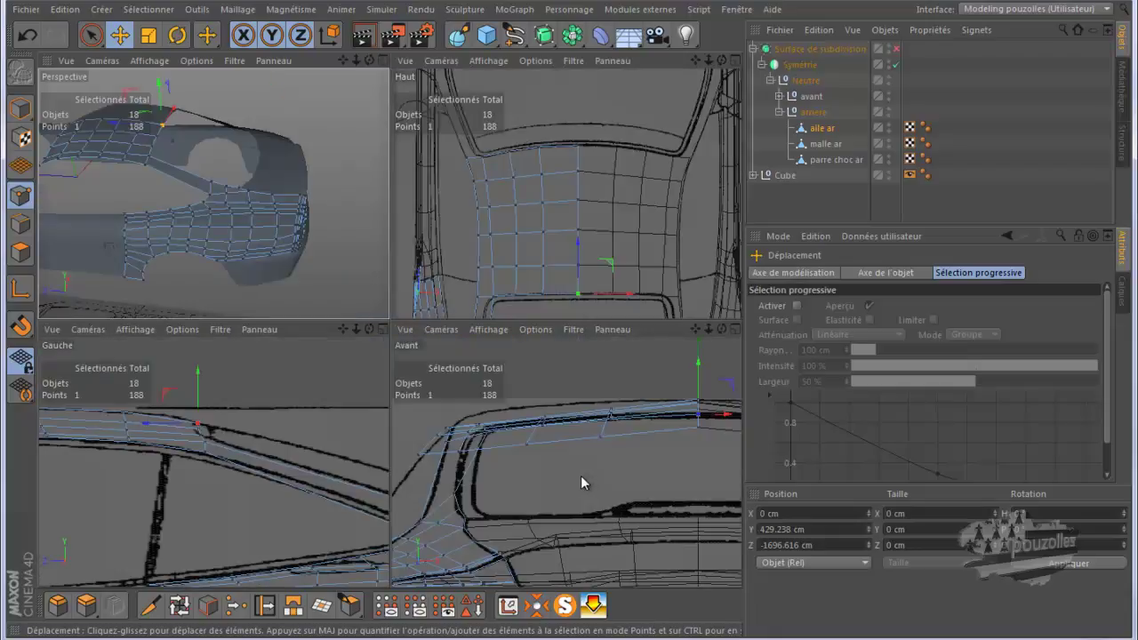
In the enlarged side view, cut three knife loops across the aile ar pillar strip, reaching 196 points.
middle_click(259, 495)
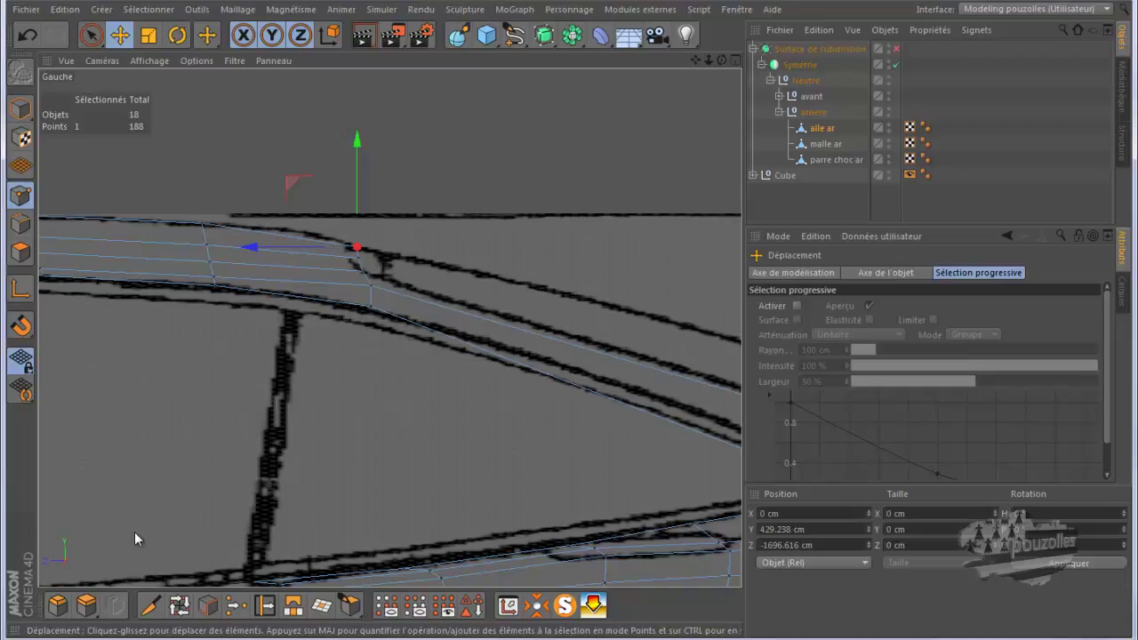
left_click(150, 605)
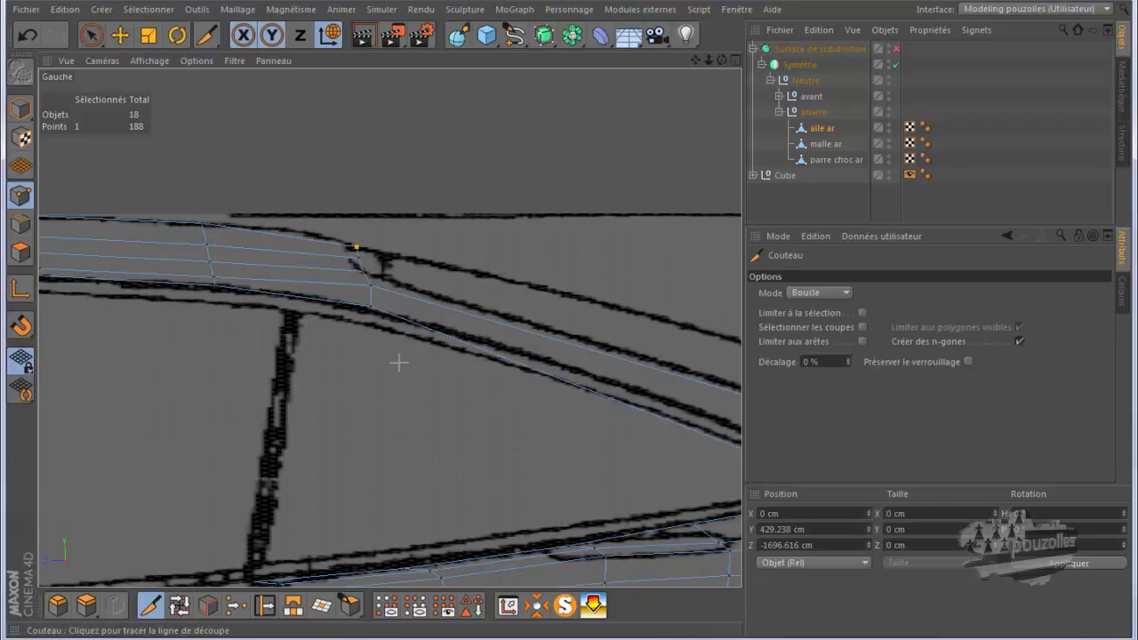
scroll(392, 360, "down", 2)
scroll(392, 358, "down", 2)
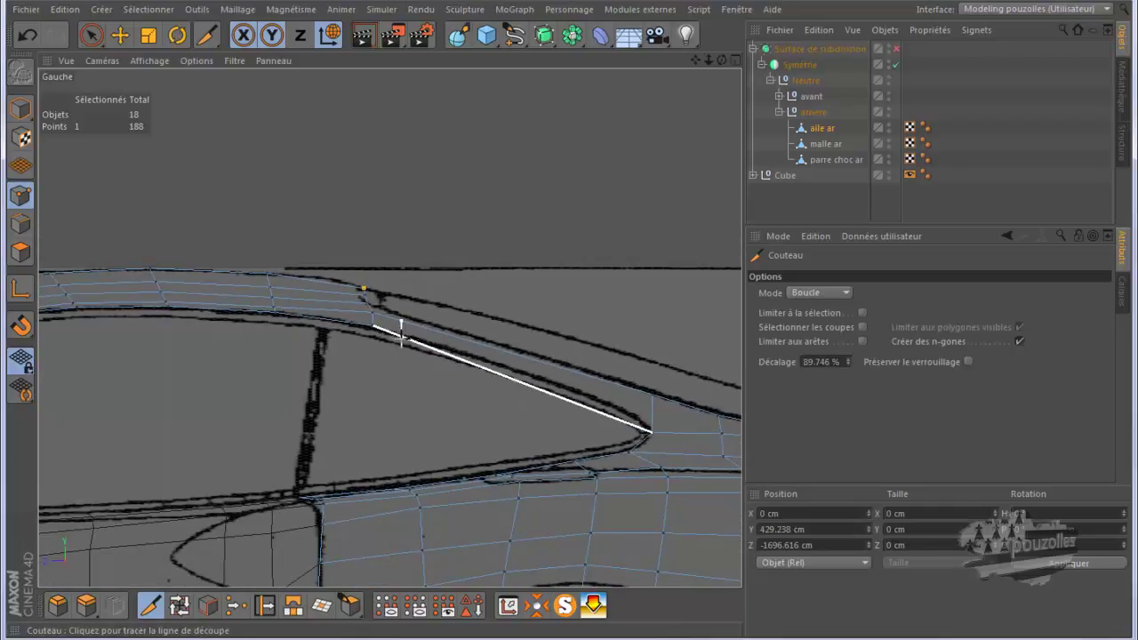
left_click(472, 352)
left_click(531, 378)
left_click(606, 402)
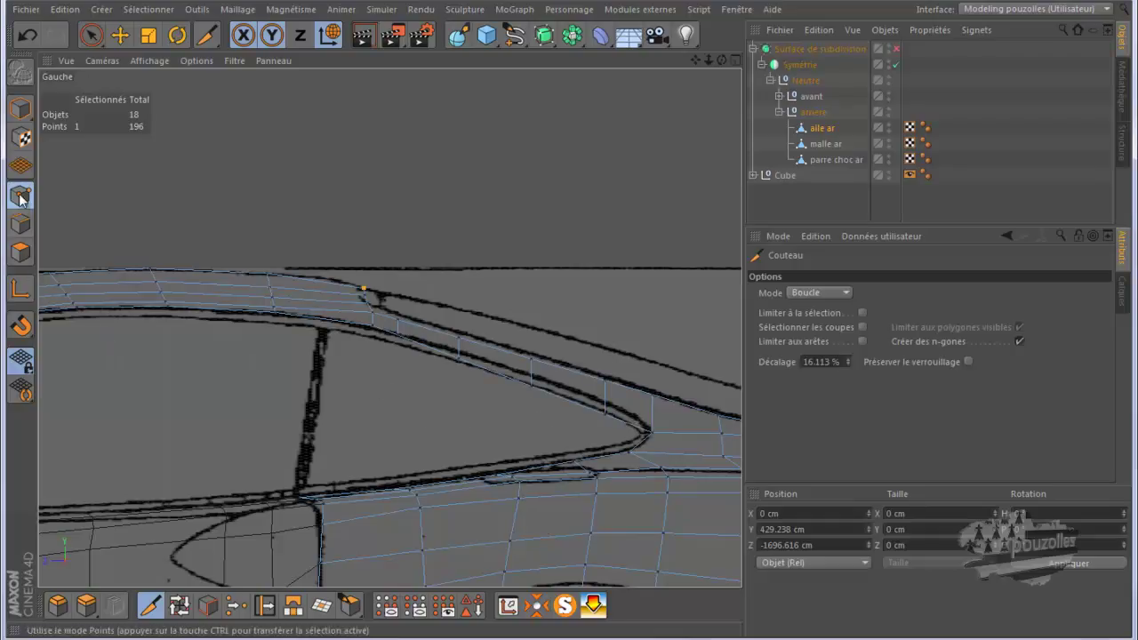
Lift the four new cut points onto the side blueprint line, one at Y 373.672 cm.
left_click(96, 35)
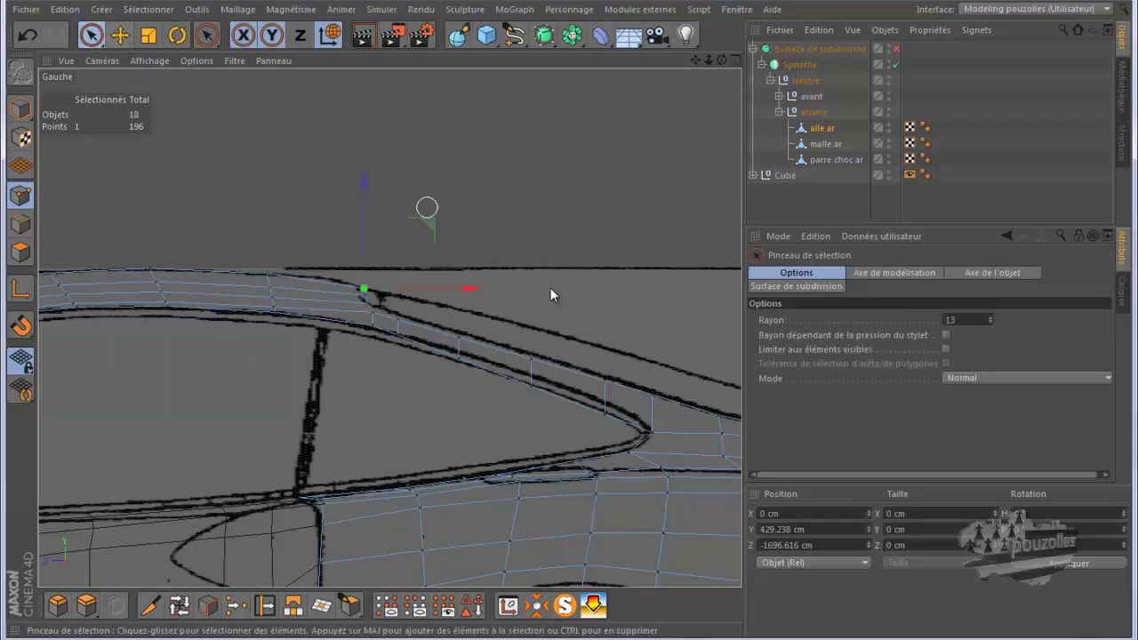
left_click(606, 415)
left_click_drag(603, 359, 605, 345)
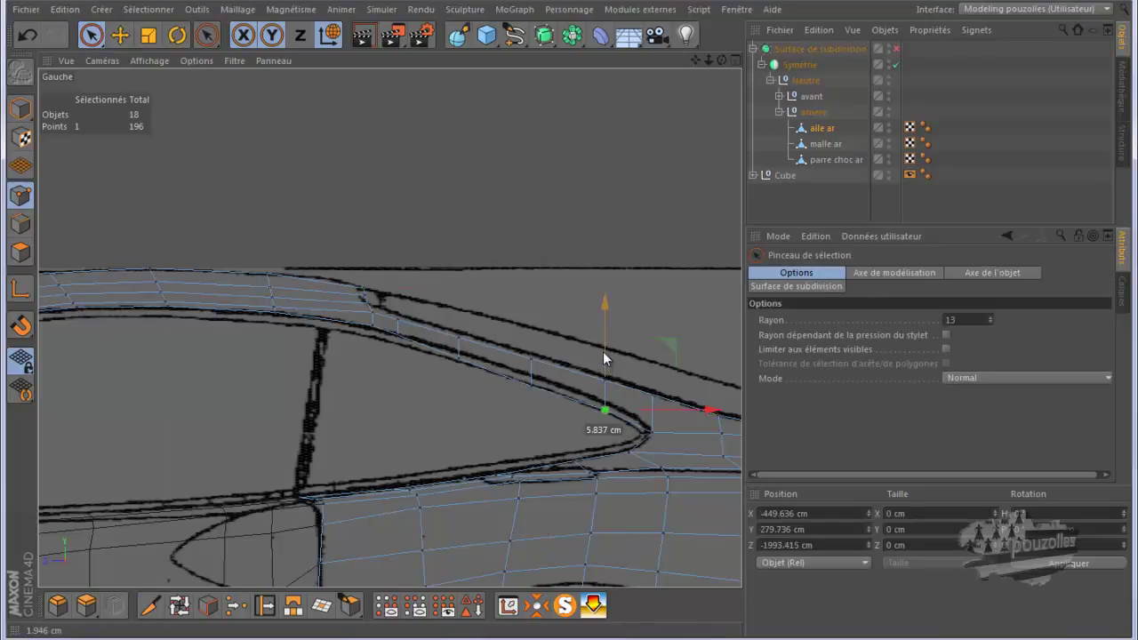
left_click(531, 386)
left_click_drag(527, 325, 527, 314)
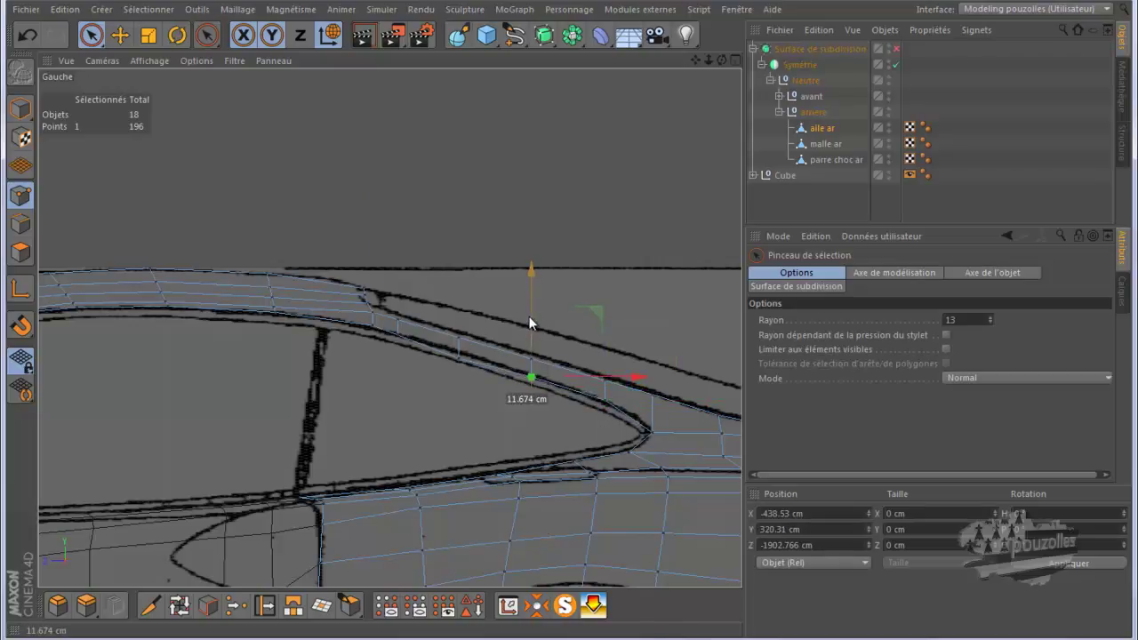
left_click(456, 362)
left_click_drag(456, 300, 458, 288)
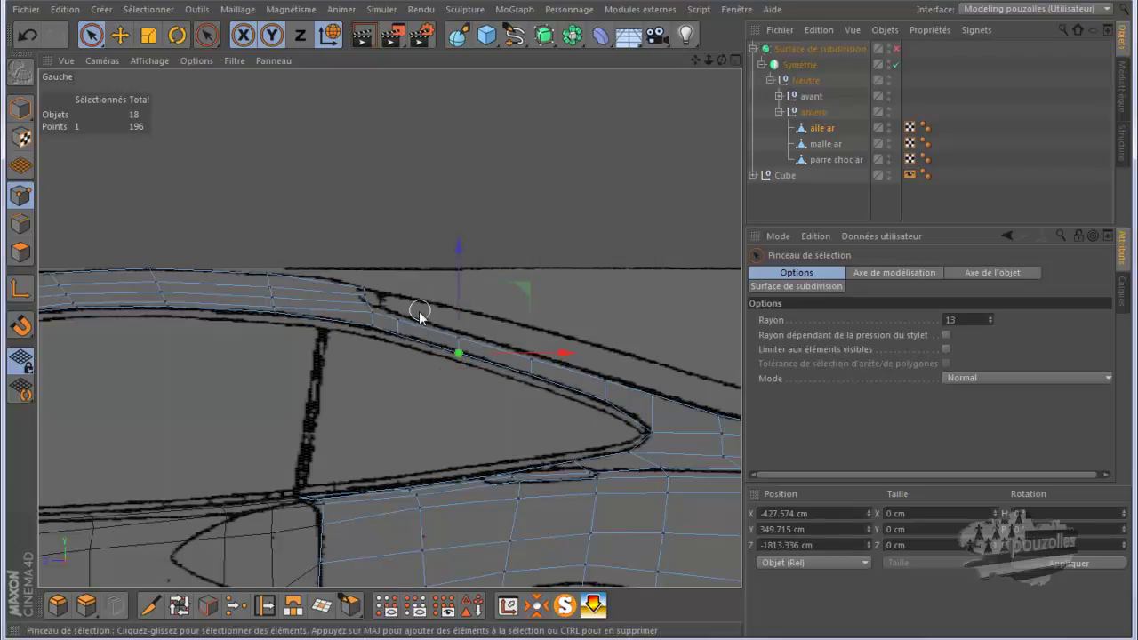
left_click(397, 334)
scroll(397, 330, "up", 2)
scroll(396, 330, "up", 2)
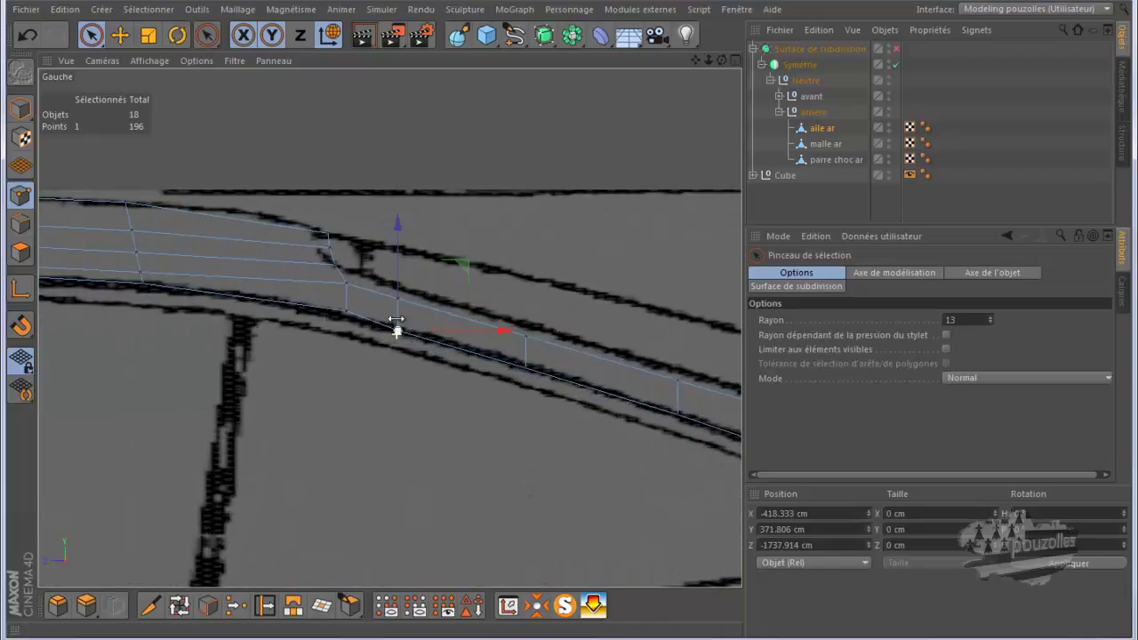
left_click_drag(399, 273, 400, 270)
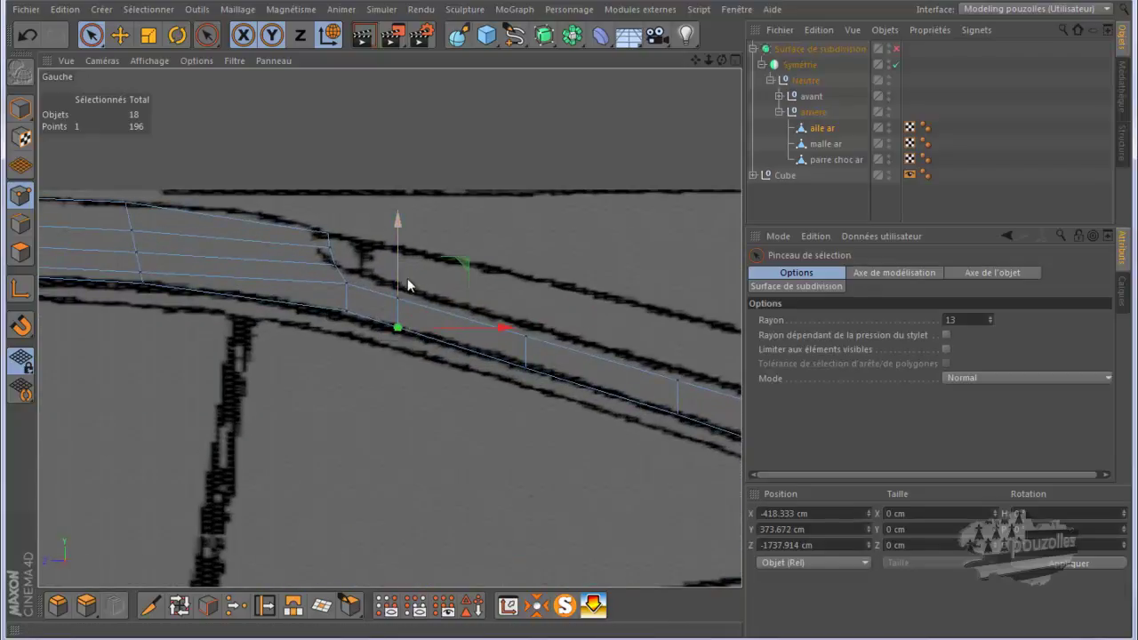
middle_click(309, 349)
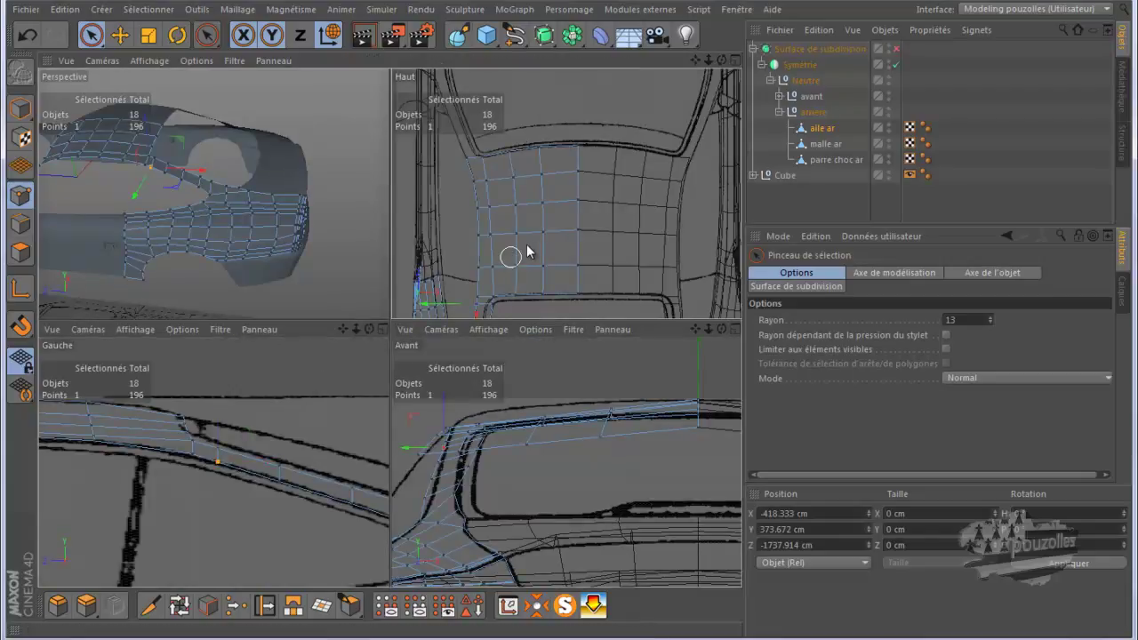
In the enlarged top view, shift three inner-edge points of the rear wing slightly right.
middle_click(528, 253)
middle_click_drag(534, 237, 552, 172)
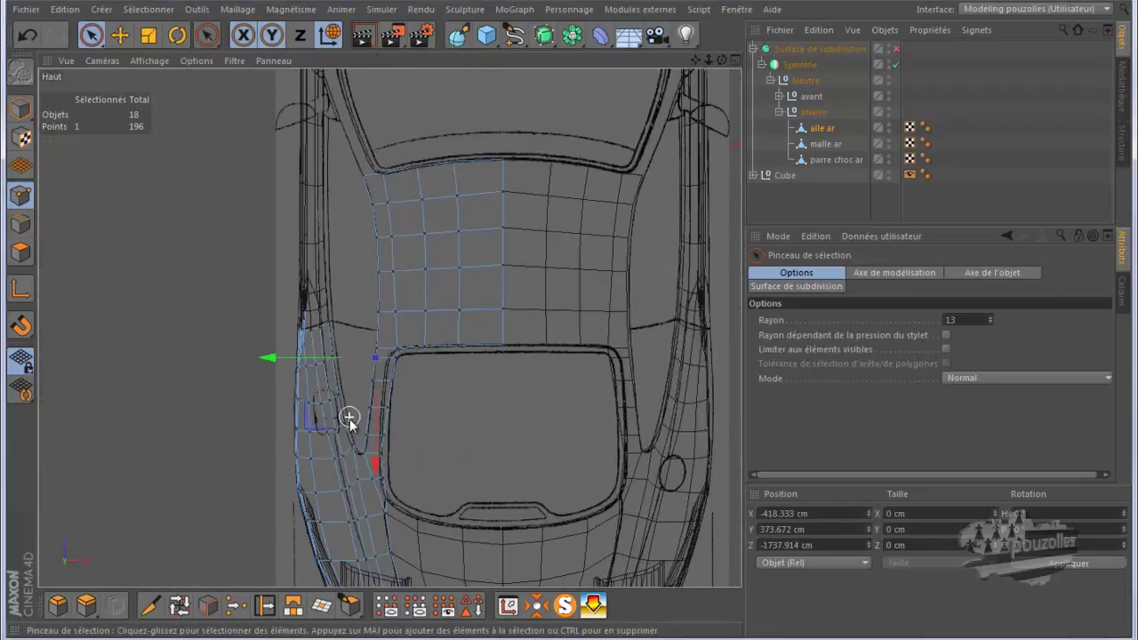
scroll(348, 418, "up", 2)
scroll(365, 441, "up", 2)
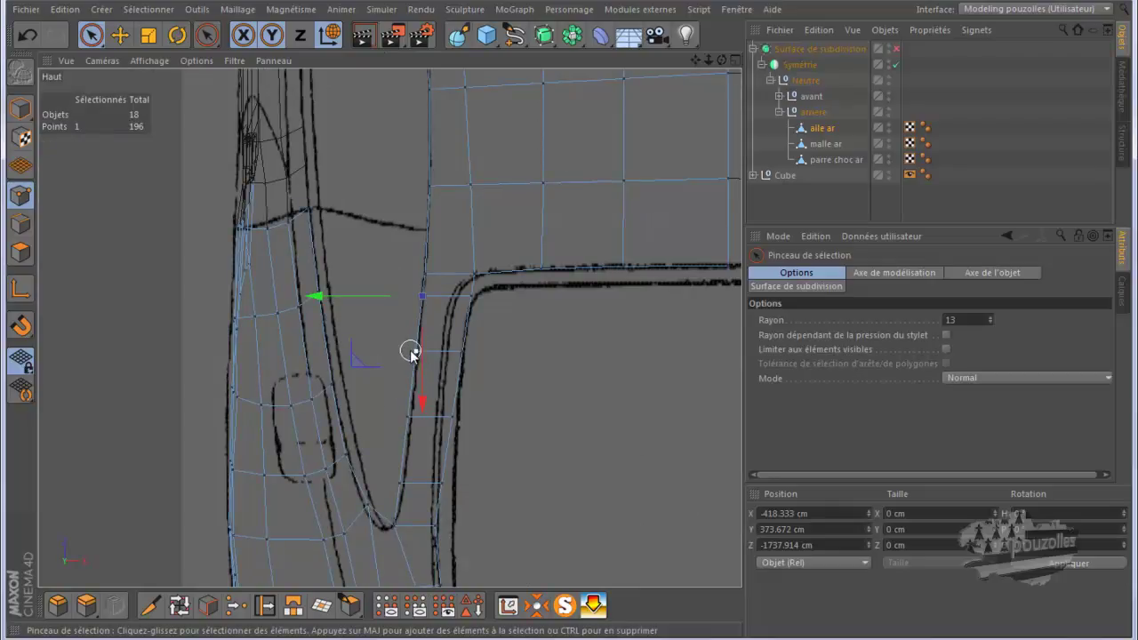
left_click(415, 351)
left_click_drag(457, 351, 461, 349)
left_click(407, 417)
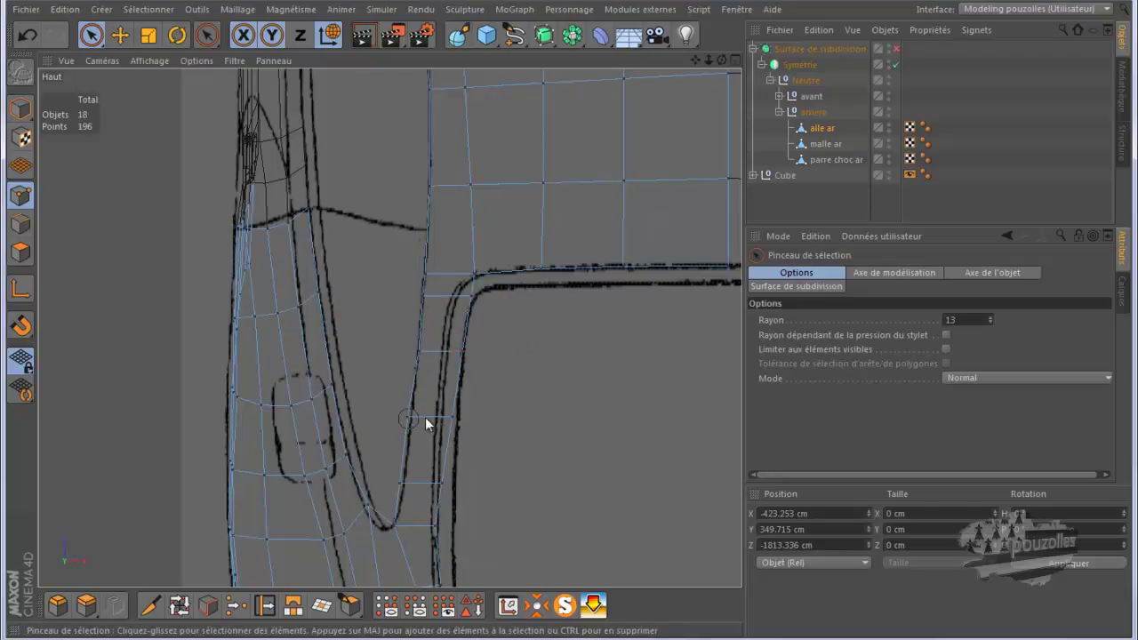
left_click(408, 417)
left_click_drag(449, 414, 457, 420)
left_click(405, 483)
left_click_drag(441, 488, 447, 493)
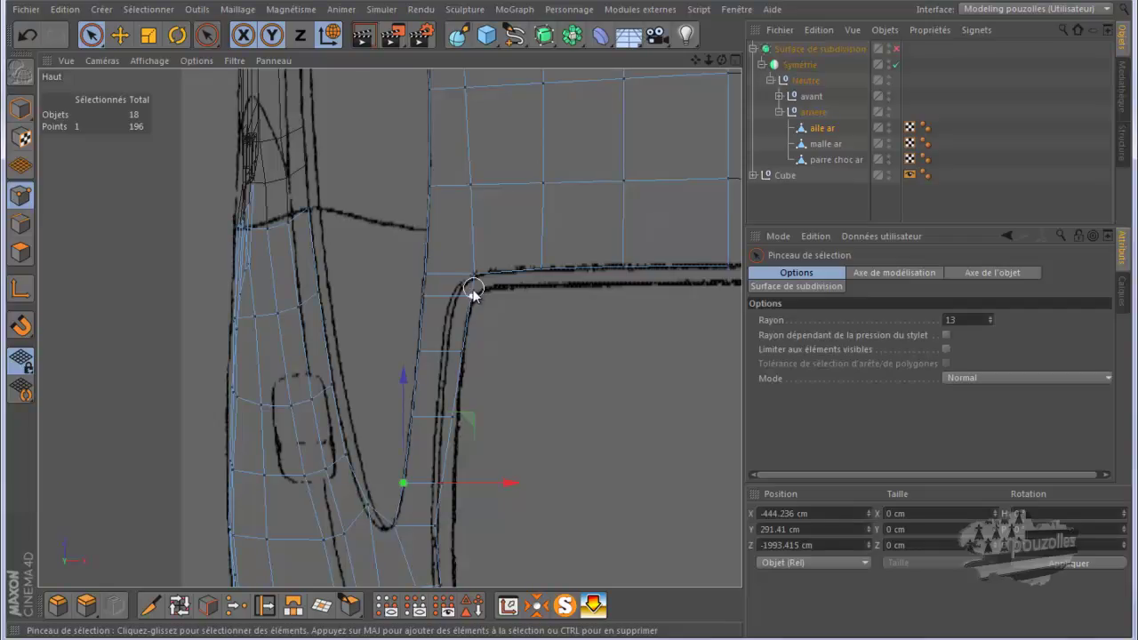
Slide the corner point and the points below it left onto the window outline.
left_click(468, 297)
mouse_move(523, 295)
left_mouse_down()
mouse_move(507, 296)
mouse_move(507, 308)
left_mouse_up()
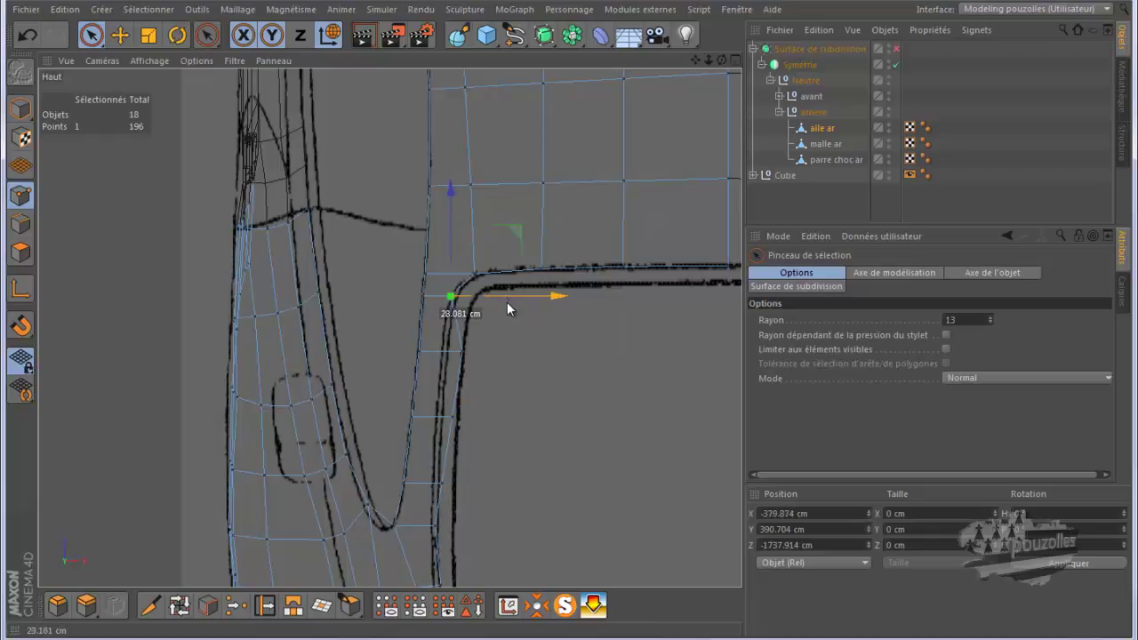
left_click(465, 354)
left_click_drag(508, 352, 489, 359)
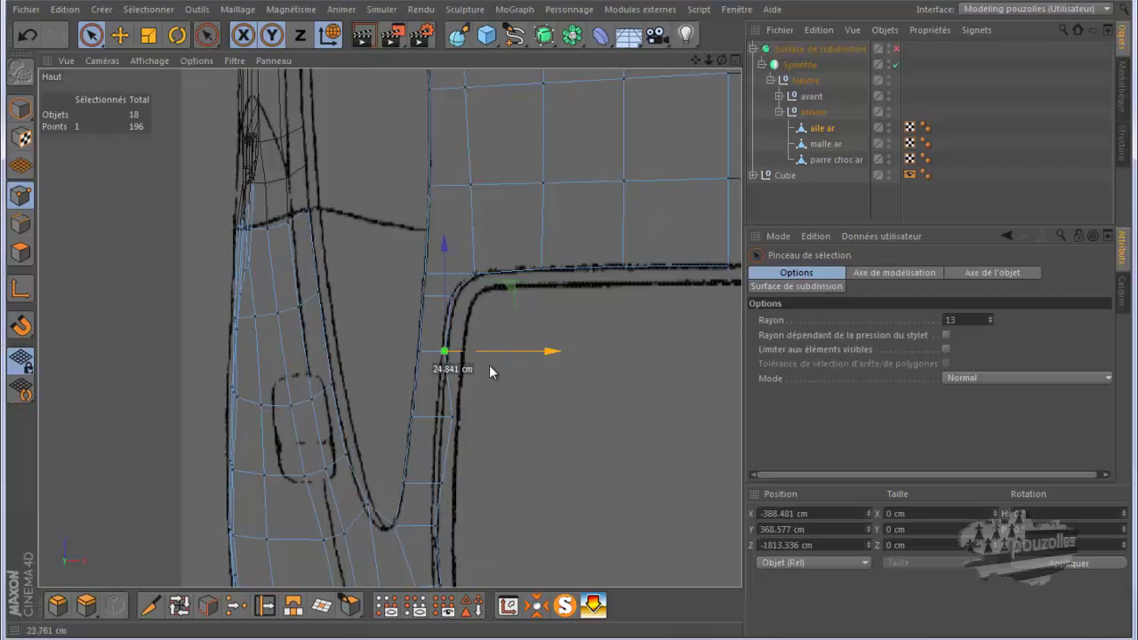
left_click_drag(489, 367, 487, 369)
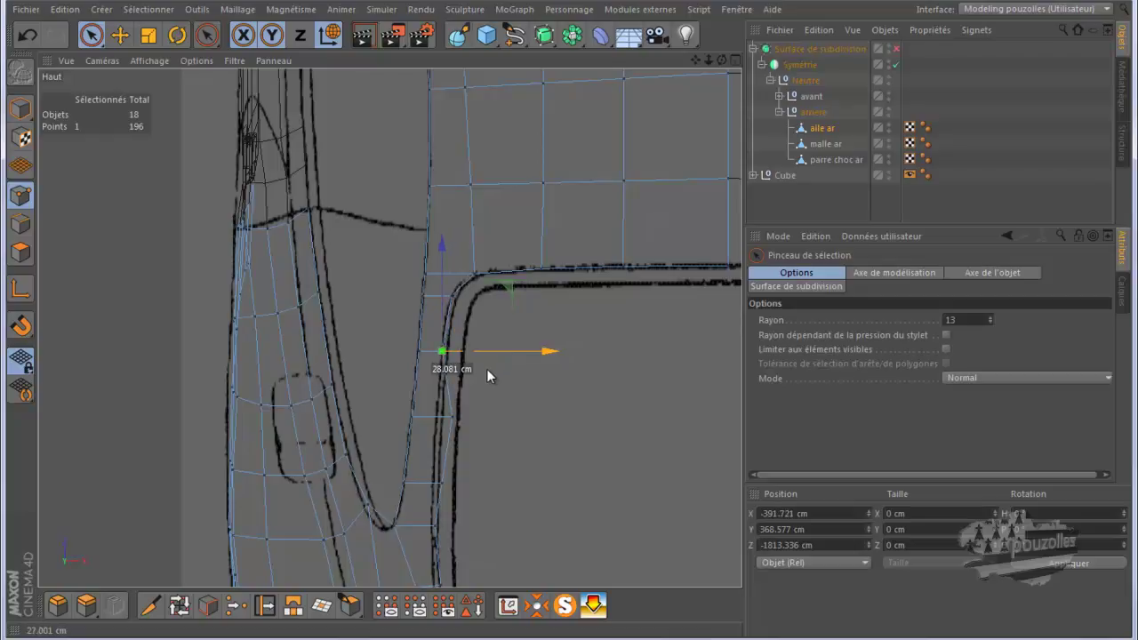
left_click(449, 418)
left_click_drag(497, 418, 483, 429)
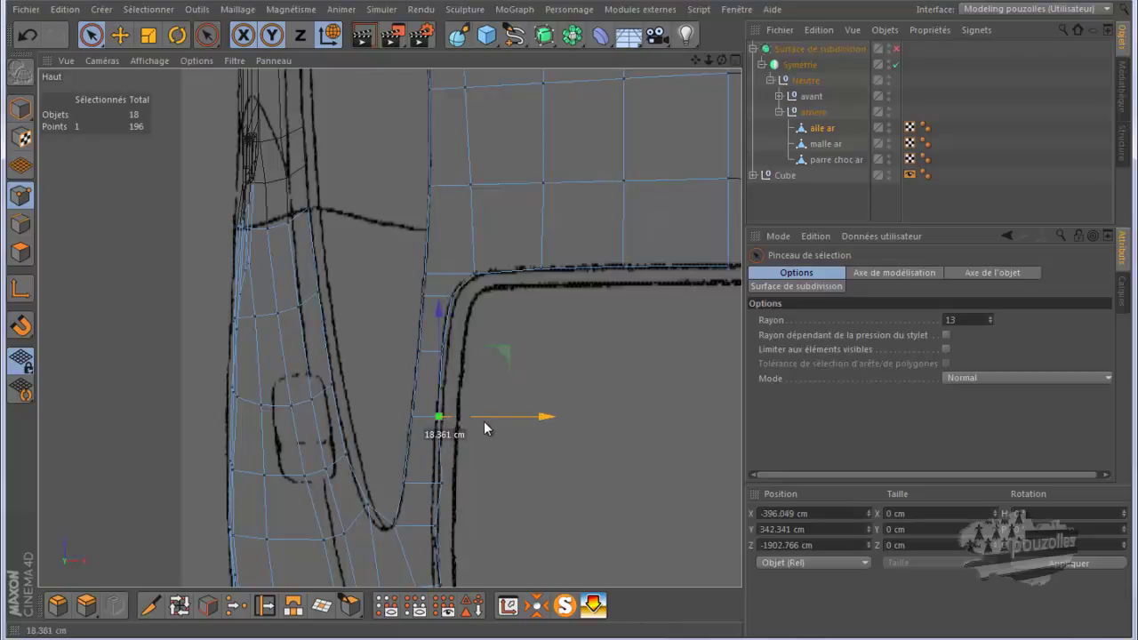
left_click(443, 483)
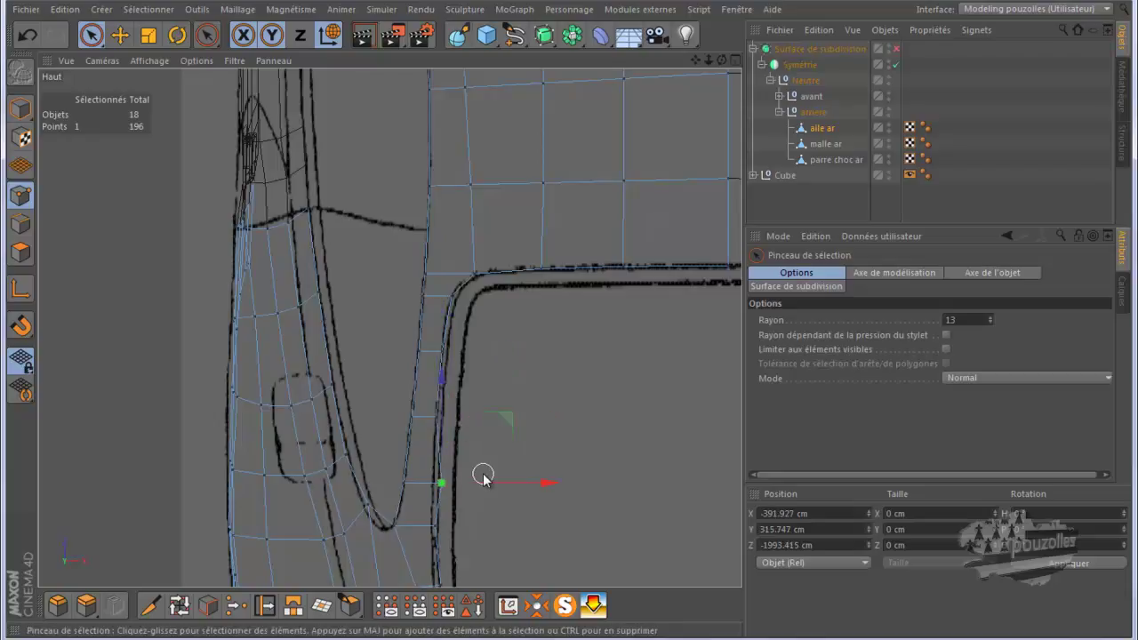
left_click_drag(487, 482, 478, 490)
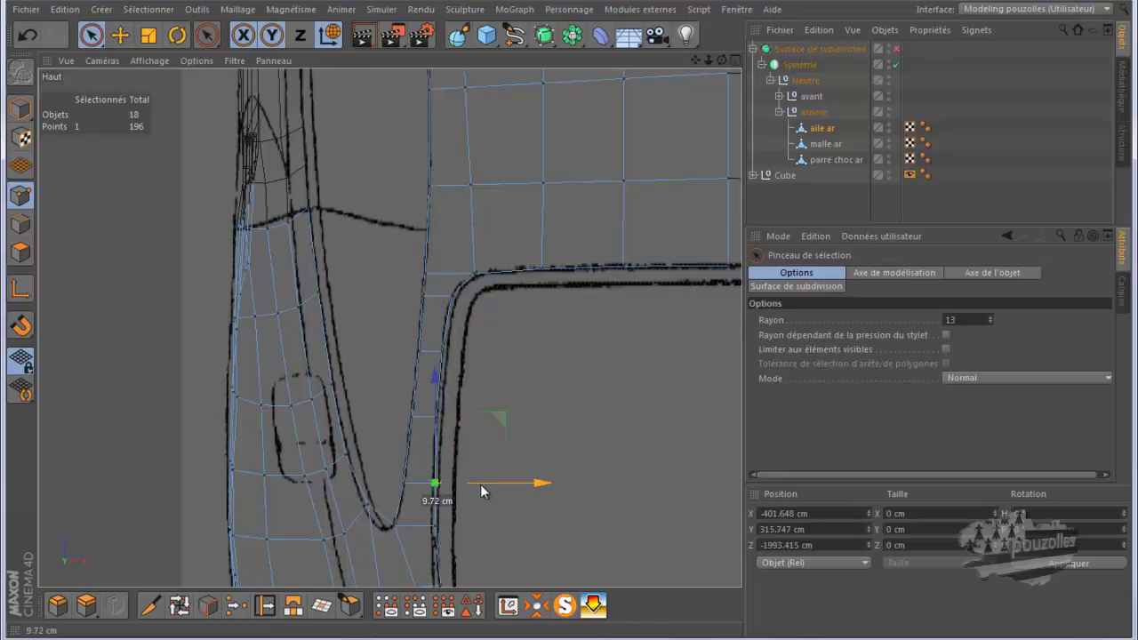
Move the lower edge points down along the outline, ending at X -401.343 cm.
scroll(511, 454, "down", 2)
scroll(525, 529, "up", 2)
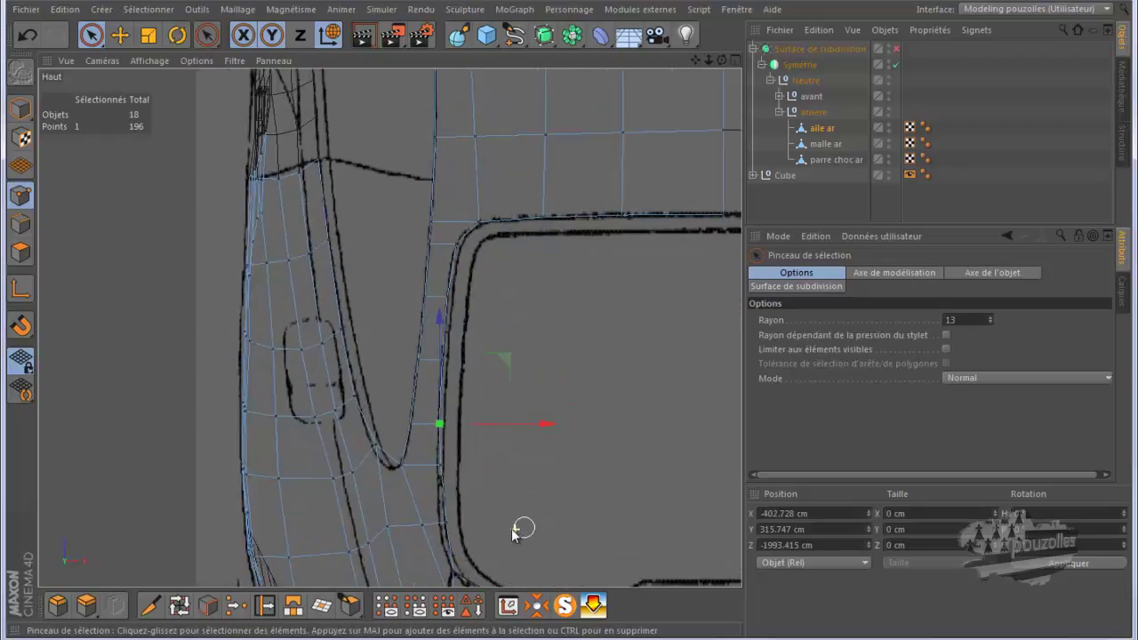
scroll(521, 528, "up", 2)
left_click_drag(427, 449, 448, 441)
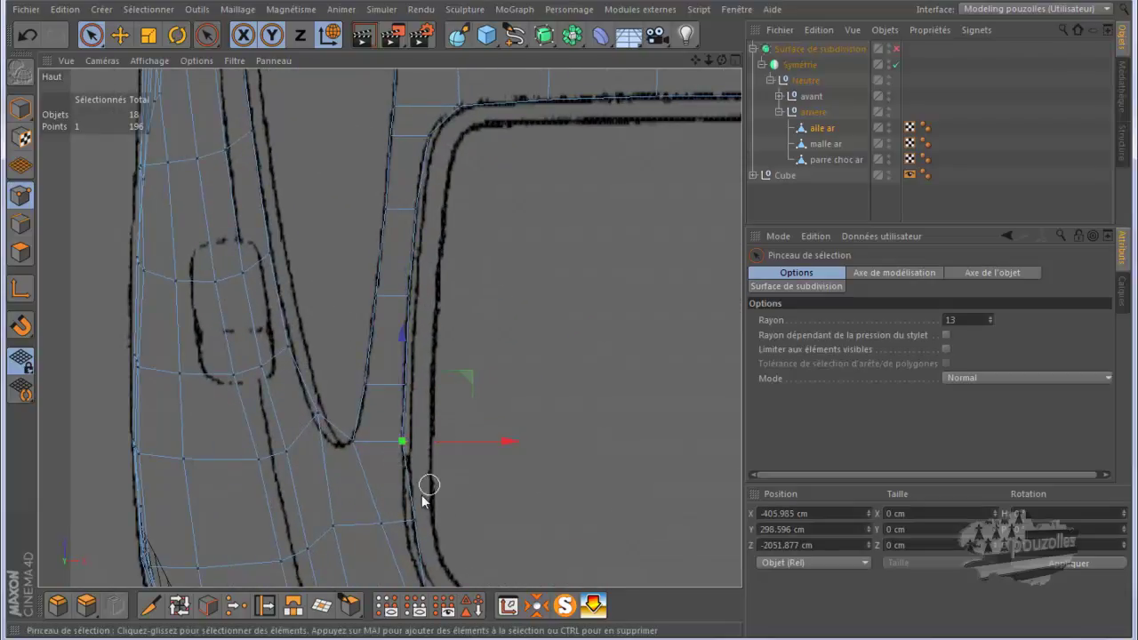
mouse_move(451, 510)
left_mouse_down()
mouse_move(474, 509)
mouse_move(461, 522)
left_mouse_up()
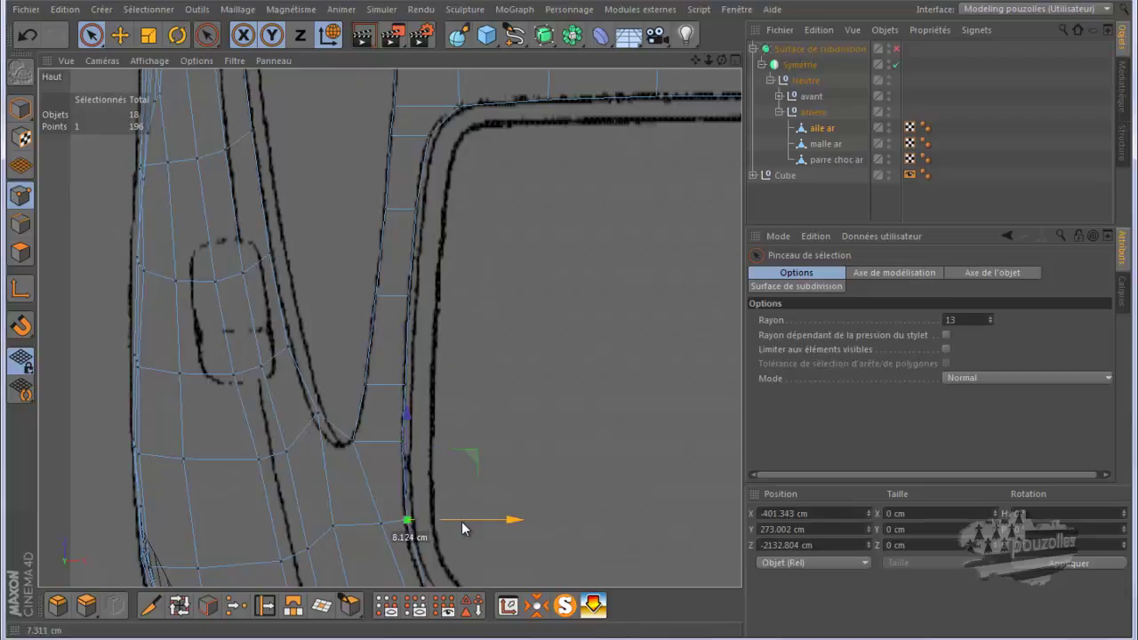
scroll(466, 489, "down", 2)
scroll(469, 441, "down", 2)
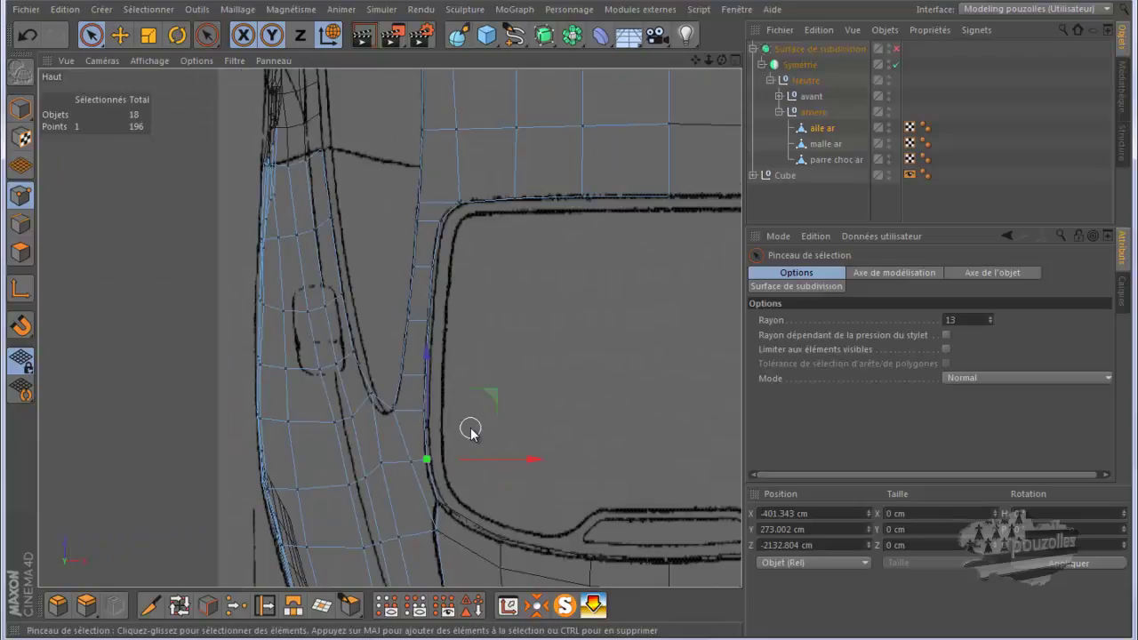
middle_click(469, 431)
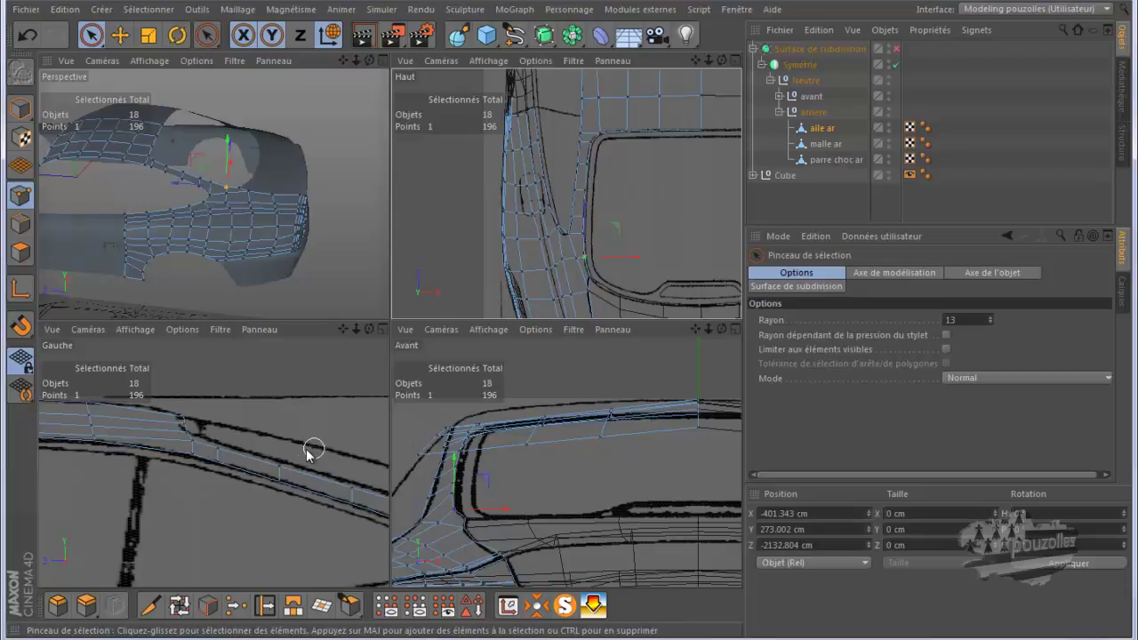
In the enlarged front view, nudge an outer aile ar edge point right onto the sketch line.
middle_click(425, 474)
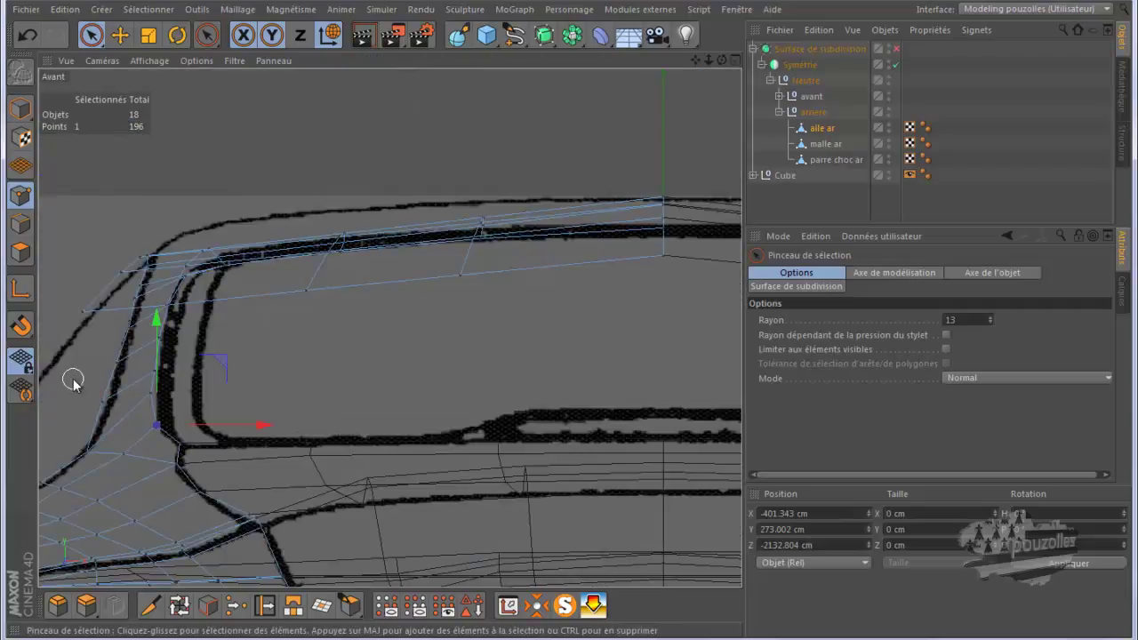
scroll(73, 381, "up", 2)
scroll(116, 379, "up", 1)
scroll(116, 379, "up", 1)
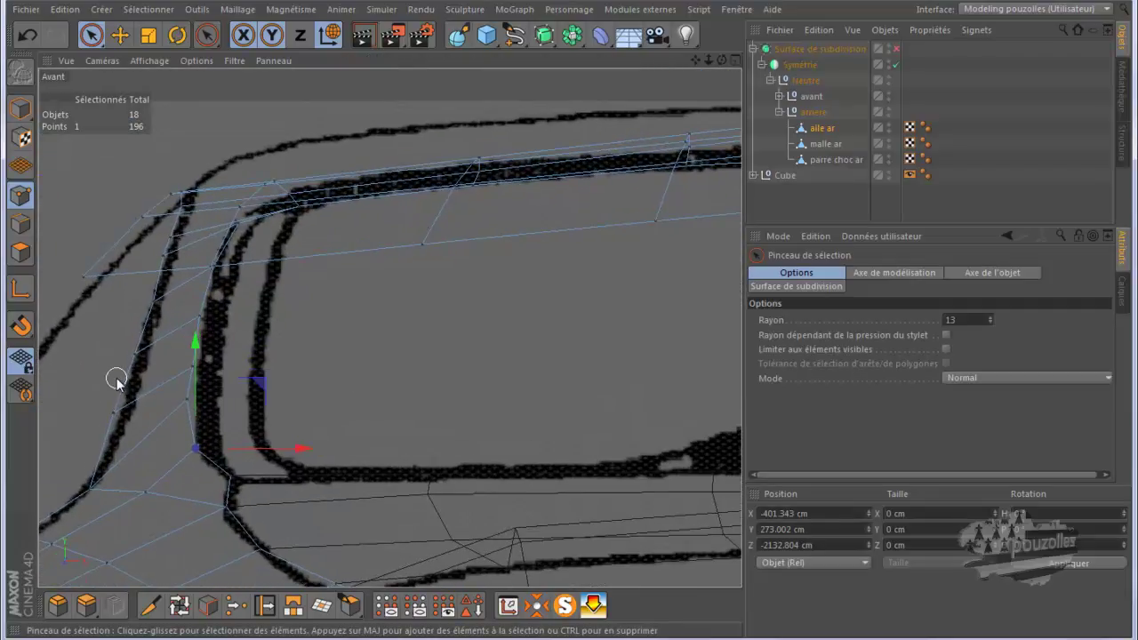
left_click(112, 415)
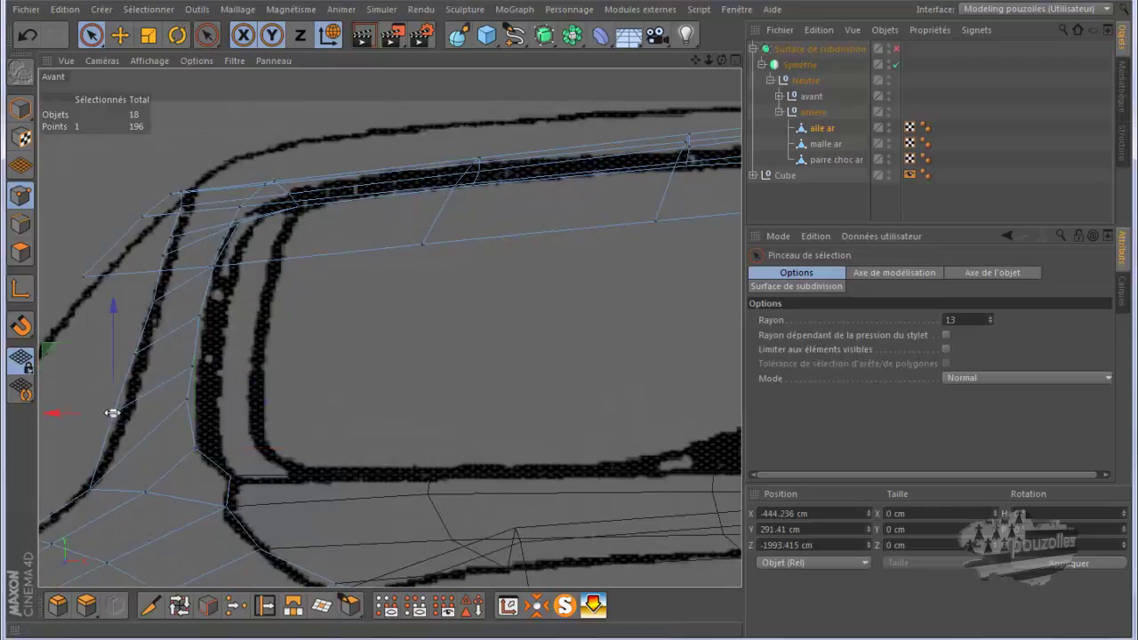
left_click_drag(56, 416, 66, 419)
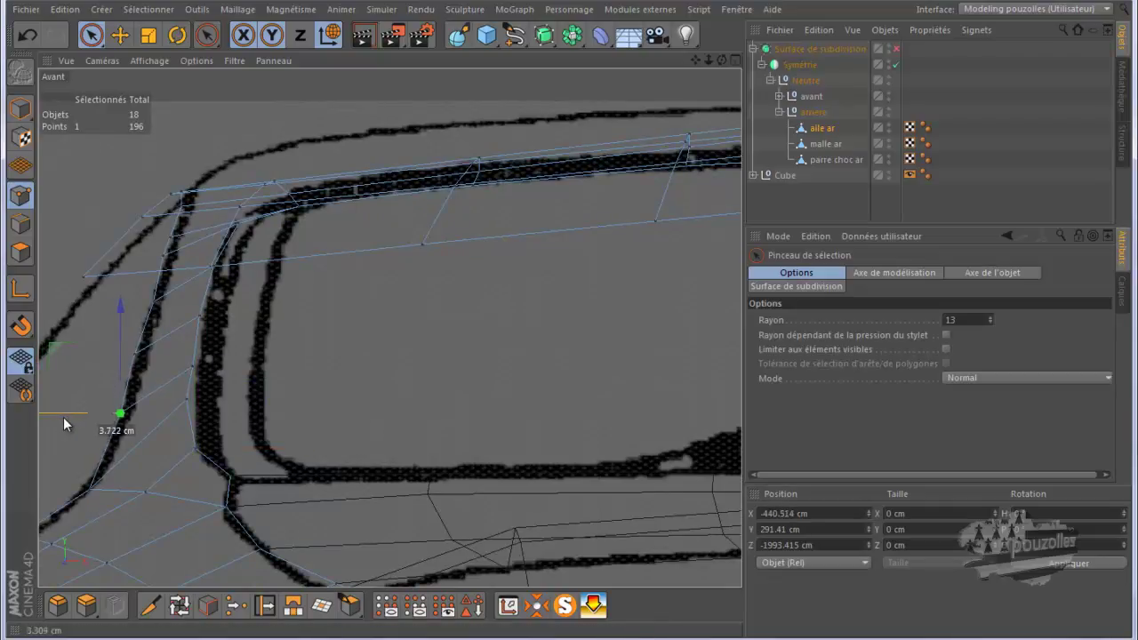
middle_click(77, 448)
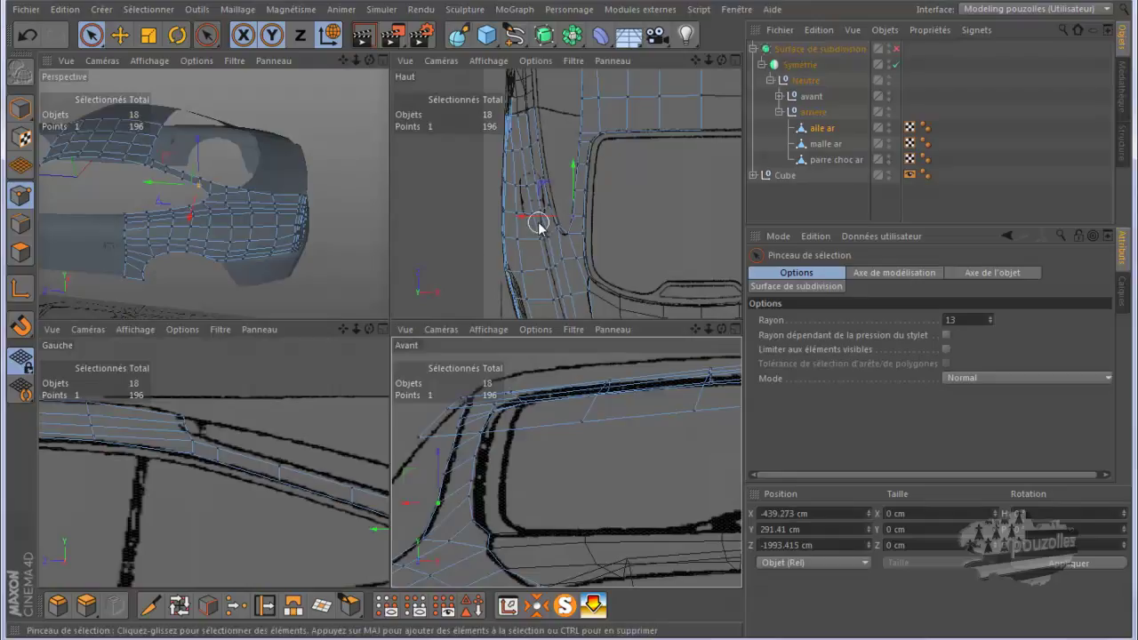
In the top view, undo that move and re-nudge the point to X -442.995 cm.
middle_click(574, 223)
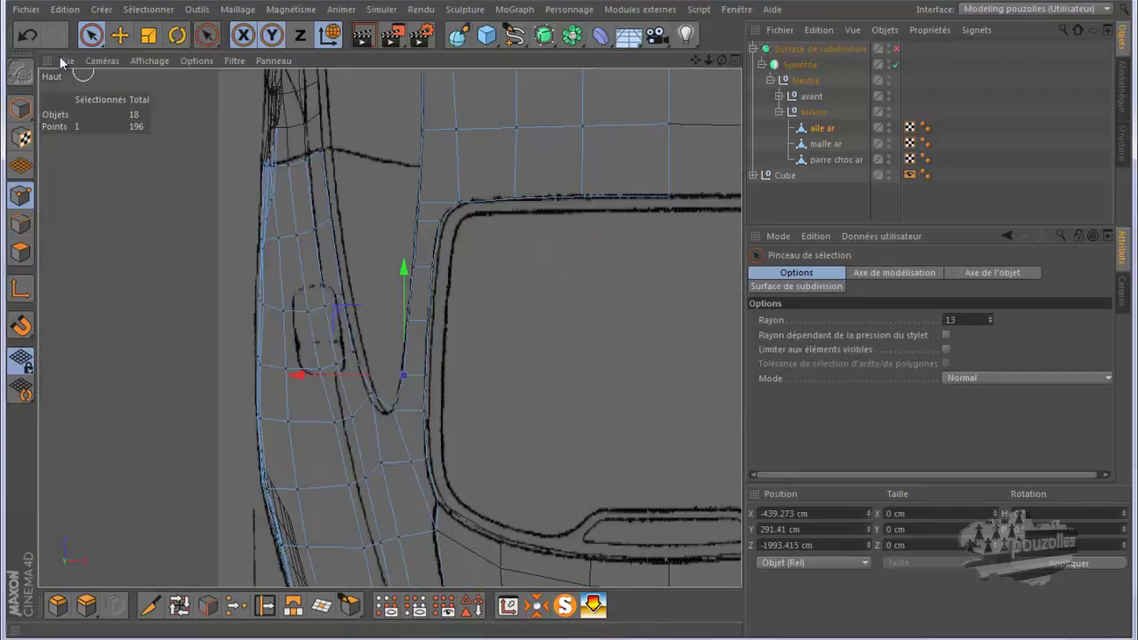
left_click(28, 40)
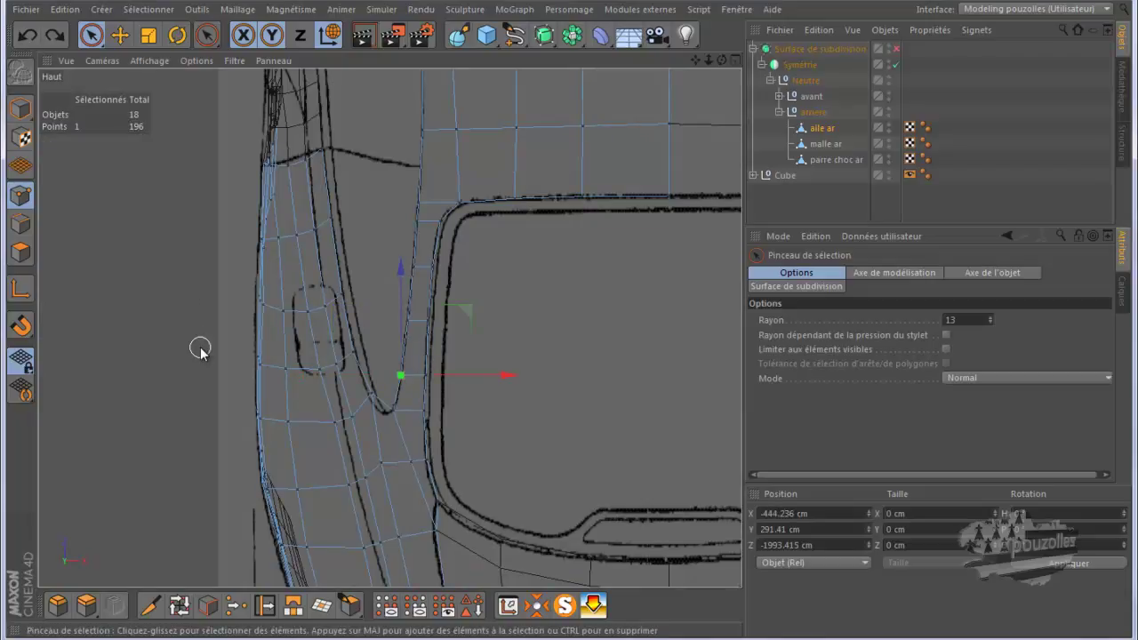
scroll(381, 382, "up", 1)
scroll(383, 383, "up", 1)
scroll(392, 392, "up", 2)
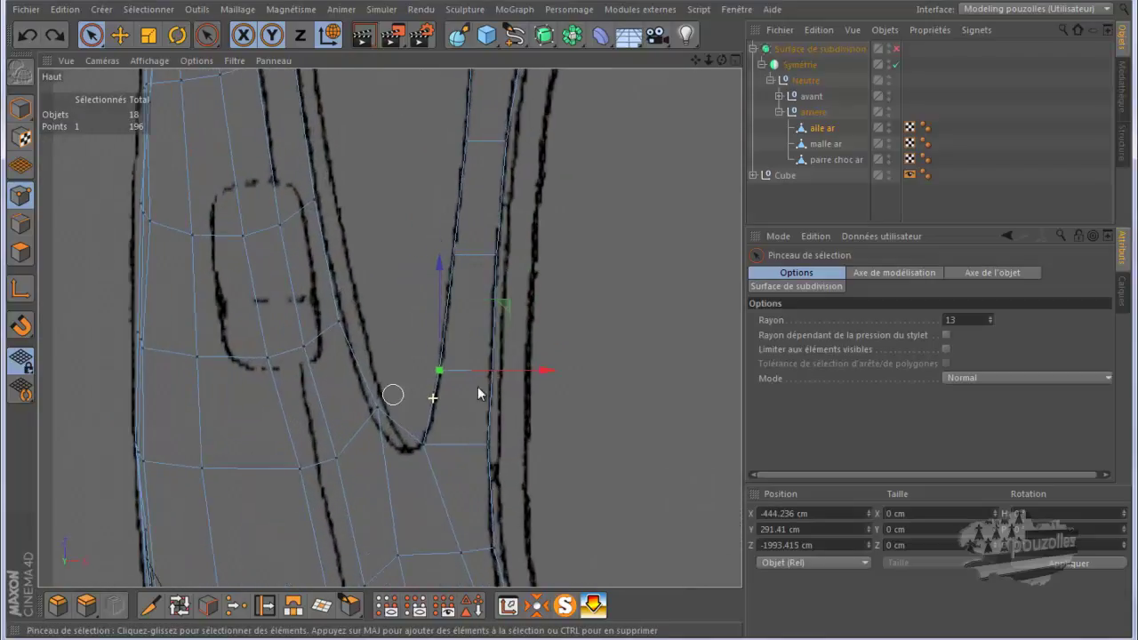
left_click_drag(485, 372, 488, 373)
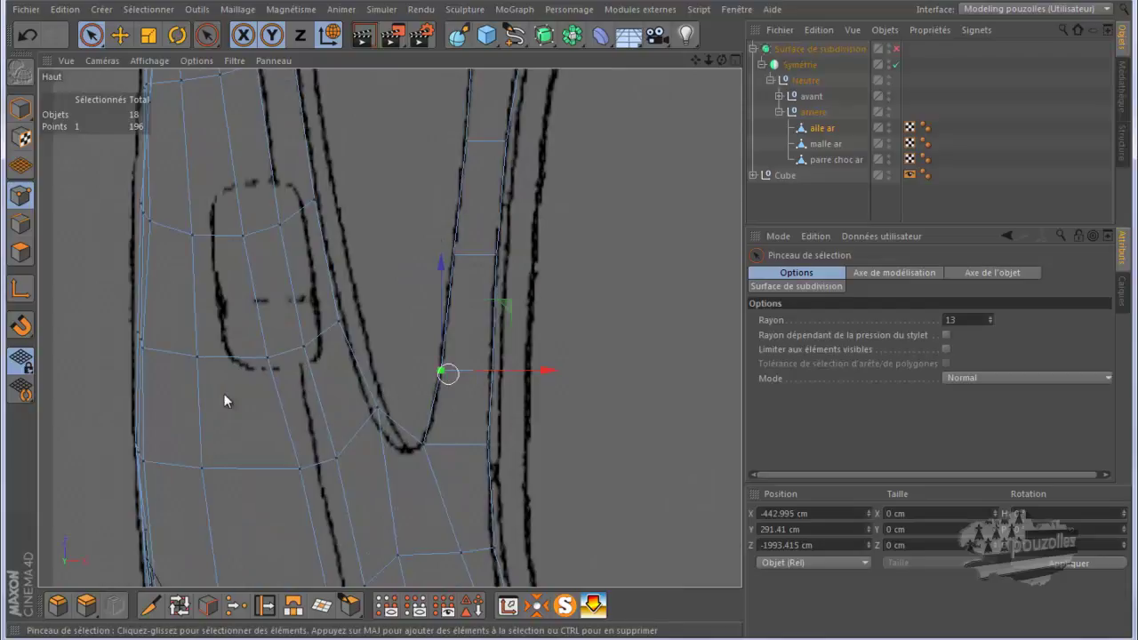
middle_click(123, 377)
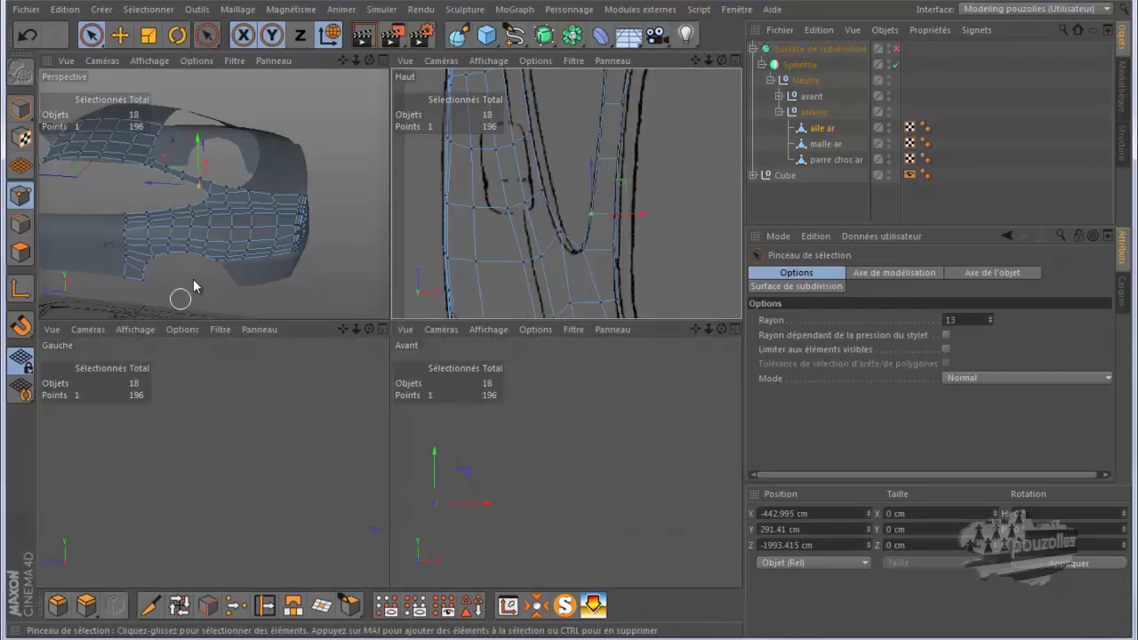
Orbit the full-size perspective view to a low side angle and enable Subdivision Surface smoothing.
middle_click(195, 283)
scroll(276, 312, "up", 1)
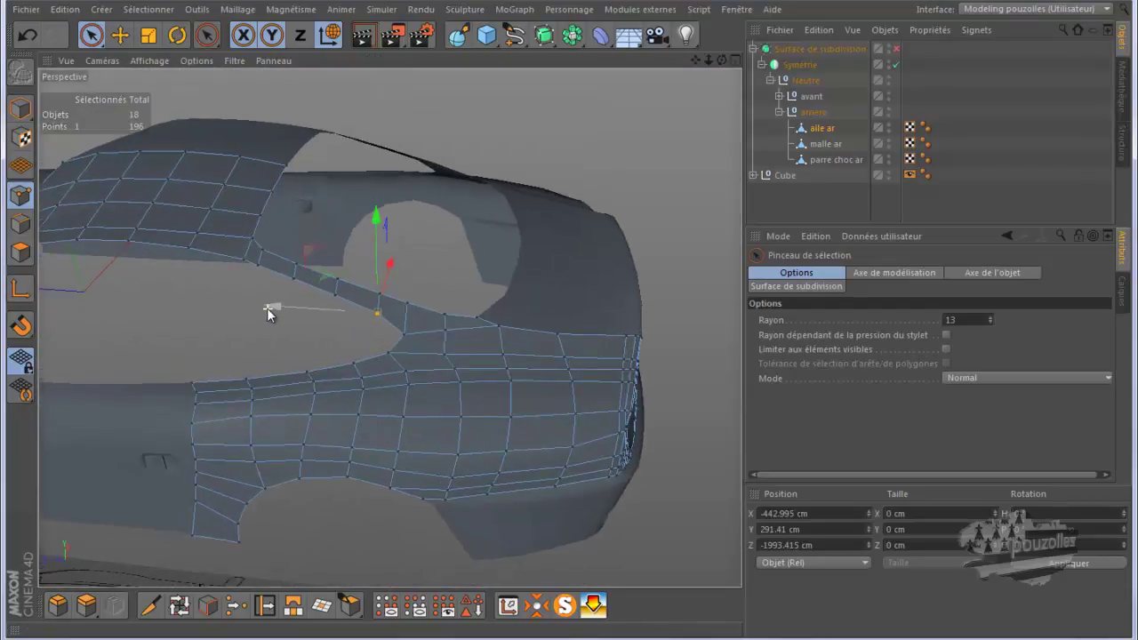
scroll(267, 308, "up", 2)
mouse_move(722, 59)
left_mouse_down()
mouse_move(564, 318)
mouse_move(572, 340)
mouse_move(567, 321)
mouse_move(536, 328)
mouse_move(569, 314)
mouse_move(564, 330)
left_mouse_up()
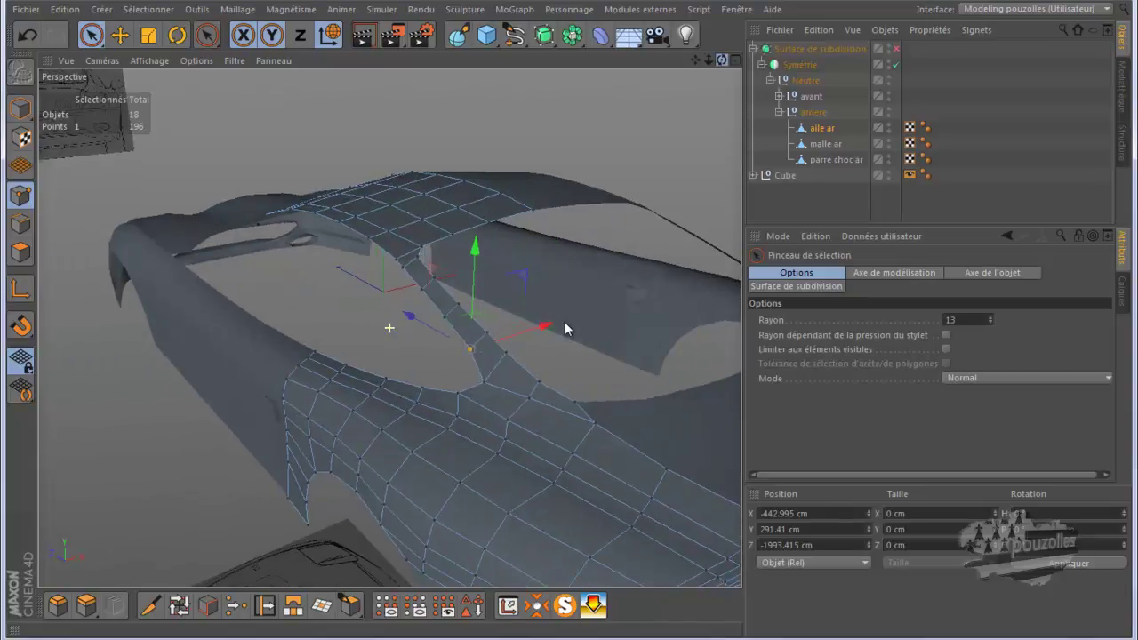
left_click(897, 49)
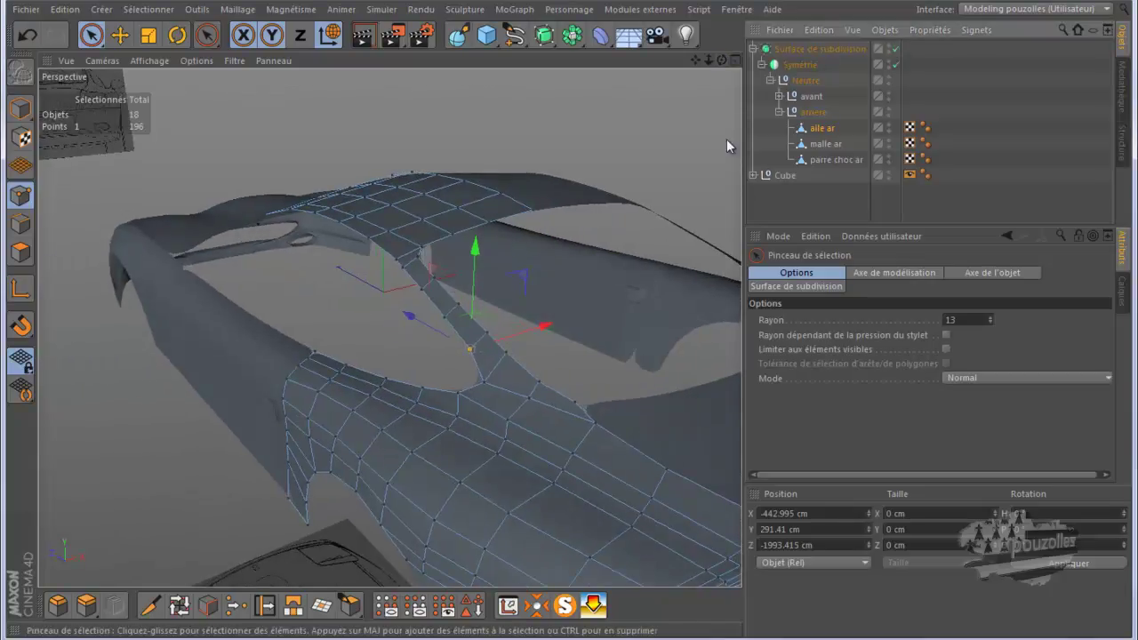
Move in close to inspect the smoothed spoiler and rear wing from above.
mouse_move(695, 60)
left_mouse_down()
mouse_move(541, 321)
mouse_move(564, 321)
mouse_move(553, 320)
left_mouse_up()
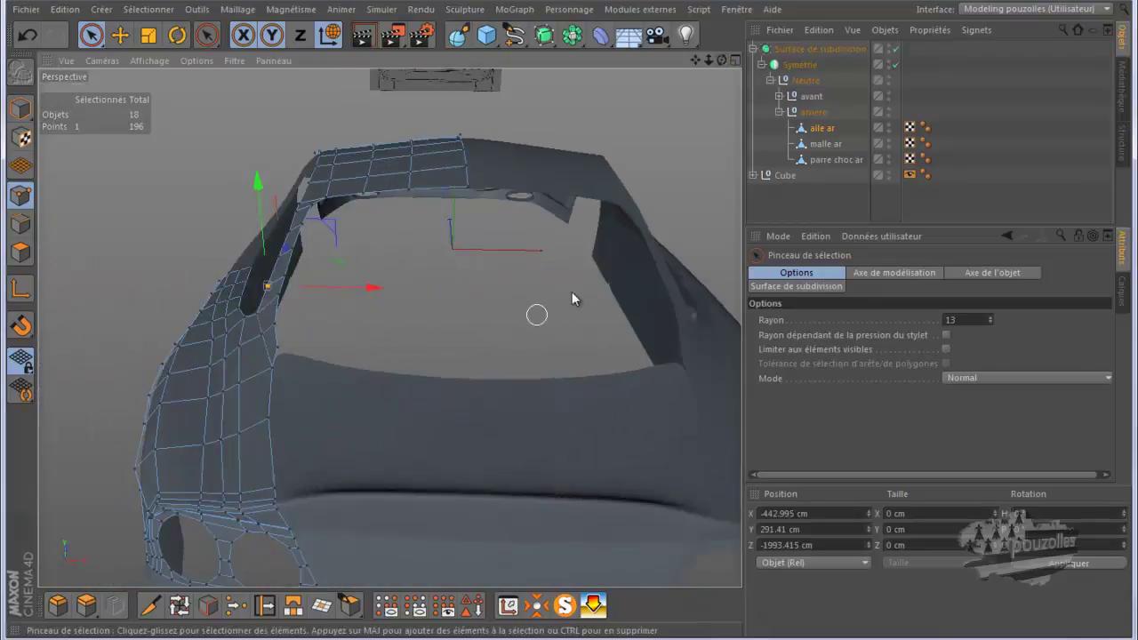
mouse_move(687, 61)
left_mouse_down()
mouse_move(557, 324)
mouse_move(569, 323)
mouse_move(569, 305)
mouse_move(591, 317)
mouse_move(575, 320)
mouse_move(575, 254)
mouse_move(485, 353)
mouse_move(264, 422)
mouse_move(281, 544)
mouse_move(275, 490)
mouse_move(439, 394)
mouse_move(534, 357)
mouse_move(492, 571)
left_mouse_up()
mouse_move(723, 61)
left_mouse_down()
mouse_move(564, 336)
mouse_move(702, 60)
mouse_move(569, 319)
left_mouse_up()
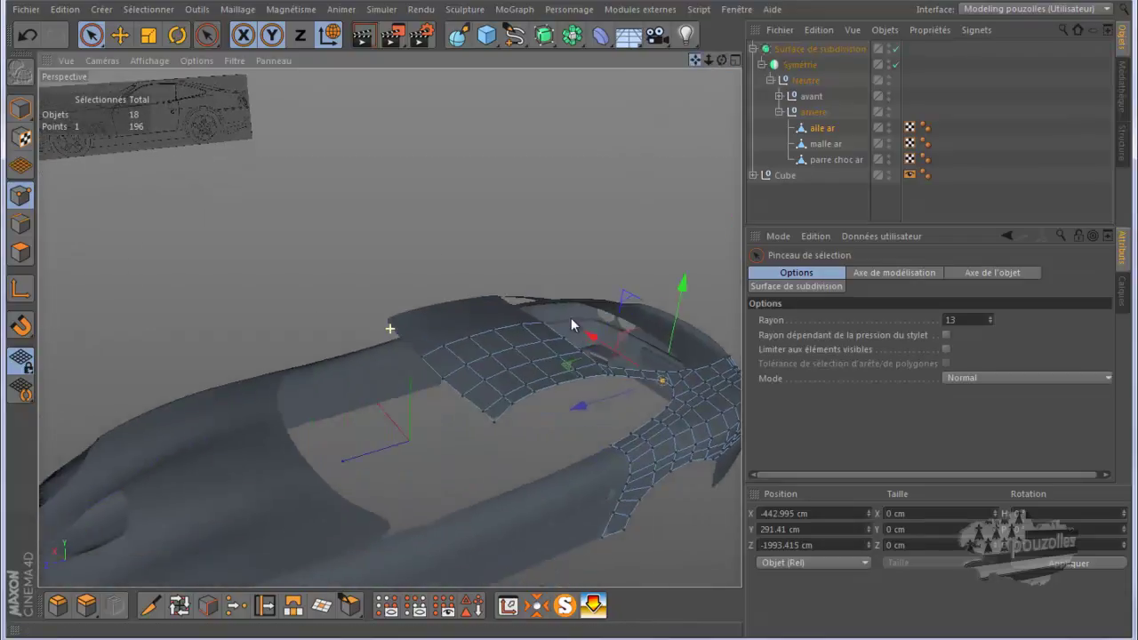
scroll(466, 434, "up", 3)
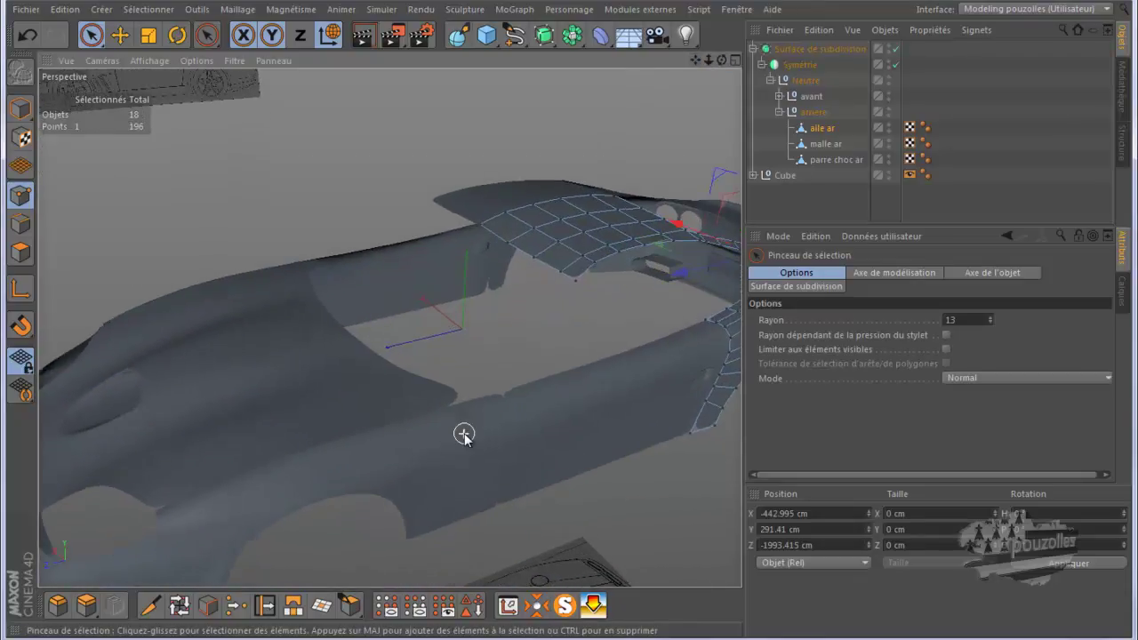
scroll(466, 434, "up", 3)
scroll(466, 434, "up", 3)
Expand the avant group, select aile av and capot together, and deselect all points.
left_click(779, 96)
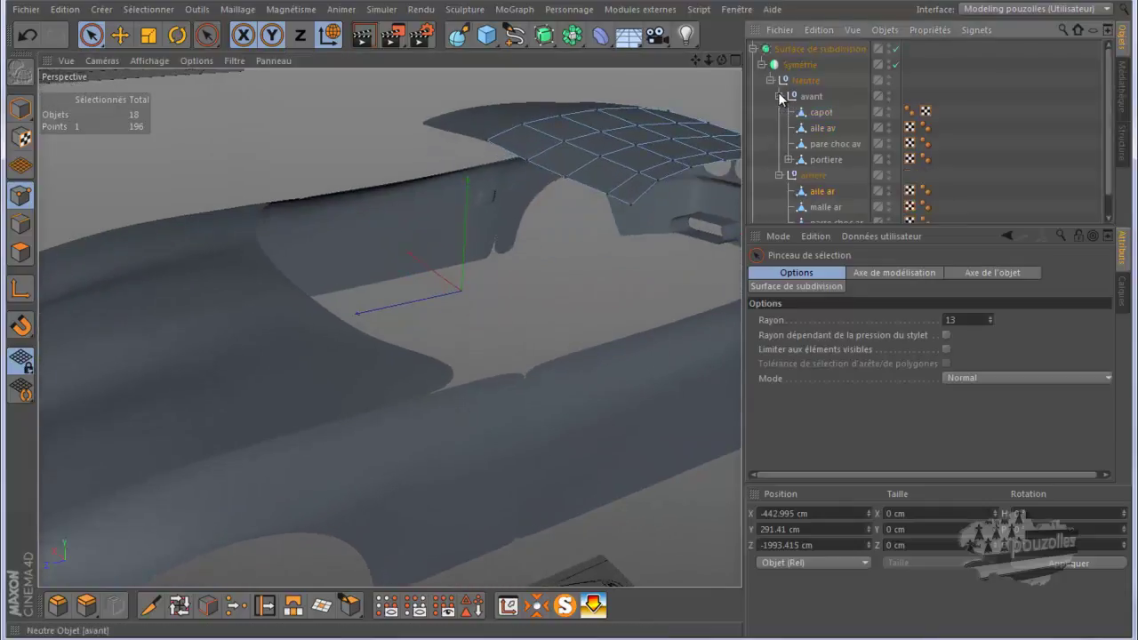
left_click(820, 129)
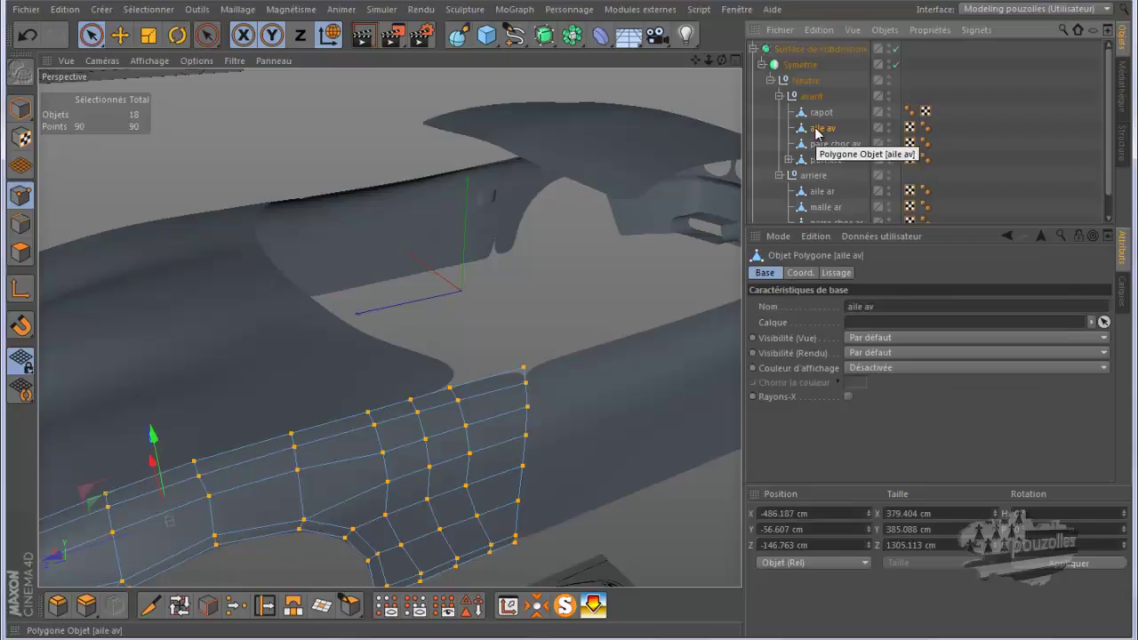
left_click(827, 118, "ctrl")
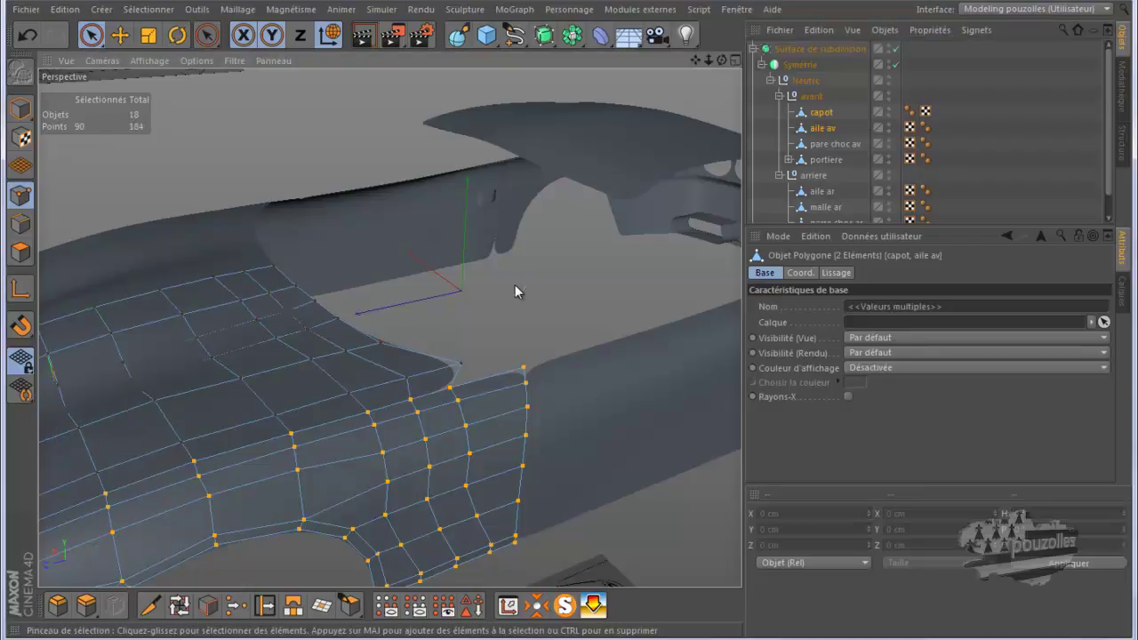
key("ctrl+shift+a")
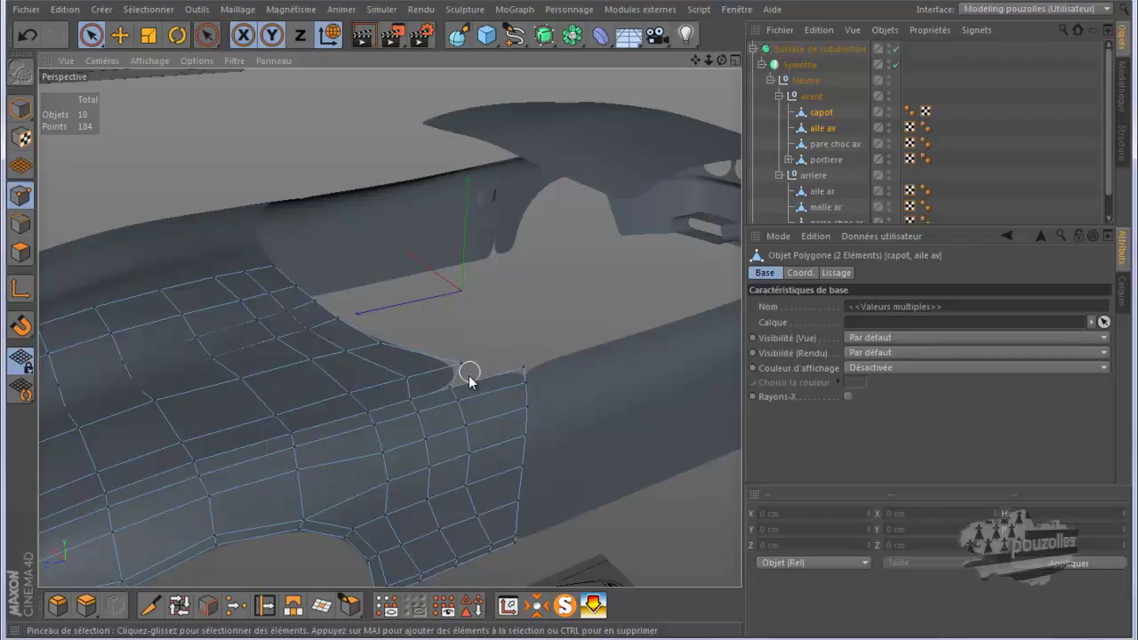
In Edge mode, select the diagonal and horizontal open border edges along the front mesh's notch.
scroll(469, 375, "up", 2)
scroll(468, 378, "up", 3)
scroll(469, 378, "up", 2)
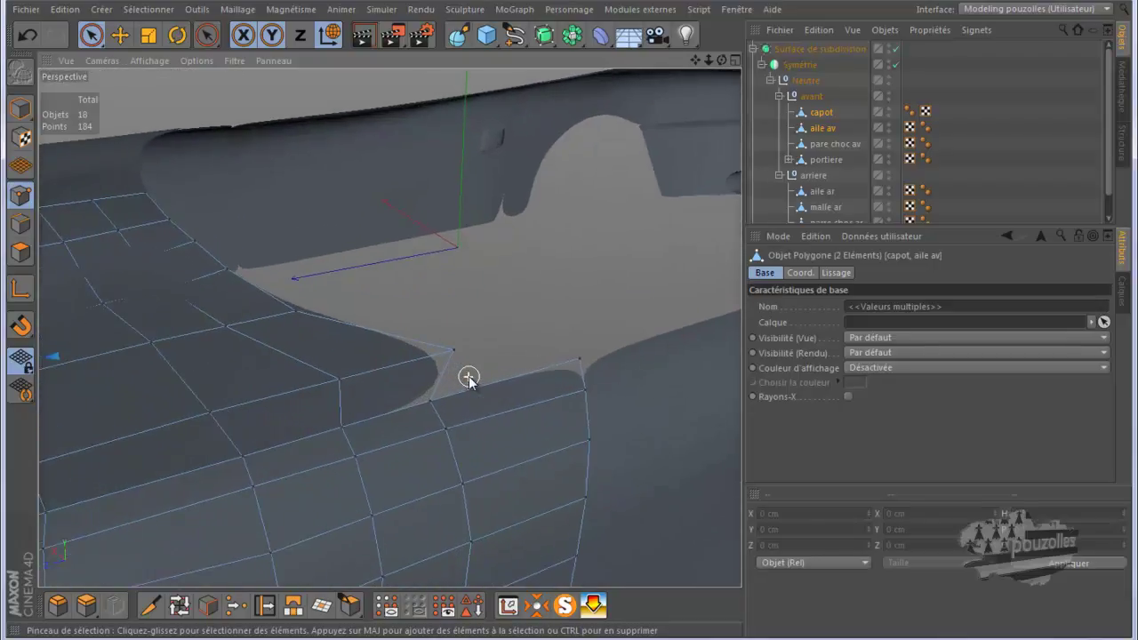
left_click(20, 222)
left_click(120, 35)
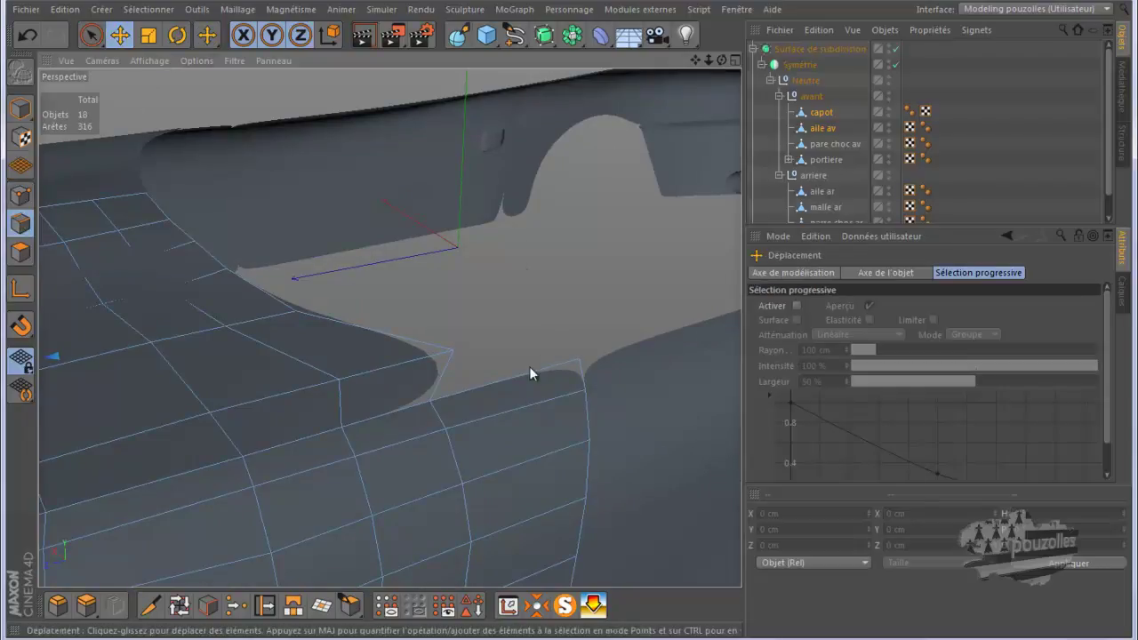
left_click(438, 382)
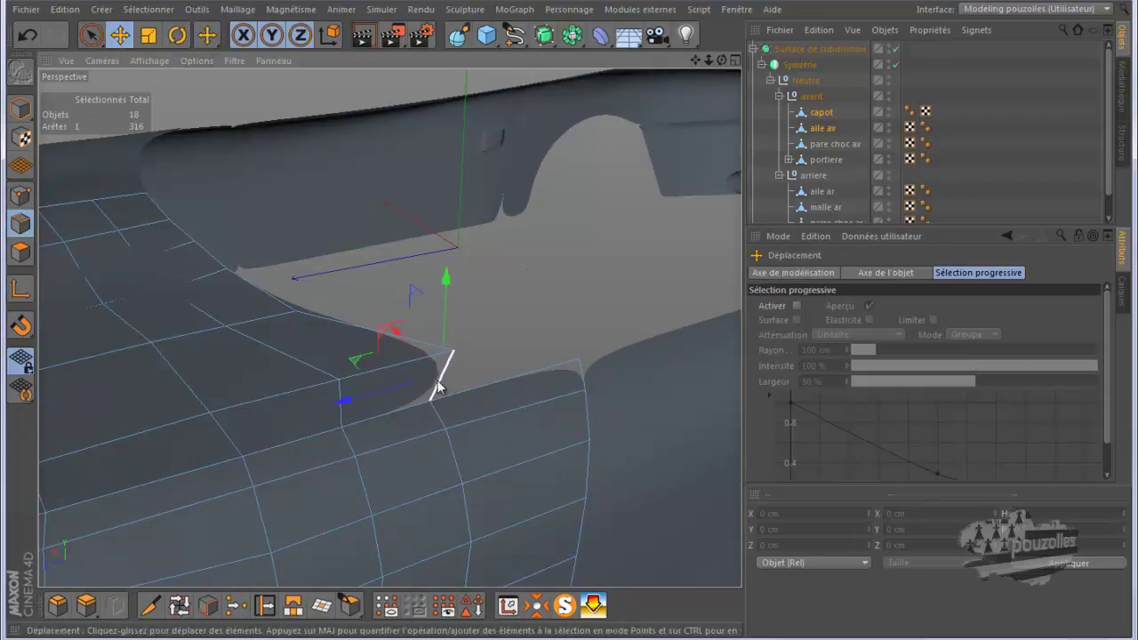
left_click(490, 380, "shift")
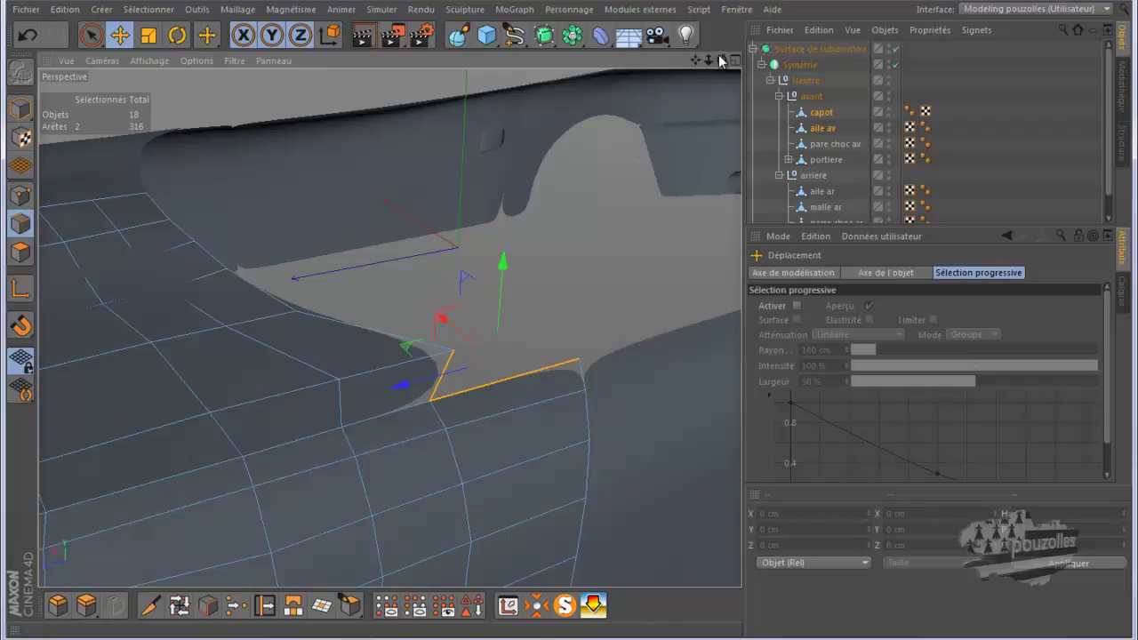
left_click_drag(722, 62, 364, 456)
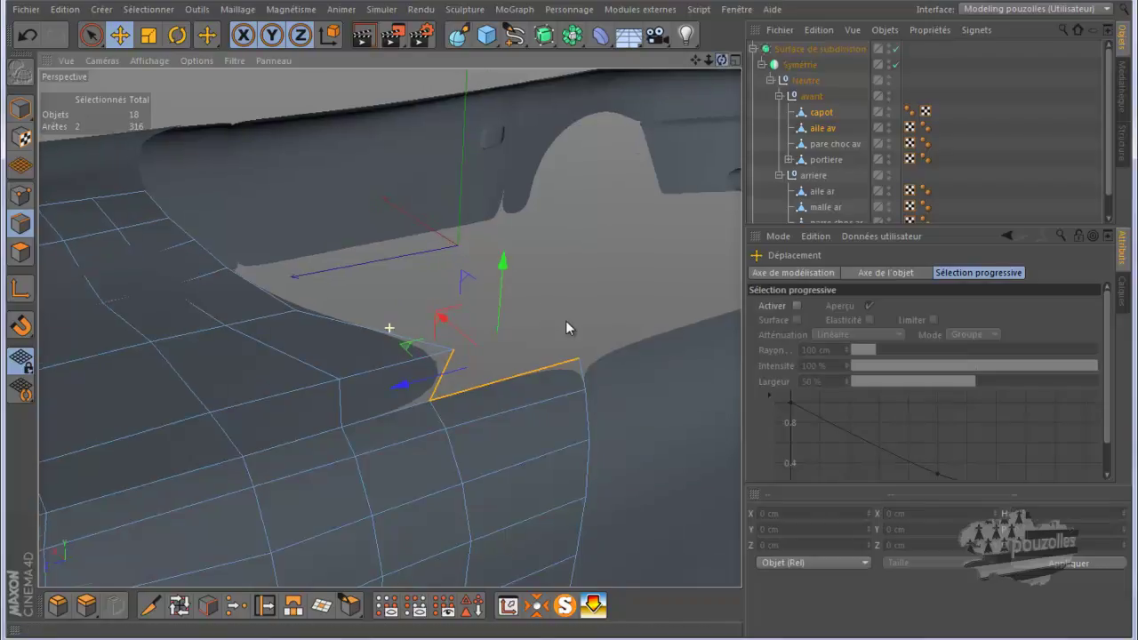
left_click(87, 604)
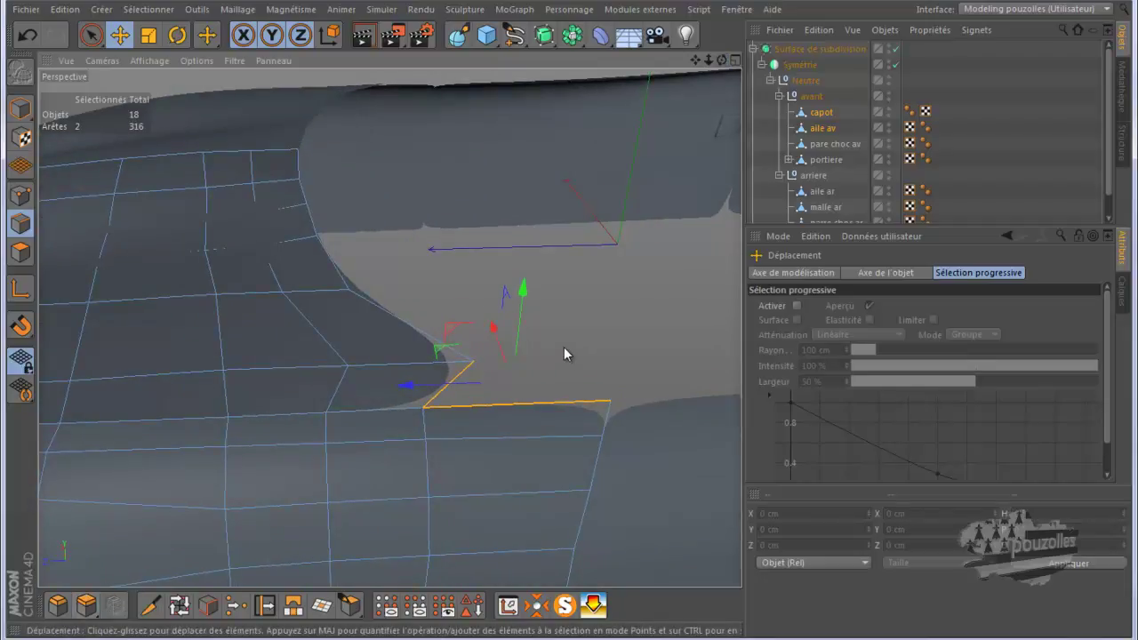
Extrude the two selected border edges about 6.1 cm into a thin polygon strip.
left_click(86, 605)
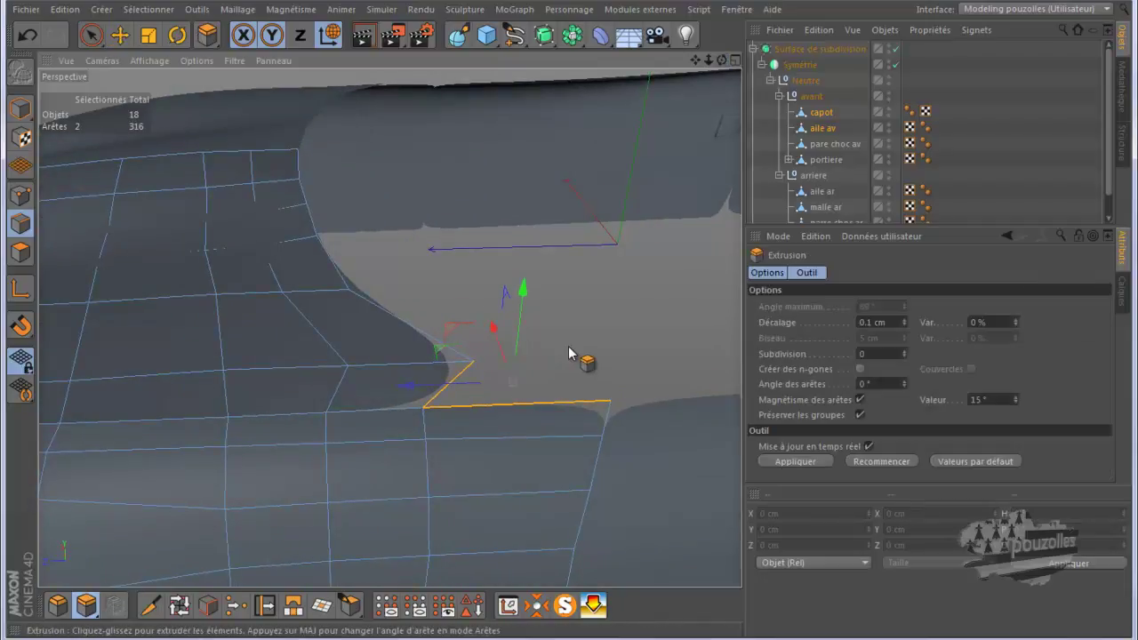
left_click_drag(579, 339, 573, 329)
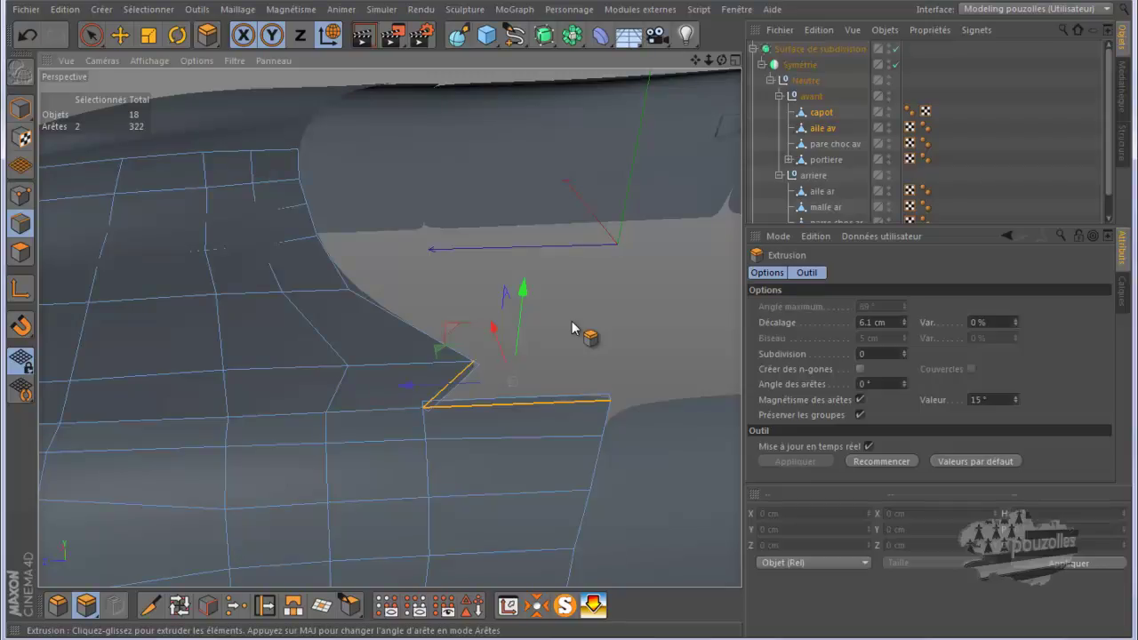
left_click_drag(570, 327, 573, 327)
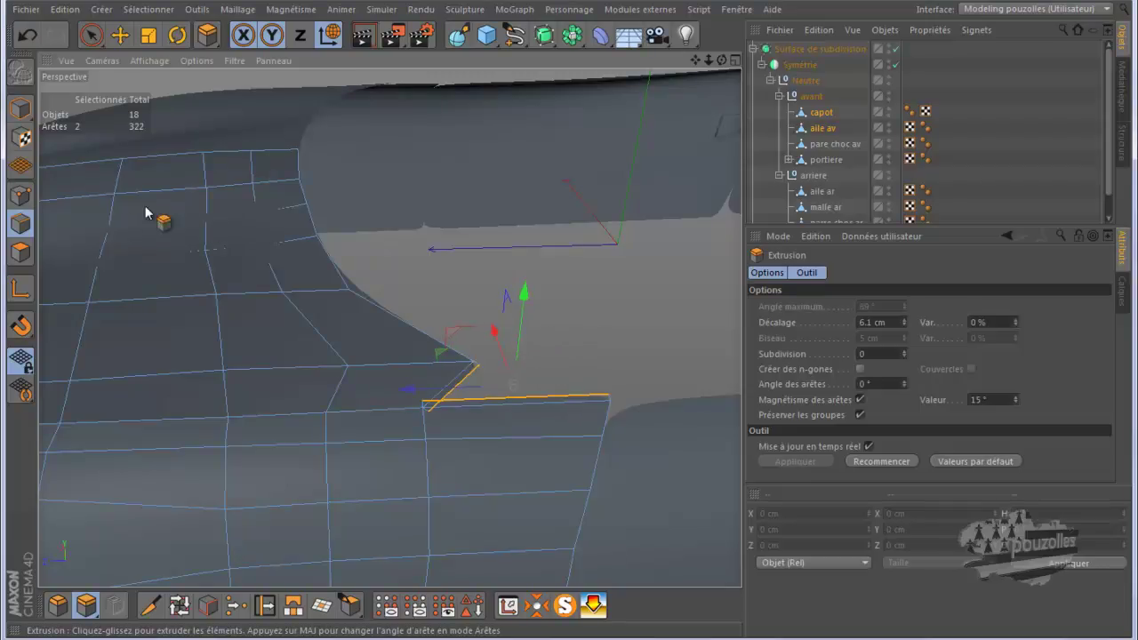
Optimise the mesh in Points mode to merge stray points, then return to Polygons mode.
left_click(20, 197)
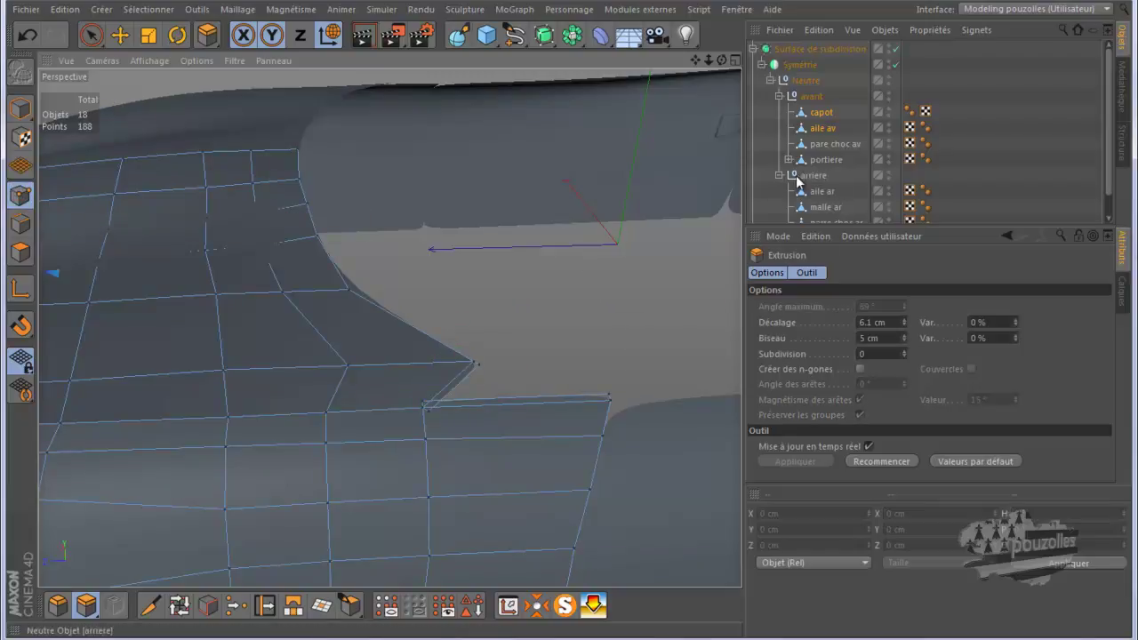
right_click(552, 224)
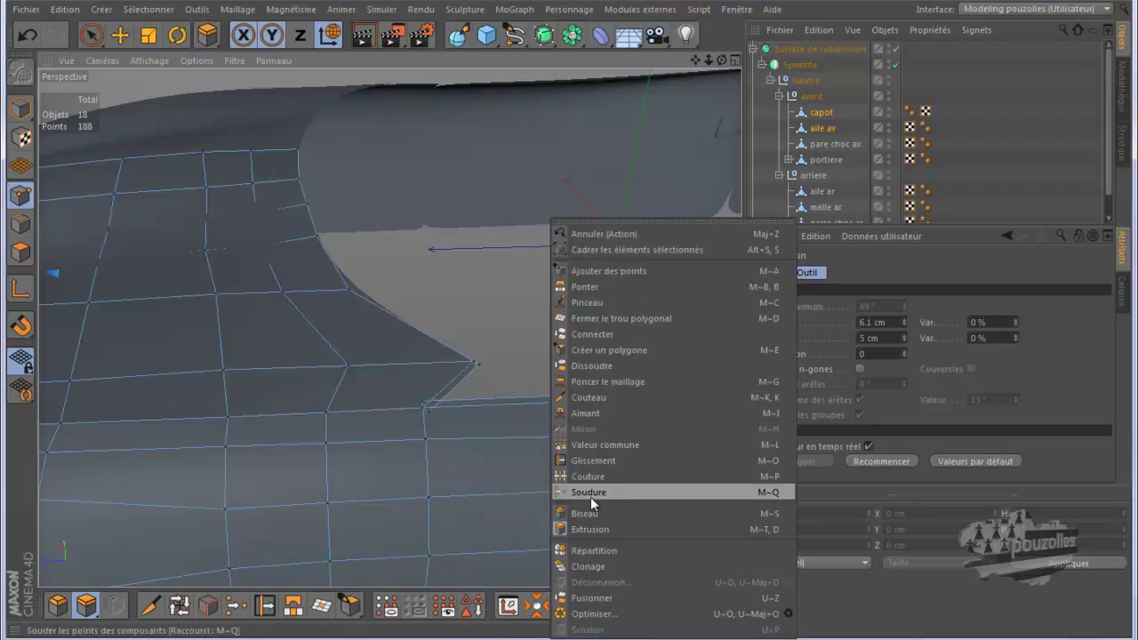
left_click(591, 616)
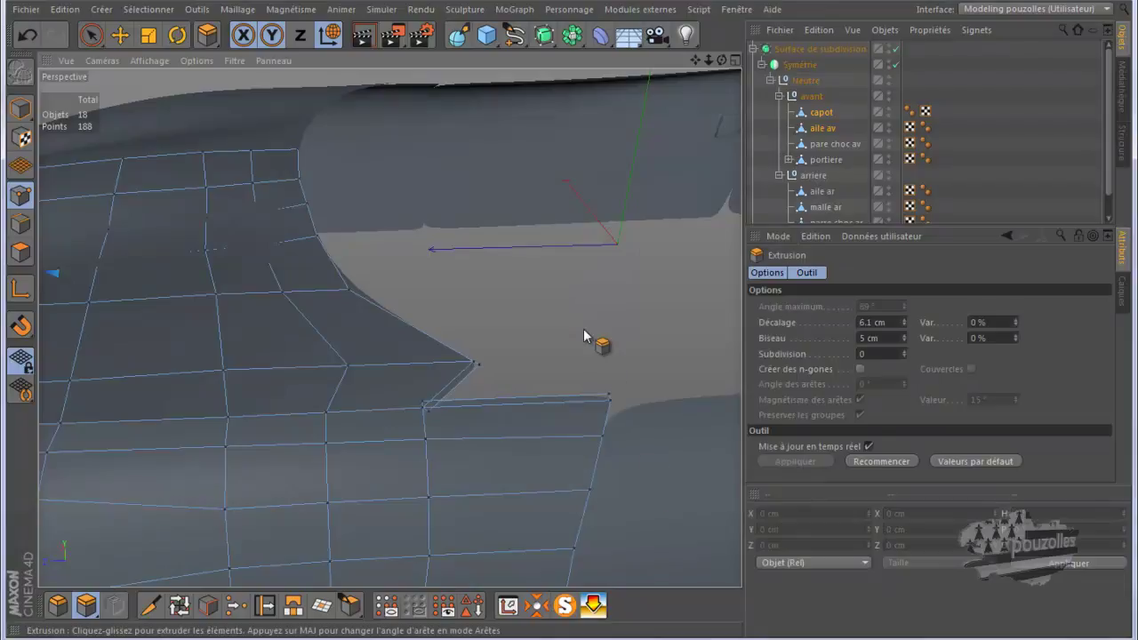
right_click(480, 224)
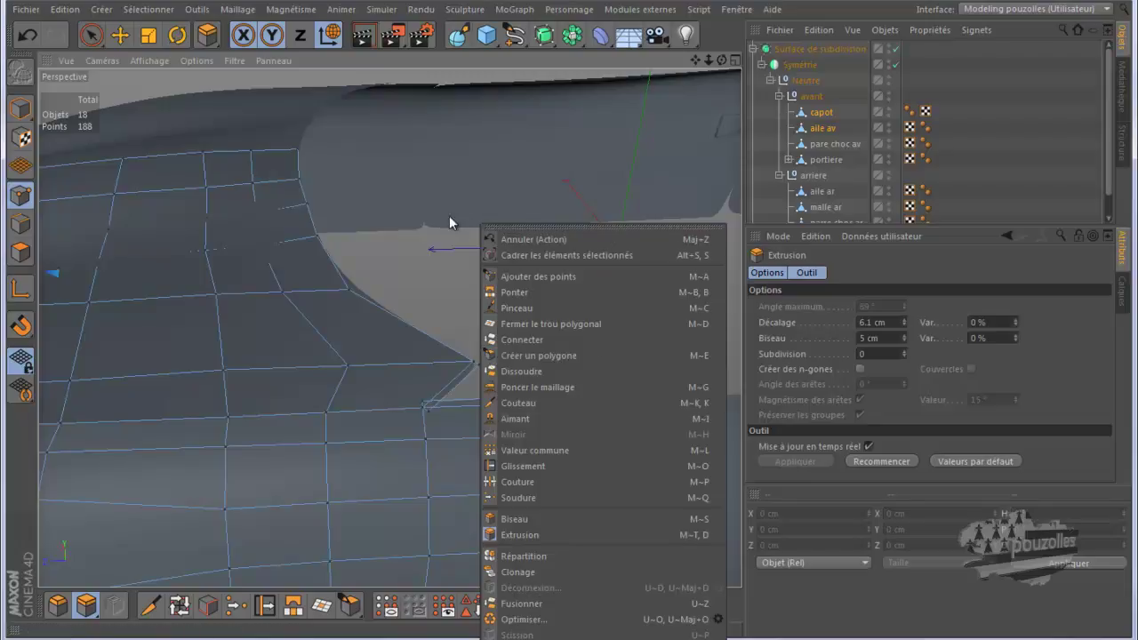
left_click(24, 225)
left_click(21, 252)
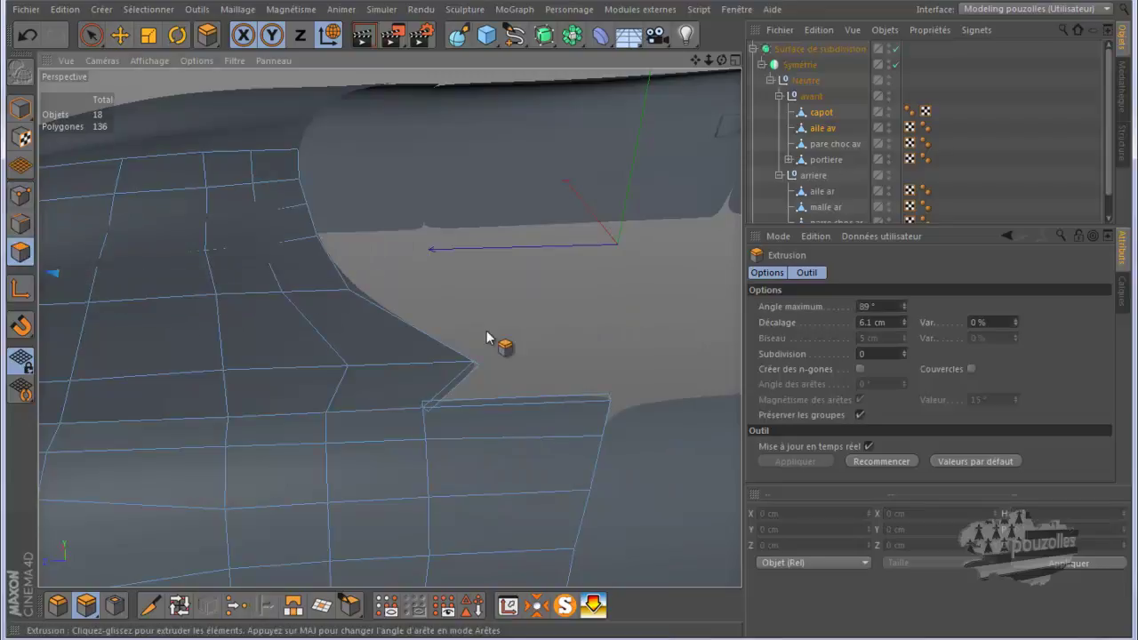
Split the two thin strip polygons off with Scission and delete them from the original mesh.
left_click(90, 34)
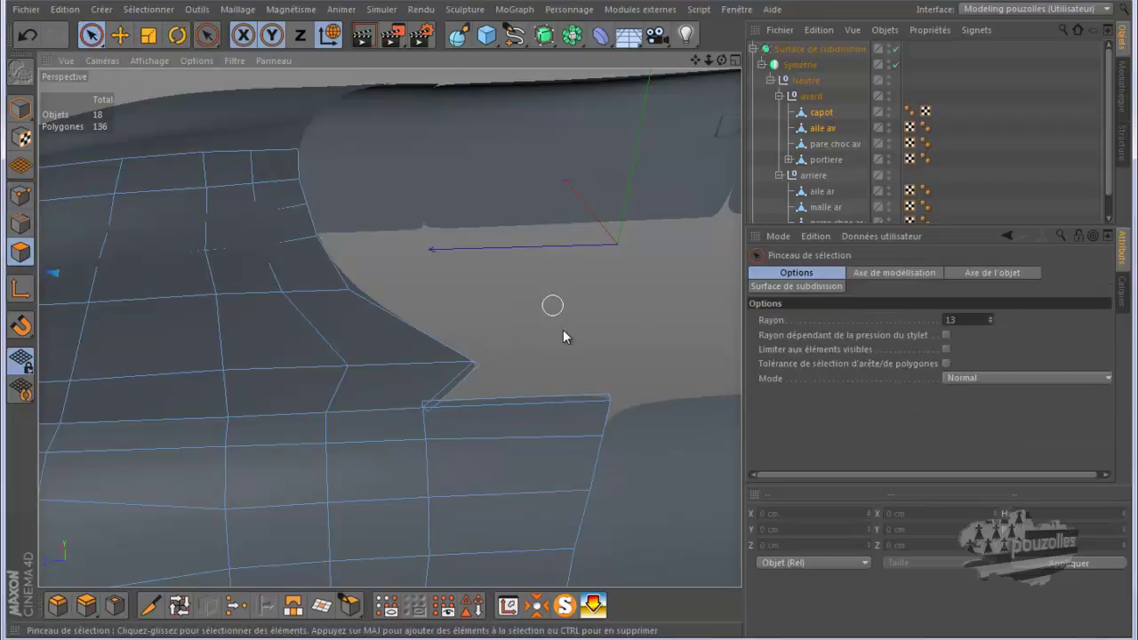
left_click(450, 394)
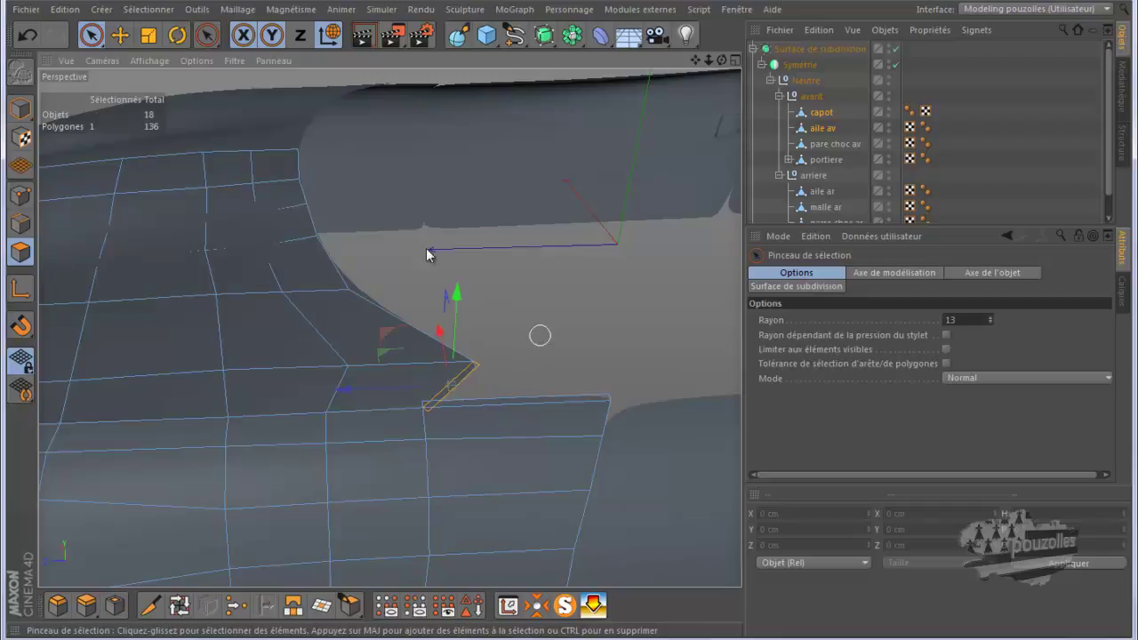
left_click(120, 34)
left_click(517, 400, "shift")
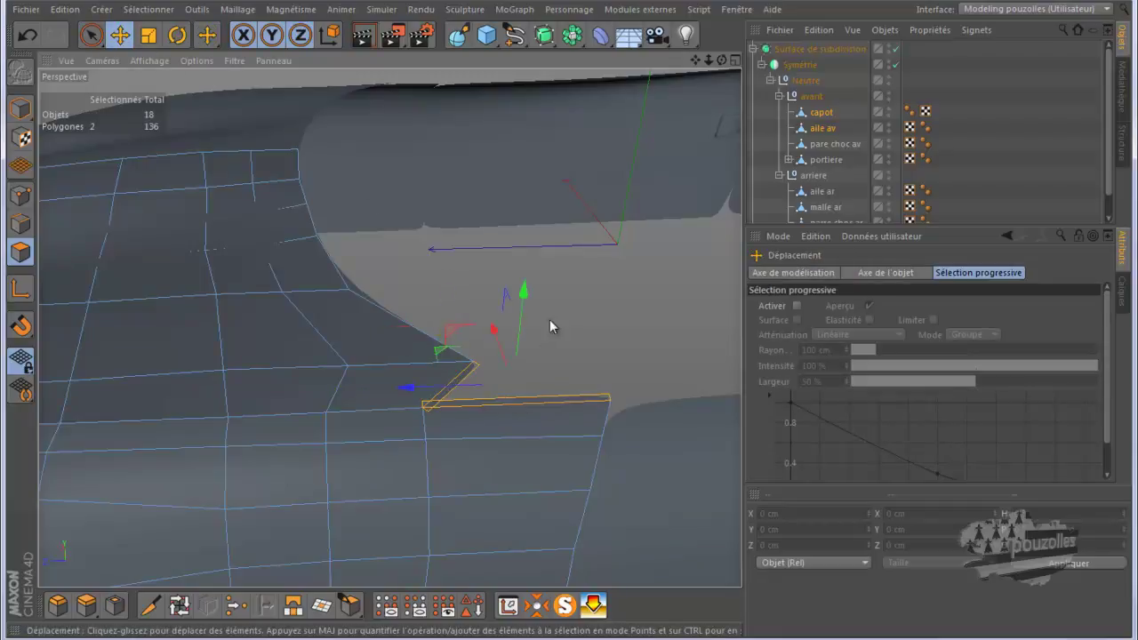
right_click(582, 277)
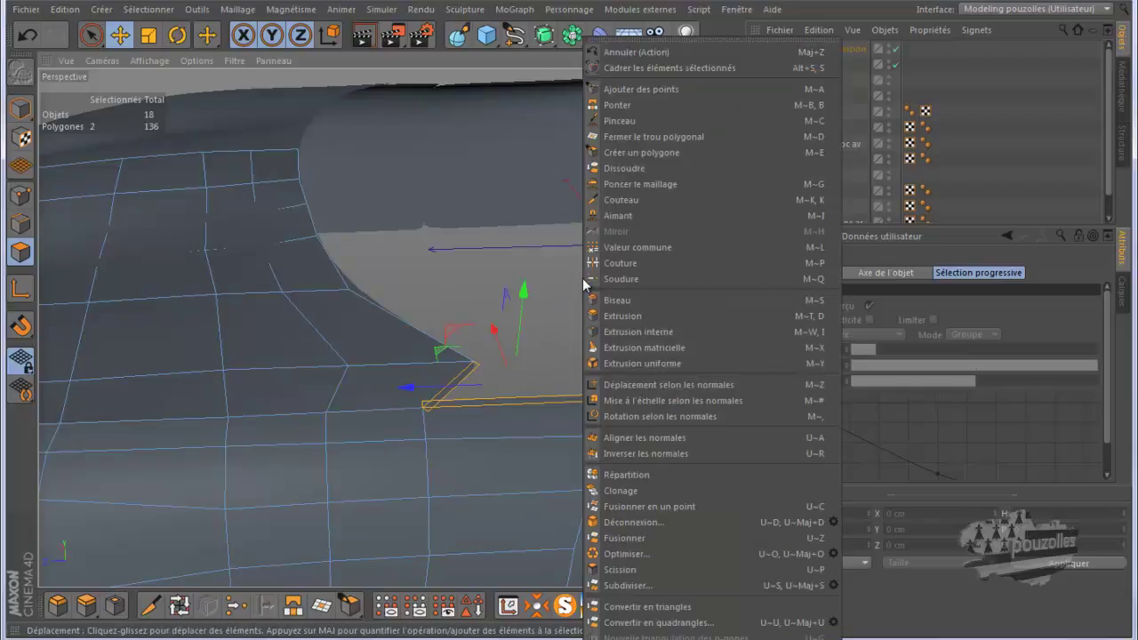
left_click(622, 570)
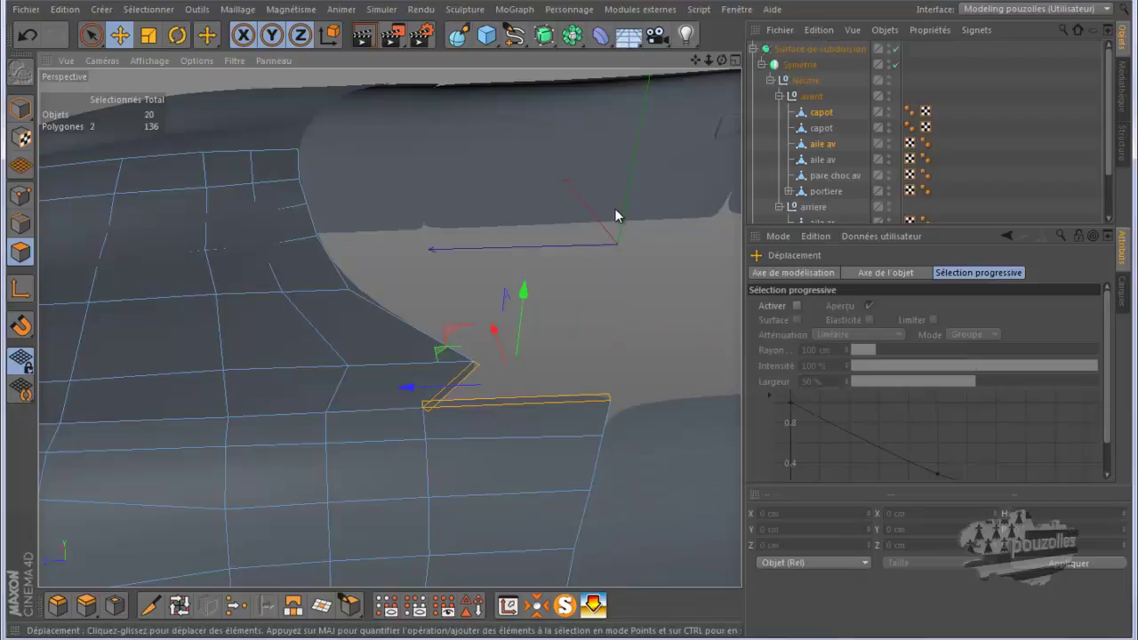
key("Delete")
Select the new capot and aile av objects in the Object Manager.
left_click_drag(818, 130, 825, 150)
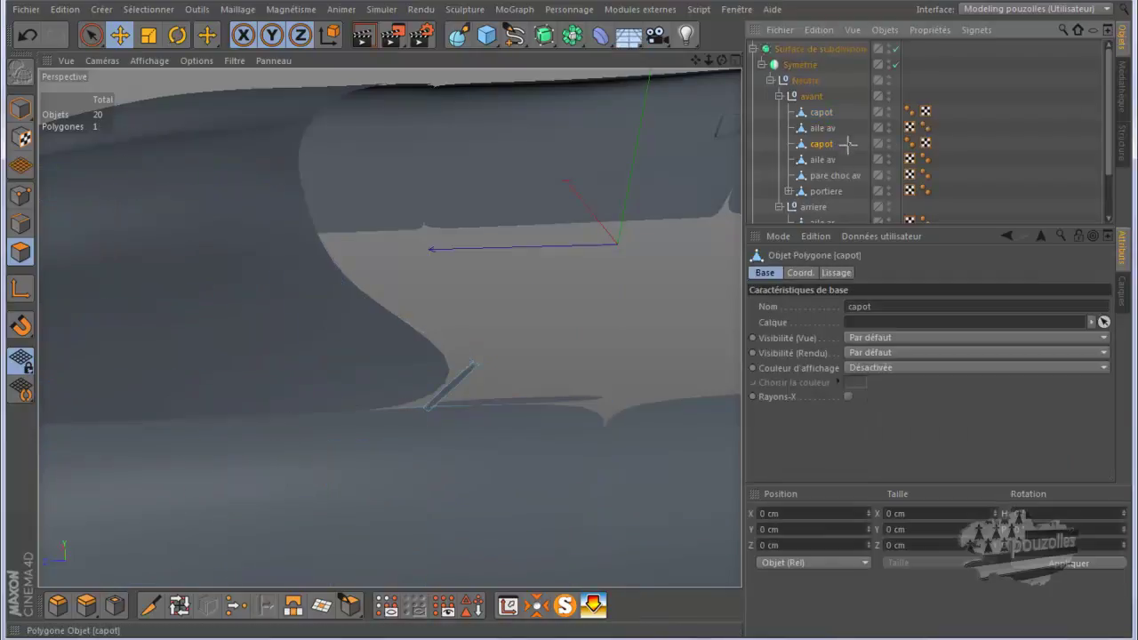
left_click(822, 159, "ctrl")
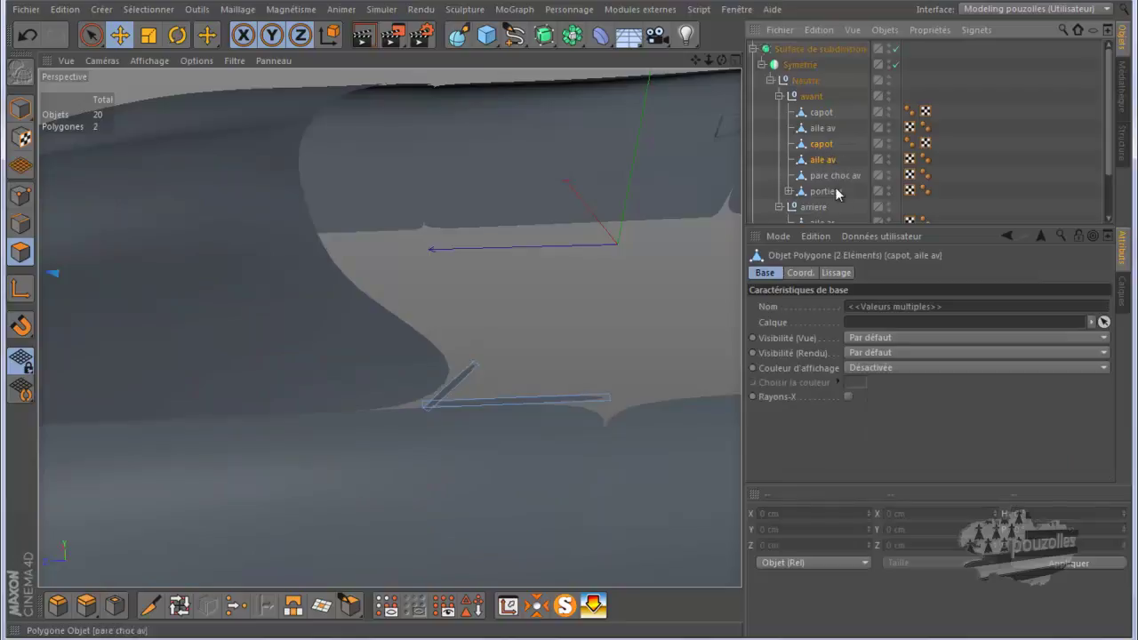
left_click_drag(839, 222, 839, 348)
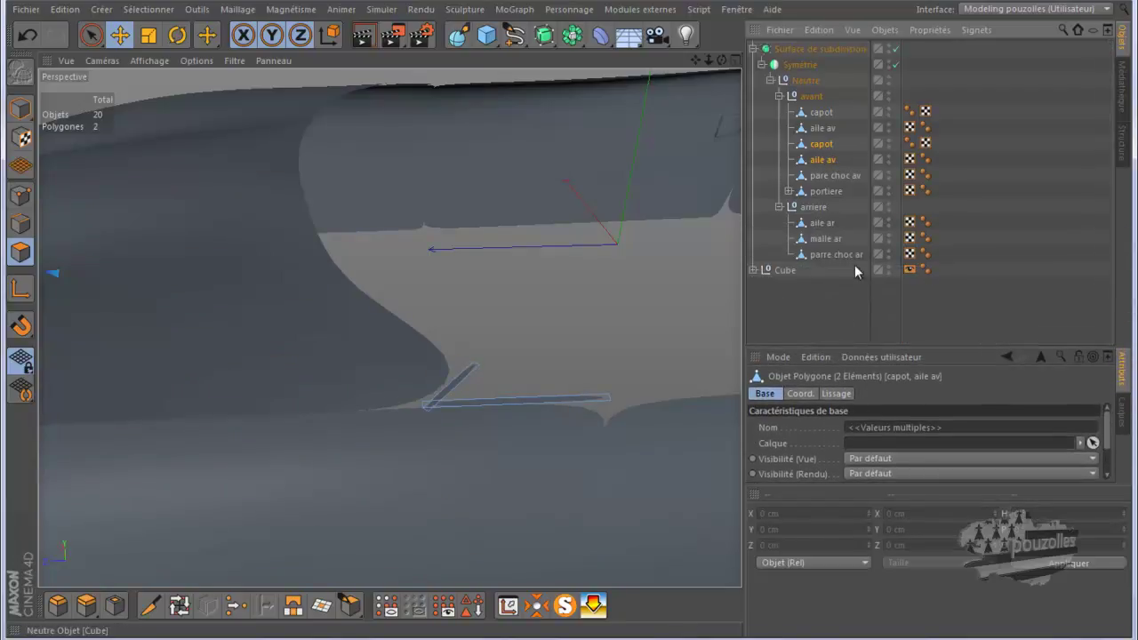
Connect the two pieces into one capot.1 object, then switch to Points with Live Selection.
right_click(830, 141)
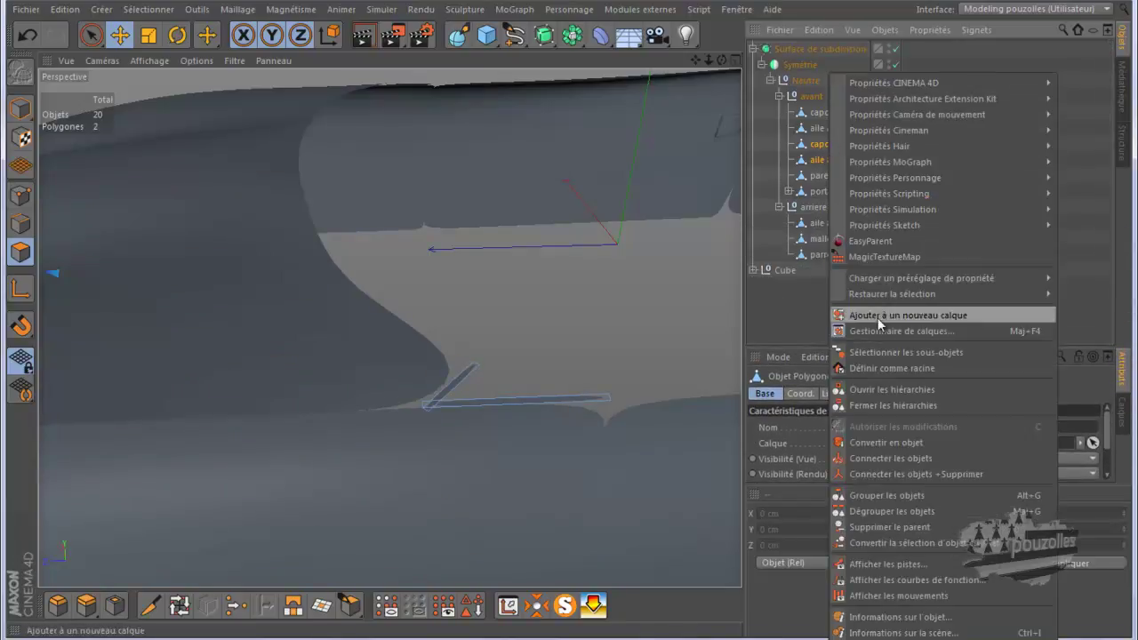
left_click(903, 472)
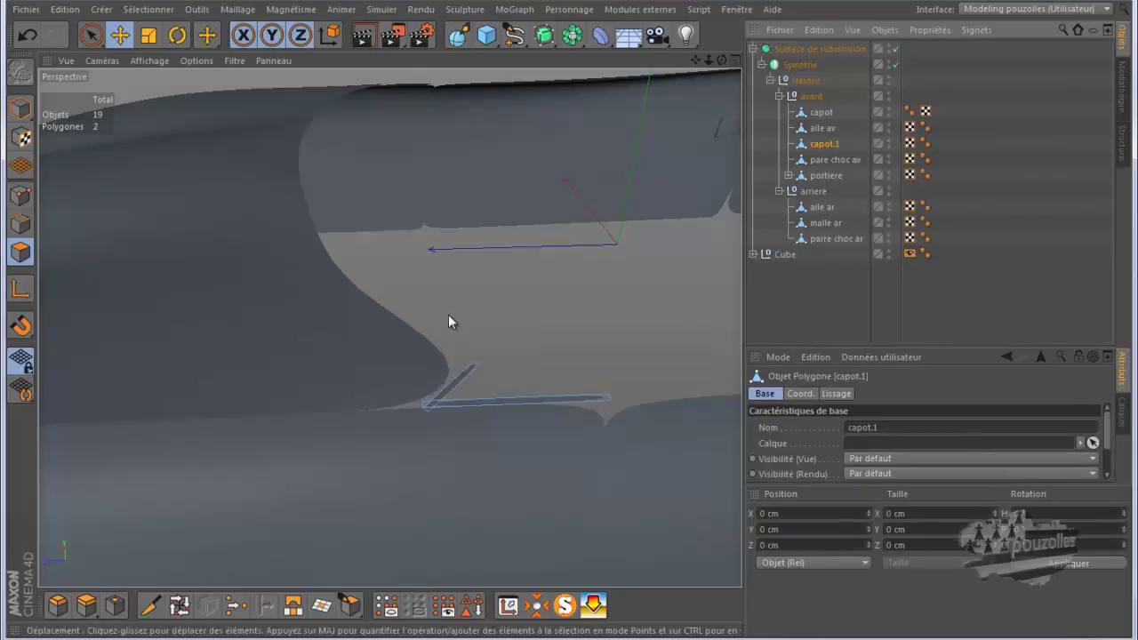
left_click(20, 196)
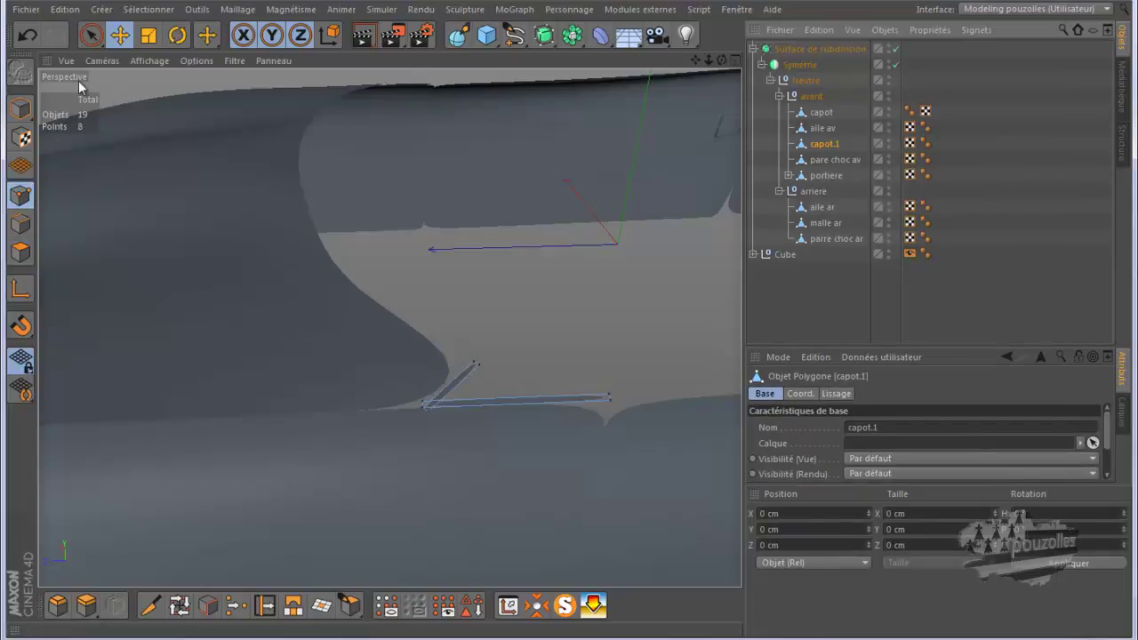
left_click(91, 34)
Turn off Subdivision Surface smoothing to see the raw mesh.
scroll(399, 376, "up", 2)
scroll(401, 376, "up", 1)
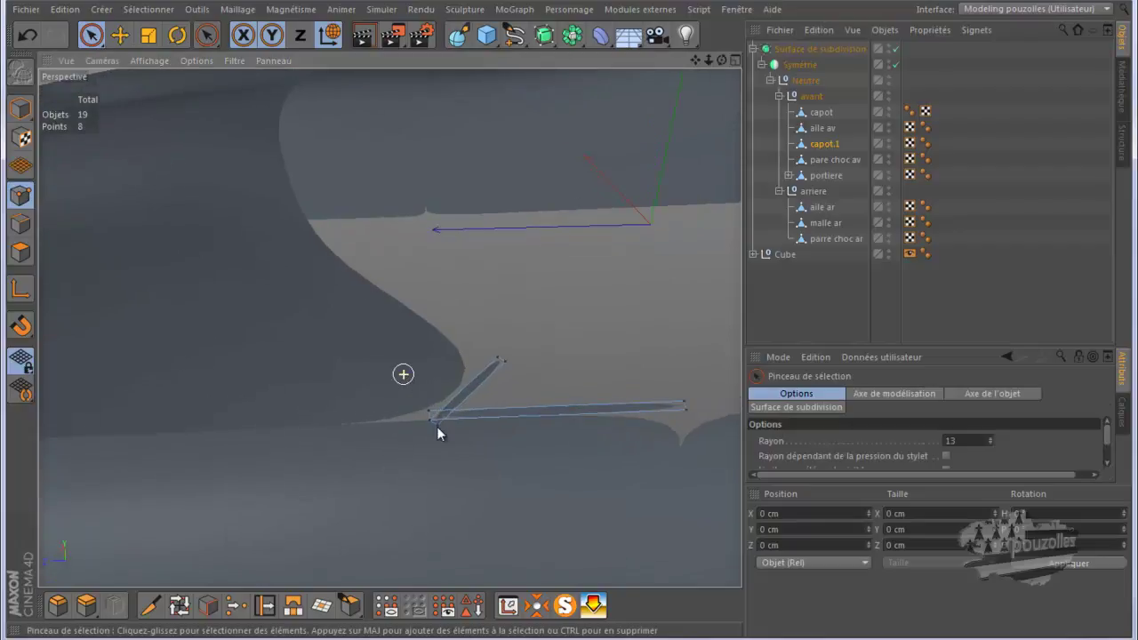
scroll(438, 441, "up", 2)
scroll(446, 445, "up", 1)
scroll(445, 446, "up", 1)
scroll(446, 446, "up", 1)
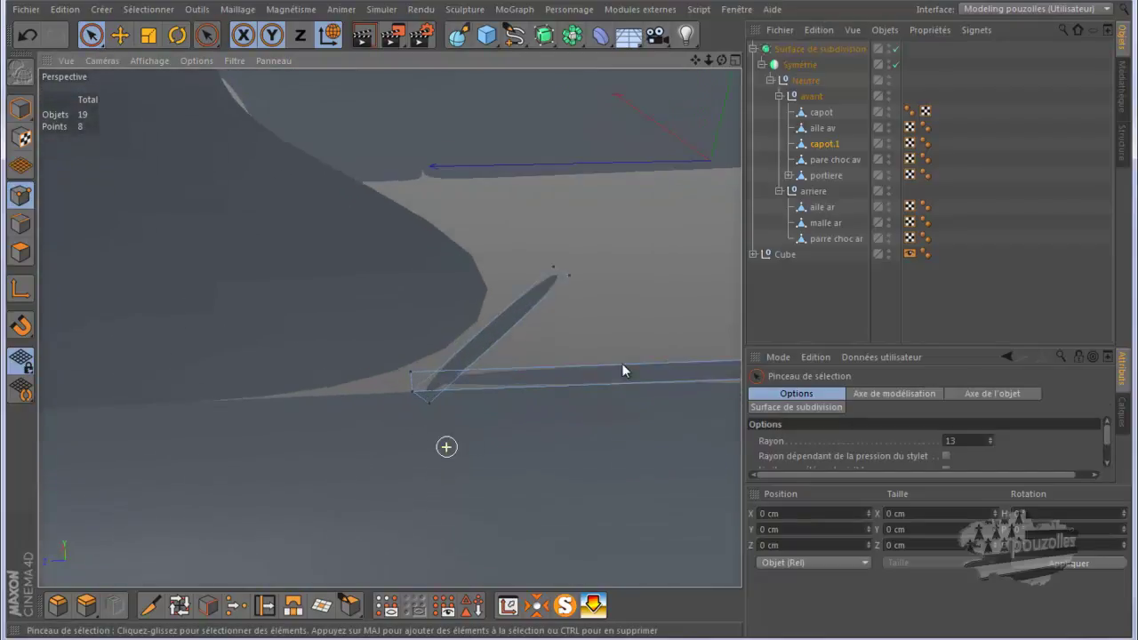
left_click(896, 48)
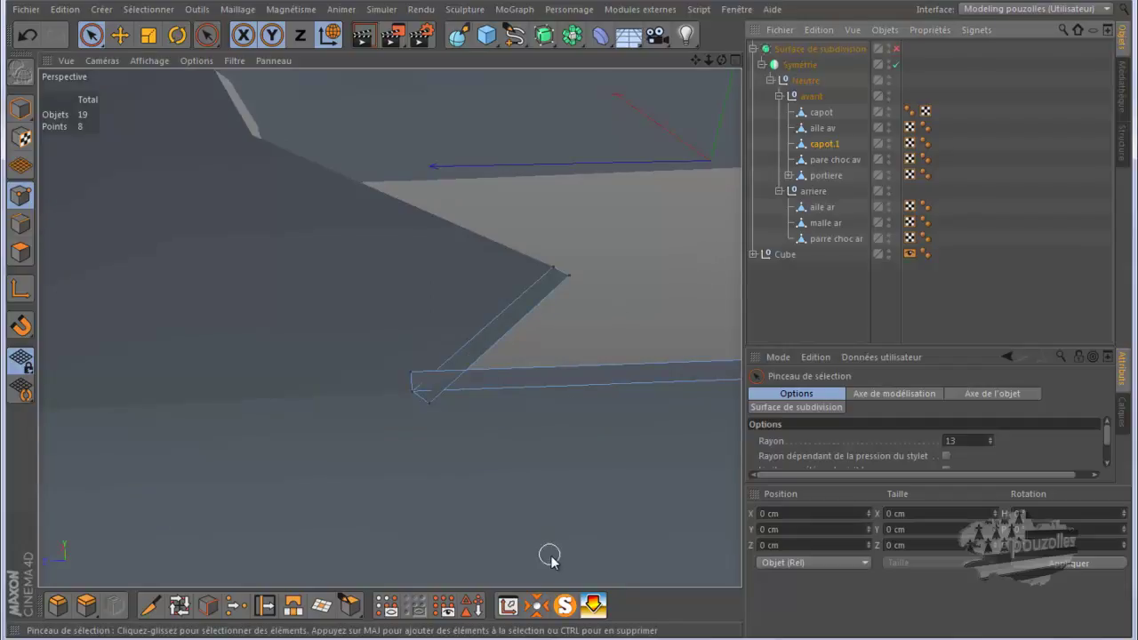
Solo capot.1 and orbit in close to where the strip's end meets the body.
left_click(565, 606)
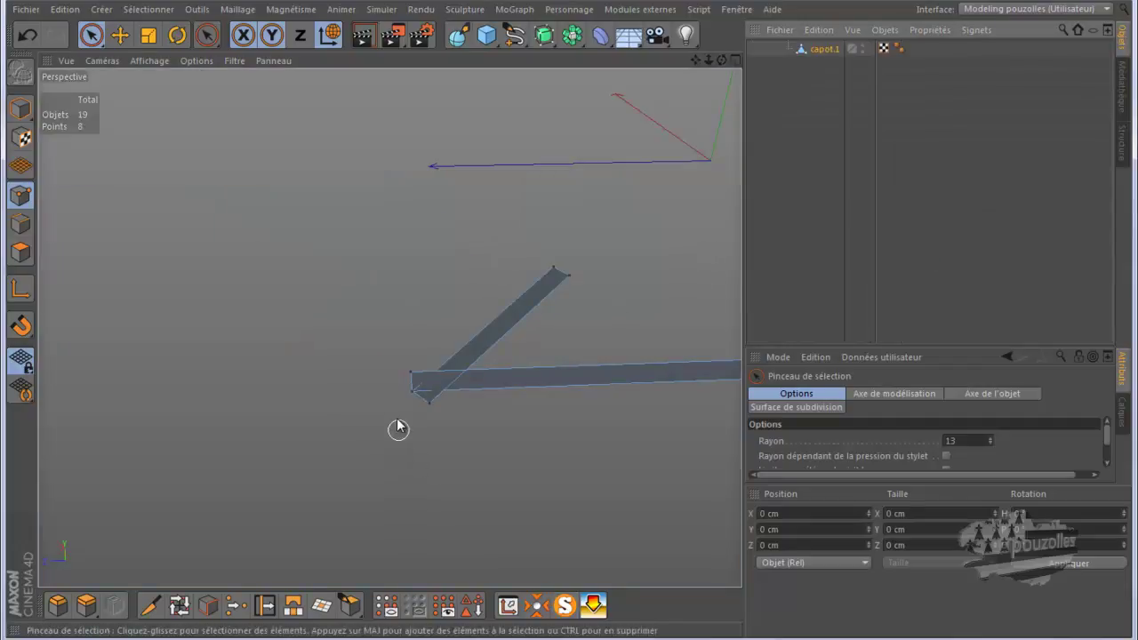
scroll(397, 427, "up", 2)
scroll(396, 427, "up", 3)
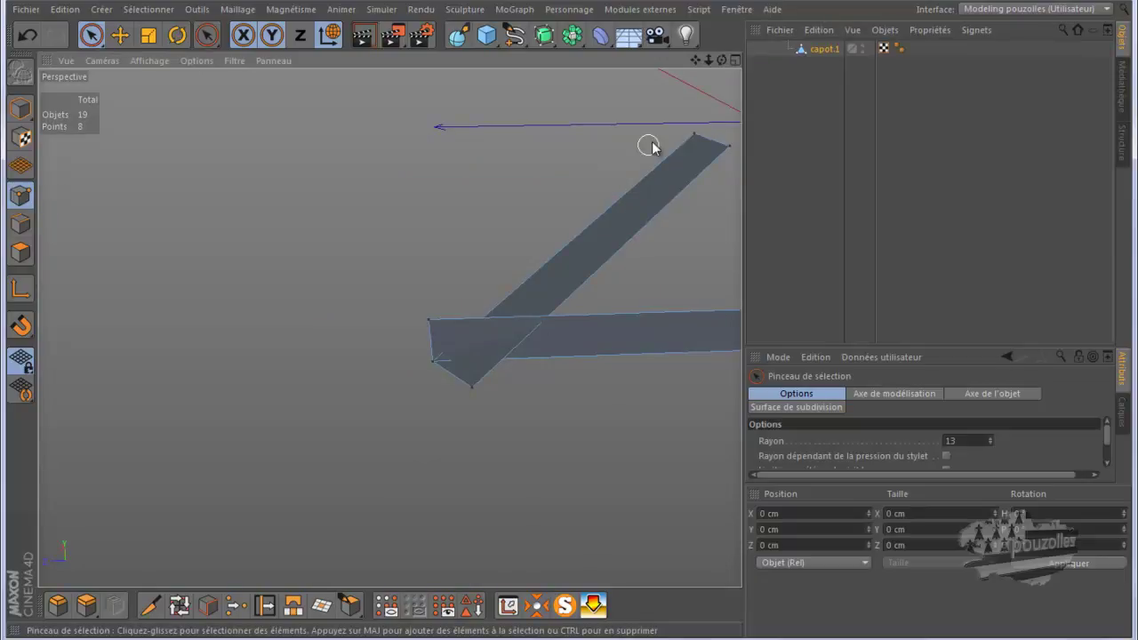
mouse_move(722, 60)
left_mouse_down()
mouse_move(570, 327)
mouse_move(613, 419)
mouse_move(584, 296)
mouse_move(566, 325)
mouse_move(577, 326)
mouse_move(511, 322)
mouse_move(557, 331)
mouse_move(709, 271)
left_mouse_up()
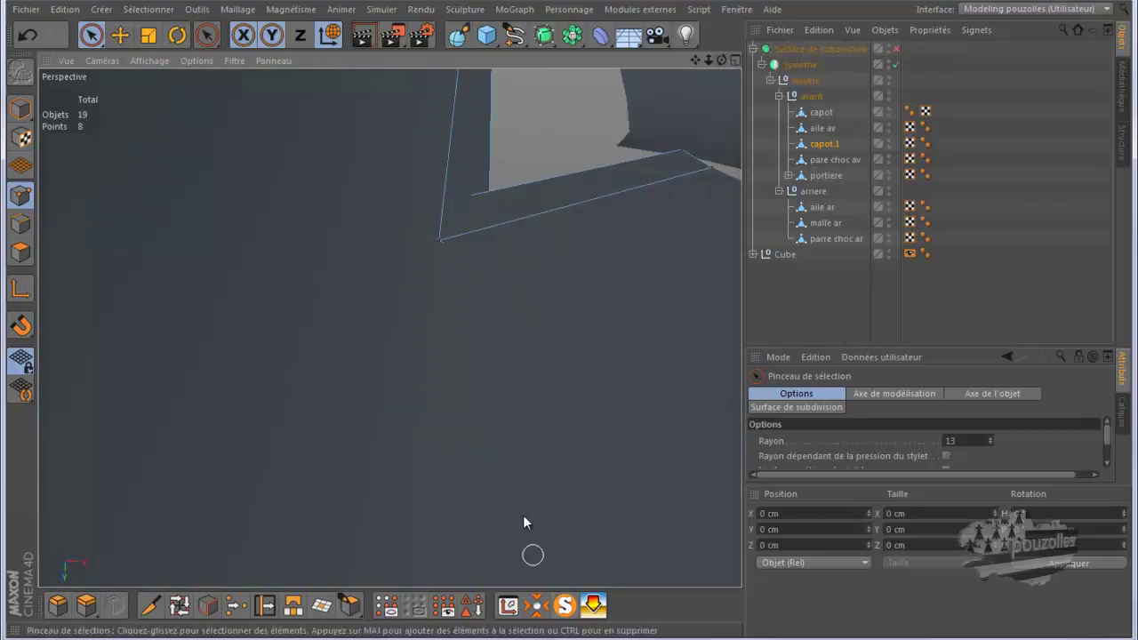
mouse_move(525, 523)
left_mouse_down()
mouse_move(406, 401)
mouse_move(381, 419)
left_mouse_up()
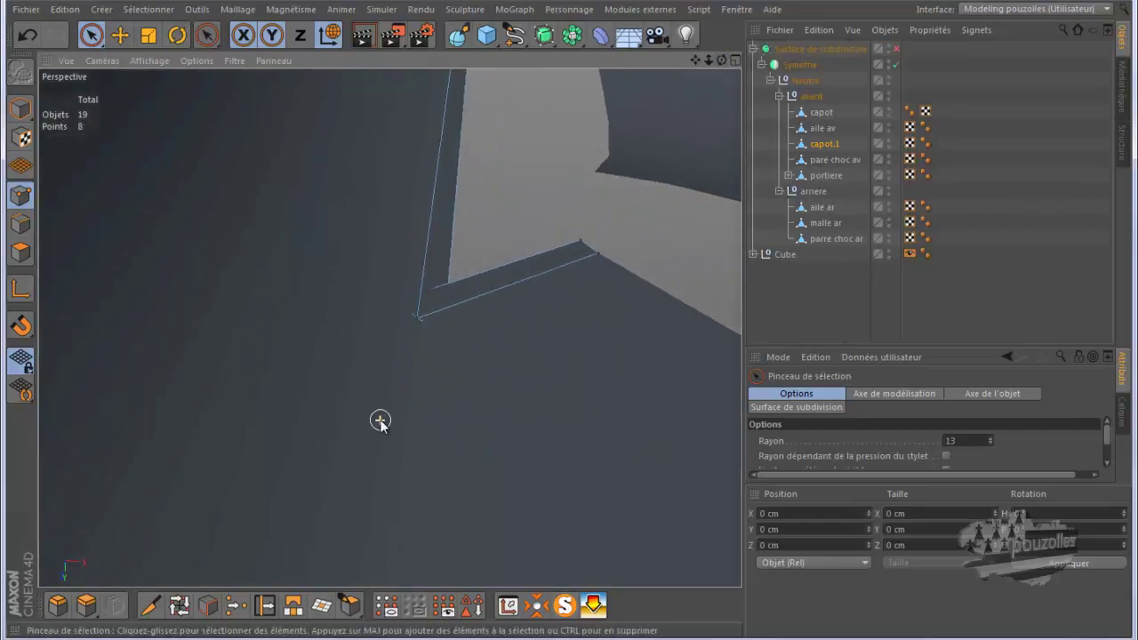
mouse_move(721, 60)
left_mouse_down()
mouse_move(563, 329)
mouse_move(550, 323)
mouse_move(579, 323)
mouse_move(561, 344)
mouse_move(570, 322)
left_mouse_up()
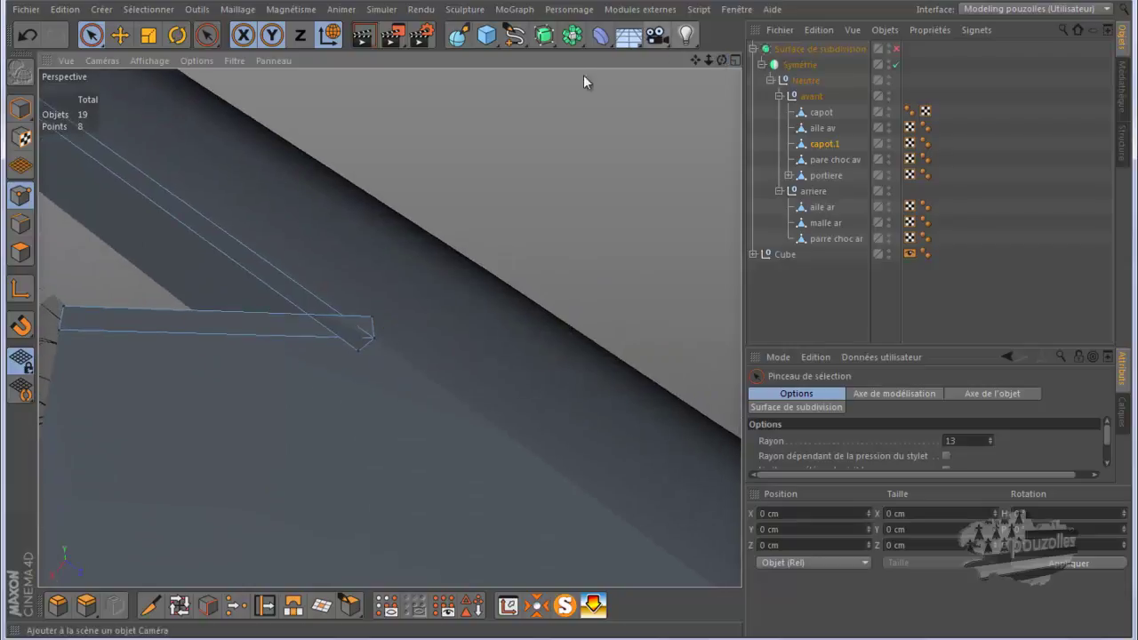
Weld the strip's two end points into a single corner point.
left_click(372, 317)
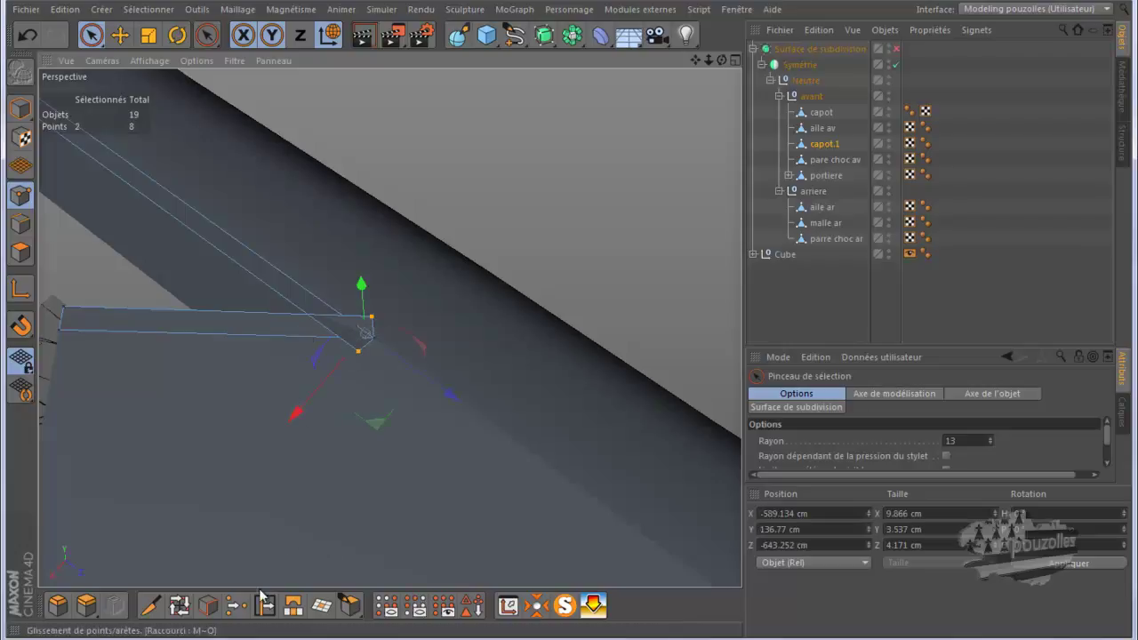
left_click(233, 608)
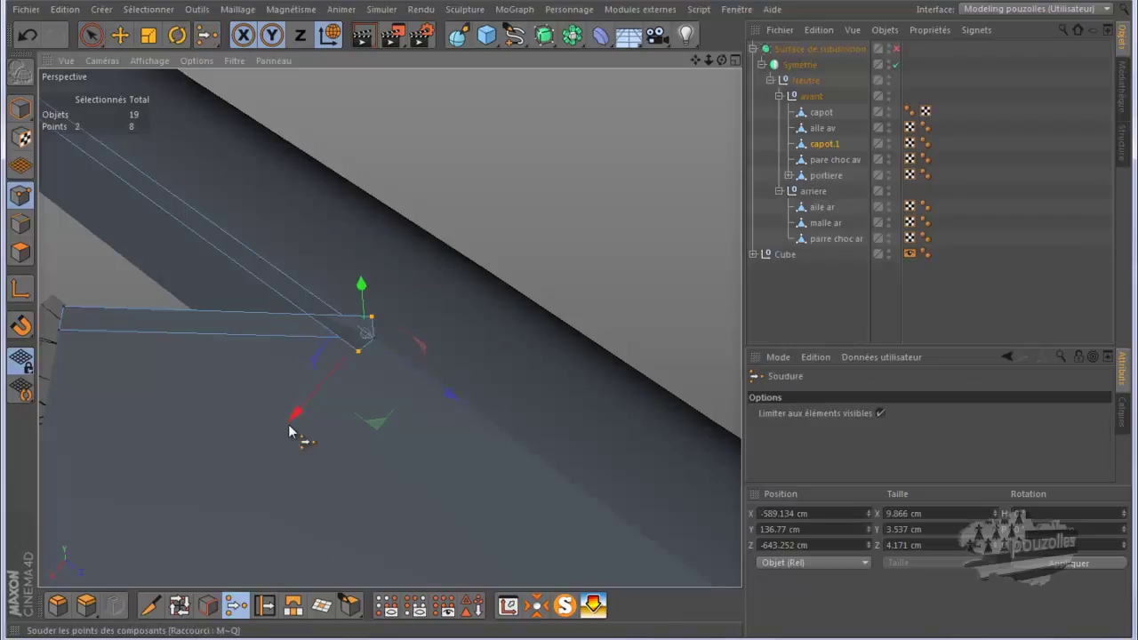
left_click(366, 336)
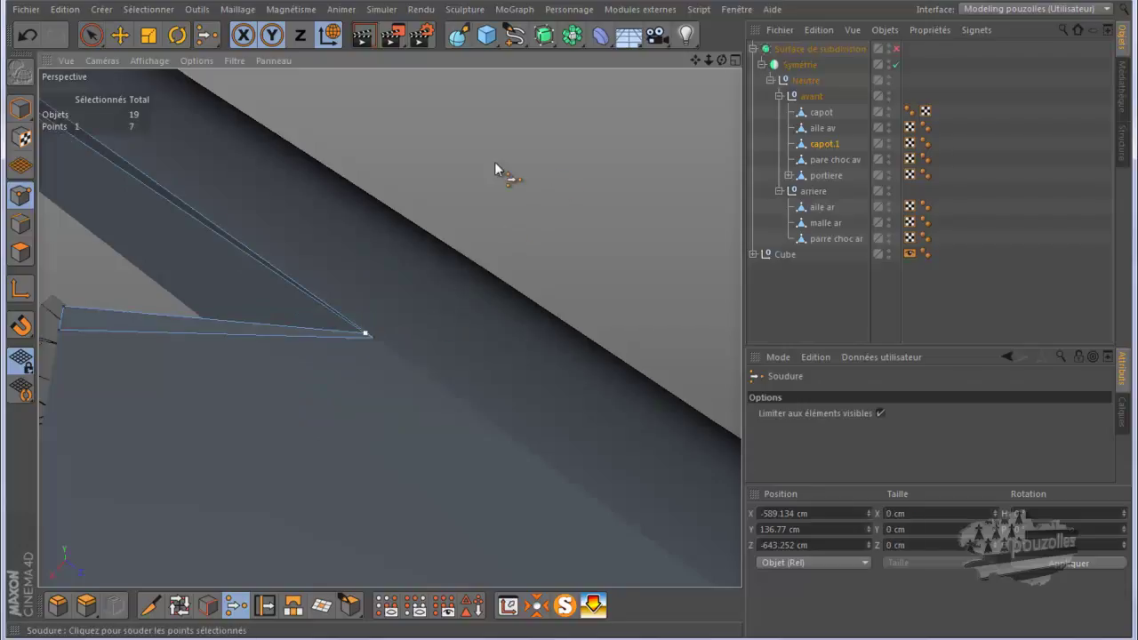
Move the welded point 2.837 cm along Z and nudge it slightly along X.
left_click(119, 35)
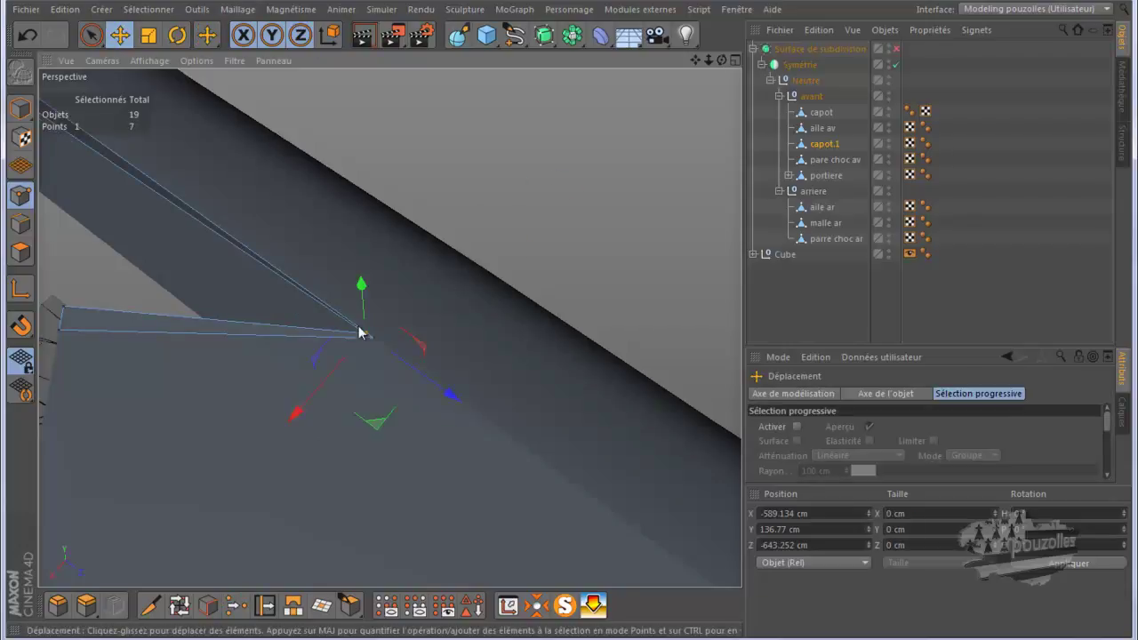
left_click_drag(448, 396, 438, 397)
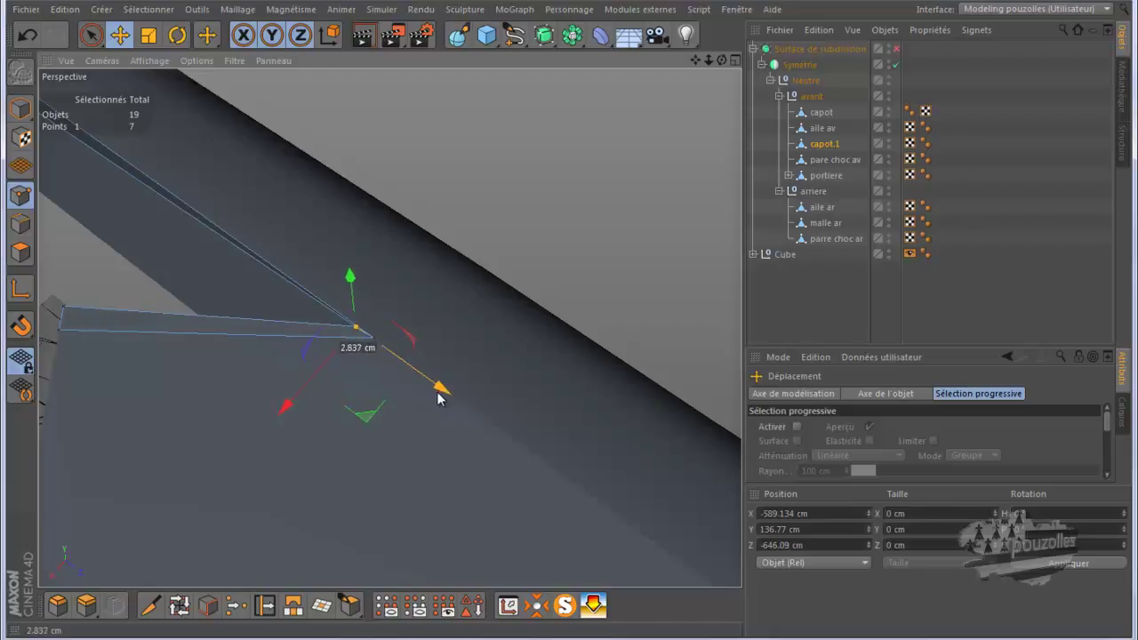
left_click_drag(287, 401, 320, 361)
scroll(577, 220, "down", 2)
scroll(583, 229, "down", 2)
scroll(582, 229, "down", 1)
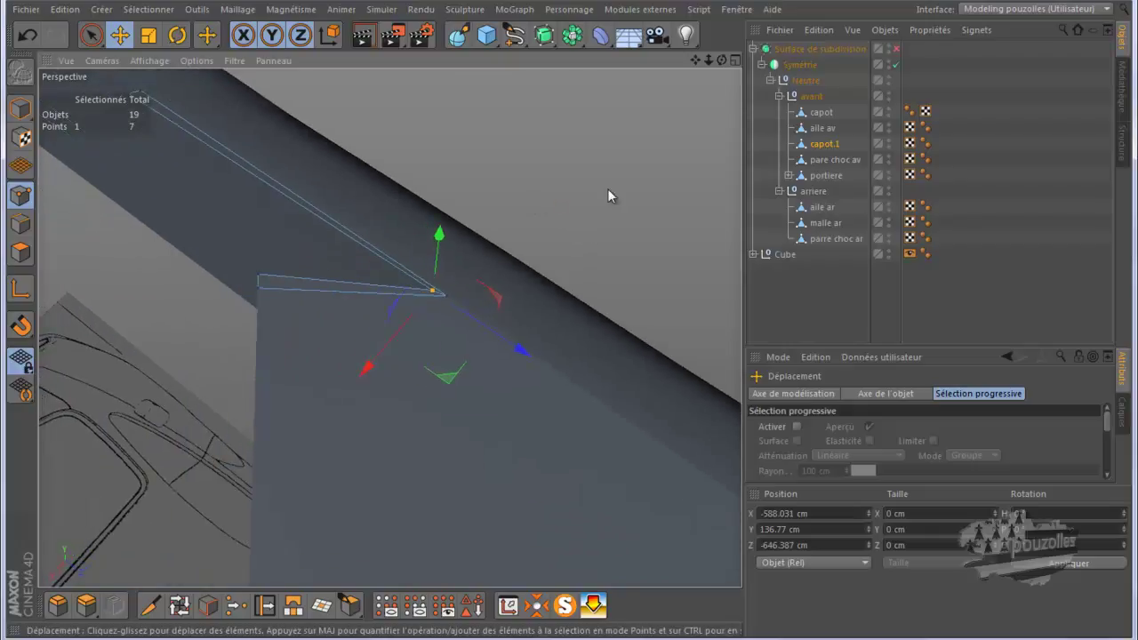
mouse_move(722, 61)
left_mouse_down()
mouse_move(568, 320)
mouse_move(245, 371)
left_mouse_up()
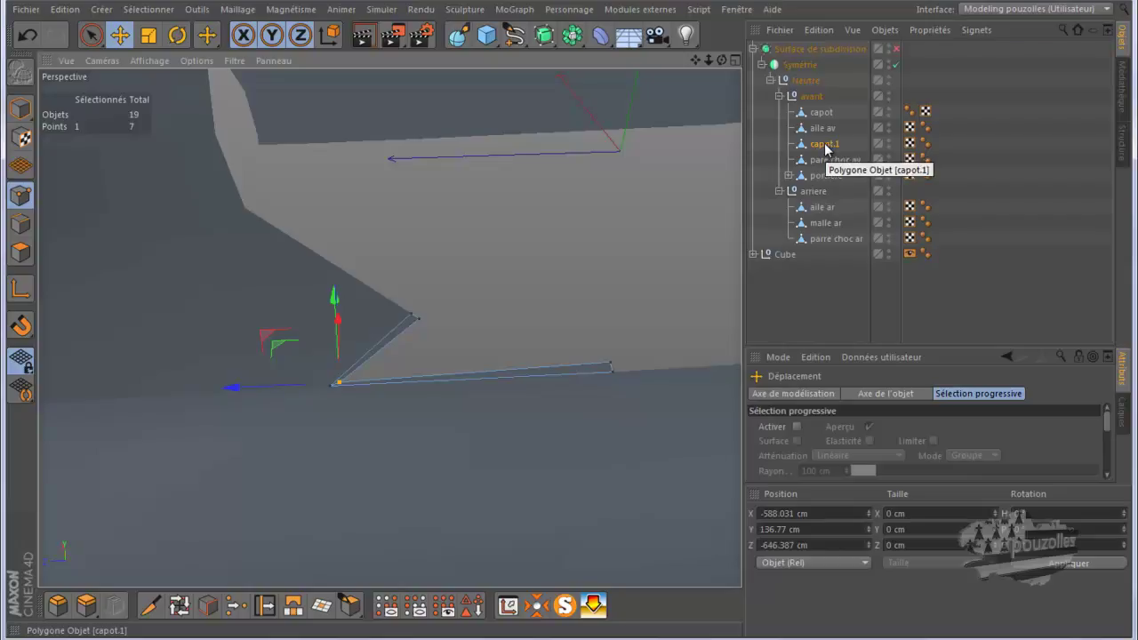
Move capot.1 into the arriere group and connect it with aile ar.
left_click(828, 148)
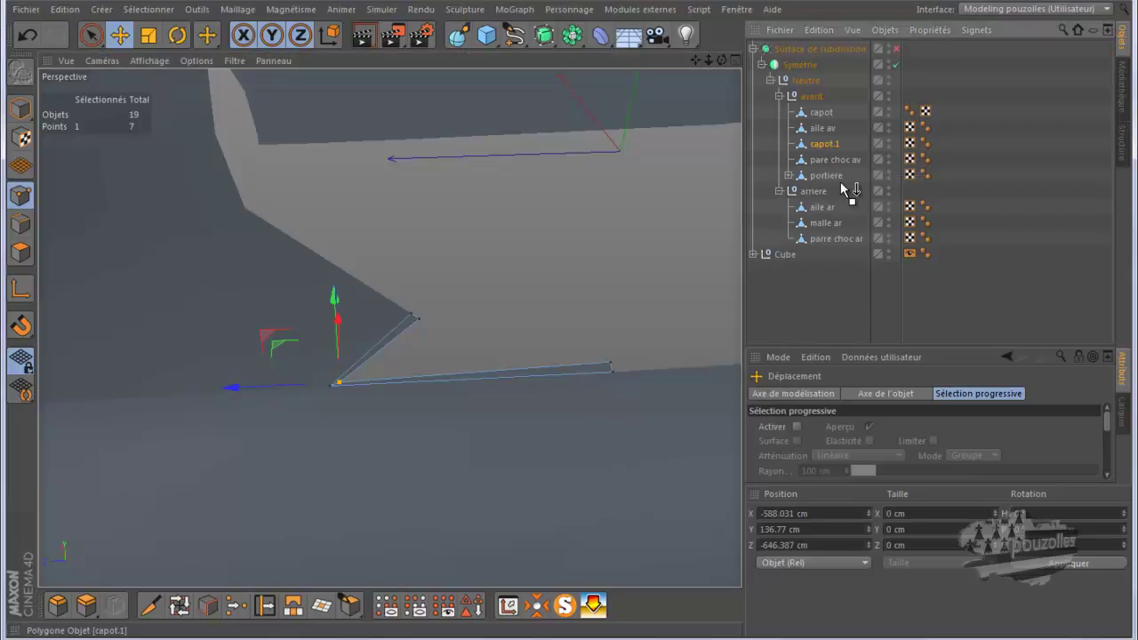
left_click_drag(825, 149, 822, 210)
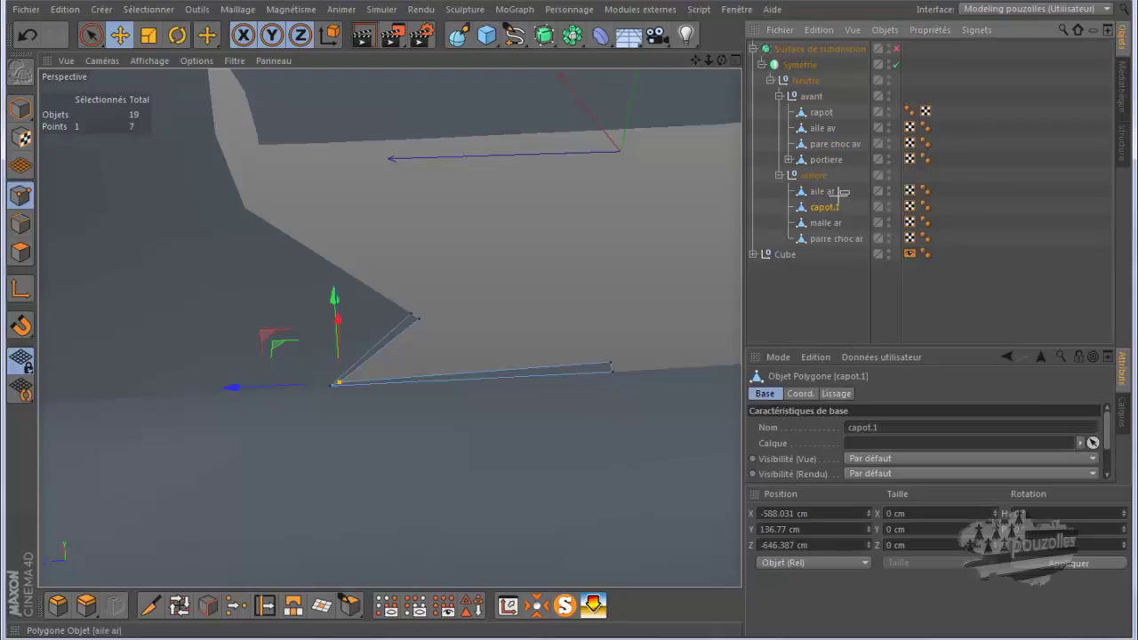
right_click(817, 216)
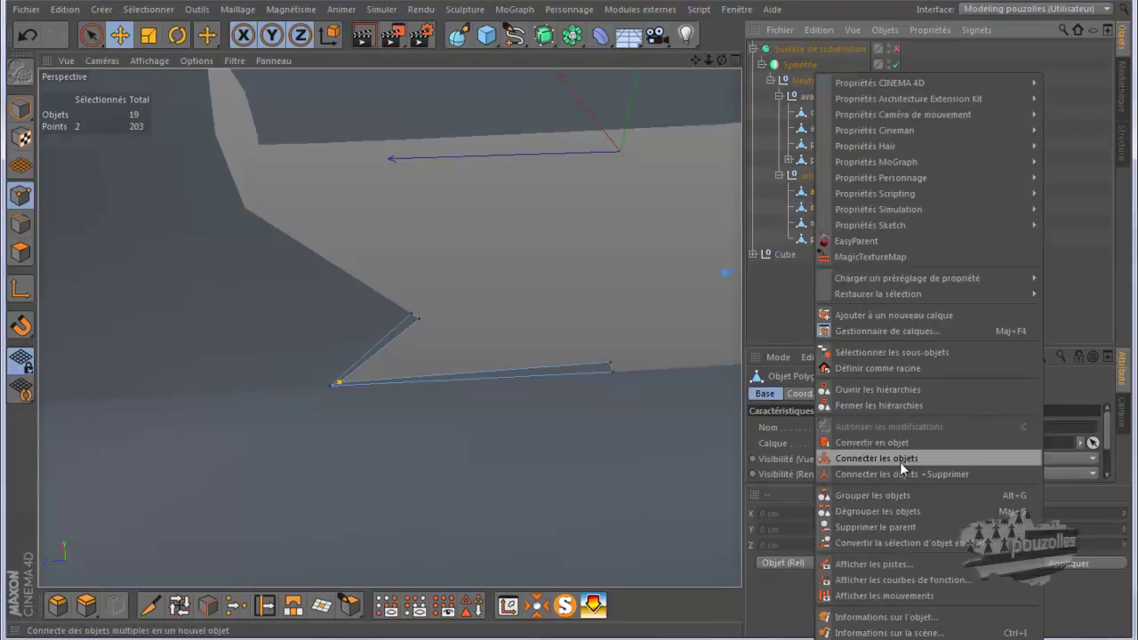
left_click(901, 471)
Rename the merged aile ar.1 object back to aile ar.
double_click(829, 191)
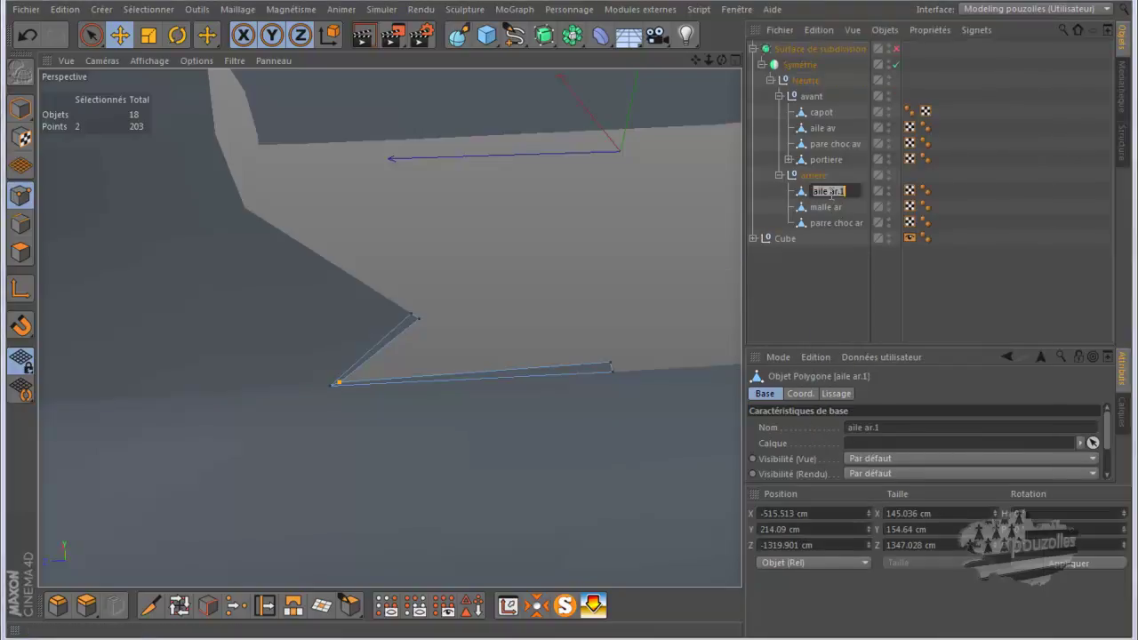
left_click(859, 189)
key("Return")
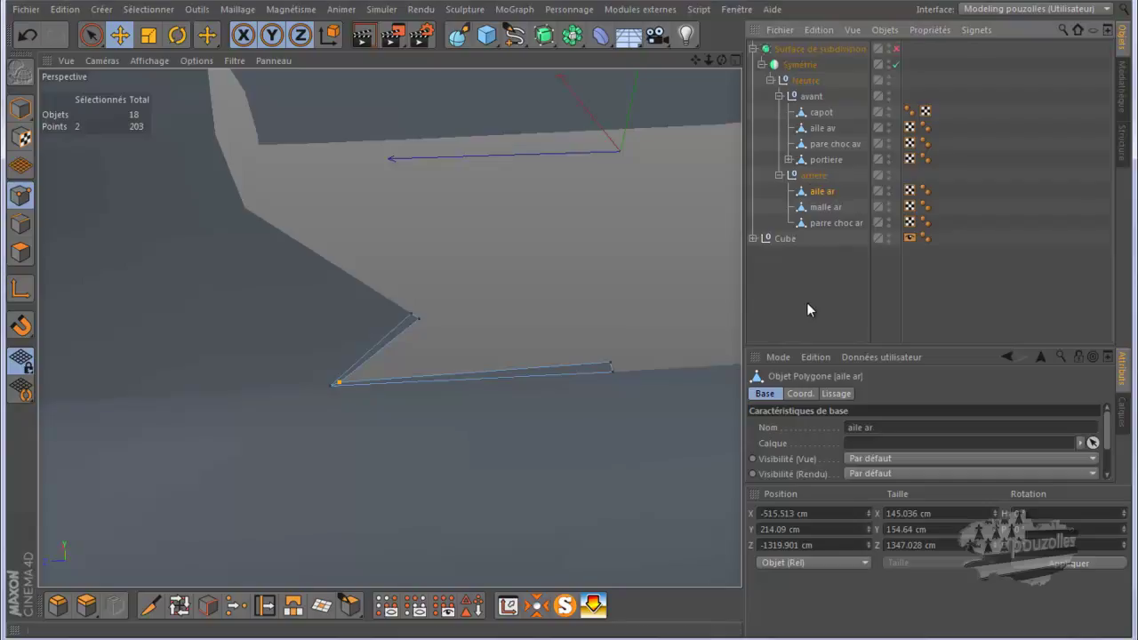
Select the strip's tip point together with the fender grid's corner vertex.
scroll(451, 351, "down", 2)
scroll(442, 354, "down", 2)
scroll(383, 397, "down", 1)
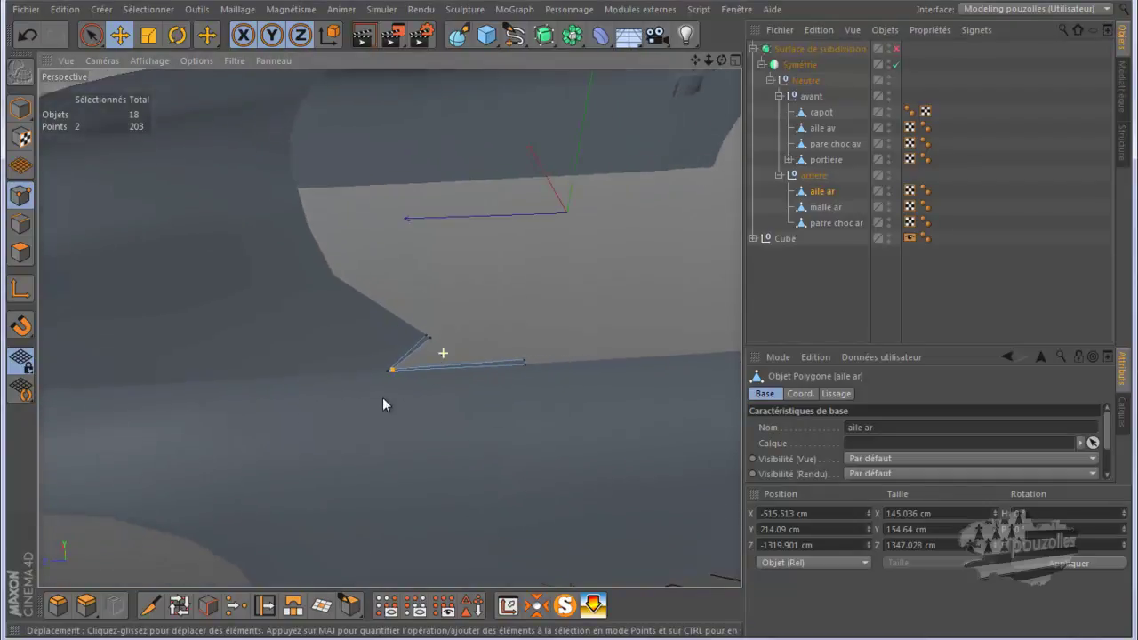
scroll(372, 413, "down", 1)
scroll(359, 416, "down", 1)
scroll(356, 415, "down", 1)
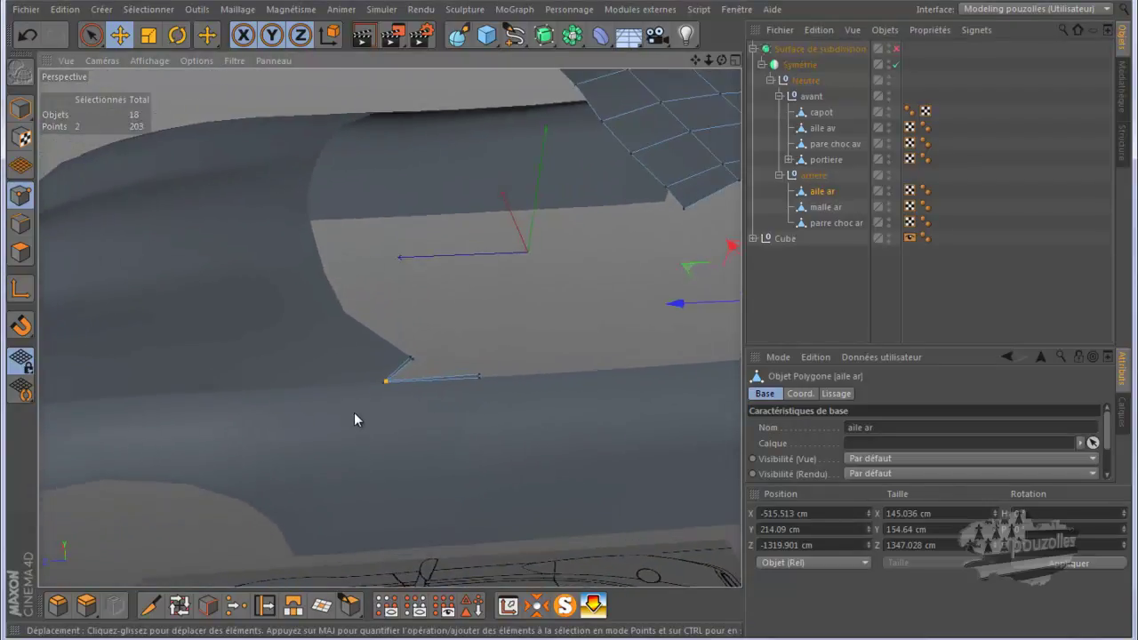
left_click(90, 35)
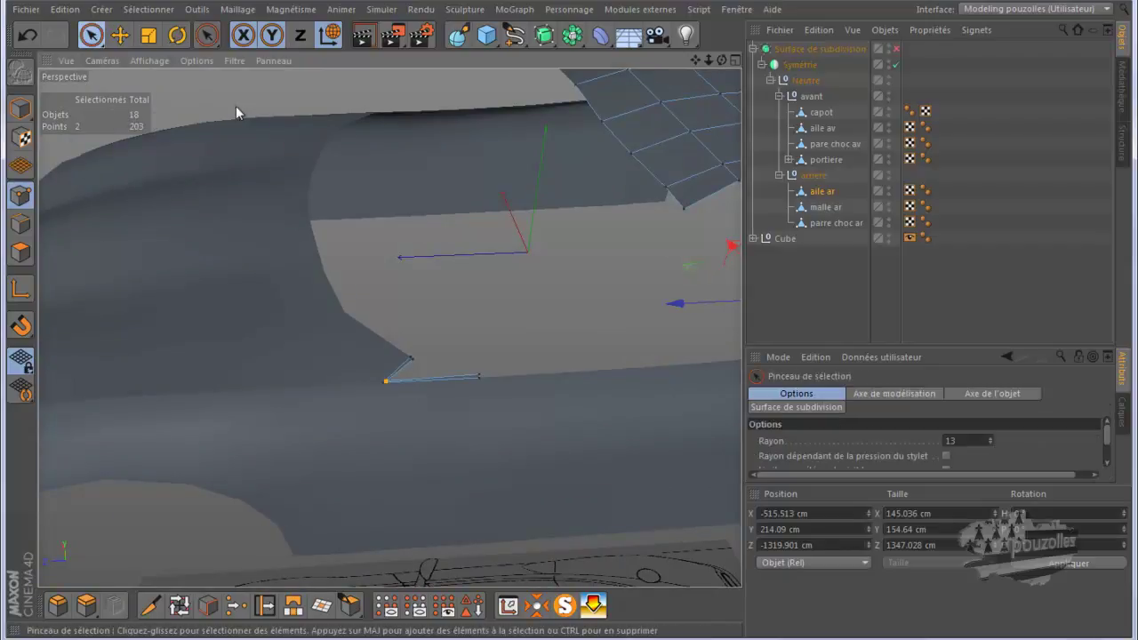
left_click(119, 35)
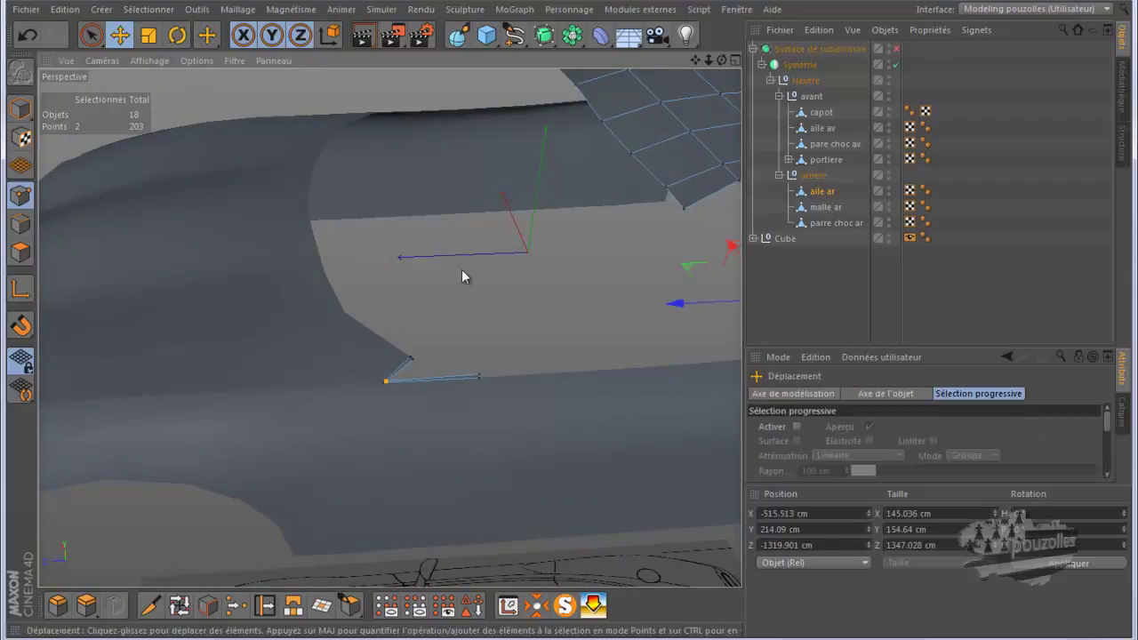
left_click(415, 357)
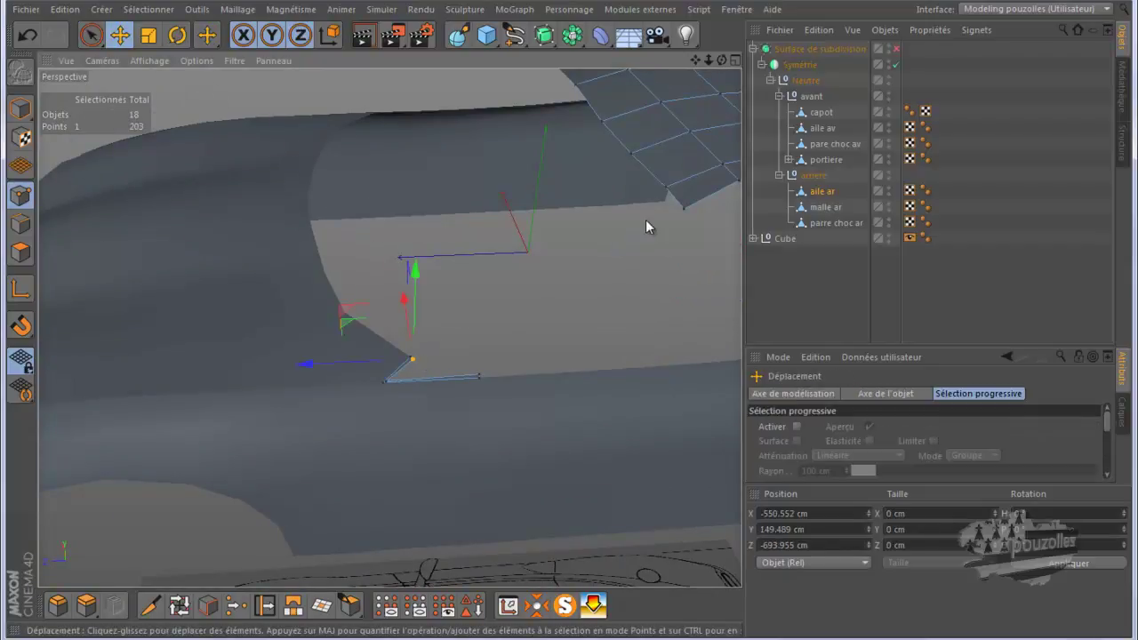
left_click(665, 188, "shift")
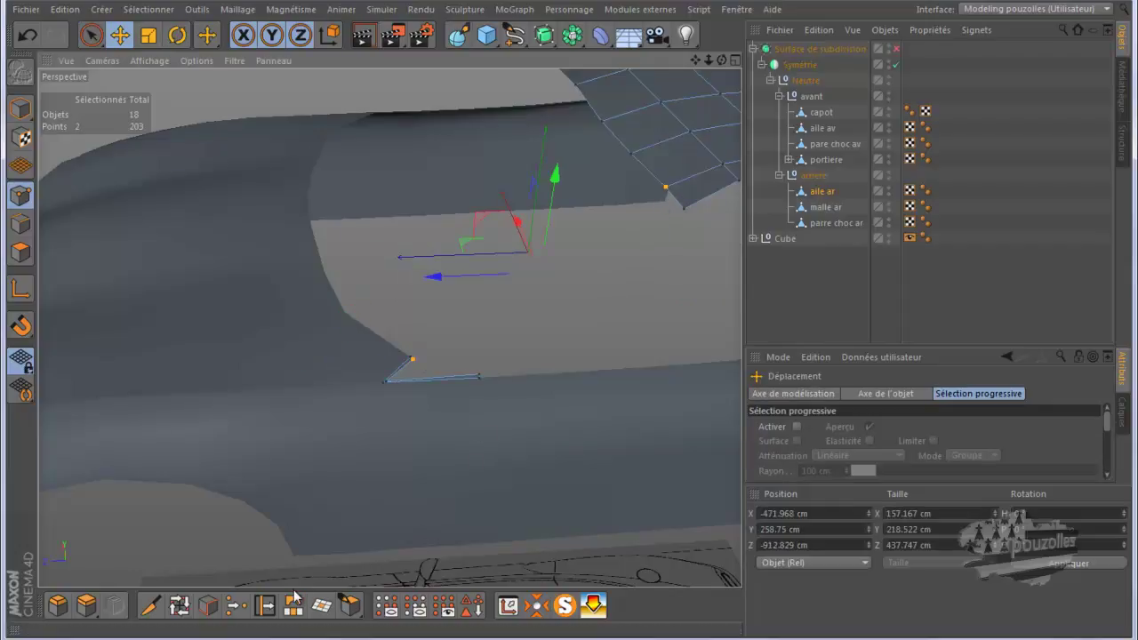
Try welding the tip to the grid vertex, undo it, and switch to Edges mode.
left_click(236, 606)
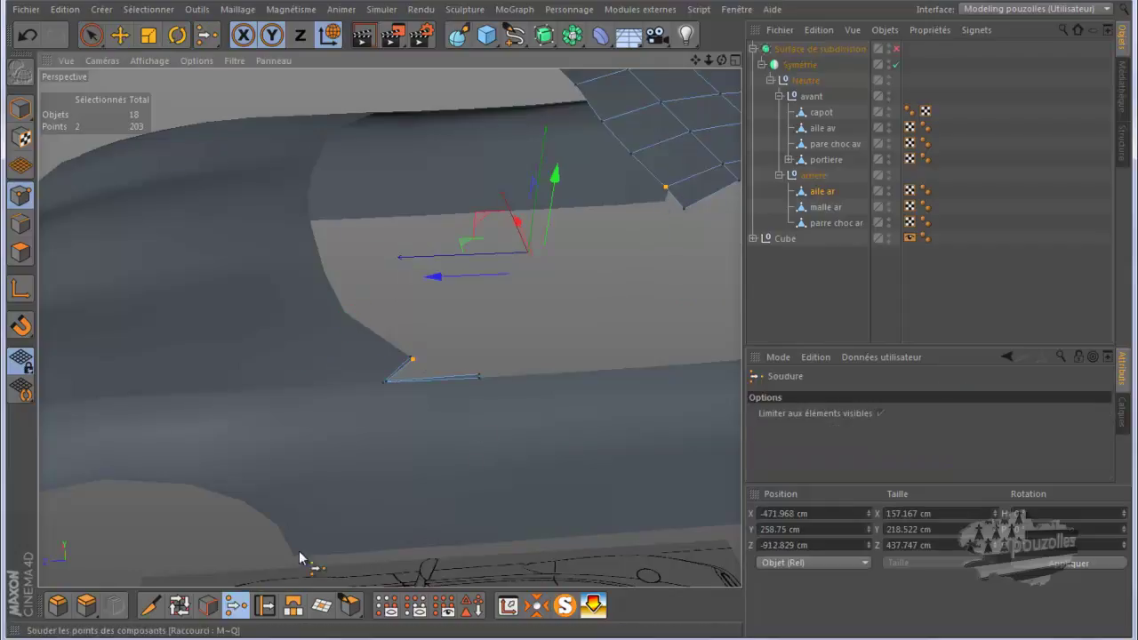
left_click(412, 362)
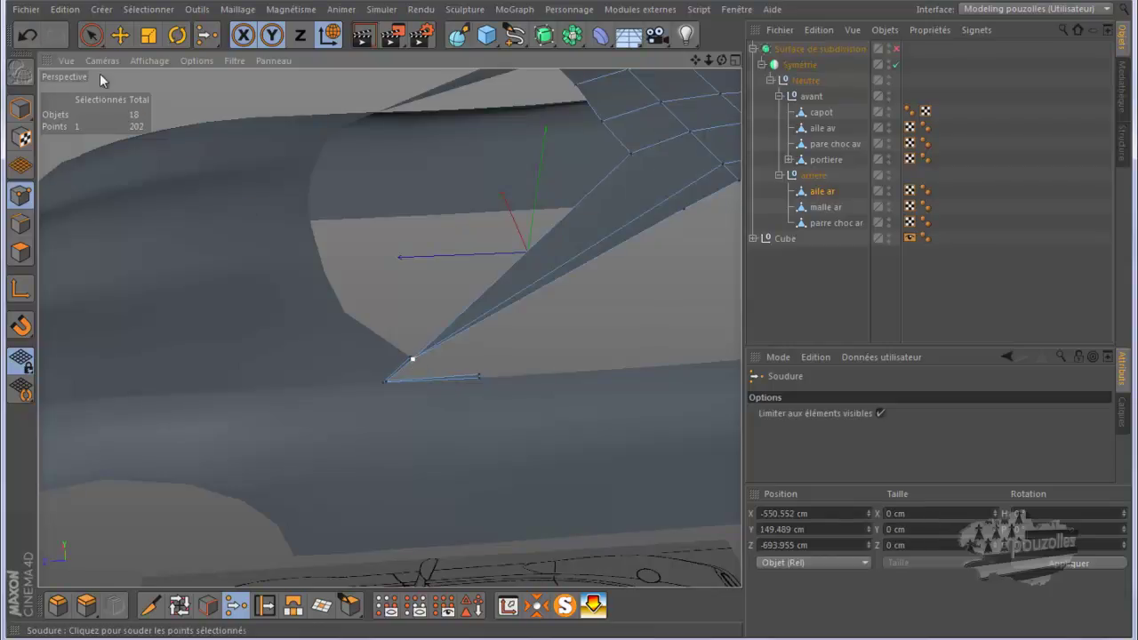
left_click(26, 35)
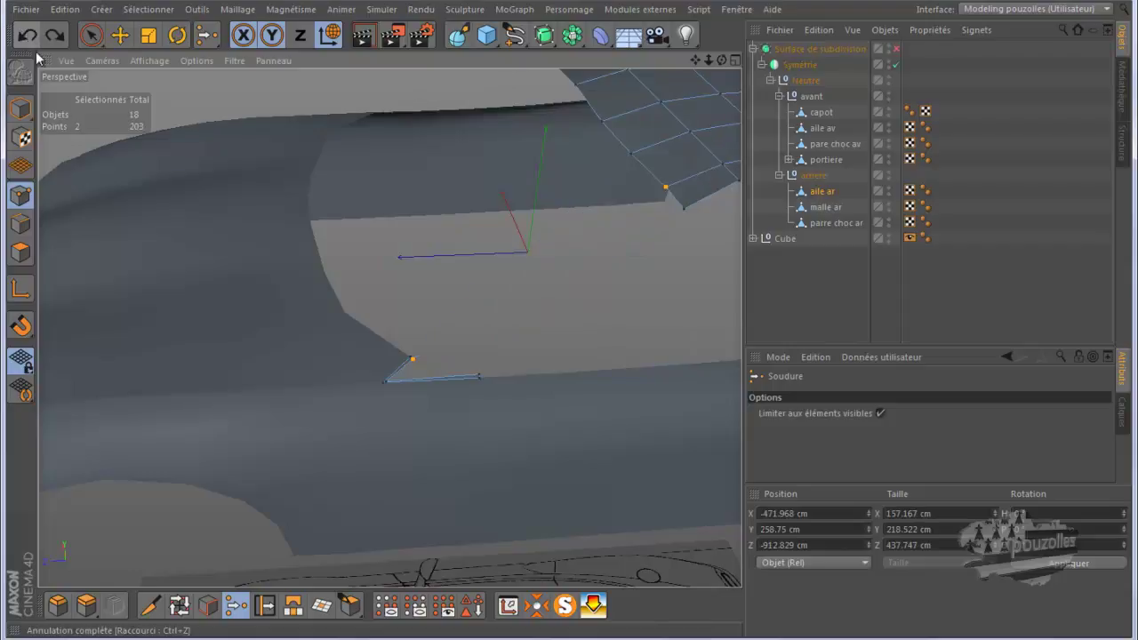
left_click(21, 223)
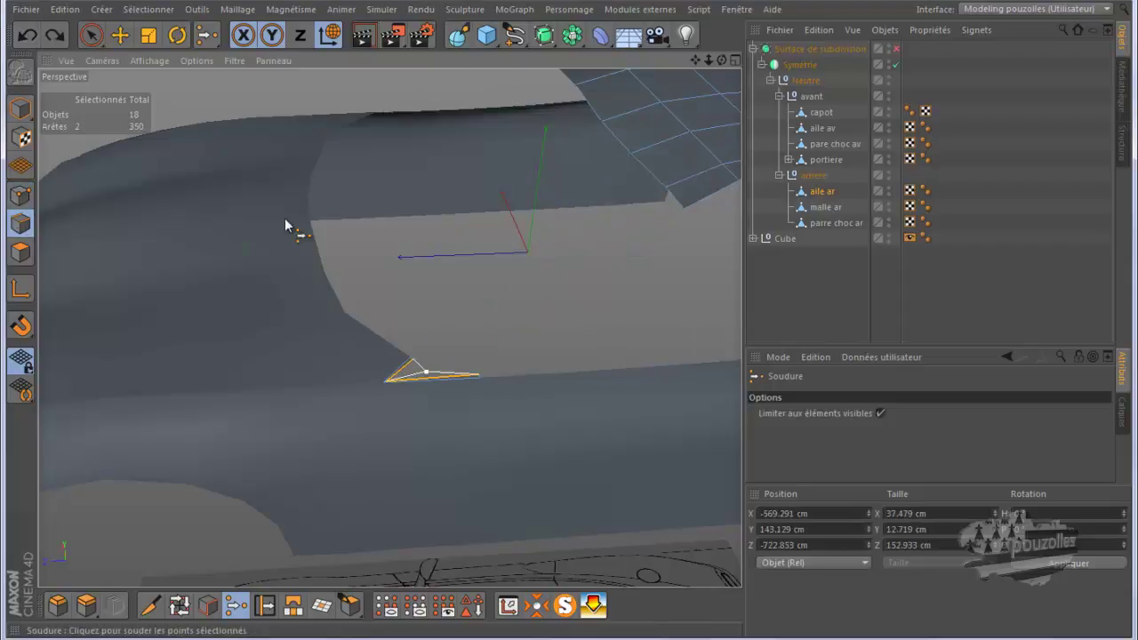
Try moving the selected edges, then undo back to the original selection.
left_click(120, 34)
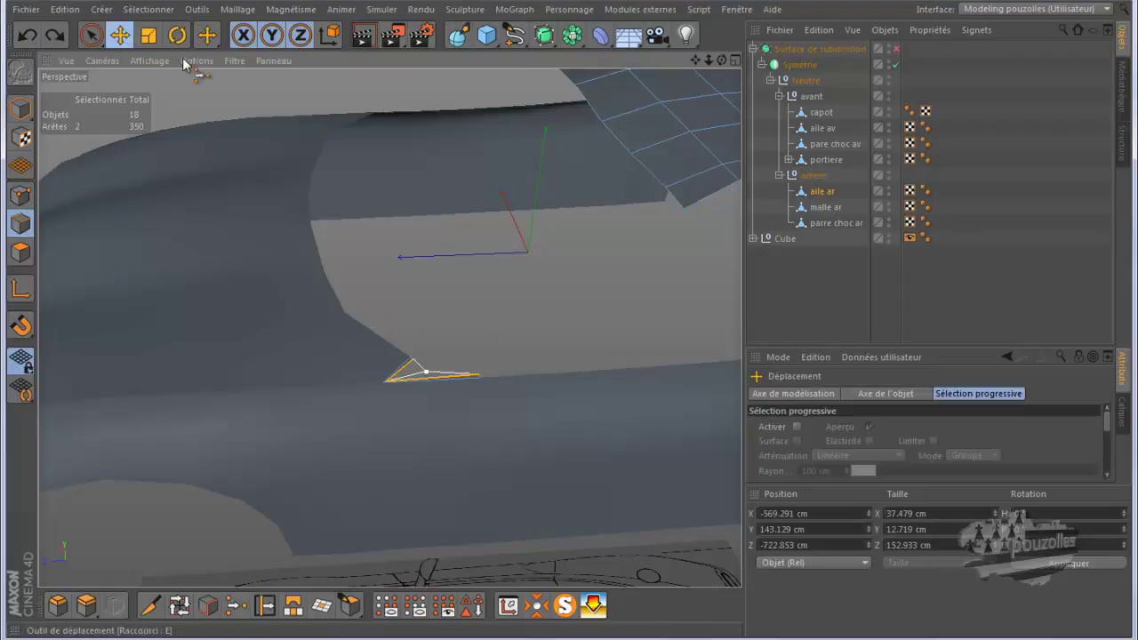
left_click_drag(678, 202, 555, 278)
left_click(27, 34)
left_click(26, 38)
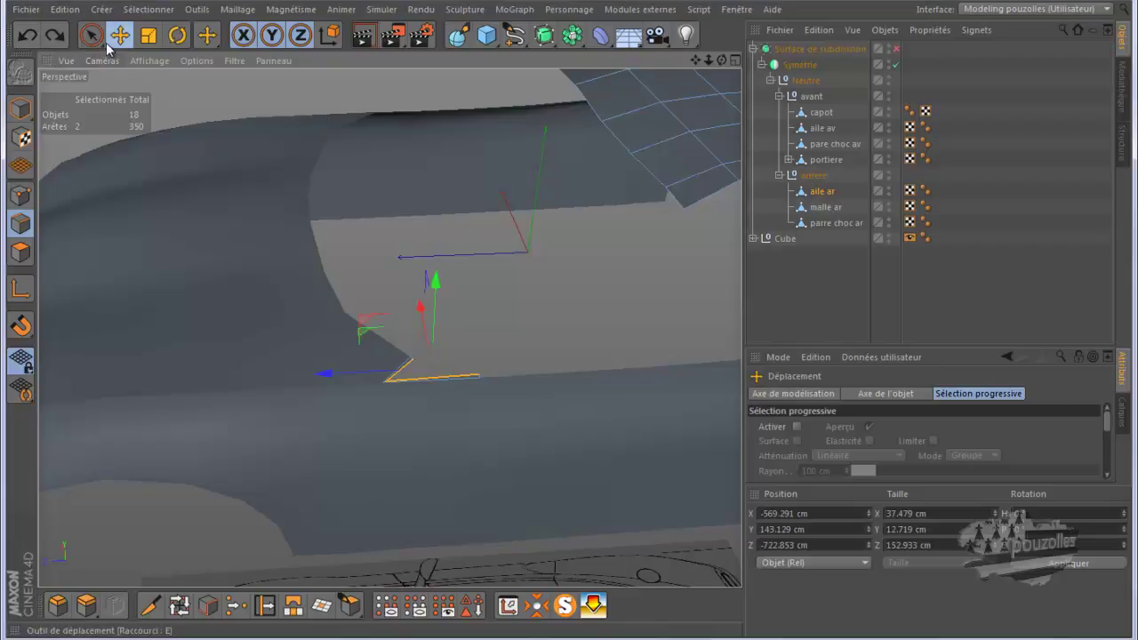
Bridge the upper open edge to the lower edge with a new polygon.
left_click(514, 306)
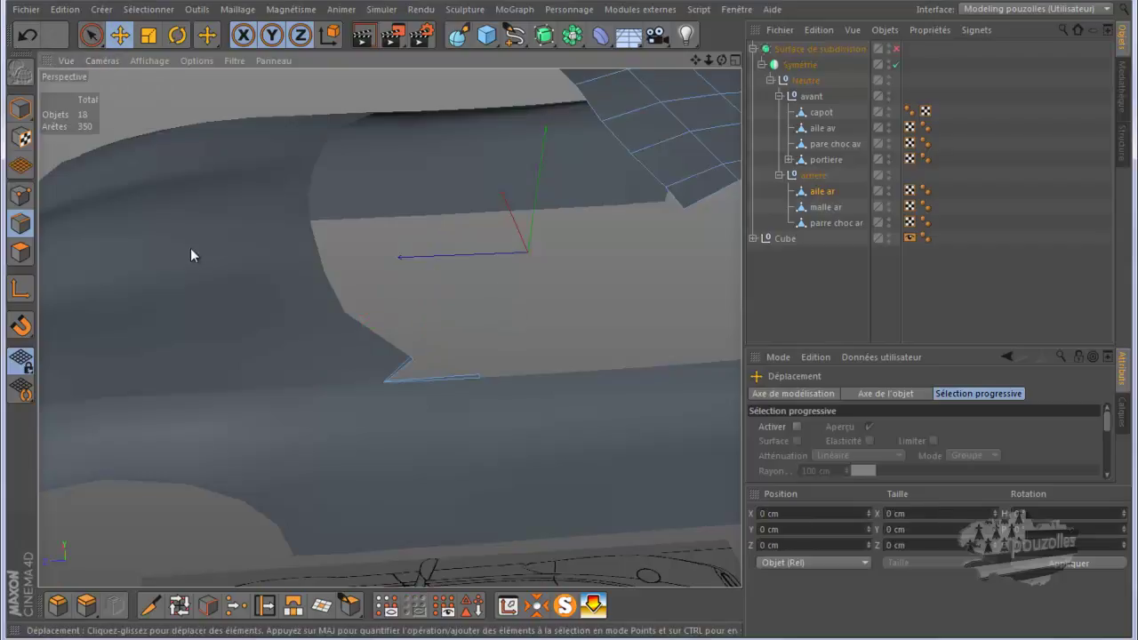
right_click(184, 107)
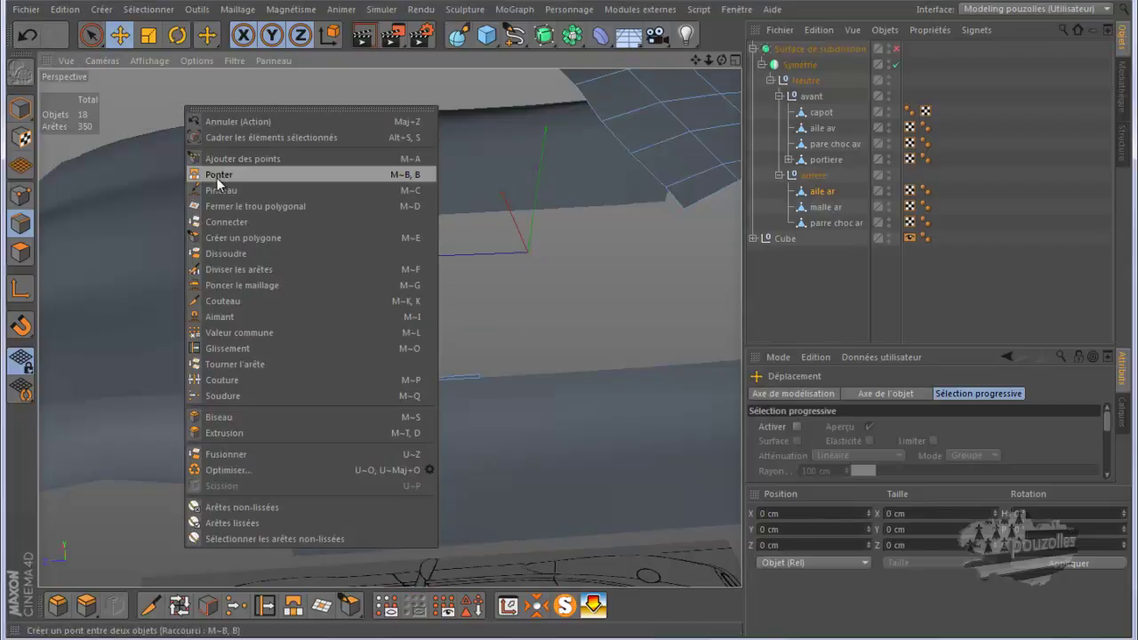
left_click(218, 175)
left_click_drag(675, 200, 385, 381)
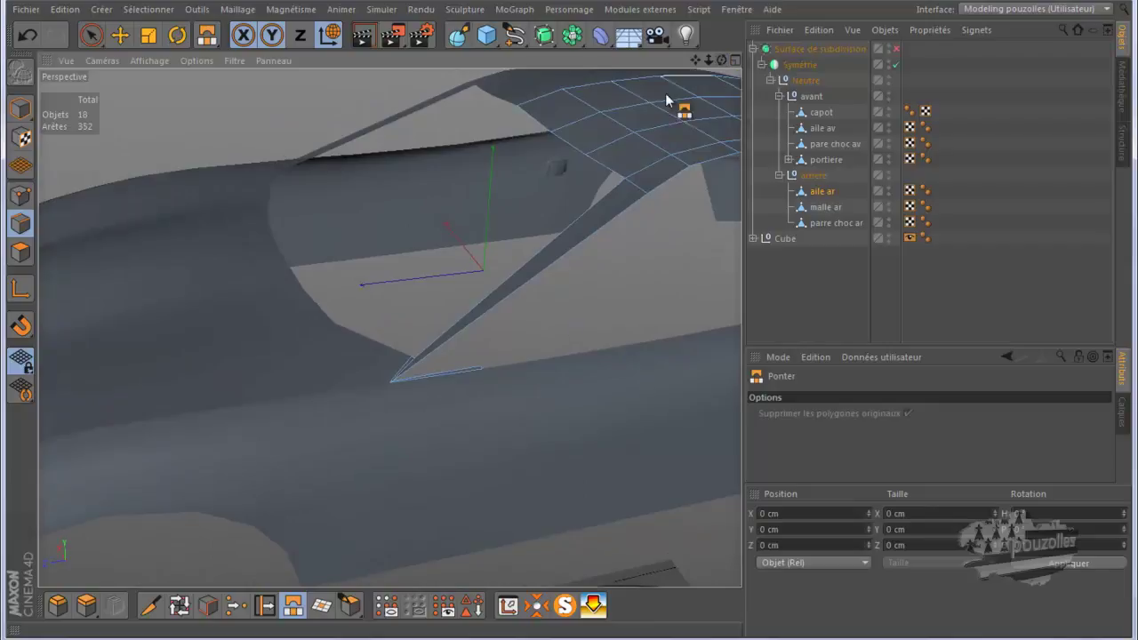
Maximise the top (Haut) blueprint view from the four-view layout.
middle_click(501, 414)
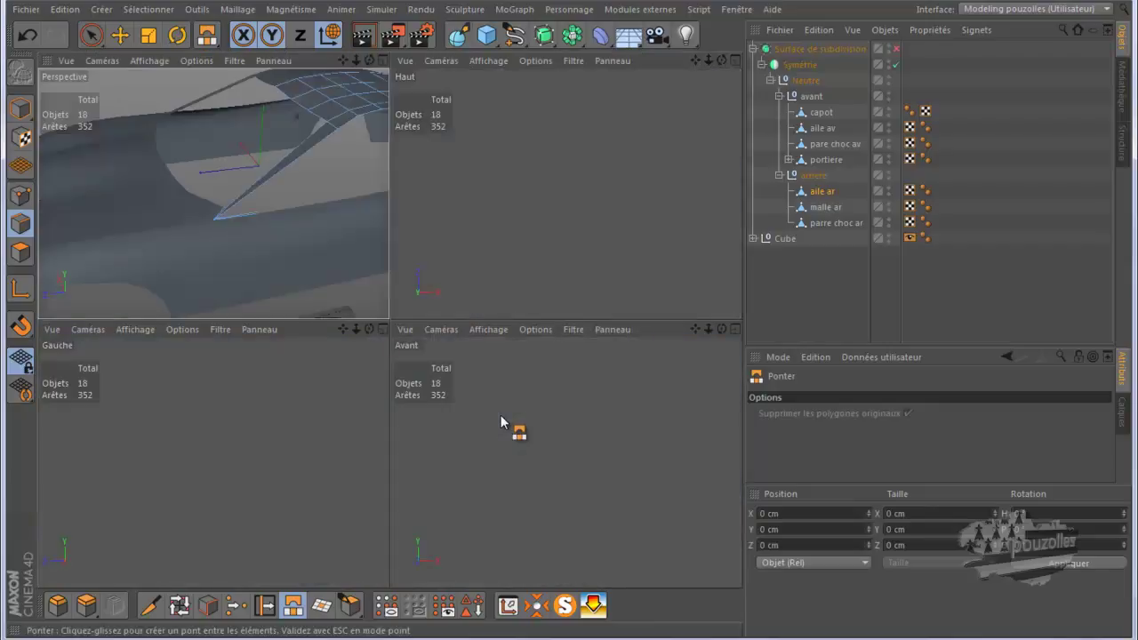
middle_click(541, 280)
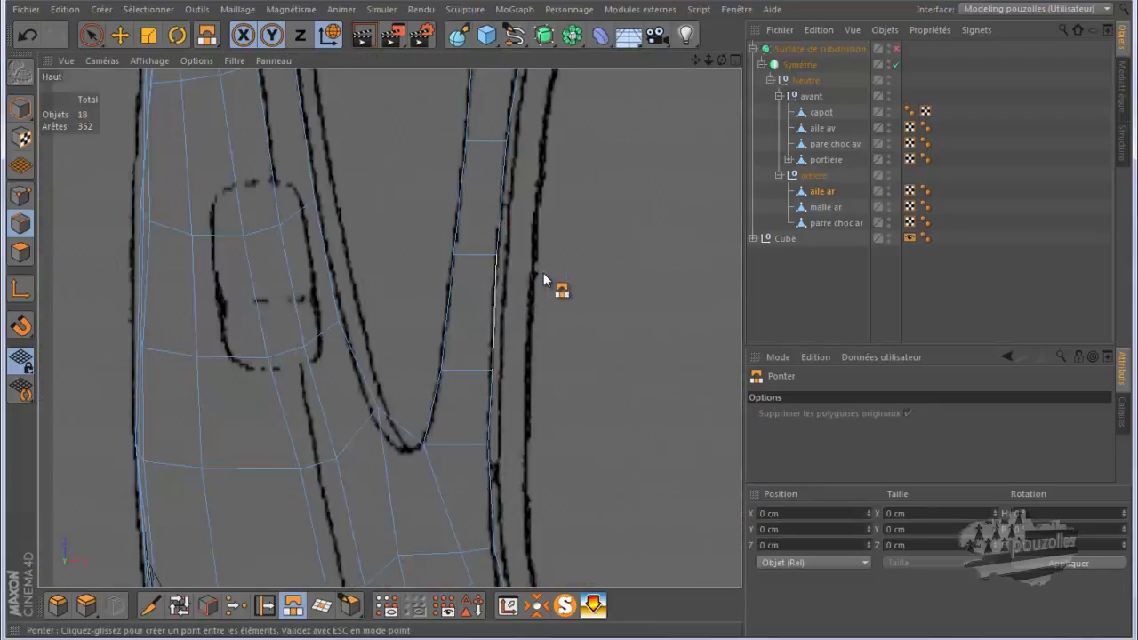
scroll(511, 356, "down", 2)
scroll(463, 449, "down", 2)
scroll(445, 444, "down", 2)
scroll(391, 352, "down", 2)
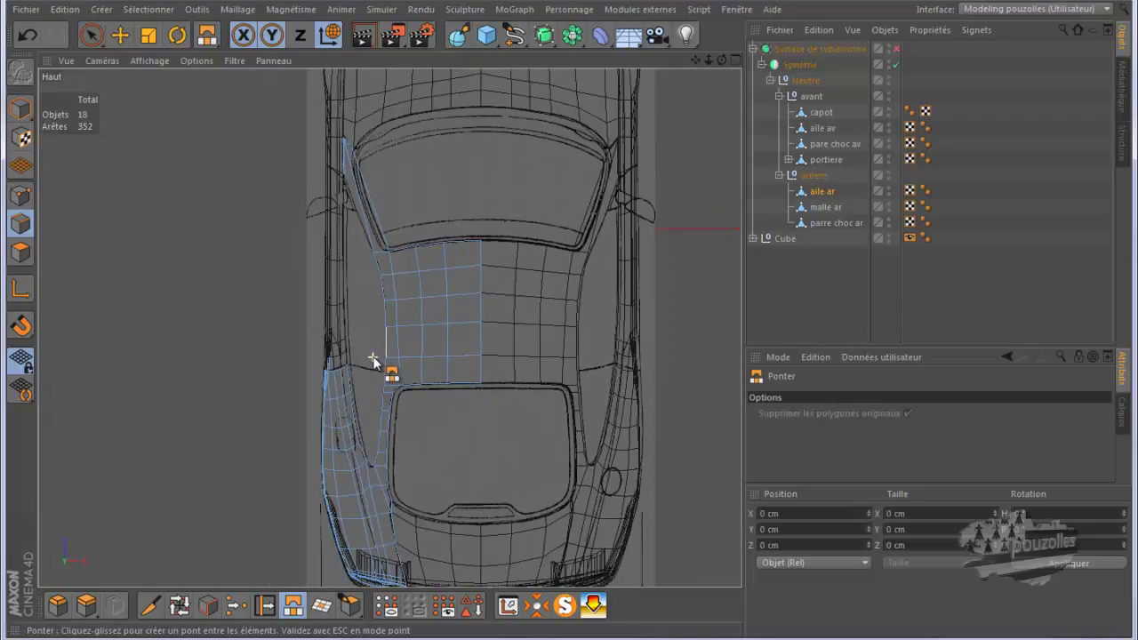
Zoom in on the windshield pillar and pick the Knife tool in Points mode.
scroll(347, 169, "up", 3)
scroll(345, 214, "up", 2)
scroll(347, 254, "up", 1)
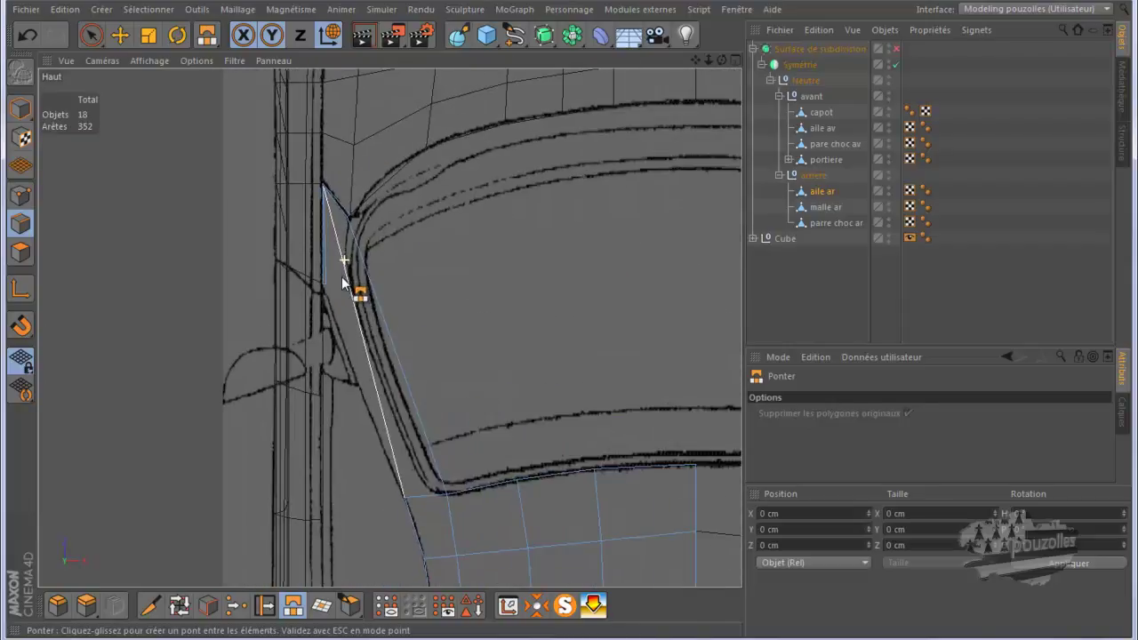
scroll(344, 285, "up", 2)
scroll(340, 292, "up", 2)
scroll(337, 290, "up", 1)
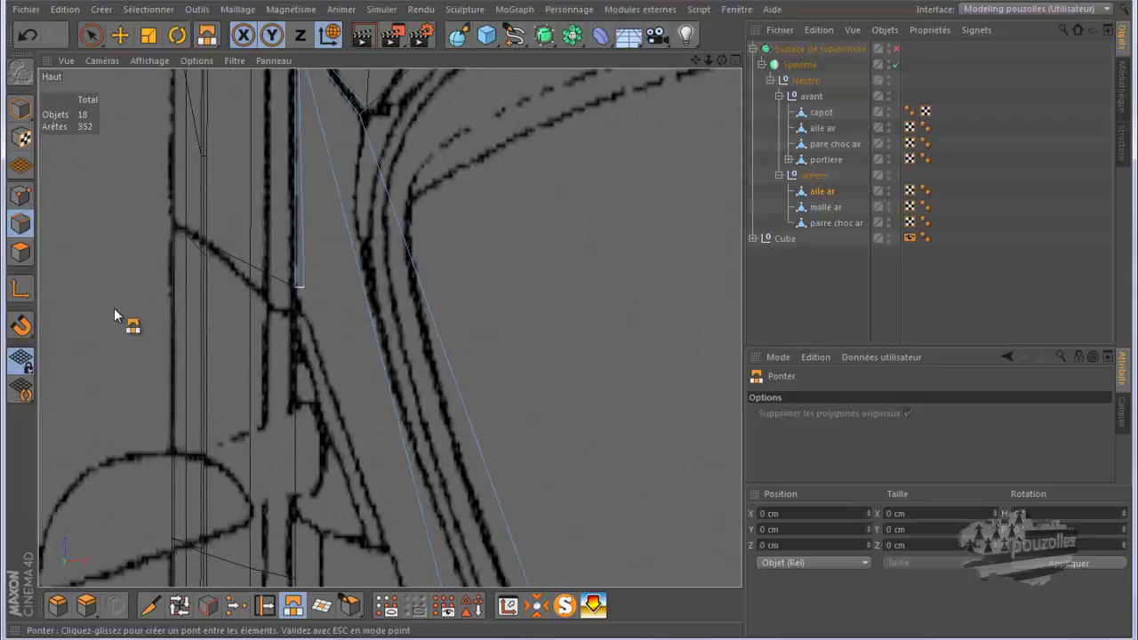
left_click(20, 195)
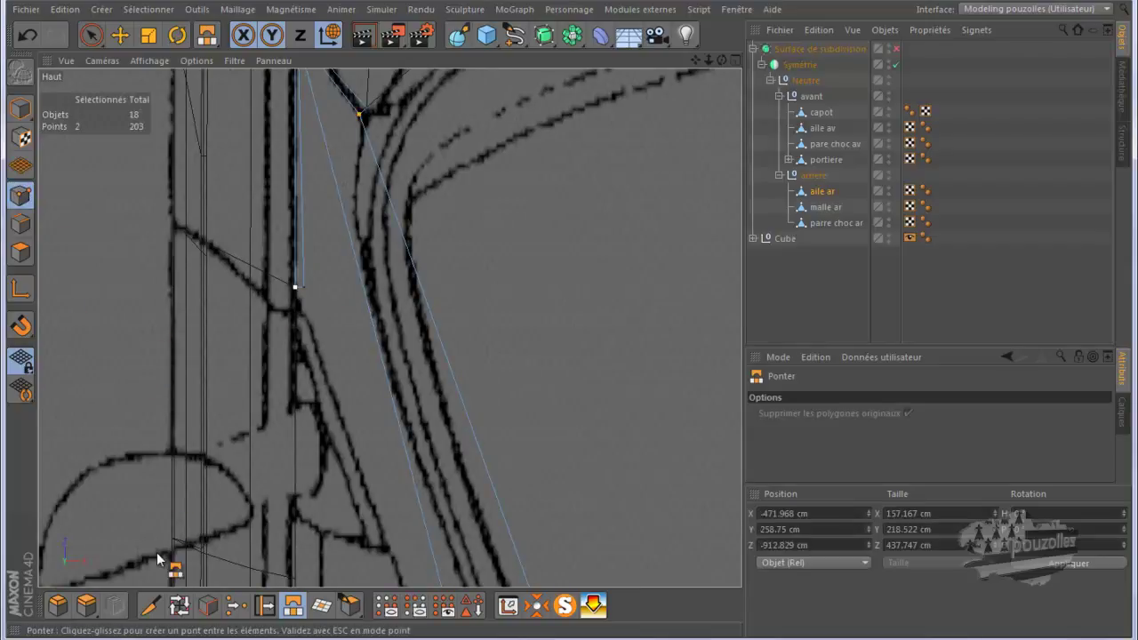
left_click(151, 605)
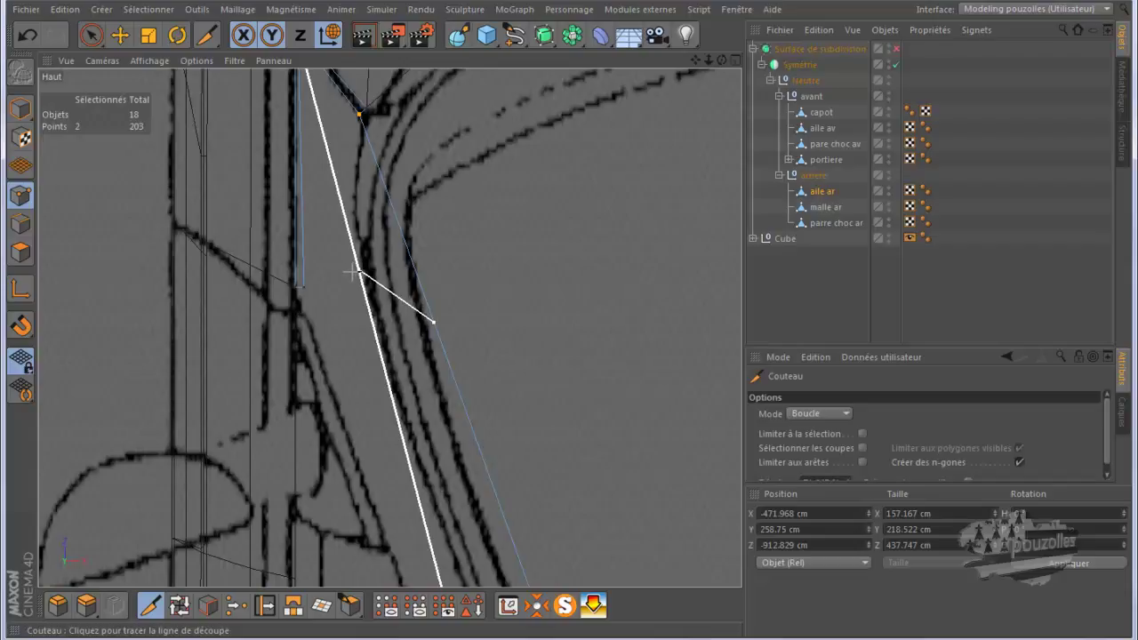
Maximise the Avant front viewport and zoom out on the blueprint.
middle_click(153, 305)
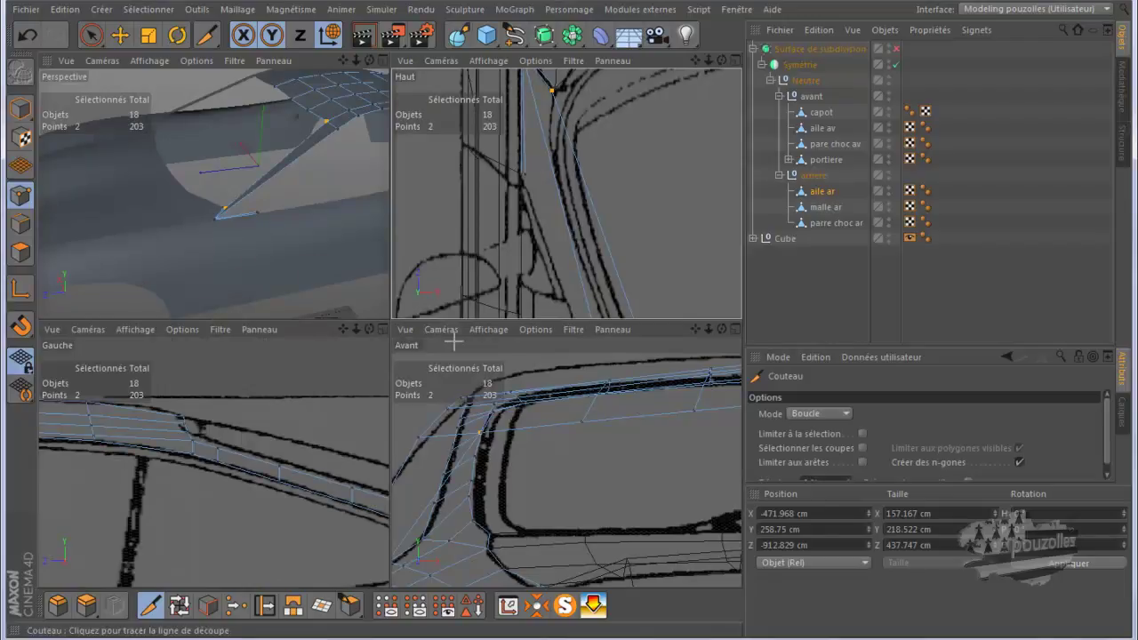
middle_click(474, 416)
scroll(471, 397, "down", 1)
scroll(330, 362, "down", 2)
scroll(479, 295, "down", 2)
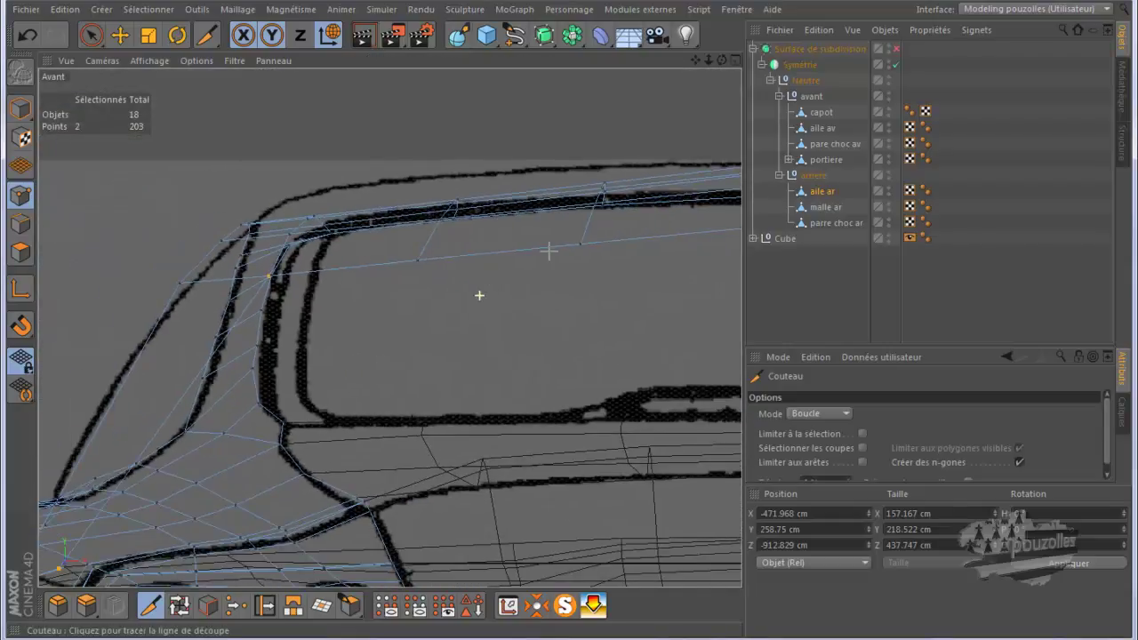
scroll(480, 295, "down", 1)
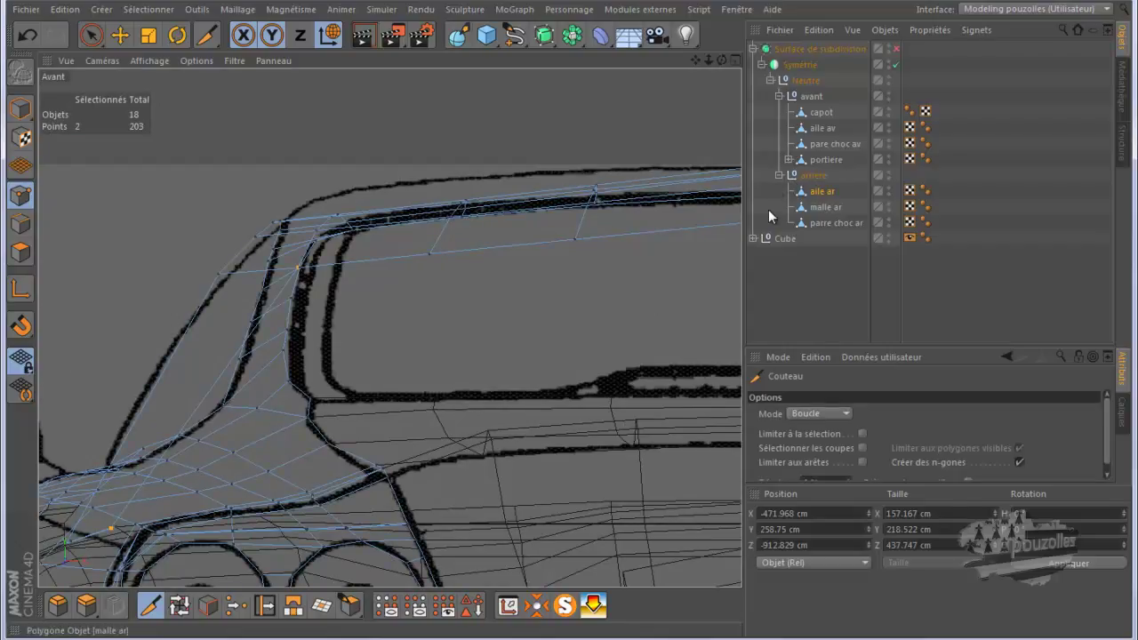
Expand Cube and toggle the av and ar planes' editor visibility so ar is hidden.
left_click(753, 238)
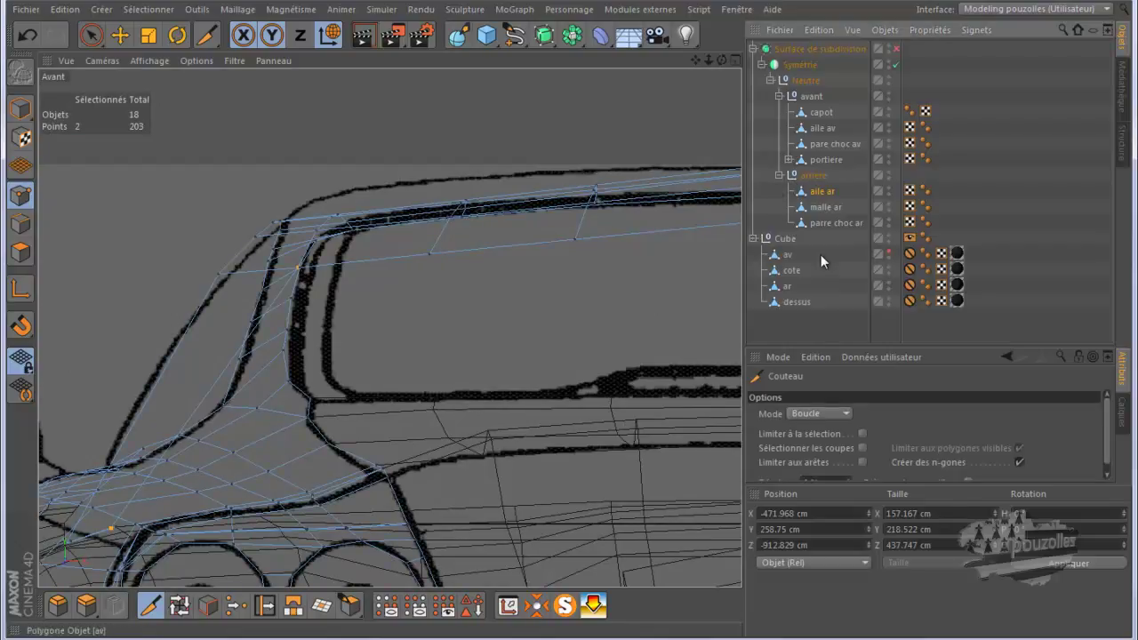
left_click(889, 252)
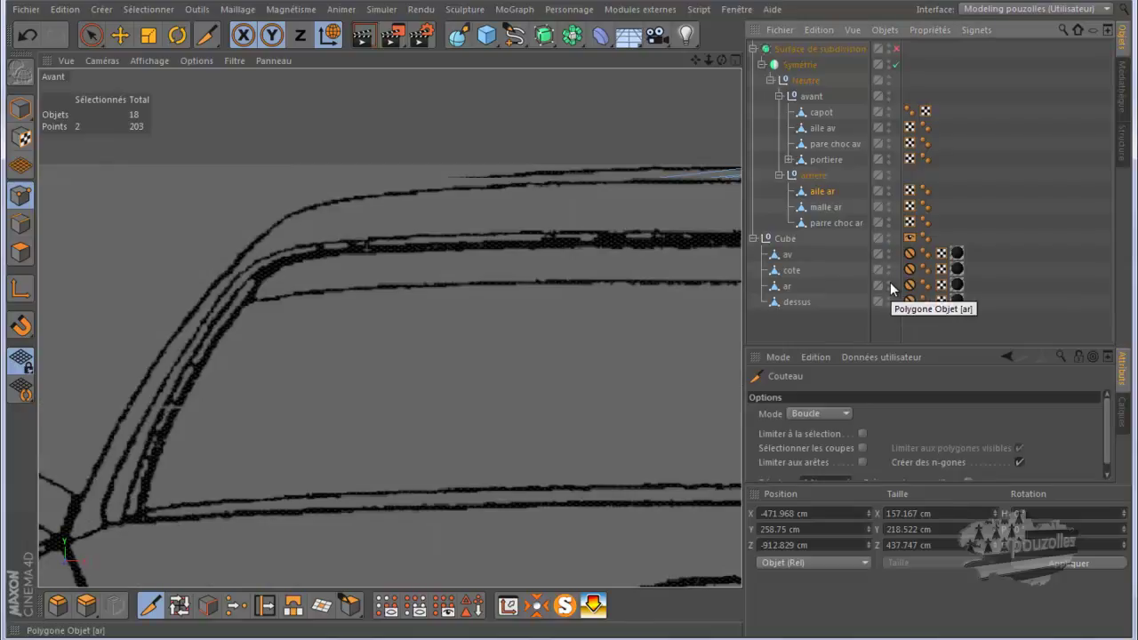
left_click(889, 281)
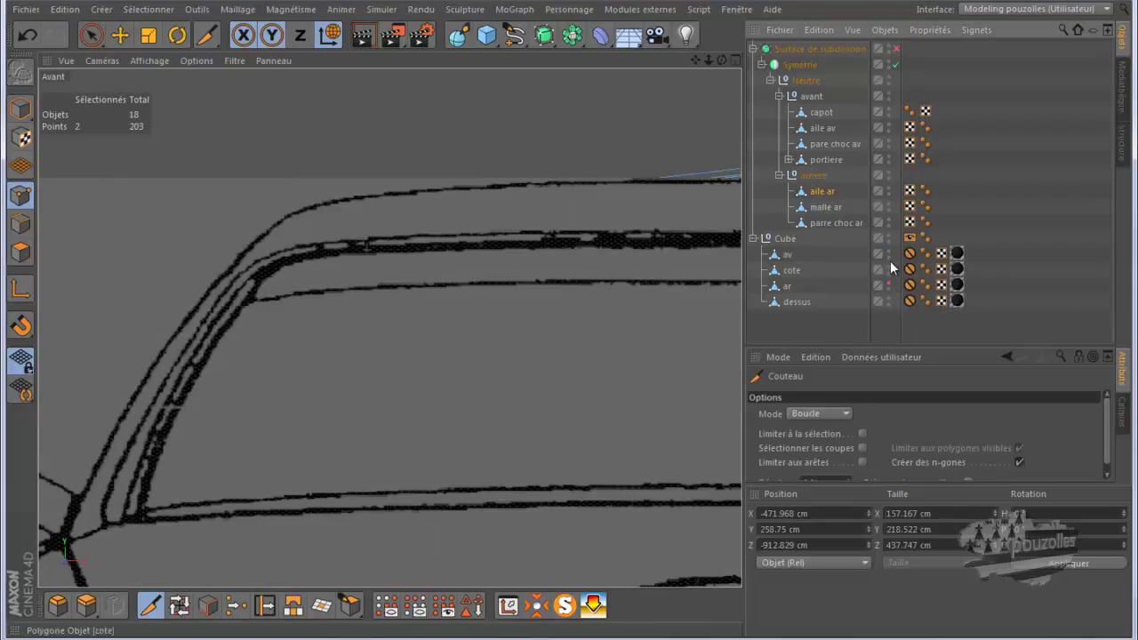
scroll(127, 242, "down", 2)
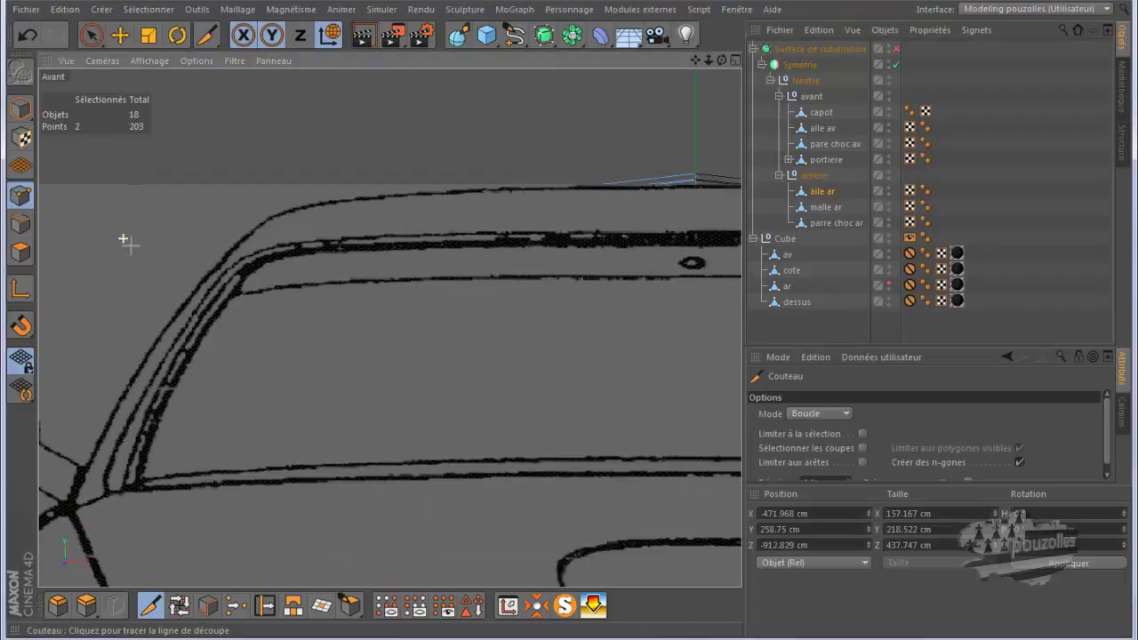
scroll(129, 249, "down", 3)
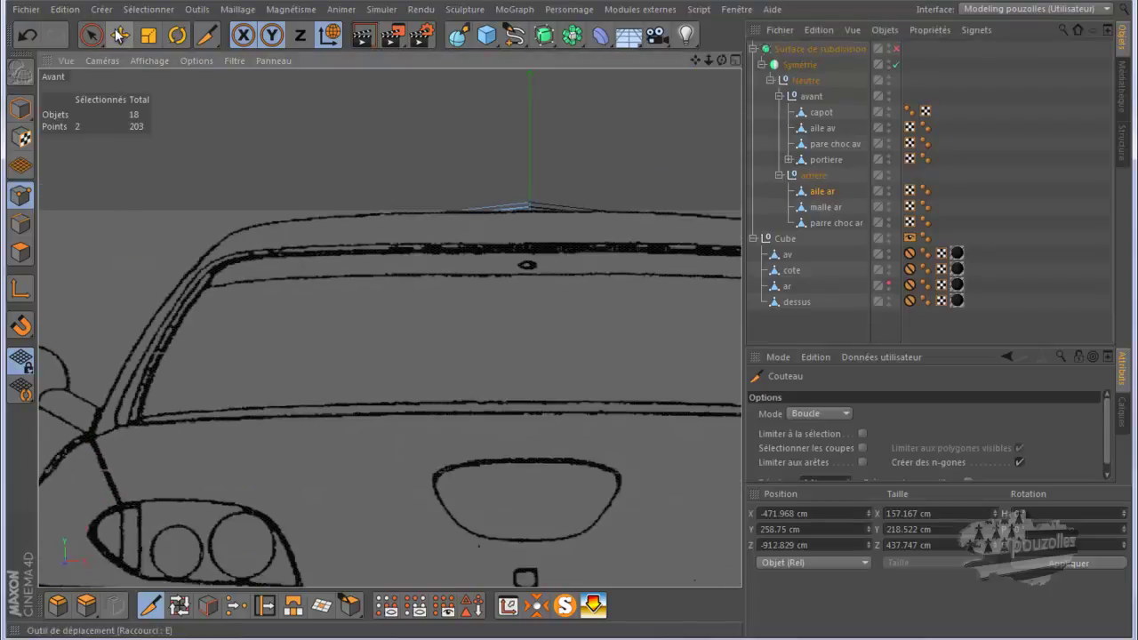
Switch the camera through the Gauche and Droite side views.
left_click(111, 59)
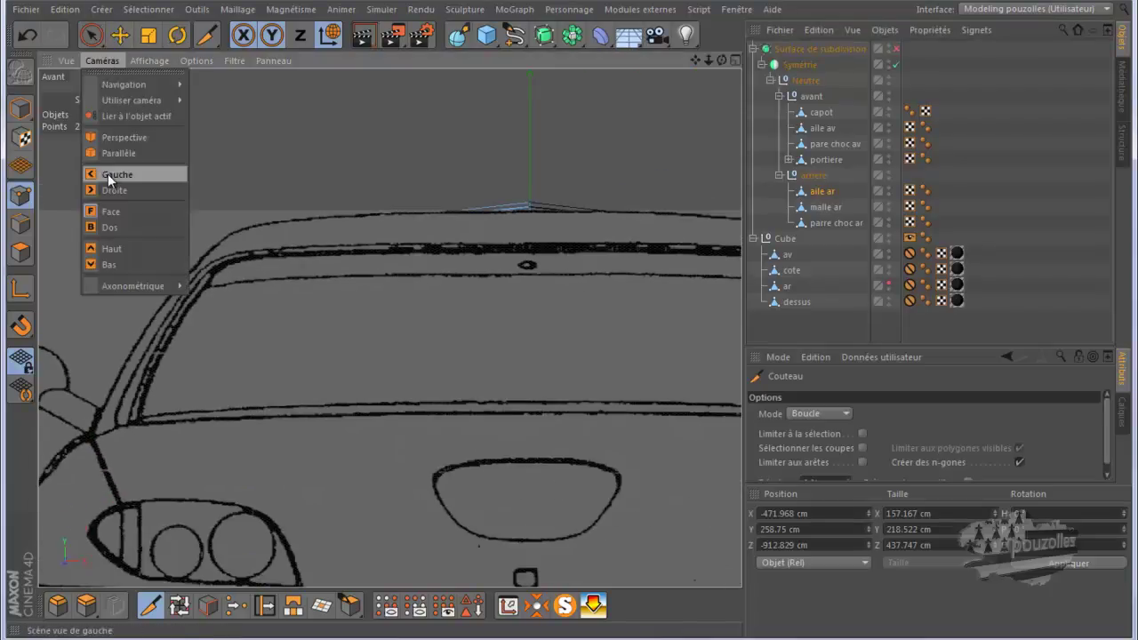
left_click(110, 177)
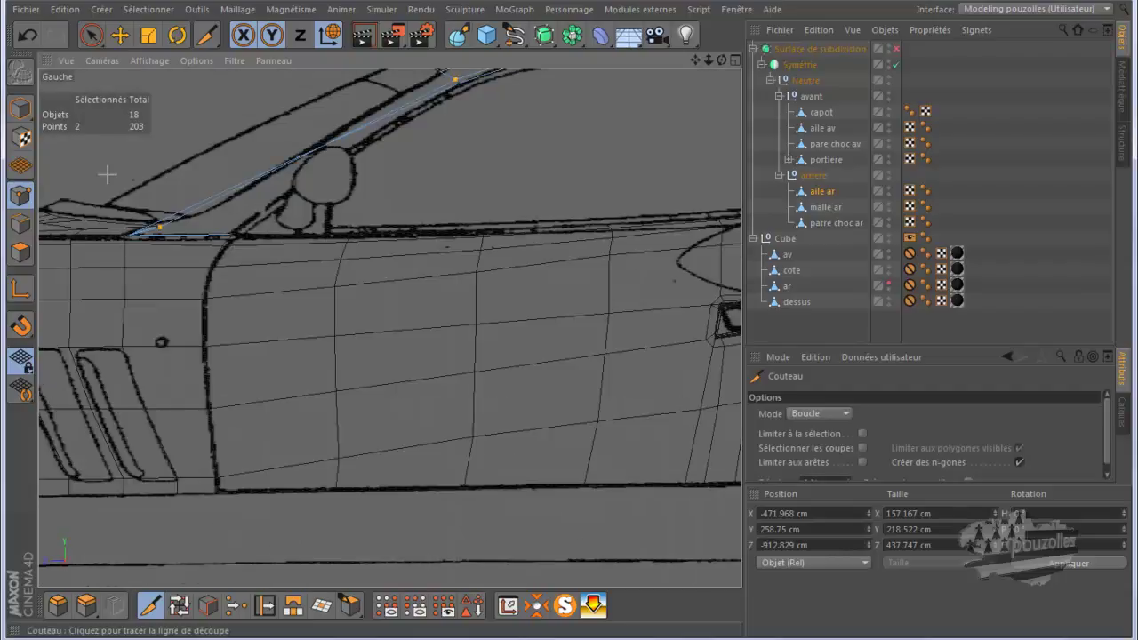
left_click(92, 65)
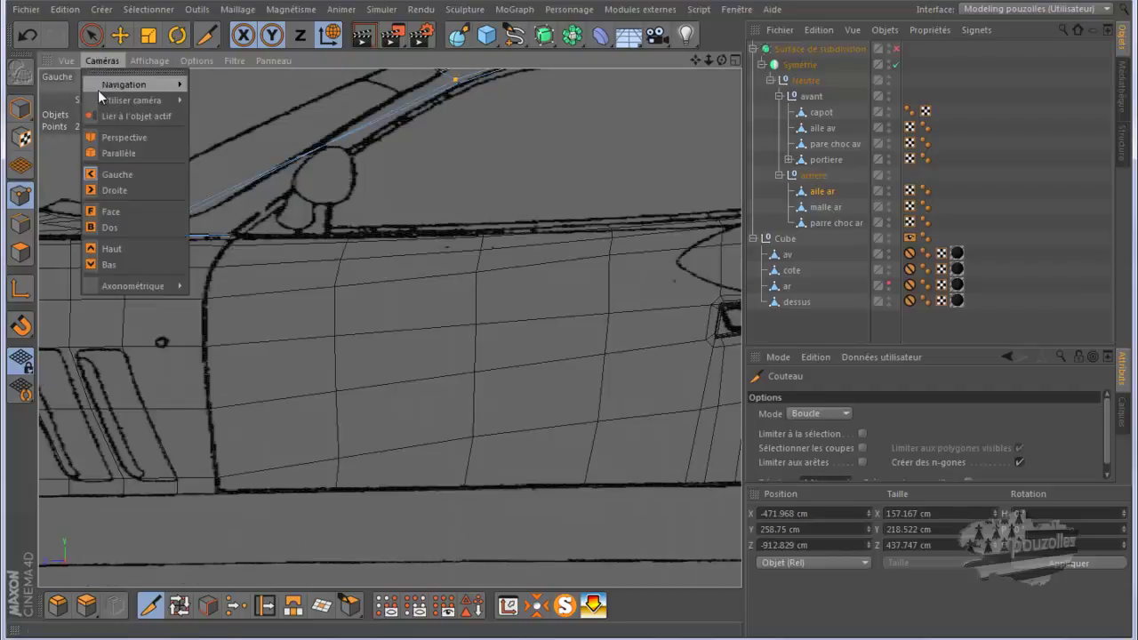
left_click(109, 213)
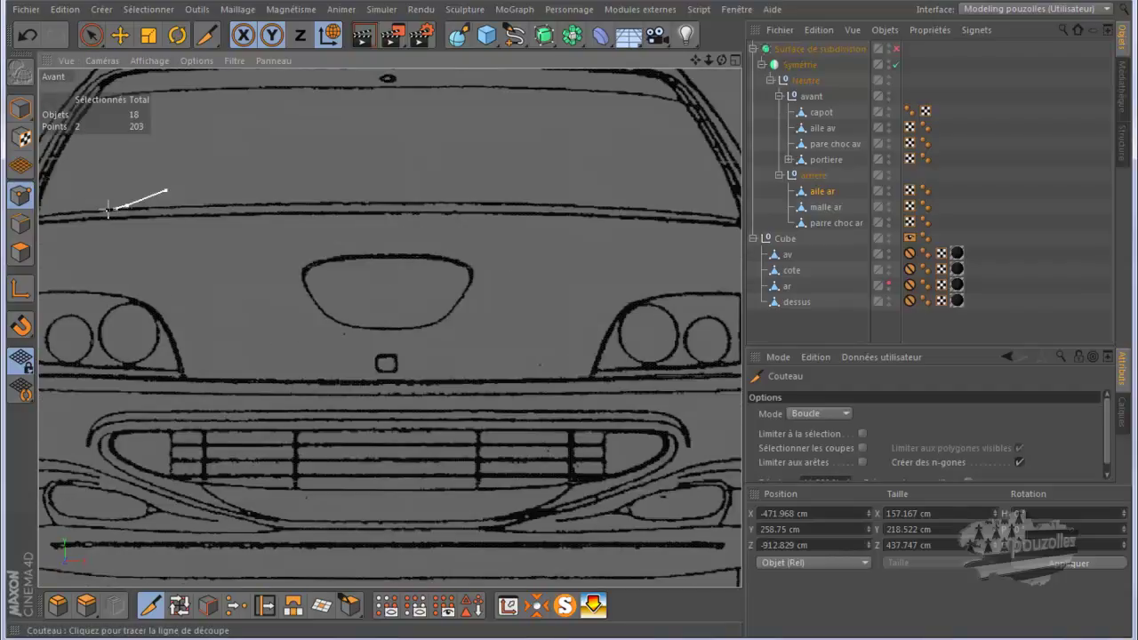
scroll(407, 273, "down", 3)
scroll(419, 325, "down", 2)
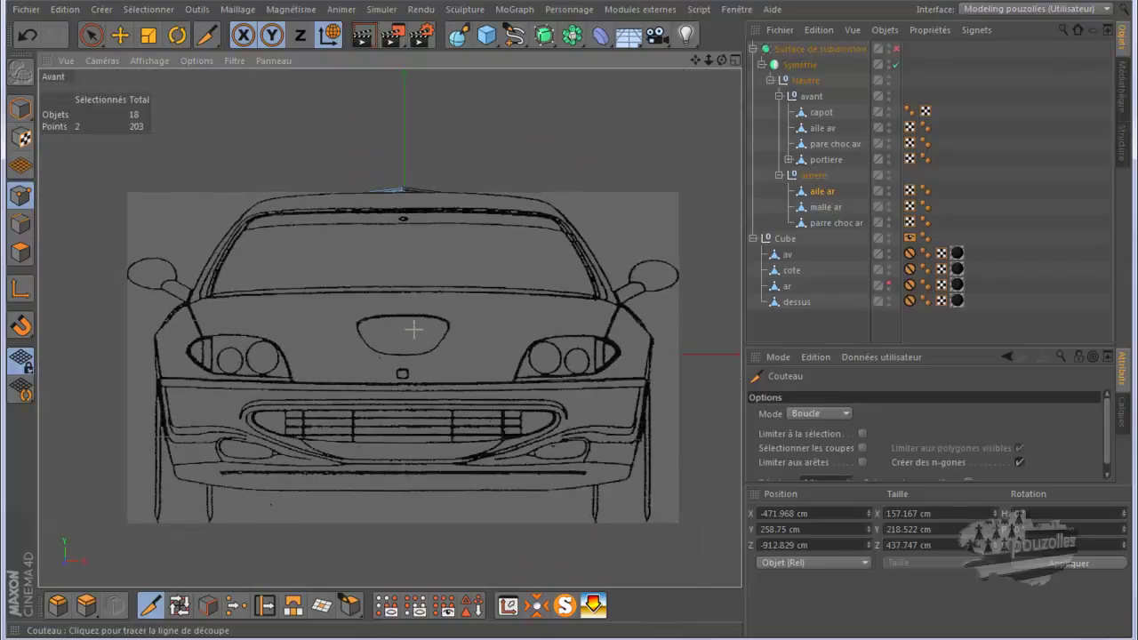
Switch to the Dos back view and zoom onto the roof over the rear blueprint.
left_click(103, 60)
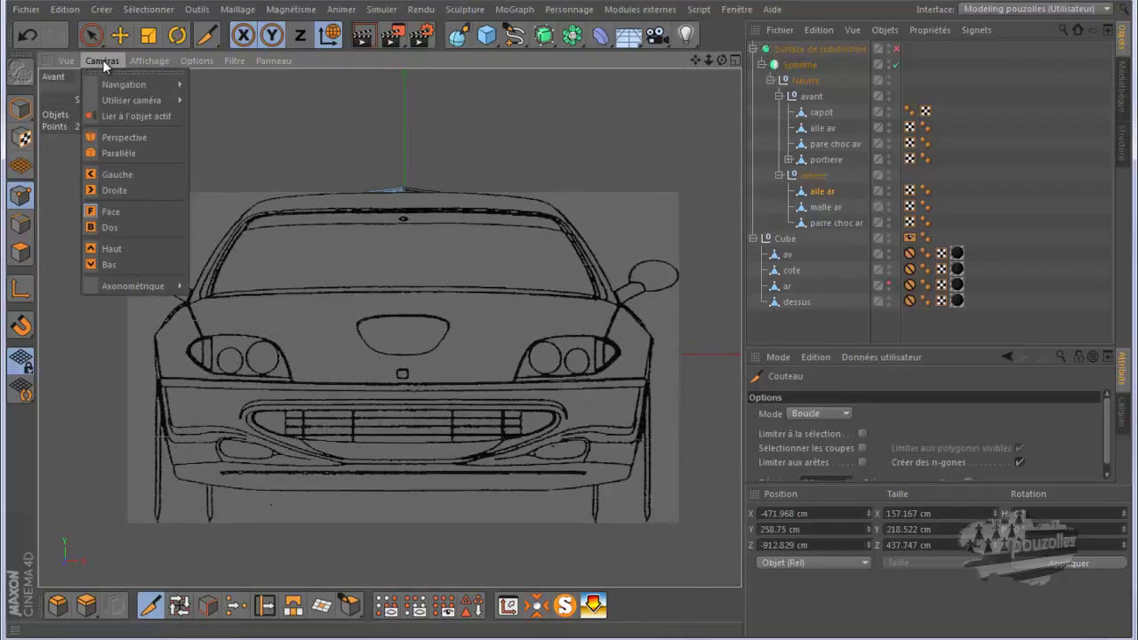
left_click(106, 227)
scroll(156, 235, "down", 2)
scroll(170, 247, "down", 3)
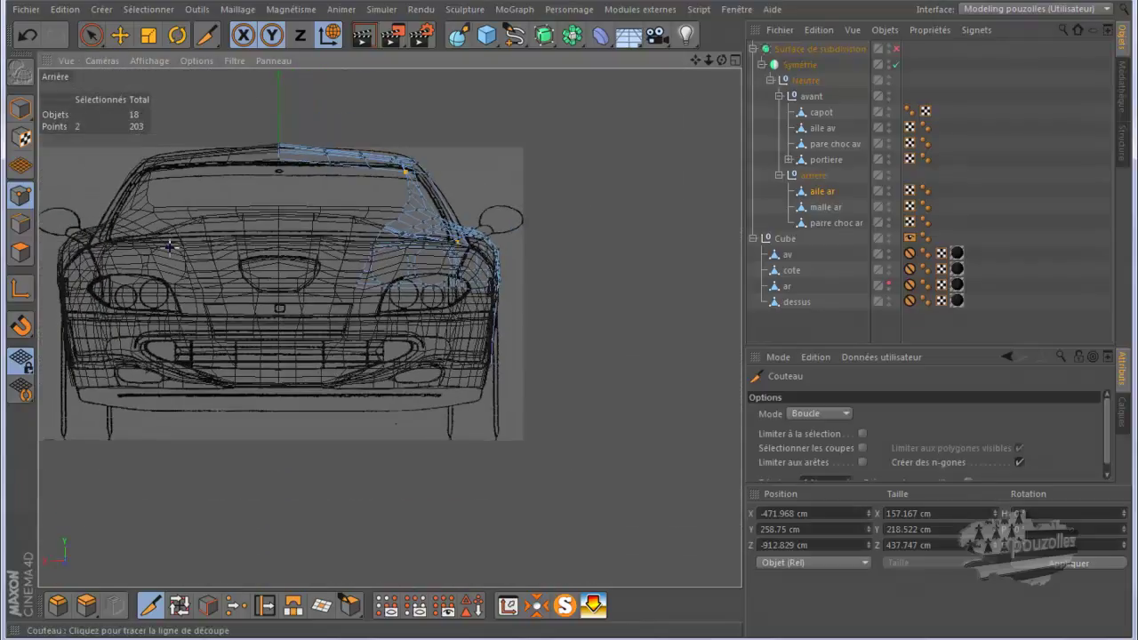
scroll(286, 162, "up", 2)
scroll(285, 149, "up", 2)
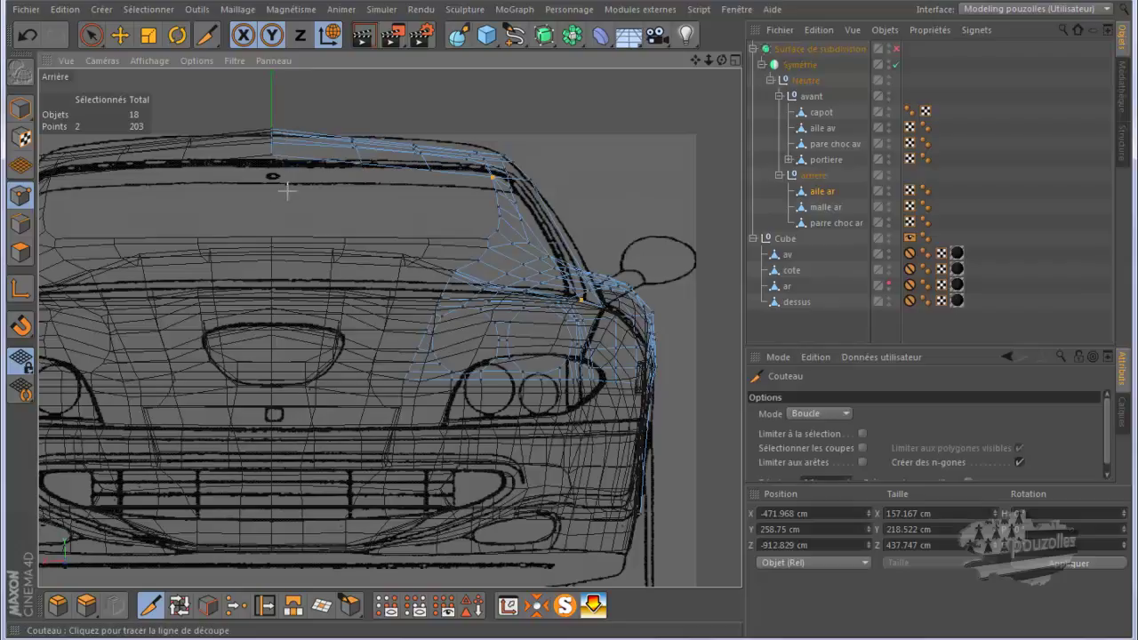
scroll(252, 163, "up", 1)
scroll(249, 147, "up", 2)
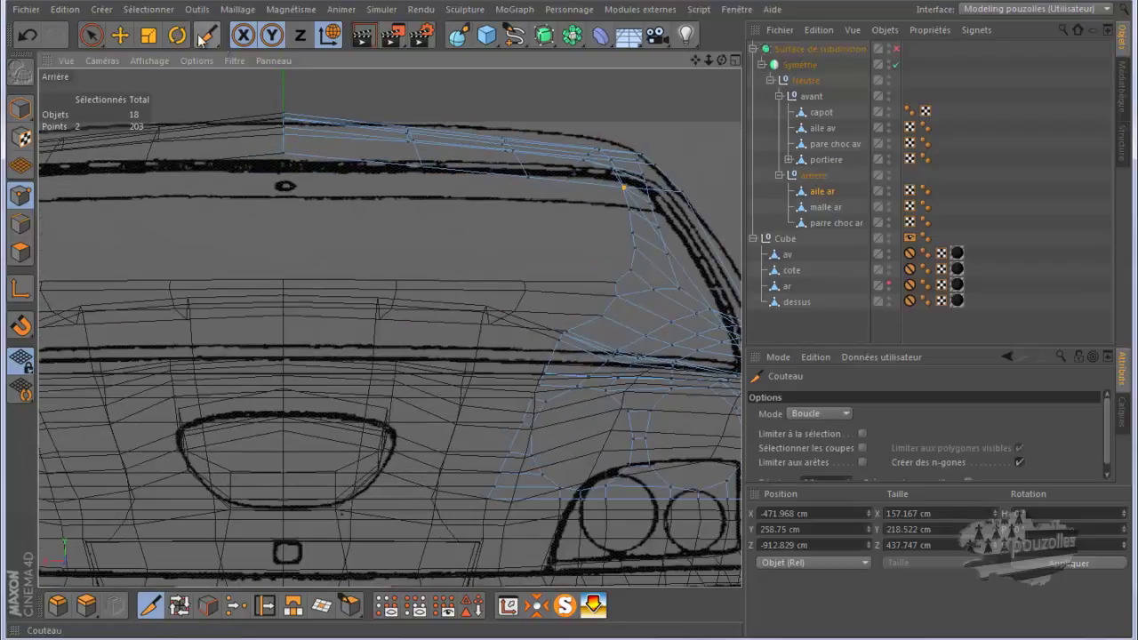
left_click(96, 41)
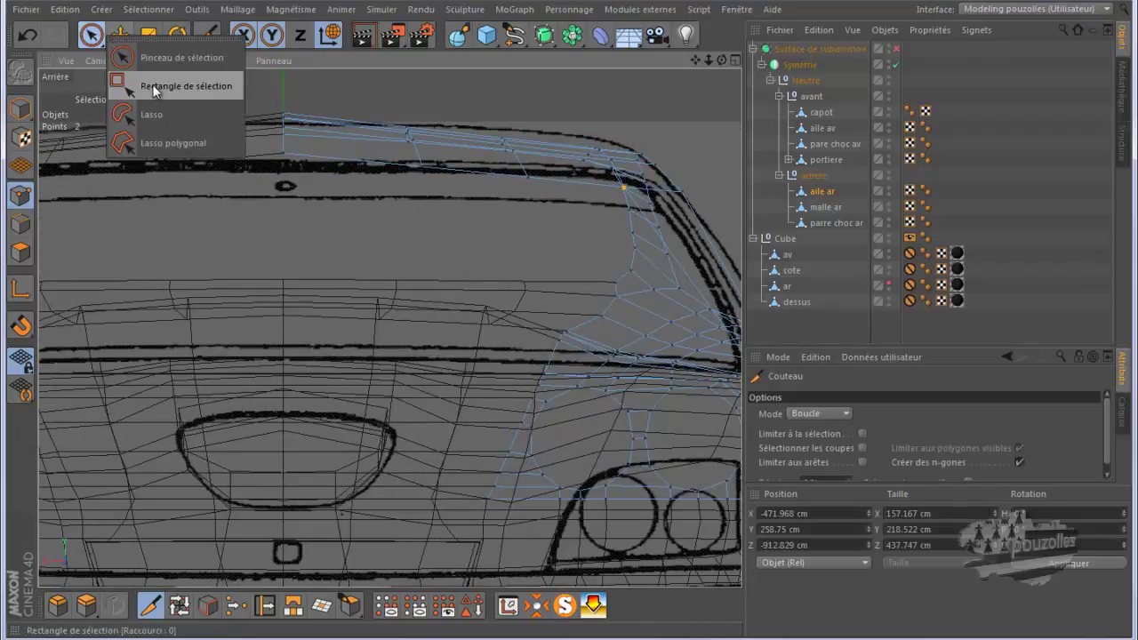
Box-select roof points and nudge them: centre line down about 9 cm, outer corner up 3.6 cm.
left_click(178, 83)
left_click_drag(333, 87, 256, 169)
left_click_drag(275, 125, 284, 93)
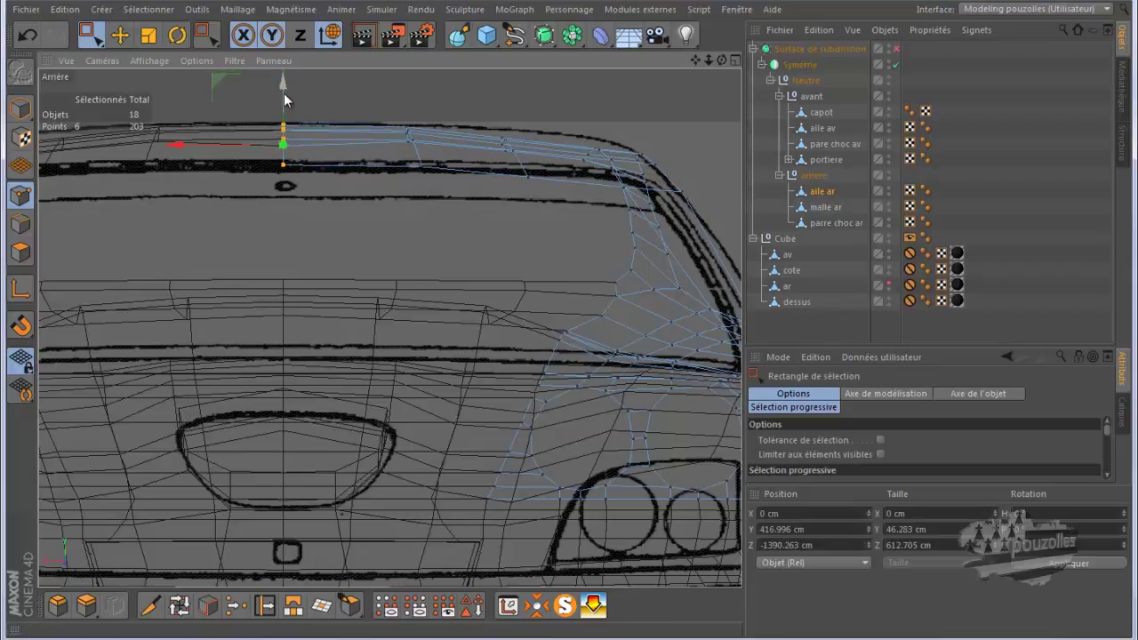
mouse_move(542, 96)
left_mouse_down()
mouse_move(525, 193)
mouse_move(489, 183)
left_mouse_up()
left_click_drag(515, 109, 516, 98)
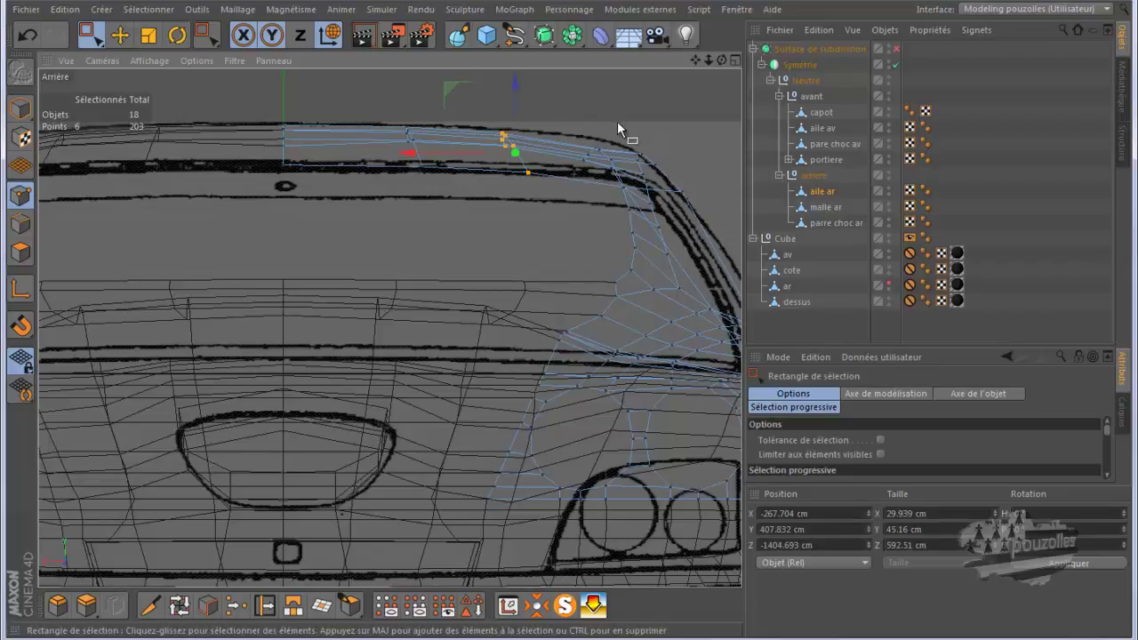
Box-select the roof corner points and frame them in the four-view layout.
left_click_drag(620, 123, 561, 190)
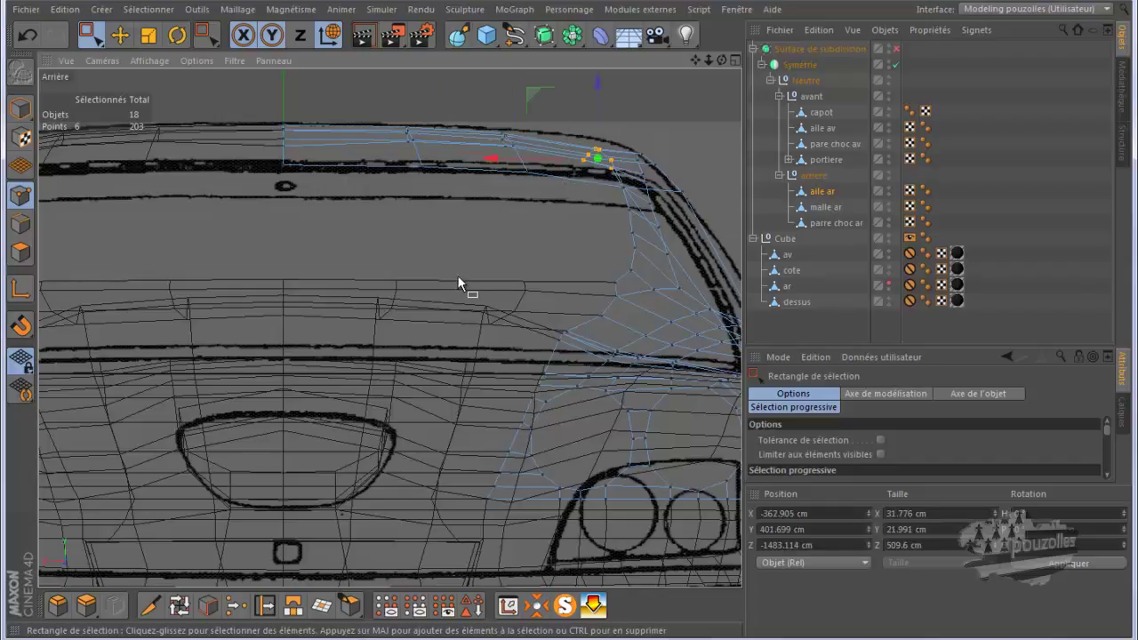
middle_click(429, 234)
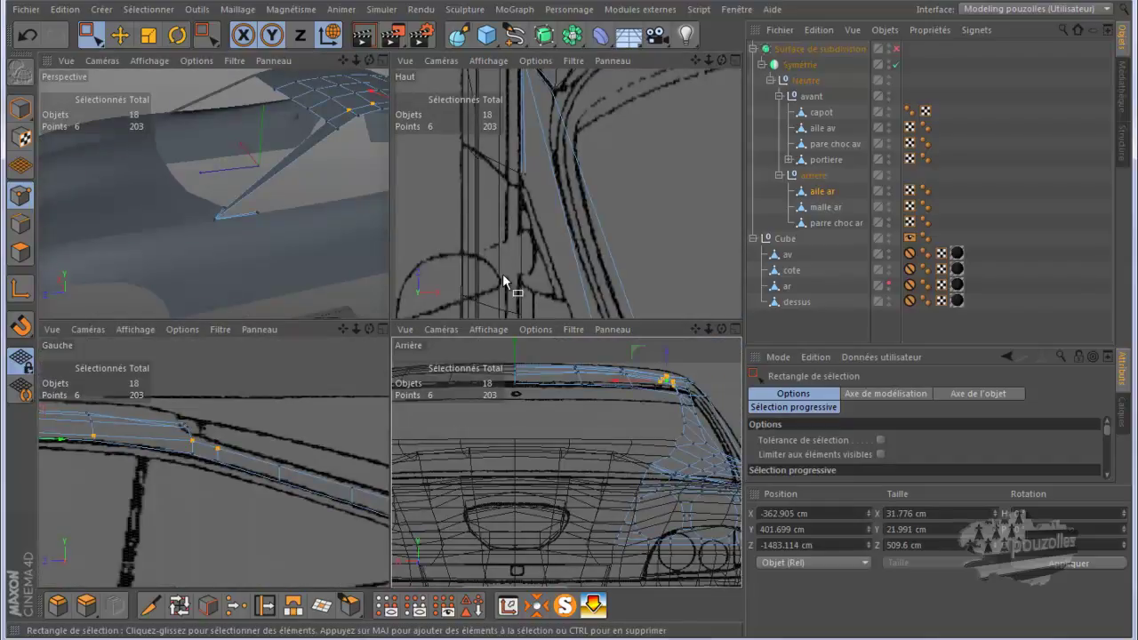
scroll(485, 139, "down", 2)
scroll(490, 139, "down", 2)
scroll(495, 140, "down", 2)
scroll(511, 122, "down", 2)
scroll(525, 122, "down", 2)
scroll(551, 122, "down", 1)
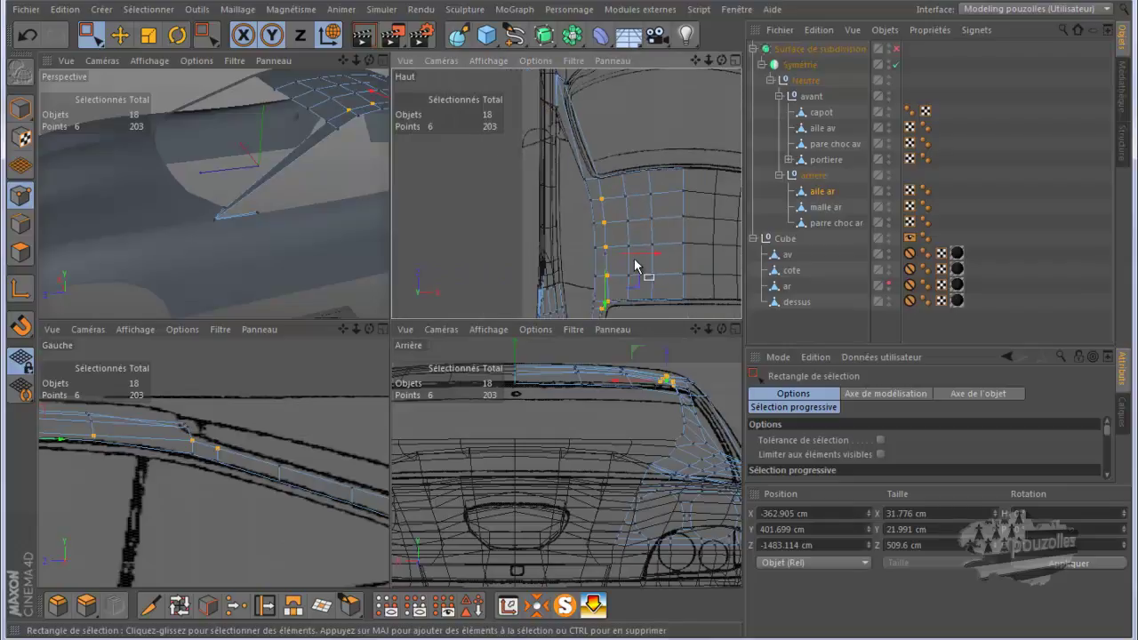
scroll(647, 311, "up", 1)
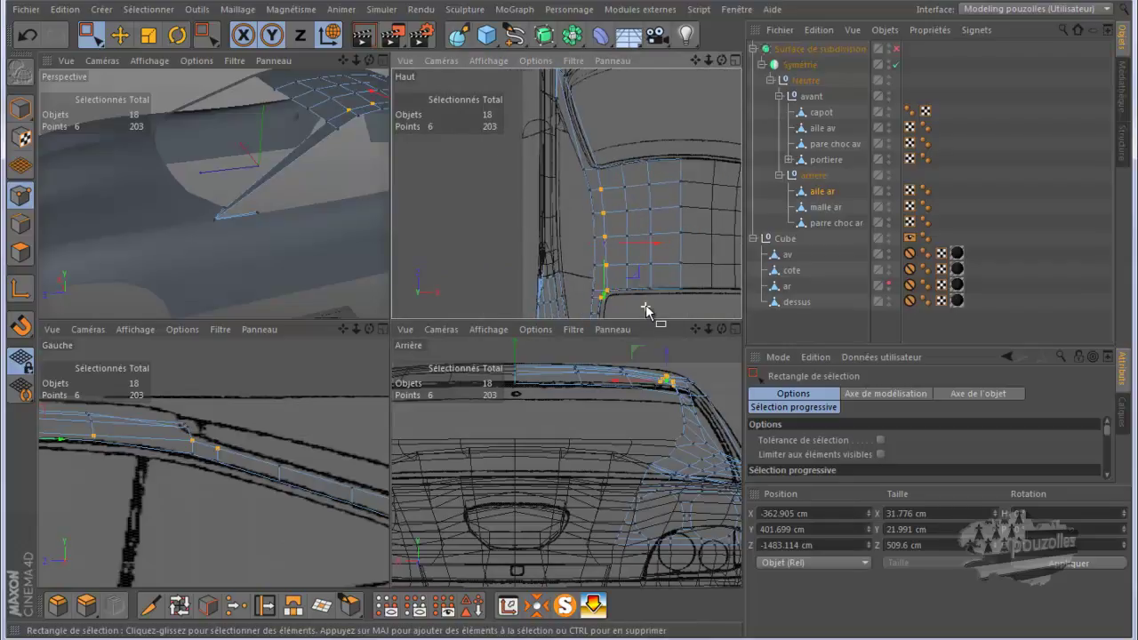
scroll(646, 308, "up", 2)
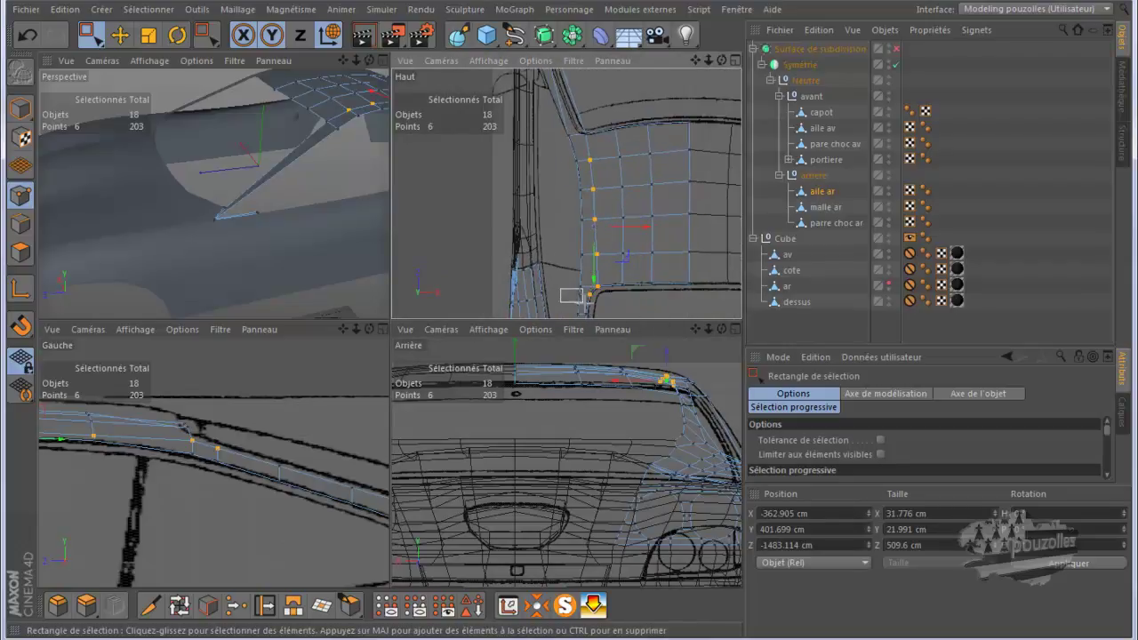
Refine the corner selection in Haut and raise the six points to Y 399.466 cm.
left_click_drag(571, 292, 597, 317, "ctrl")
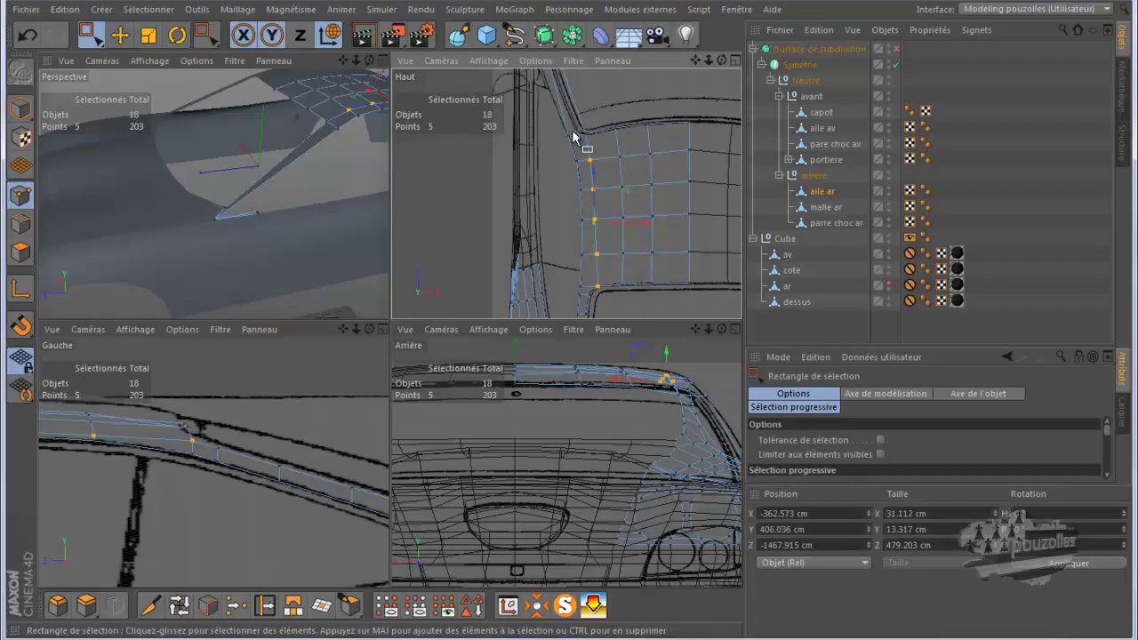
left_click_drag(578, 123, 598, 149, "shift")
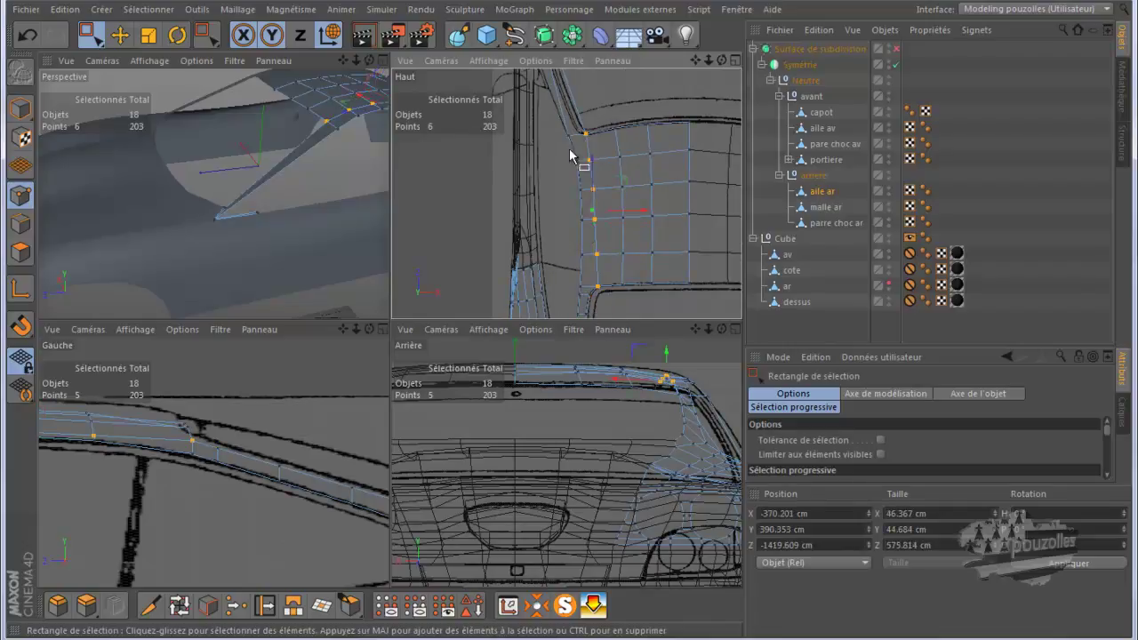
middle_click(582, 422)
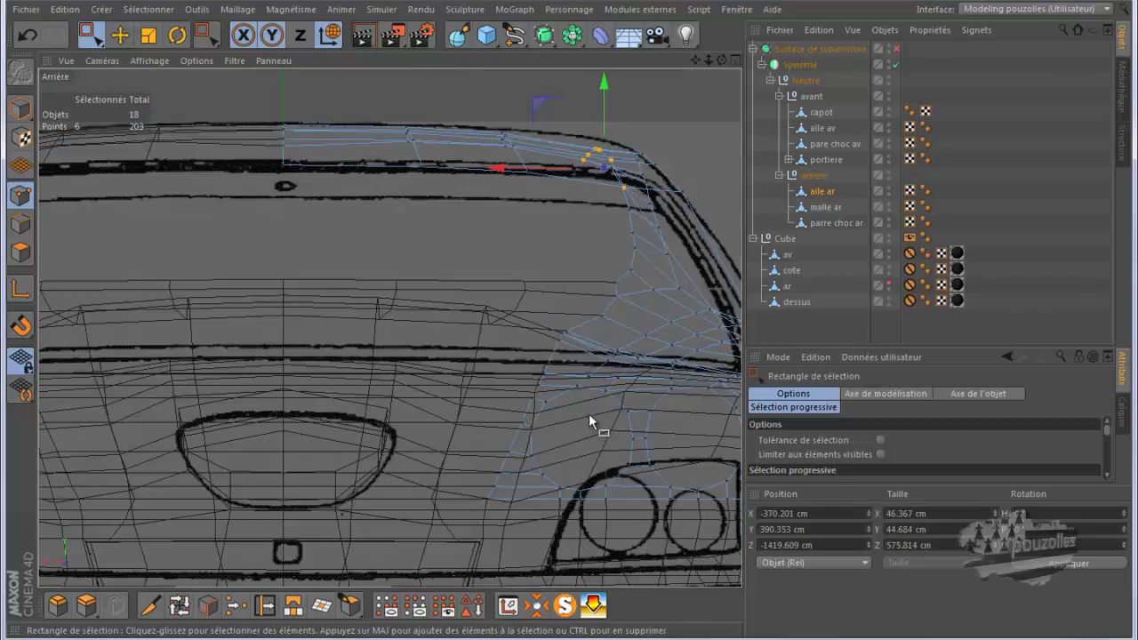
left_click_drag(614, 149, 604, 94)
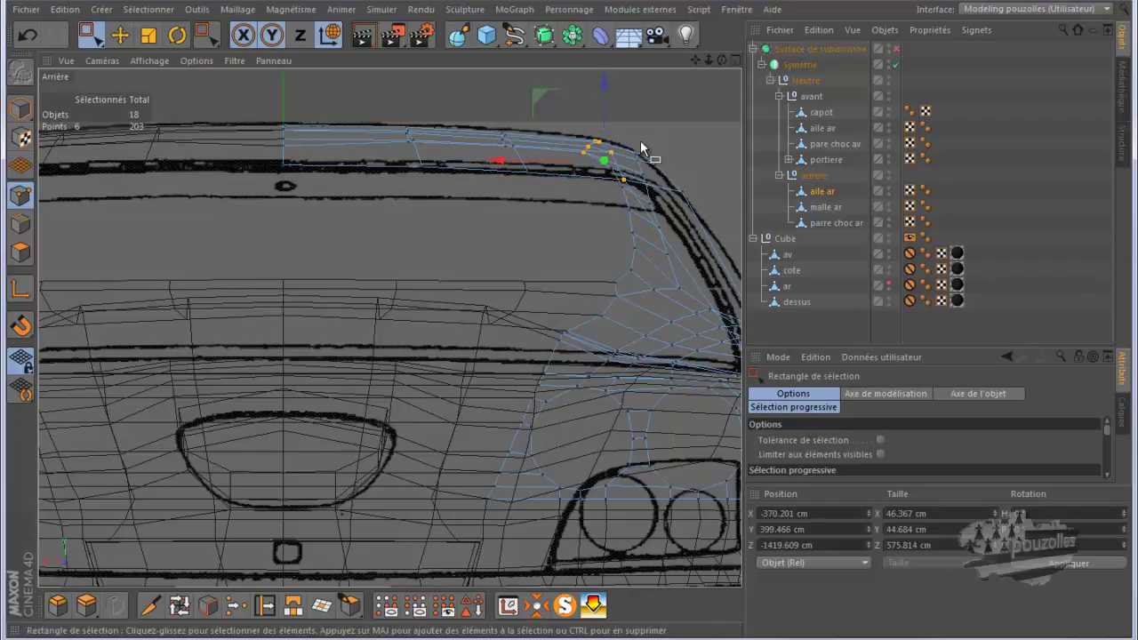
middle_click(439, 237)
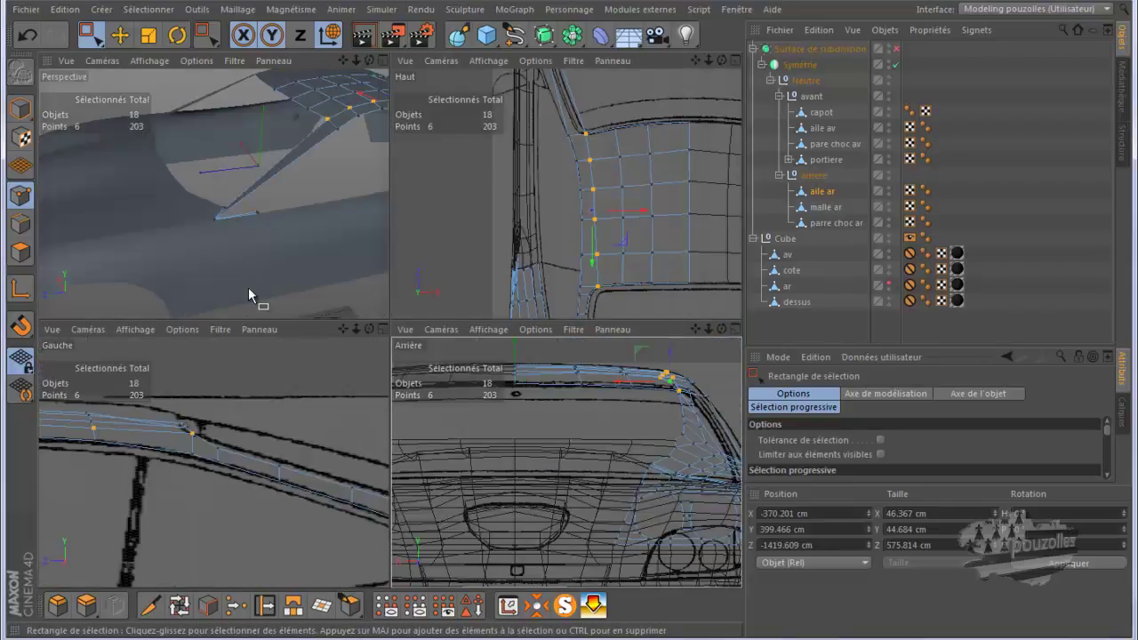
middle_click(301, 253)
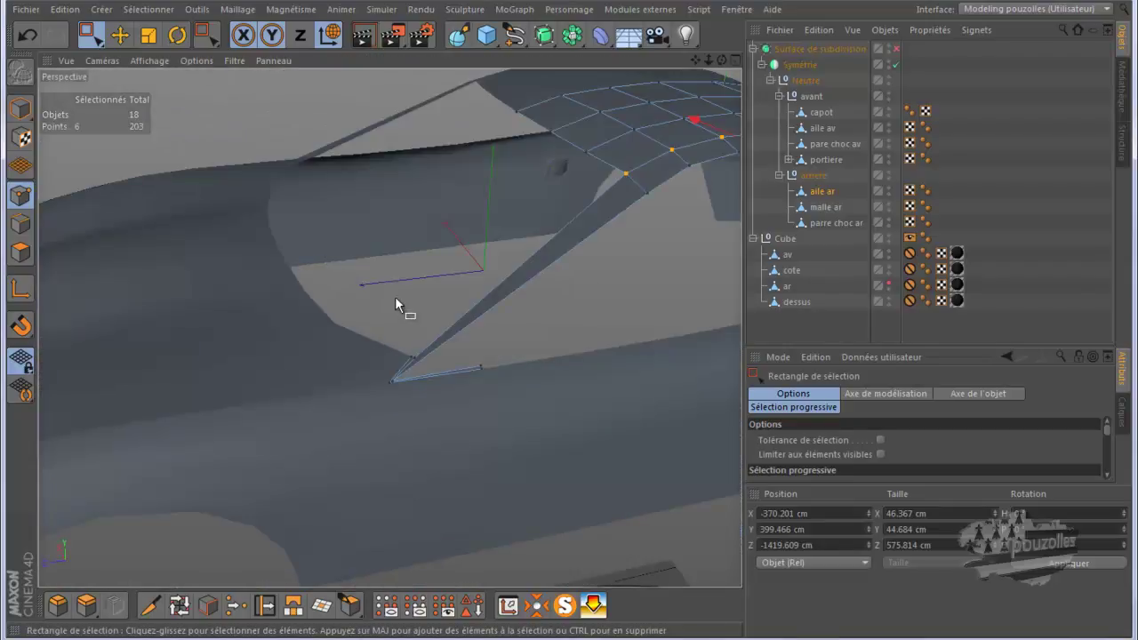
Knife a Boucle loop cut across the rear pillar strip, bringing the mesh to 205 points.
left_click(150, 606)
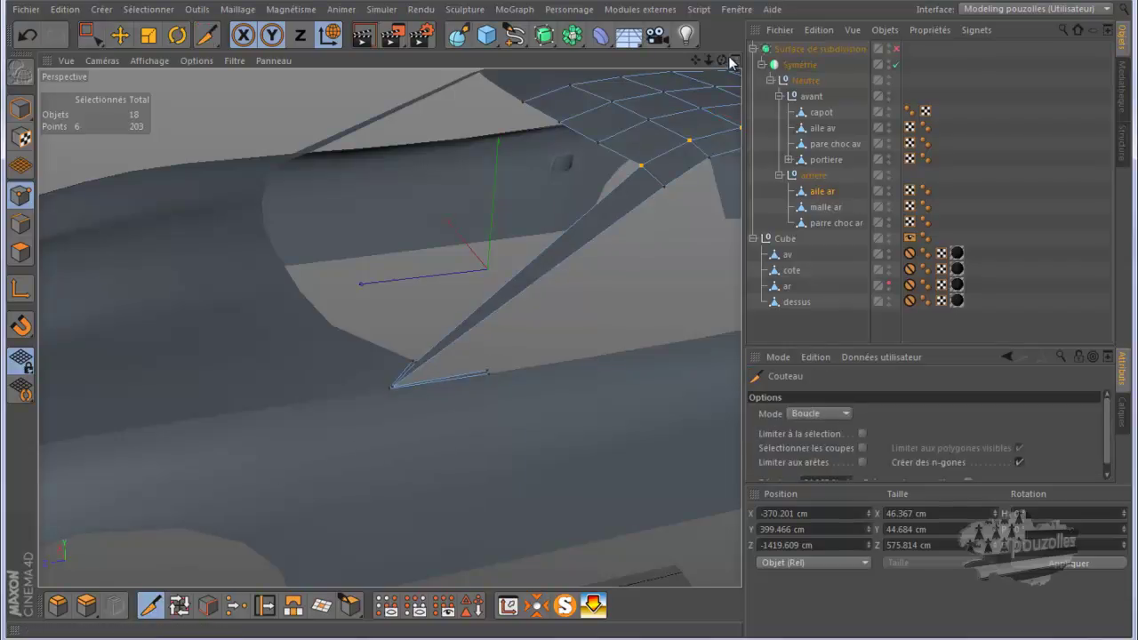
left_click_drag(573, 331, 484, 332, "alt")
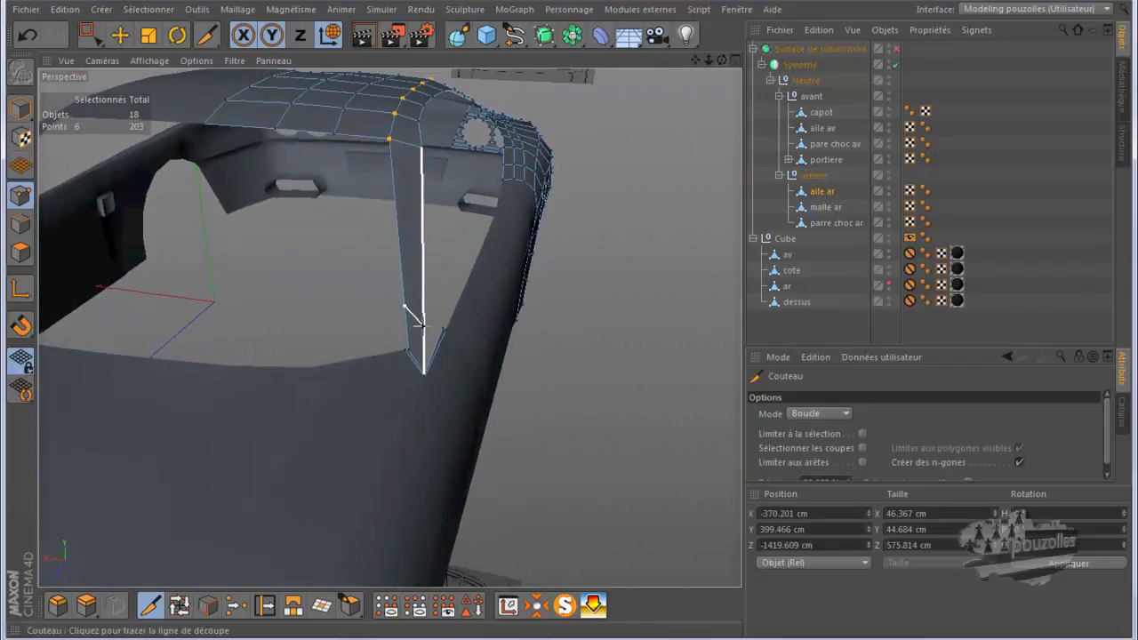
left_click(416, 318)
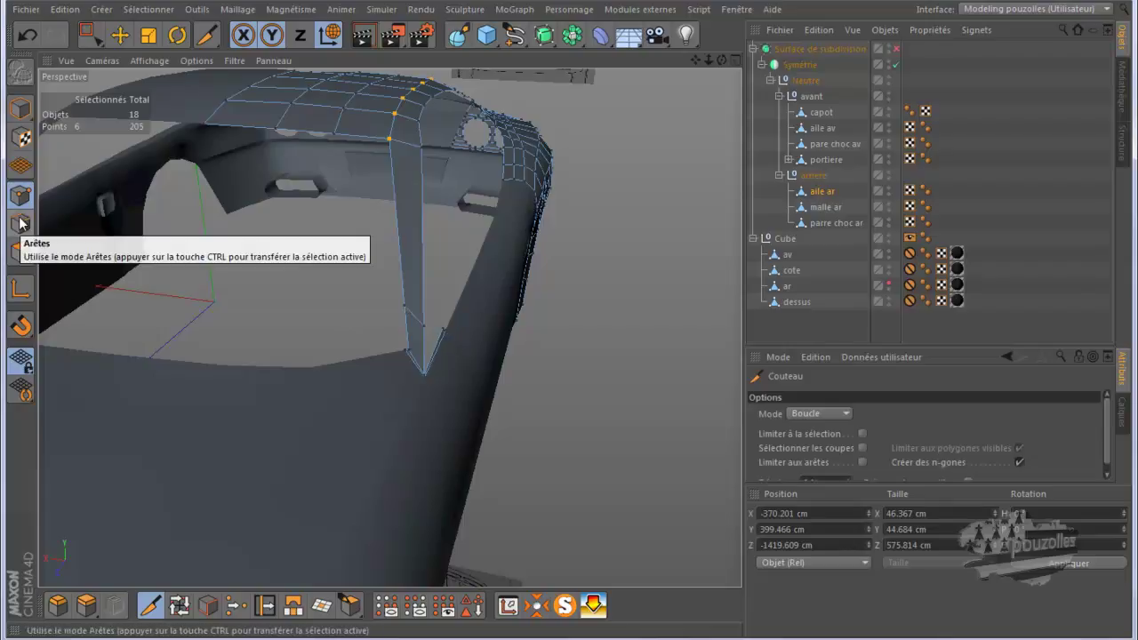
left_click(94, 37)
left_click(129, 57)
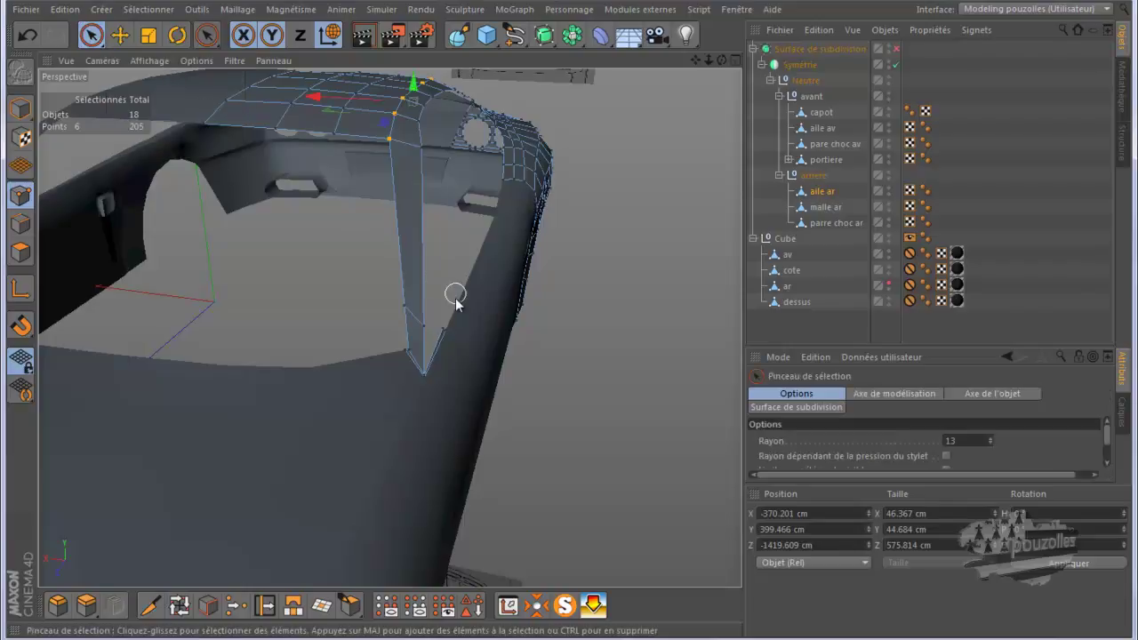
Select a new cut point and weld it with its neighbour using Soudure.
left_click(425, 326)
left_click_drag(428, 327, 408, 404, "alt")
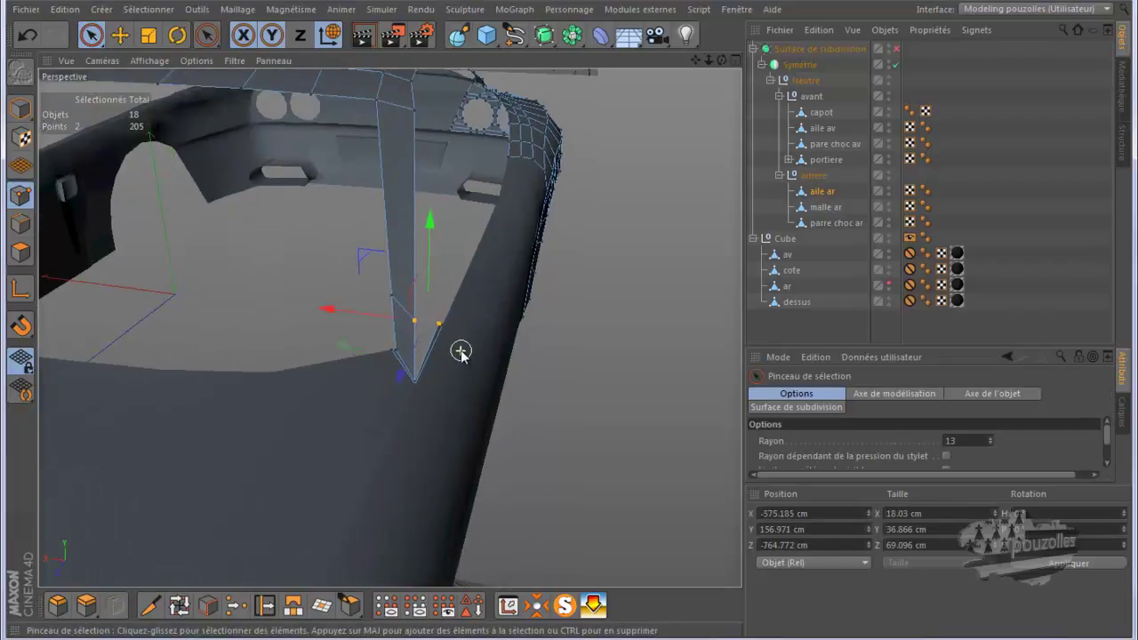
left_click(236, 605)
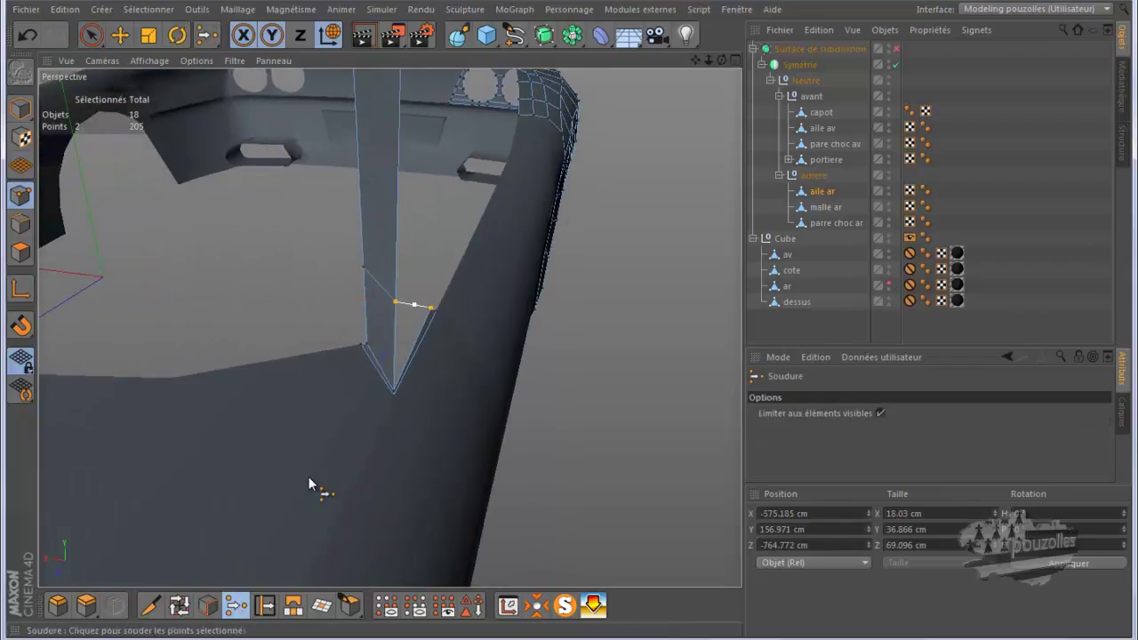
left_click(431, 309)
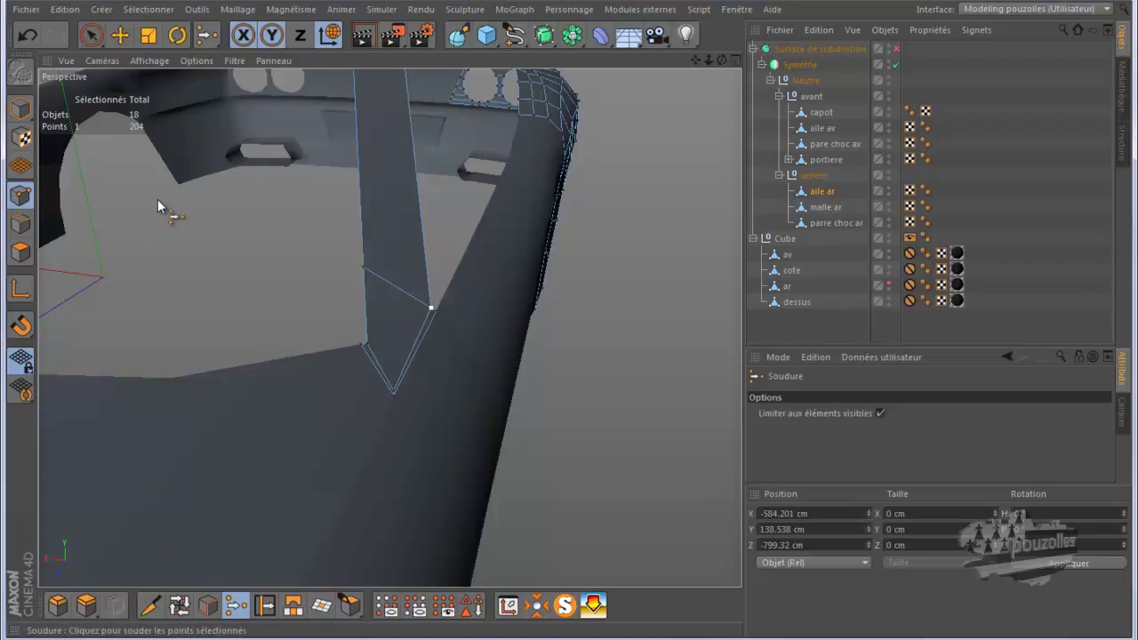
scroll(344, 373, "up", 2)
scroll(347, 371, "up", 2)
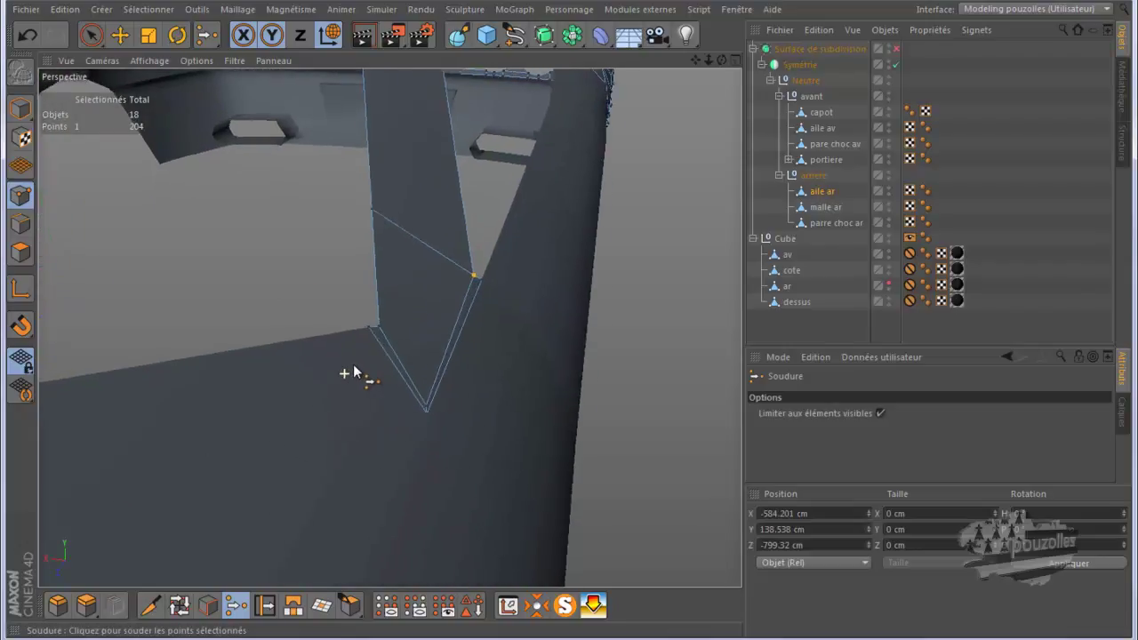
scroll(349, 371, "up", 1)
scroll(352, 369, "up", 2)
scroll(353, 368, "up", 2)
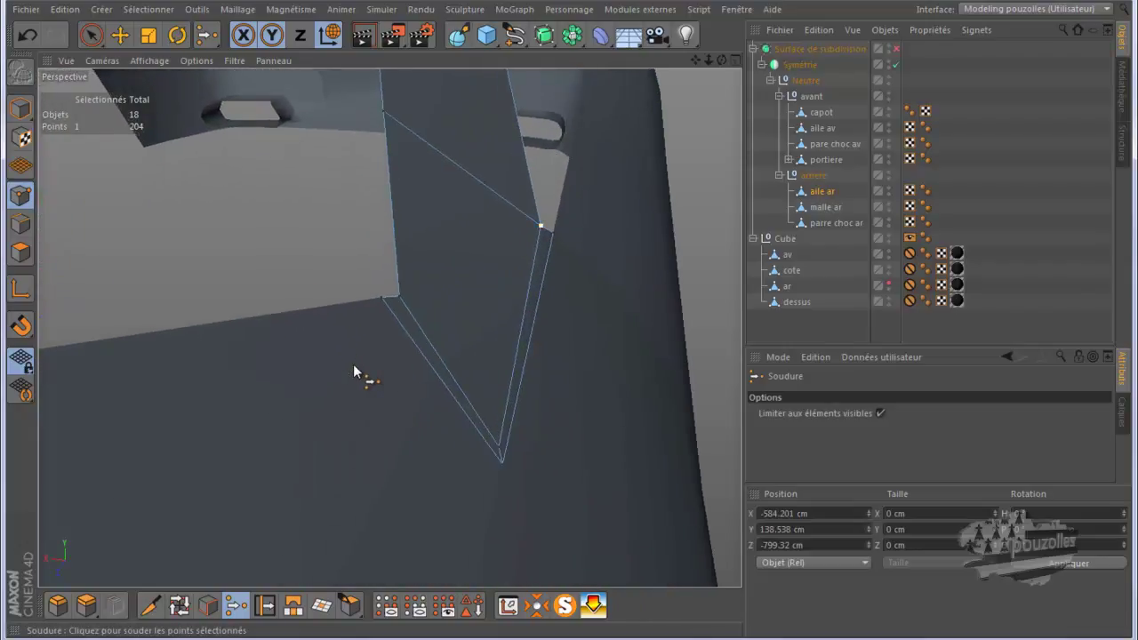
Weld the point pairs at the strip corner and at its bottom tip.
key("space")
left_click(398, 297, "shift")
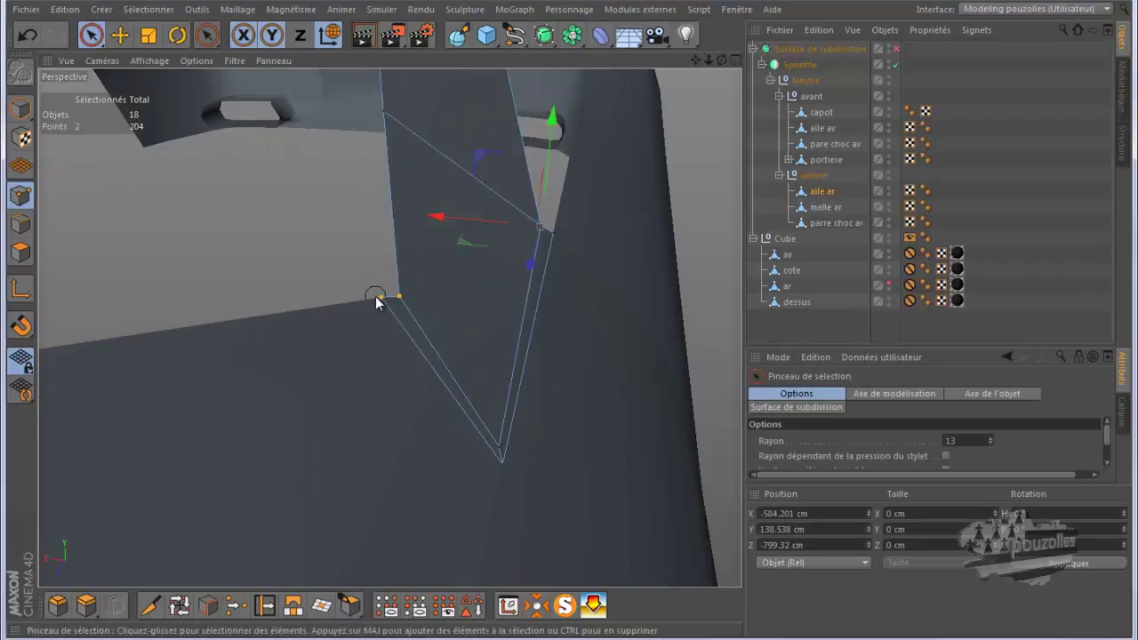
key("space")
left_click(380, 299)
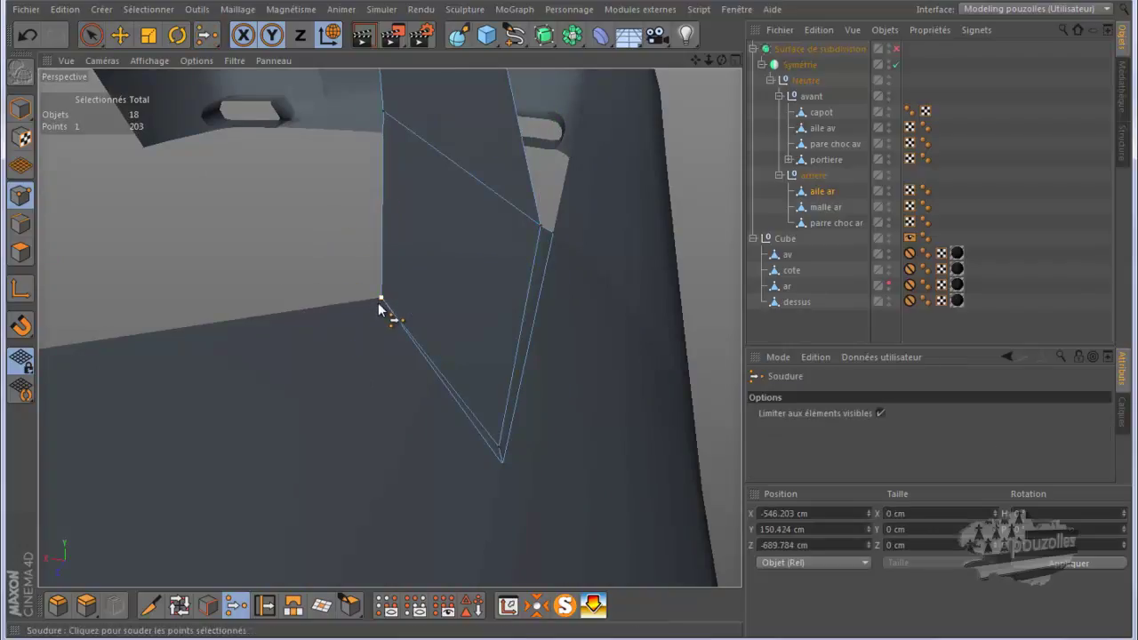
key("space")
left_click(504, 469)
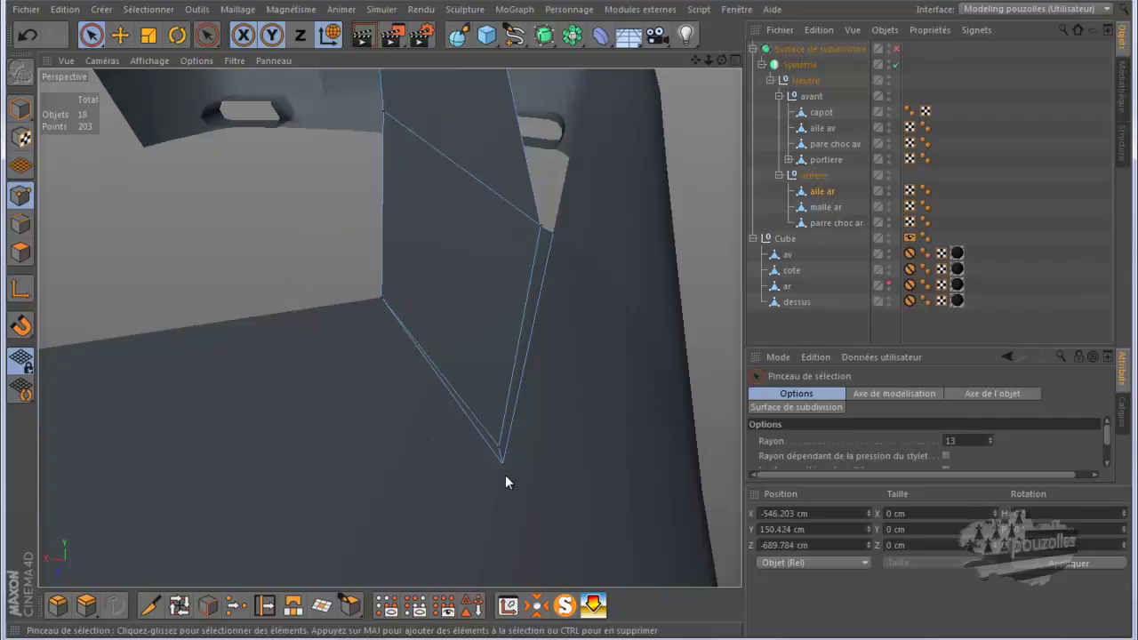
key("space")
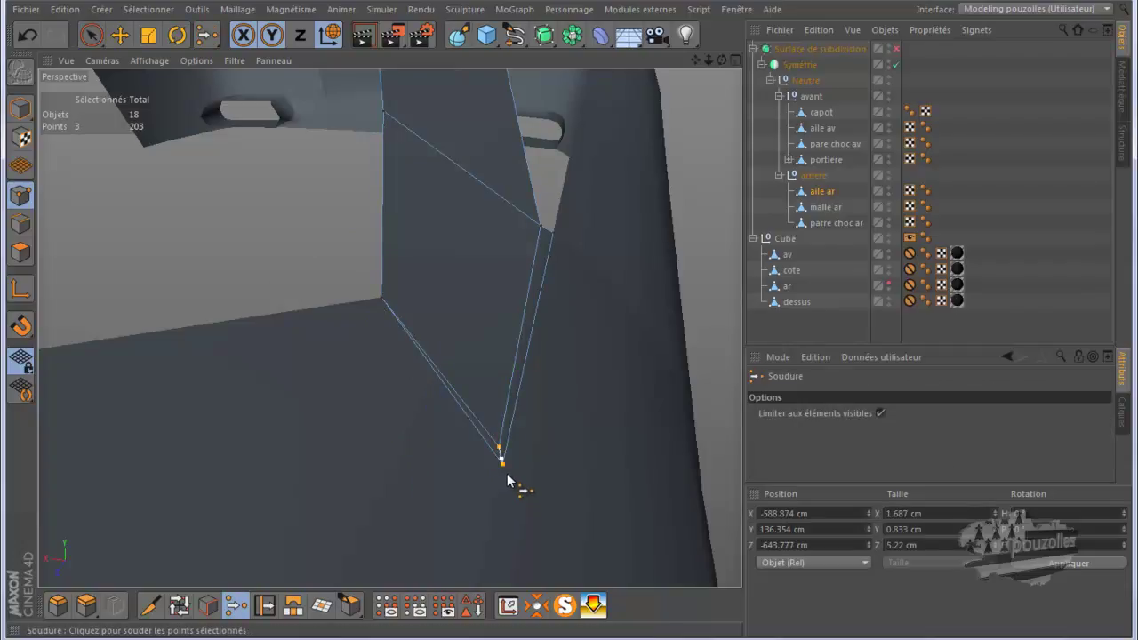
left_click(503, 466)
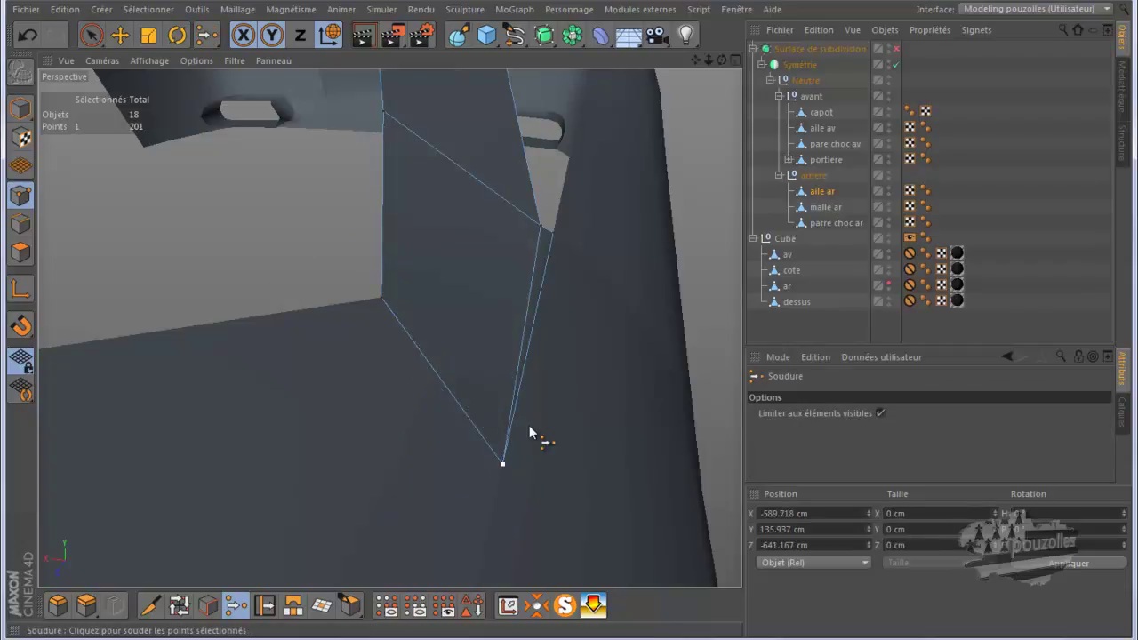
Weld the two points on the strip's upper edge, leaving 200 points, and orbit back out.
key("space")
left_click(545, 230, "shift")
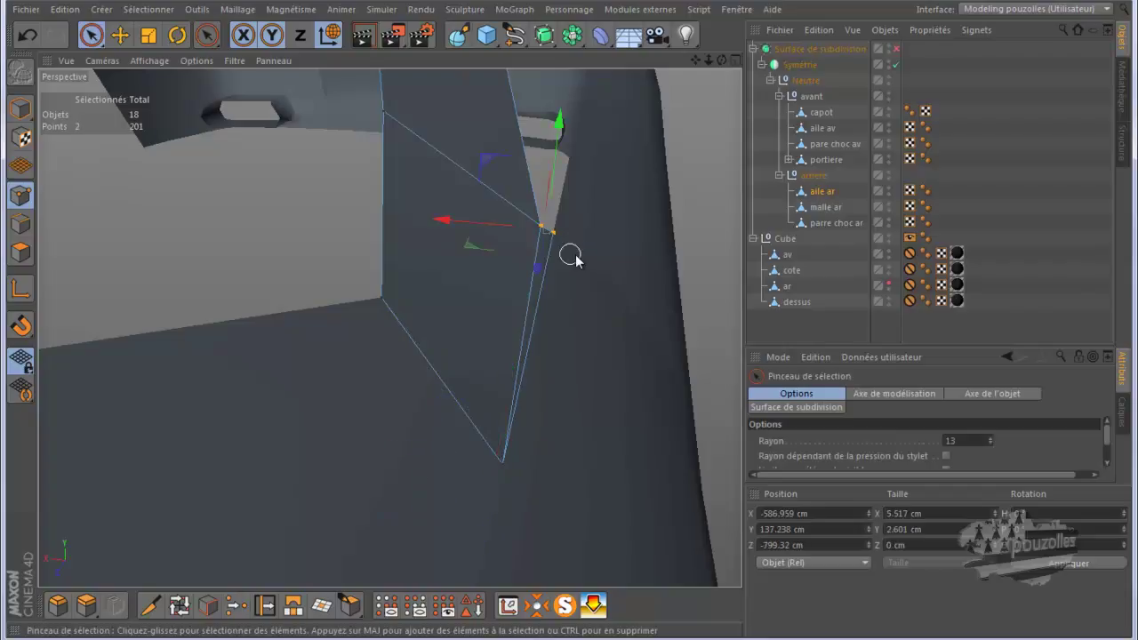
key("space")
left_click(553, 233)
mouse_move(565, 238)
left_mouse_down("alt")
mouse_move(458, 424)
mouse_move(465, 432)
left_mouse_up("alt")
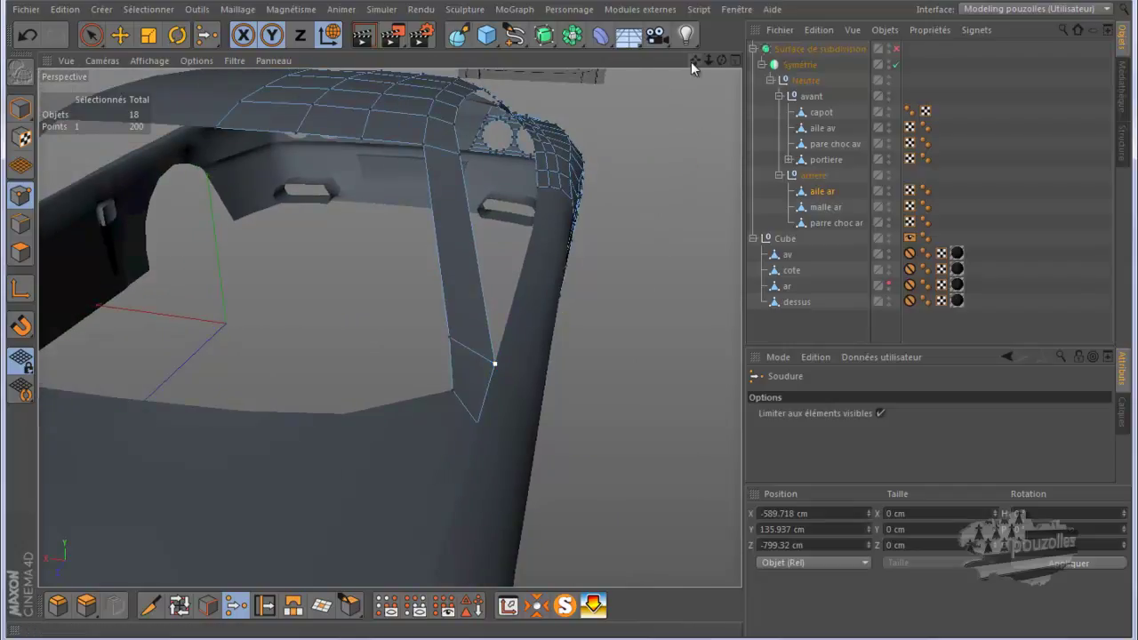
left_click_drag(719, 58, 568, 321)
In the enlarged top view, slide the strip's top point along X onto the blueprint line.
middle_click(601, 449)
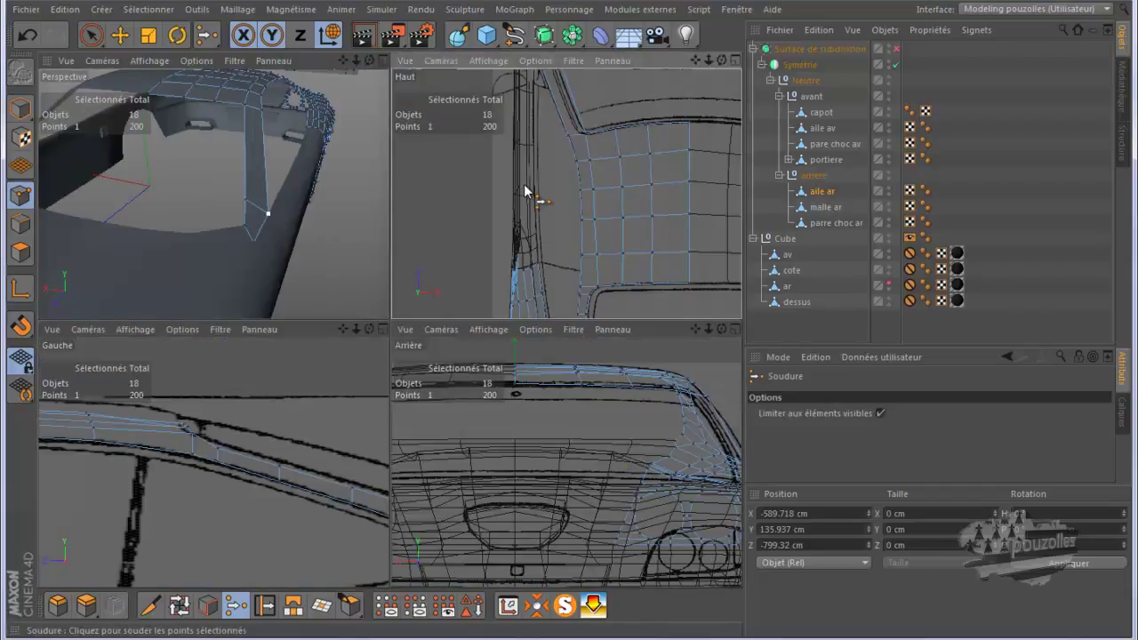
middle_click(453, 158)
scroll(343, 267, "down", 1)
scroll(293, 246, "down", 3)
scroll(284, 229, "up", 3)
scroll(310, 203, "up", 2)
scroll(310, 201, "up", 2)
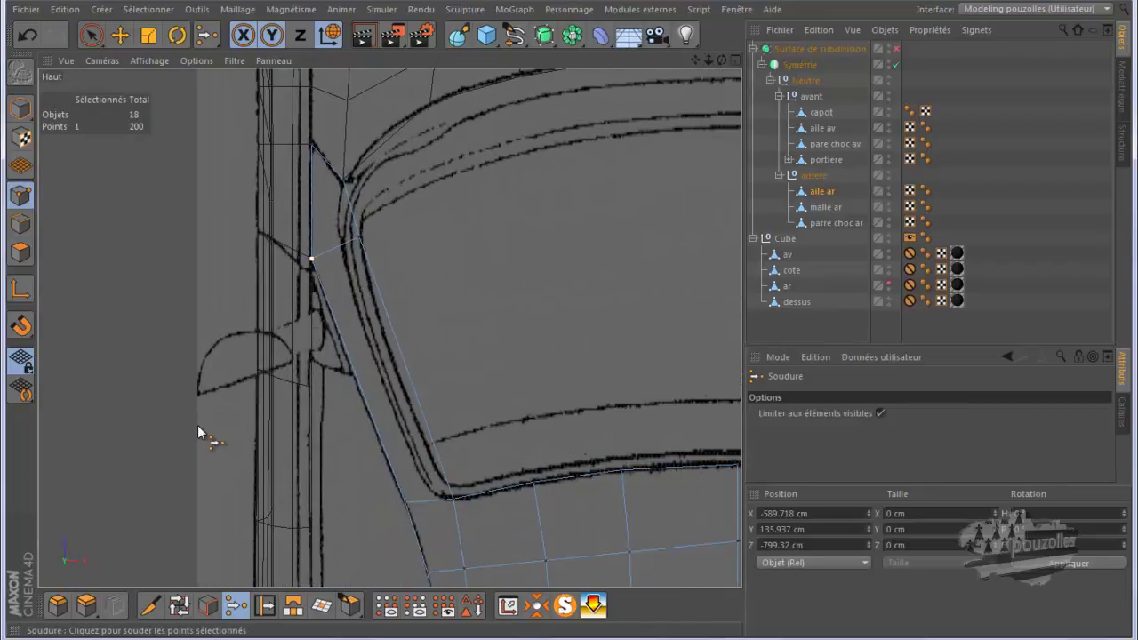
left_click(91, 35)
left_click(355, 238)
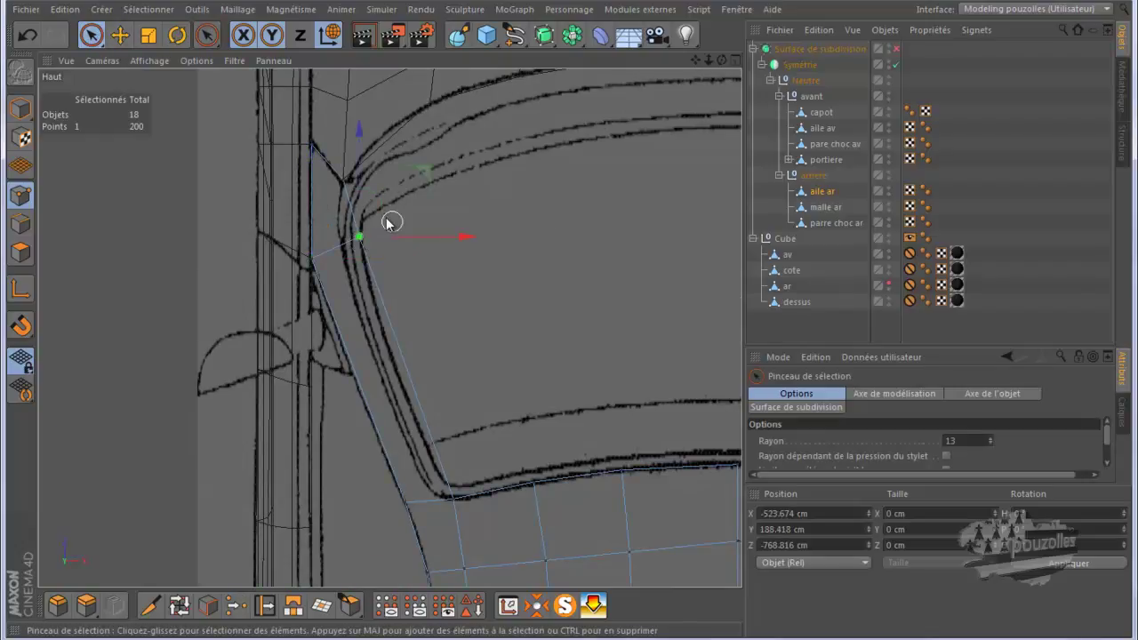
left_click_drag(425, 174, 402, 172)
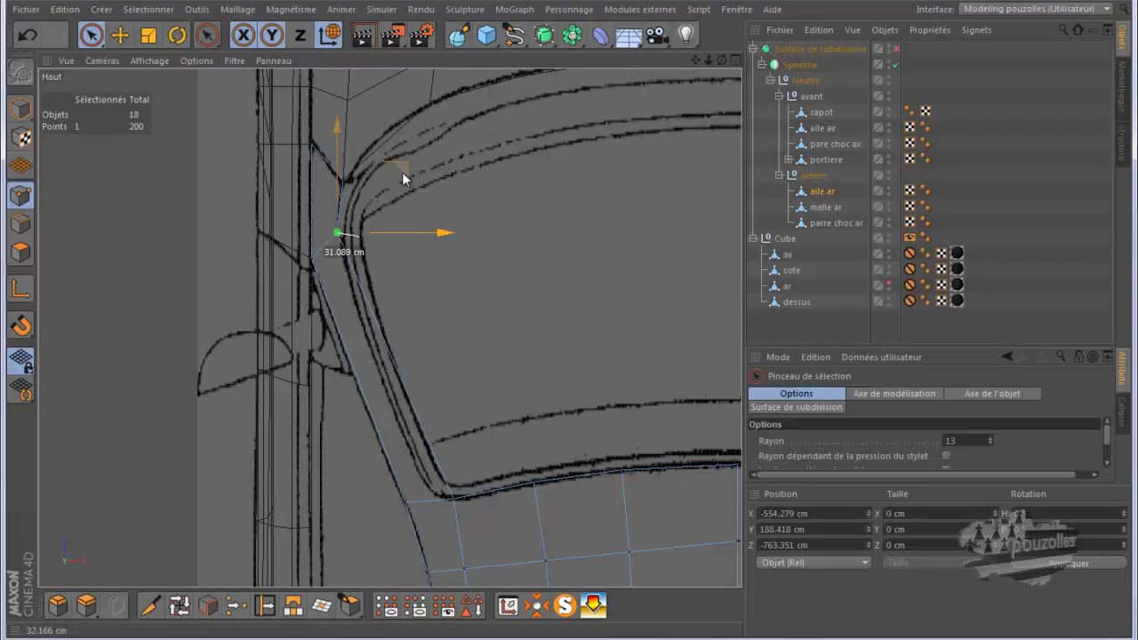
Knife two loop cuts across the narrow curved strip.
left_click(150, 604)
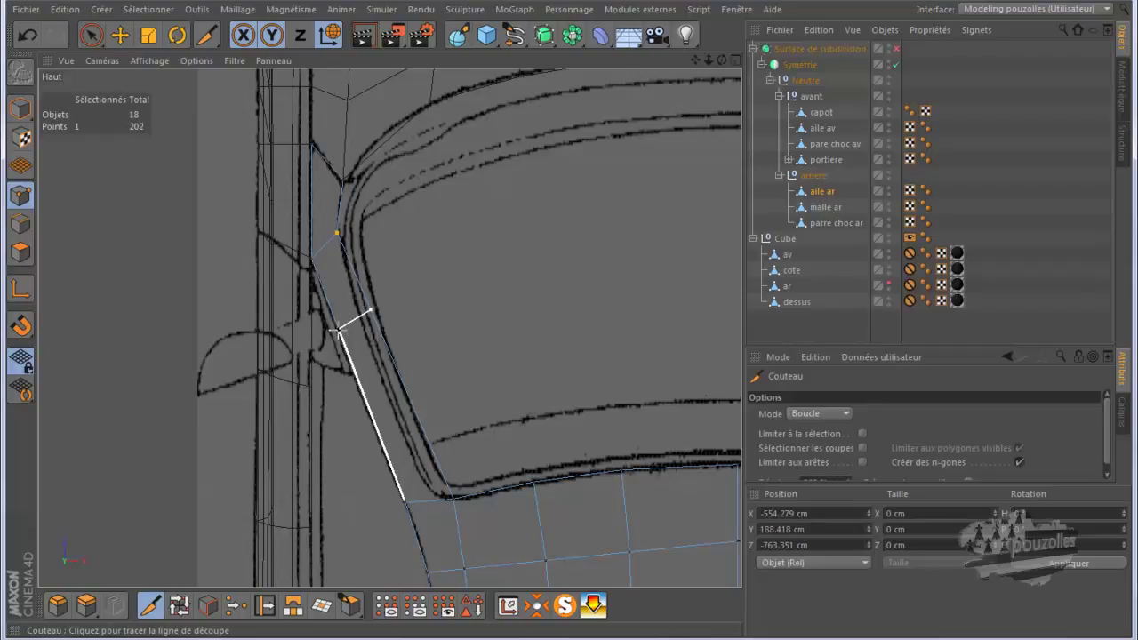
left_click(364, 397)
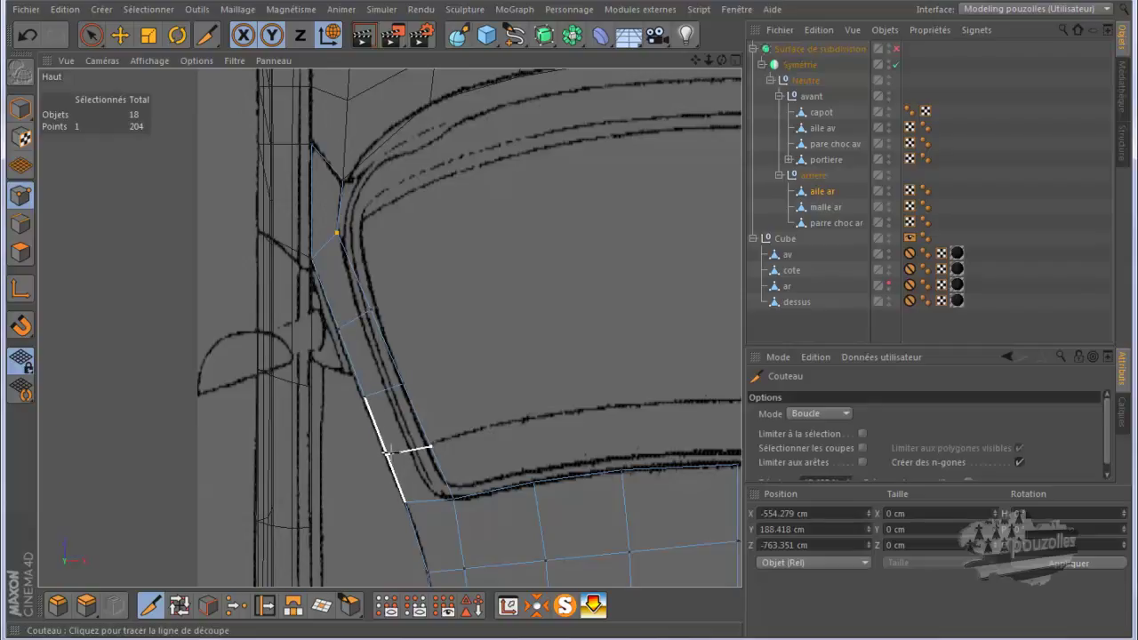
left_click(391, 462)
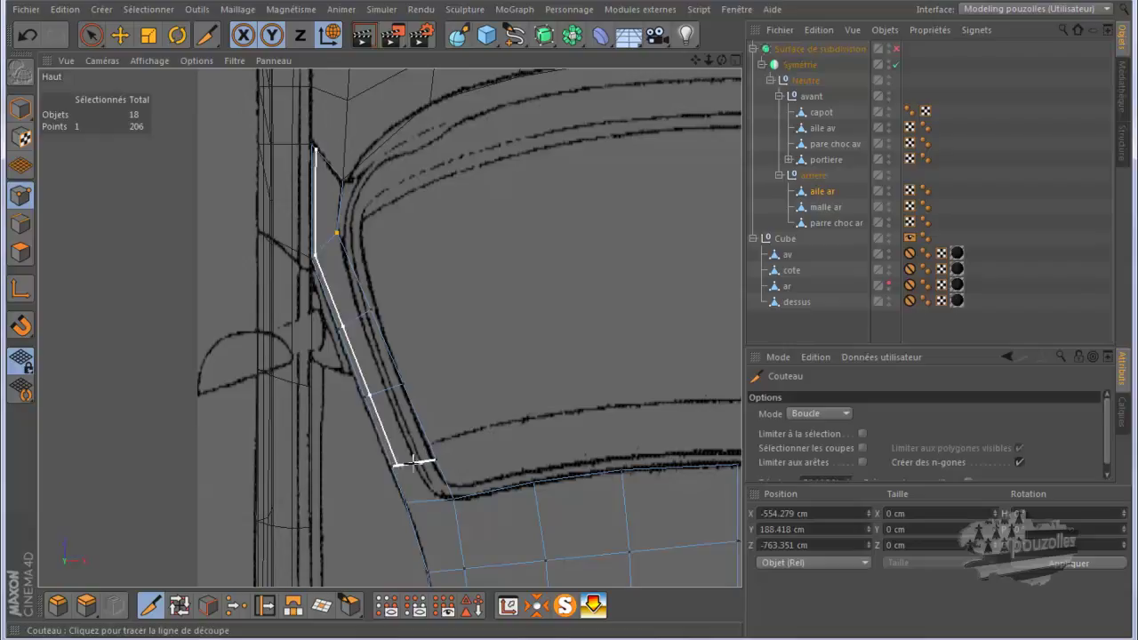
key("9")
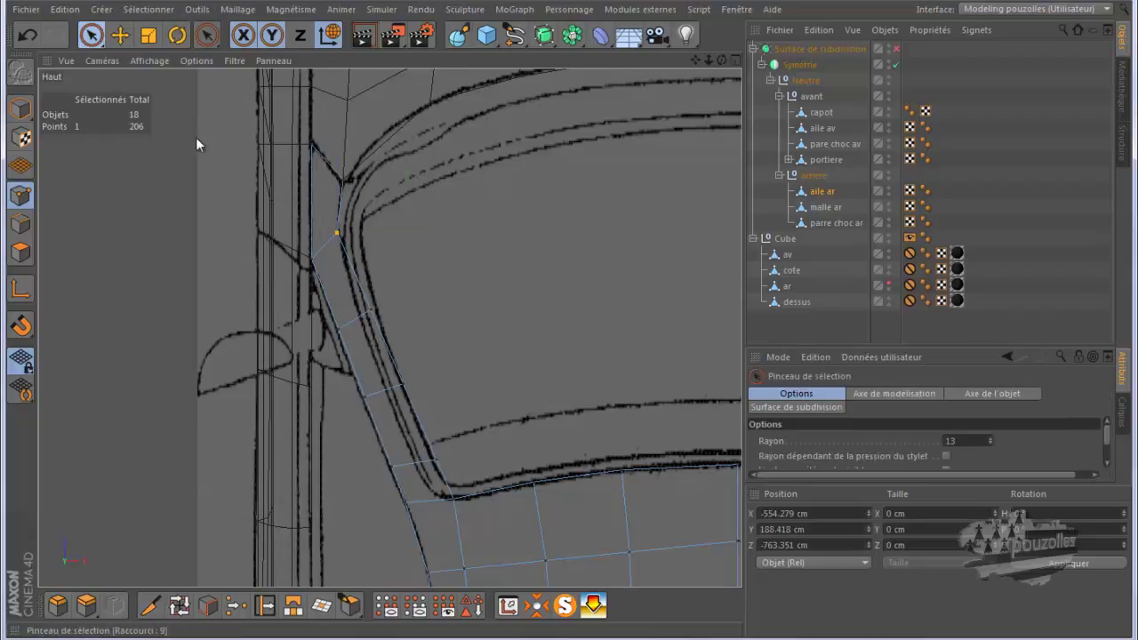
Slide three points down the strip, including its bottom corner, left onto the blueprint curve.
left_click(369, 306)
left_click_drag(420, 311, 409, 327)
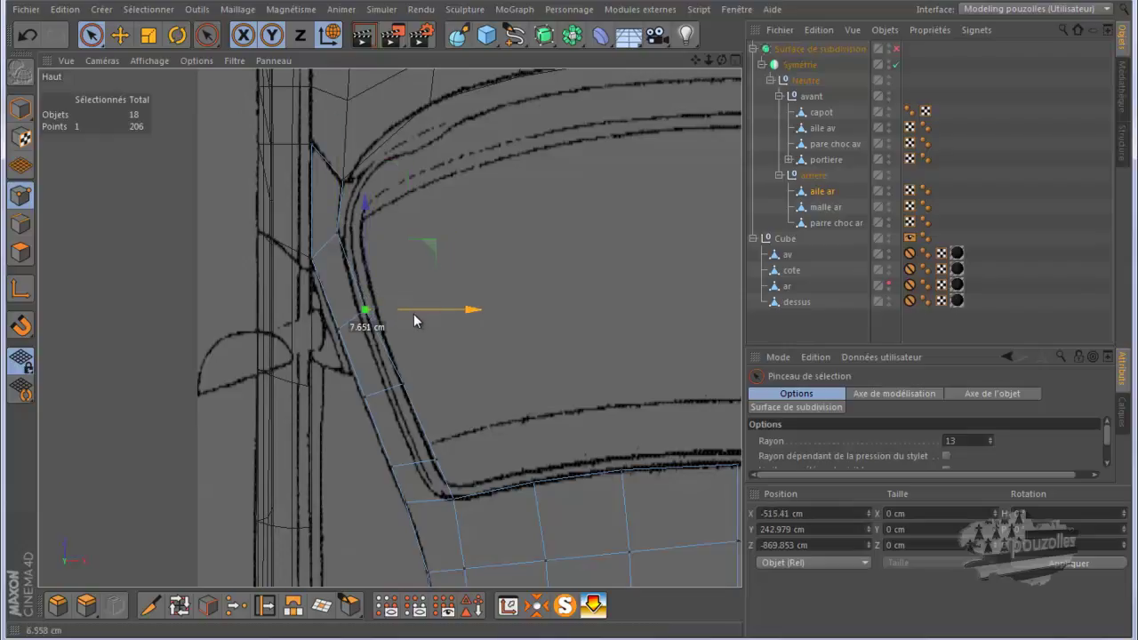
left_click(399, 380)
left_click_drag(460, 384, 448, 403)
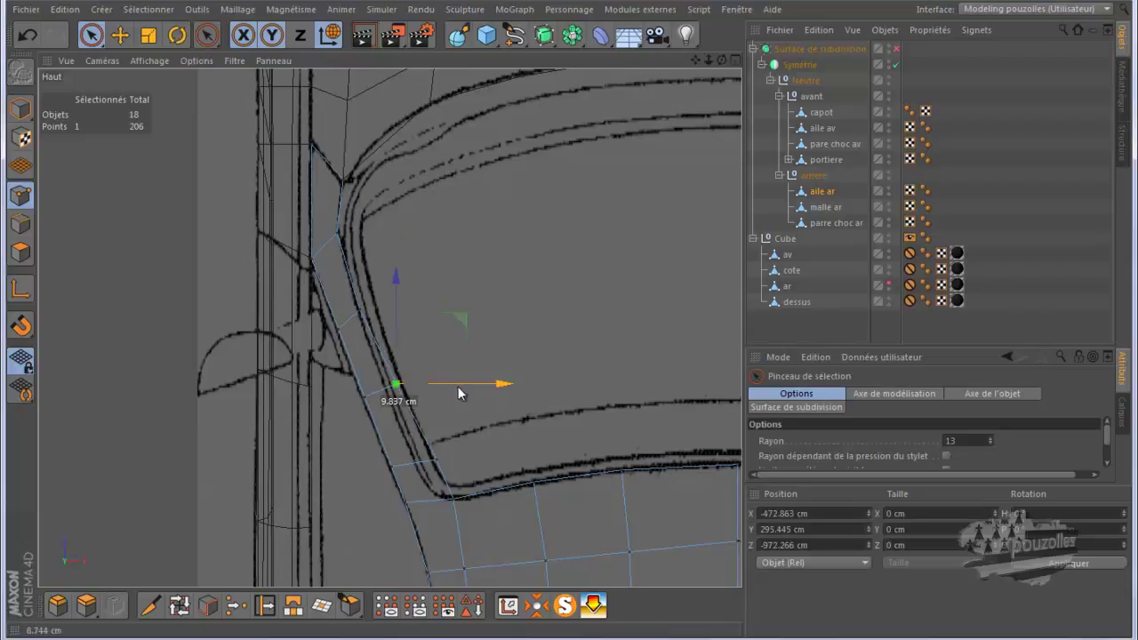
left_click(434, 459)
left_click_drag(494, 458, 473, 471)
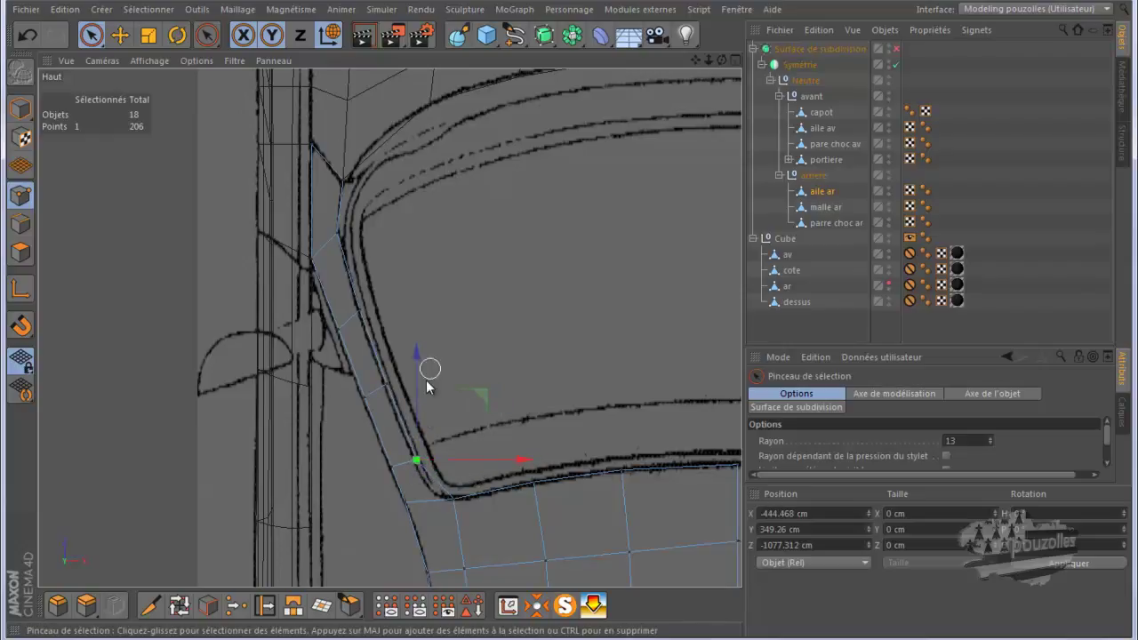
Move two more strip points down-right onto the blueprint curve.
scroll(441, 522, "up", 2)
scroll(442, 525, "up", 1)
scroll(442, 525, "up", 2)
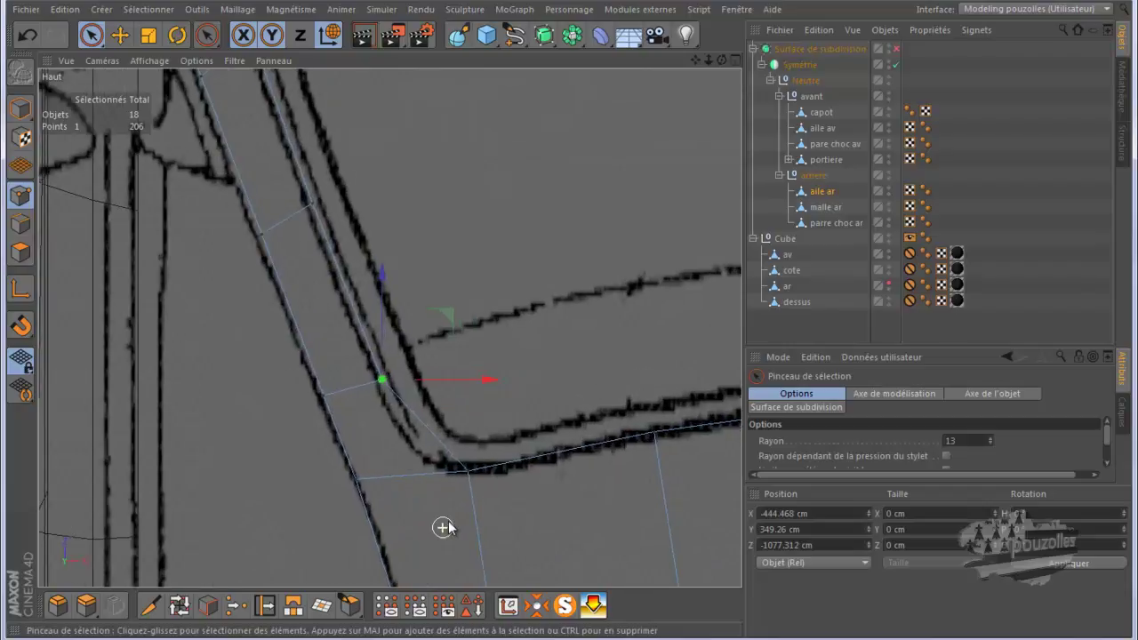
left_click_drag(444, 318, 467, 385)
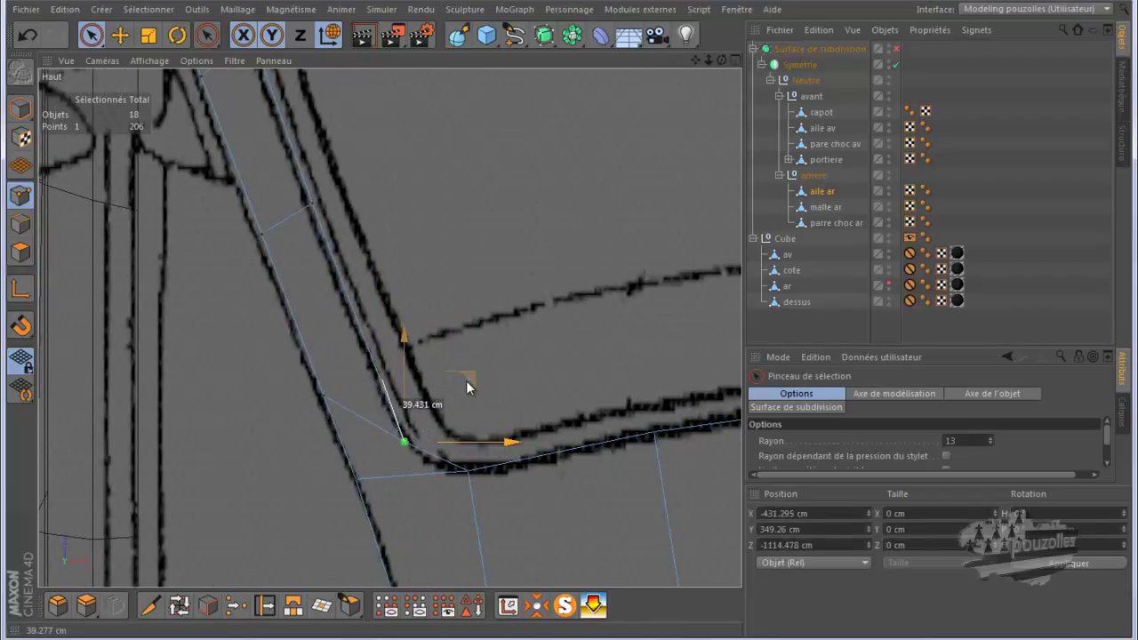
left_click(324, 398)
left_click_drag(389, 336, 404, 377)
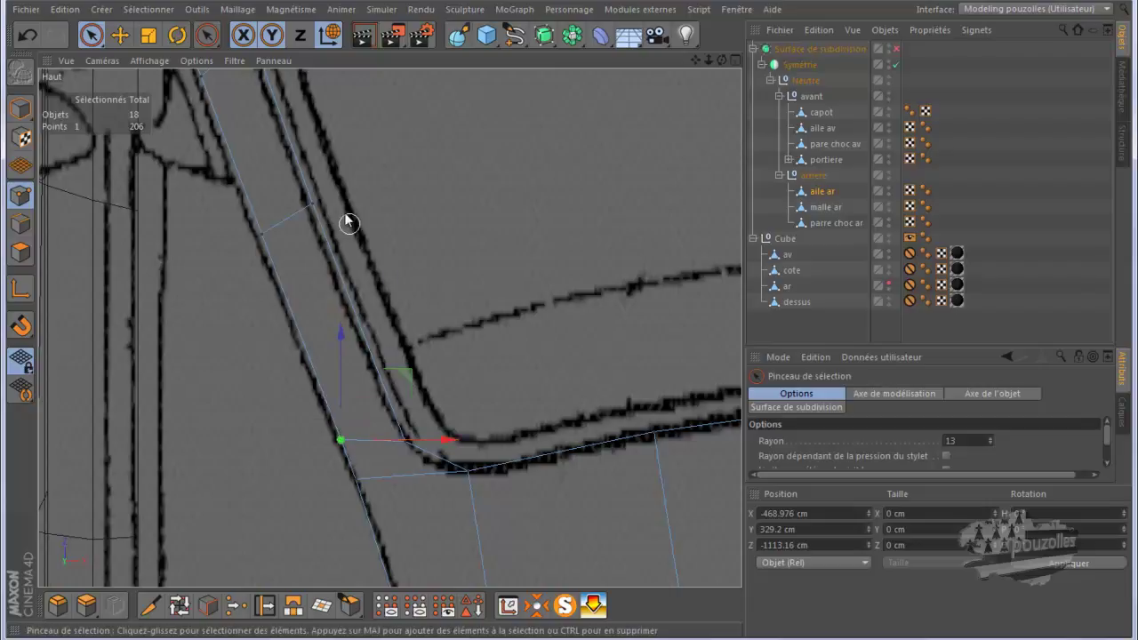
Move the curve's corner vertex and a pair of upper points down to match the blueprint.
scroll(451, 298, "down", 1)
scroll(498, 300, "down", 1)
scroll(509, 303, "down", 1)
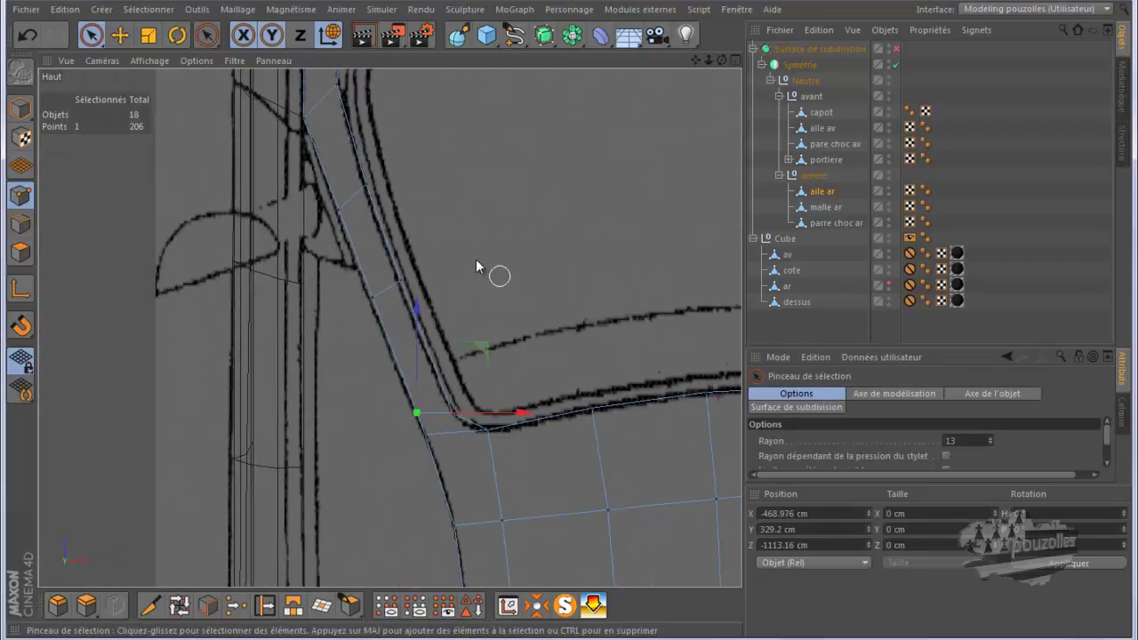
left_click(371, 299)
left_click_drag(451, 226, 461, 261)
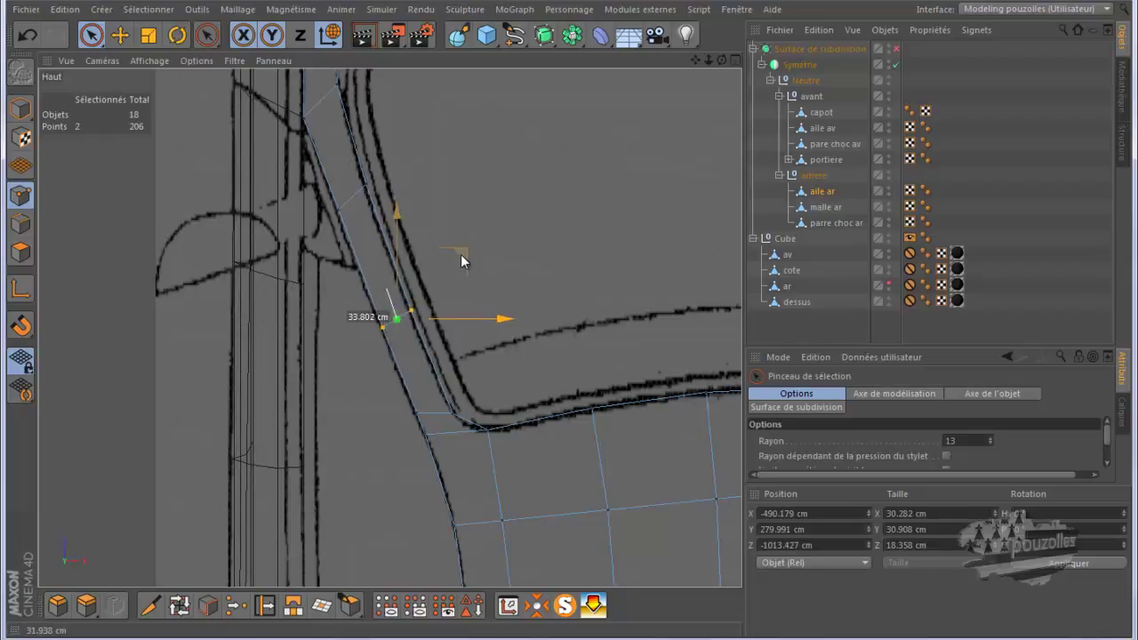
left_click(338, 206, "shift")
left_click_drag(422, 135, 424, 148)
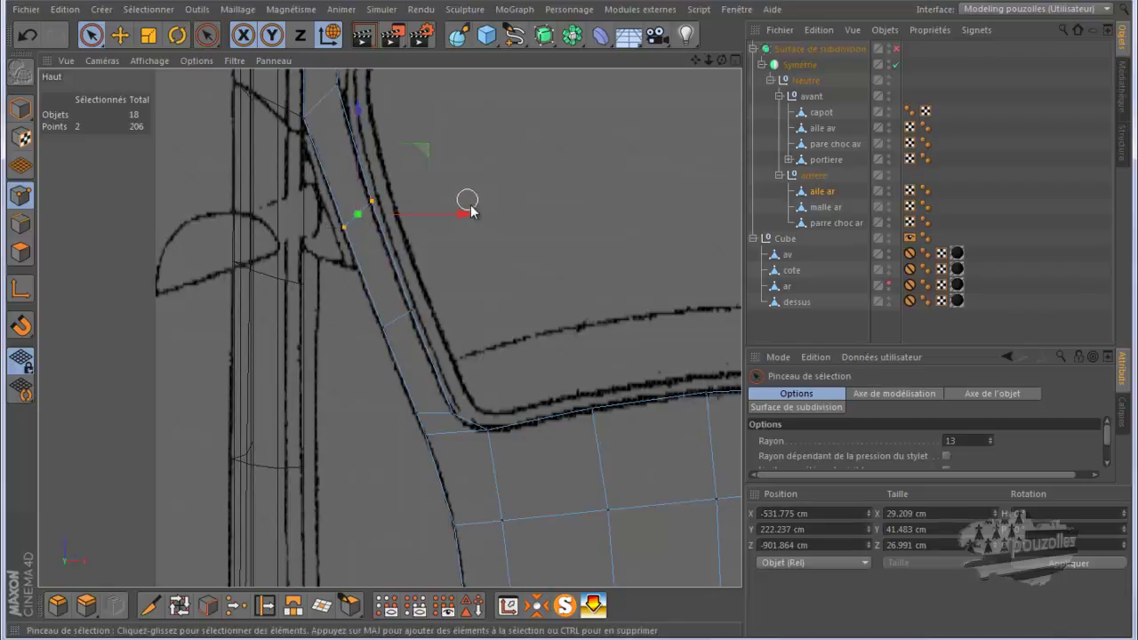
In the maximized side view, lower the pillar point near the mirror onto the blueprint line.
scroll(485, 222, "down", 2)
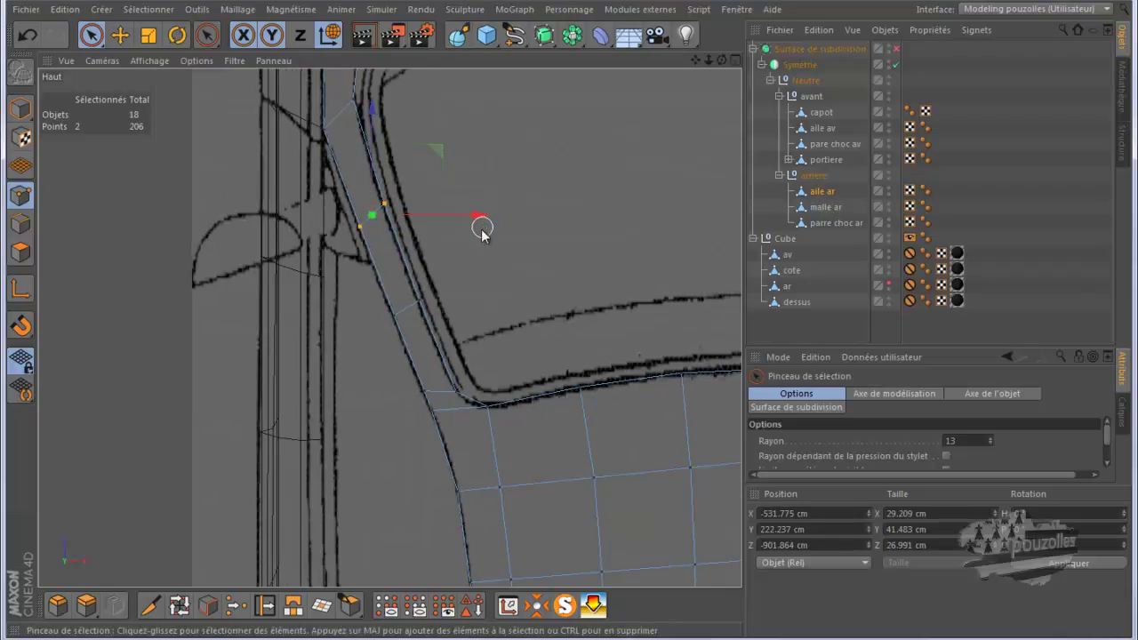
scroll(485, 222, "down", 2)
middle_click(344, 429)
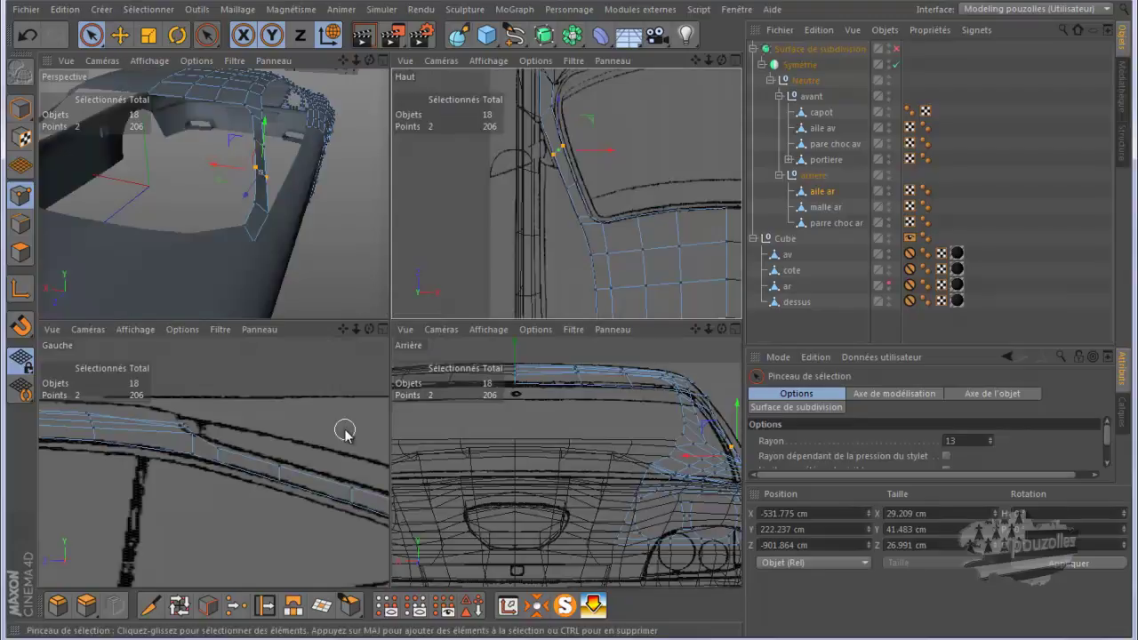
middle_click(344, 429)
scroll(696, 374, "down", 2)
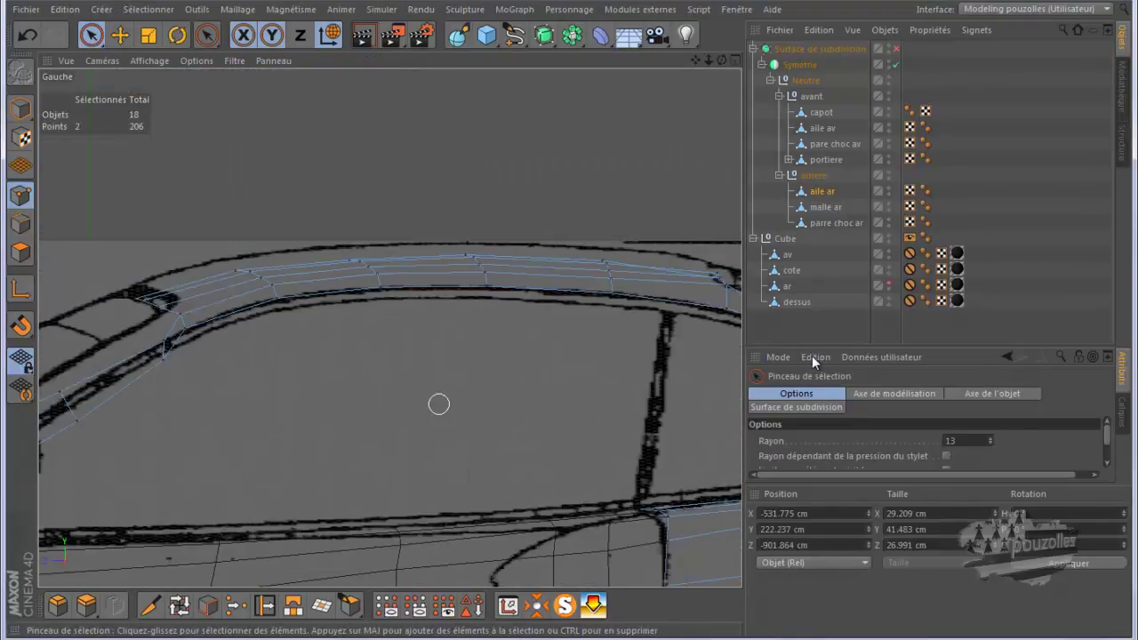
scroll(437, 418, "down", 2)
middle_click_drag(227, 509, 329, 473, "alt")
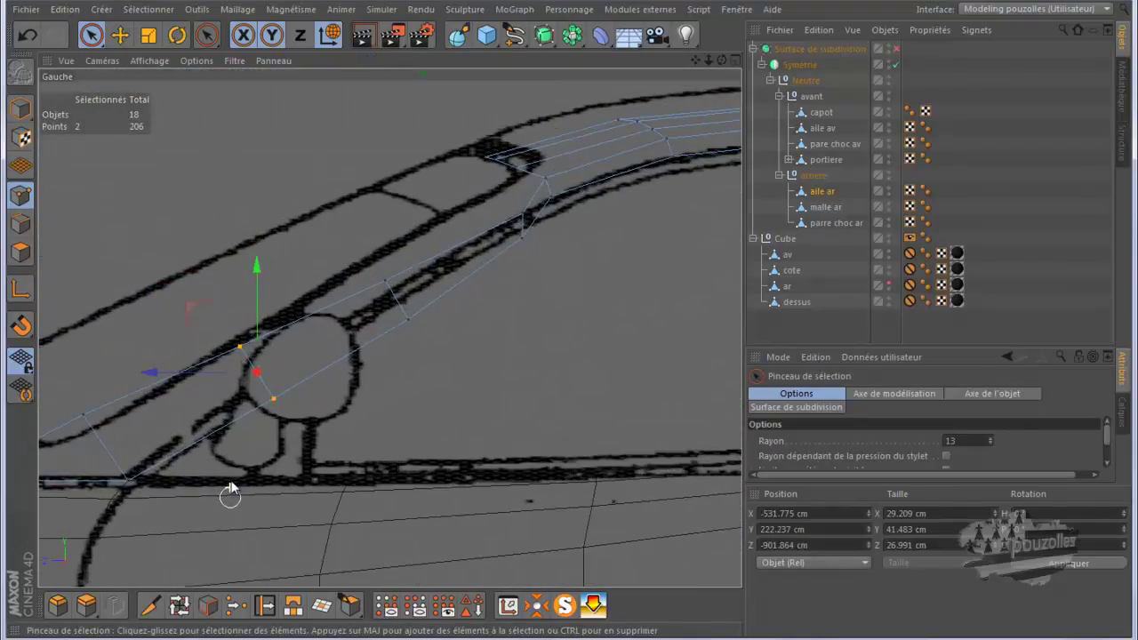
scroll(327, 471, "up", 2)
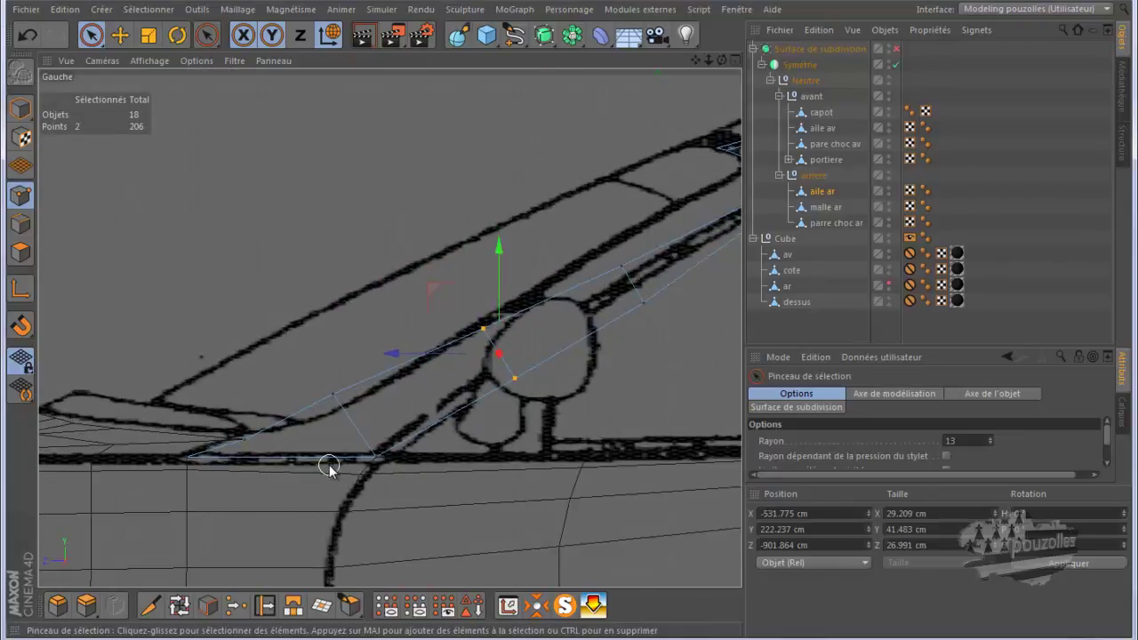
scroll(329, 467, "up", 2)
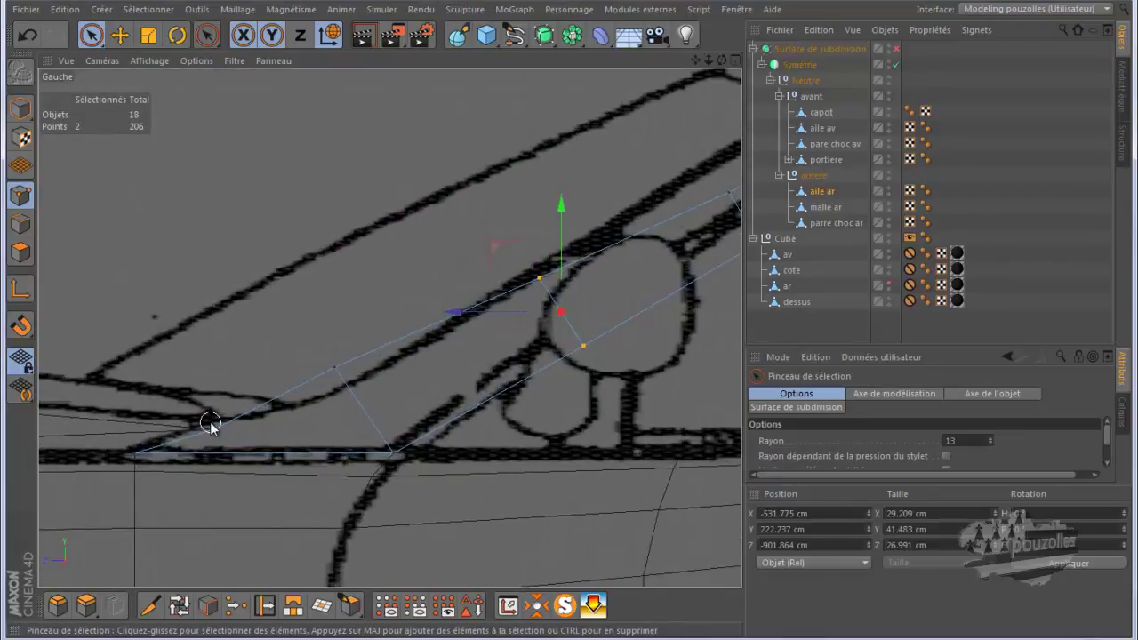
left_click(335, 367)
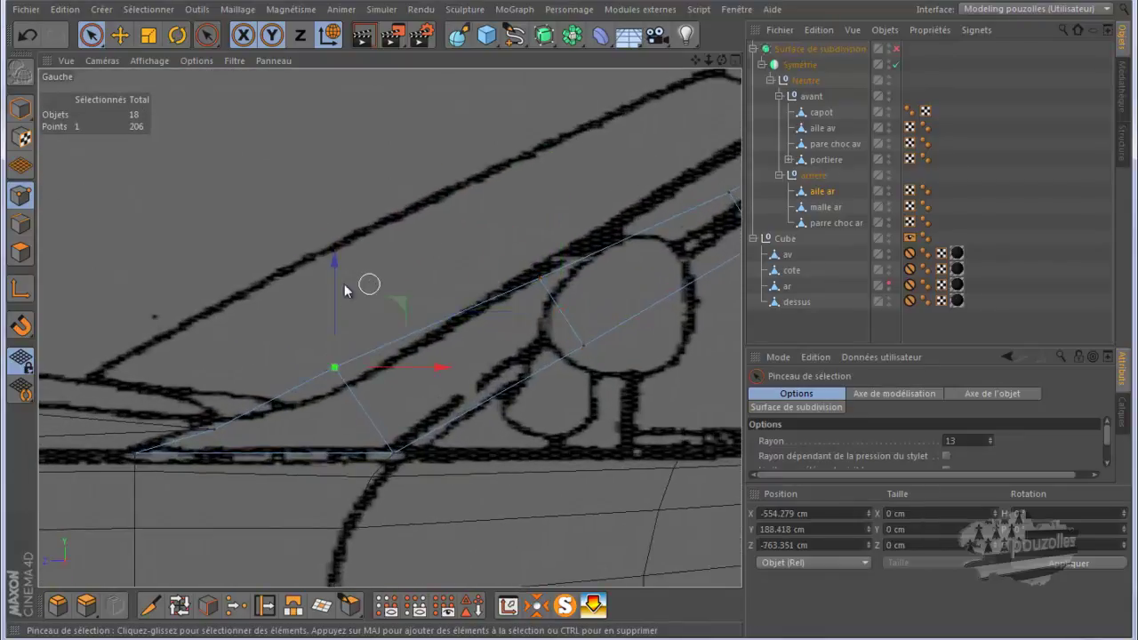
left_click_drag(333, 282, 334, 309)
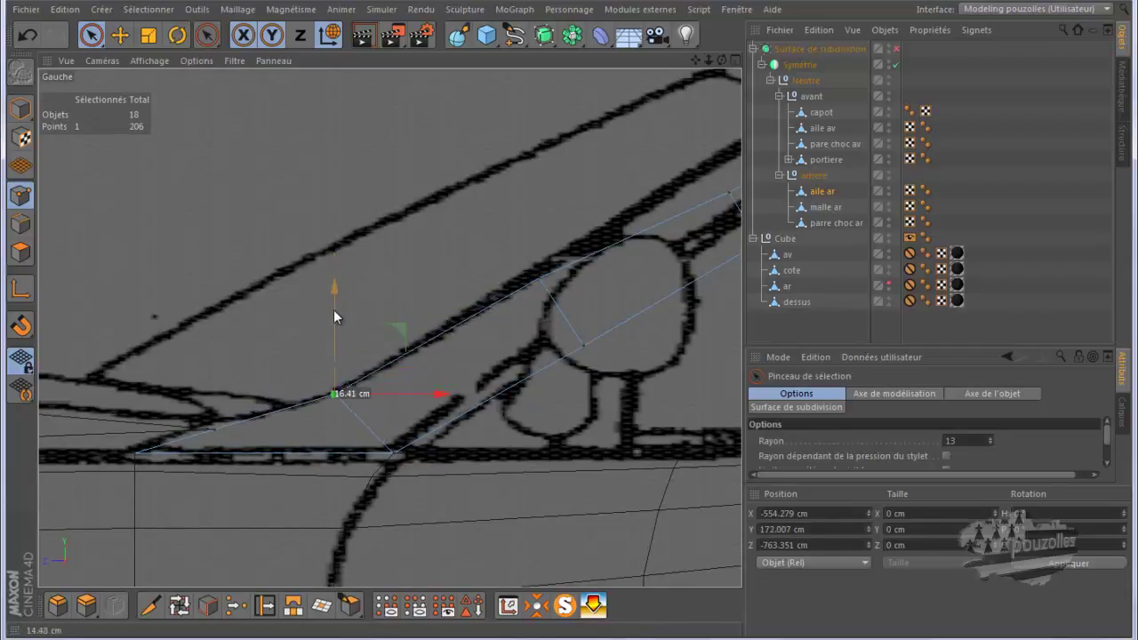
Raise the point beside the mirror and the next strip vertex onto the blueprint line.
left_click(540, 276)
left_click_drag(535, 222, 543, 207)
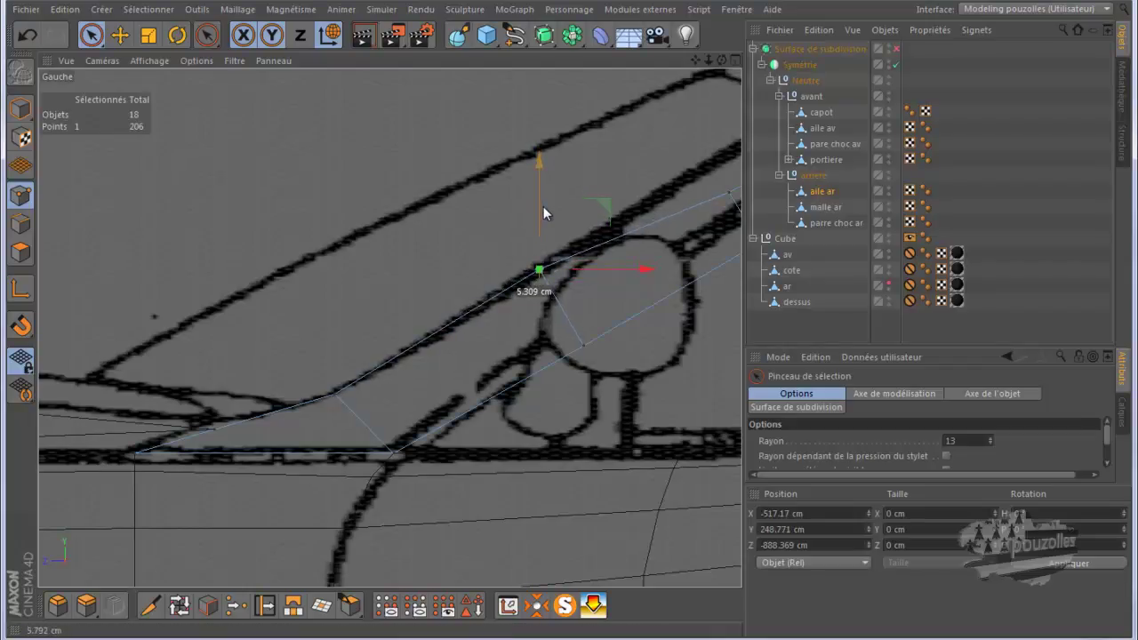
left_click(585, 346)
left_click_drag(585, 270, 585, 245)
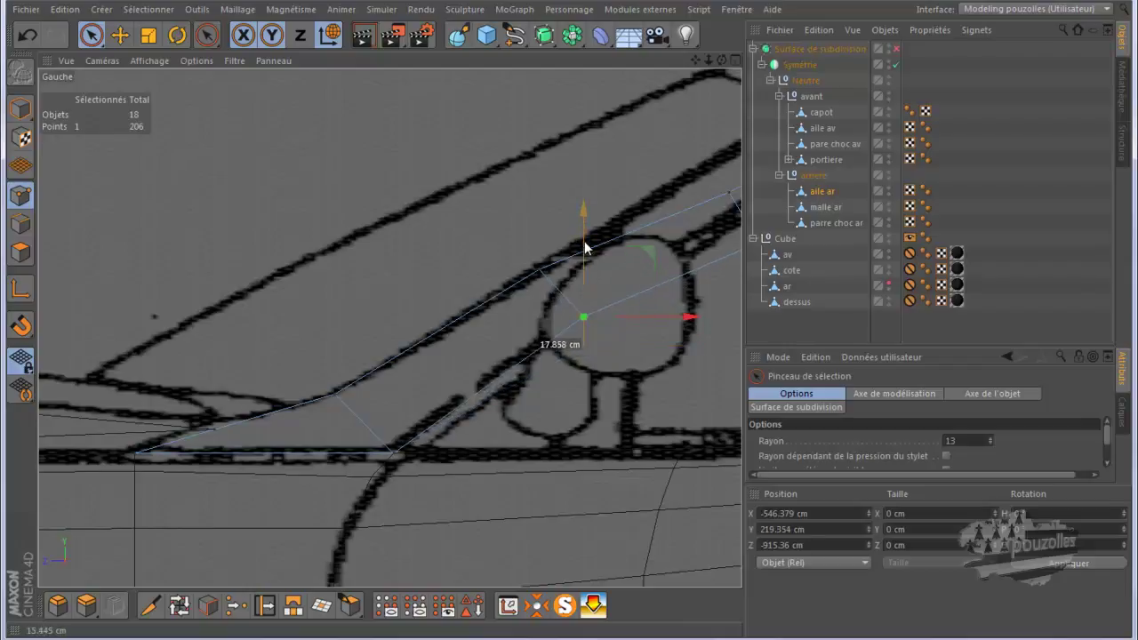
left_click_drag(585, 244, 587, 241)
middle_click_drag(557, 323, 566, 322, "alt")
Raise four higher pillar-strip vertices to follow the side blueprint's roof outline, reaching Y 348.989 cm.
left_click(434, 264)
left_click_drag(431, 210, 433, 171)
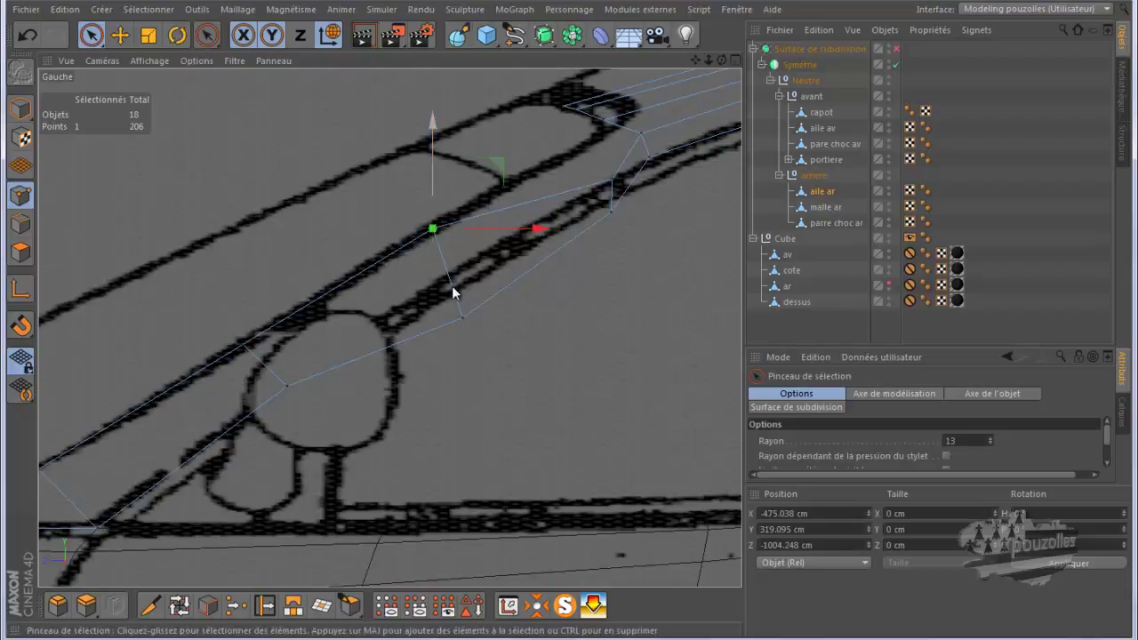
left_click(463, 318)
left_click_drag(463, 247, 461, 199)
left_click(612, 183)
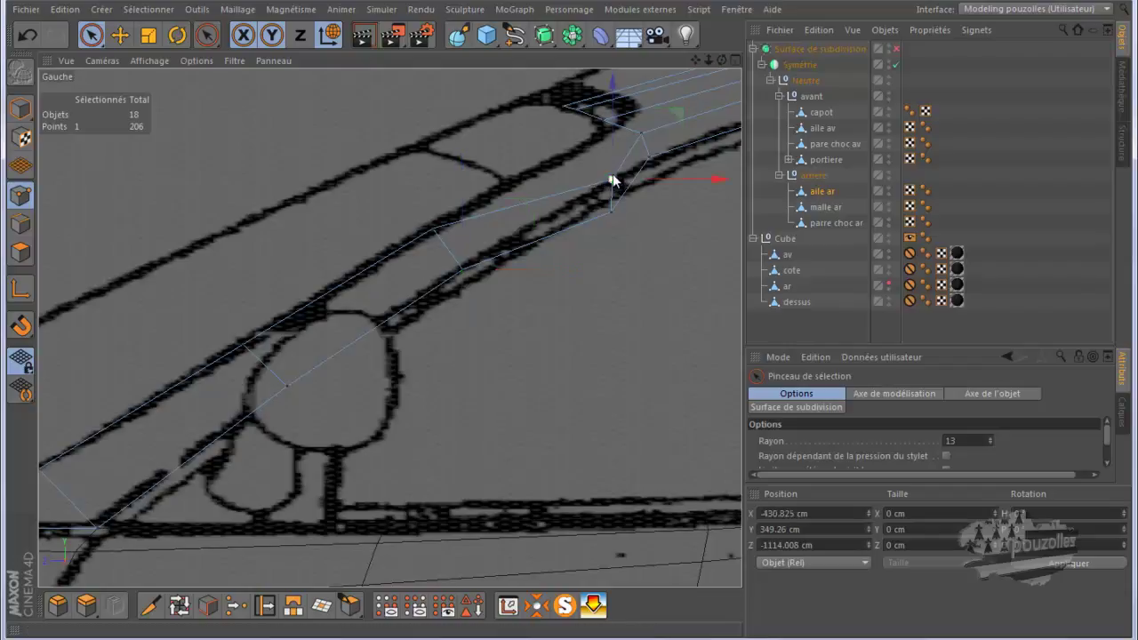
left_click_drag(614, 127, 605, 98)
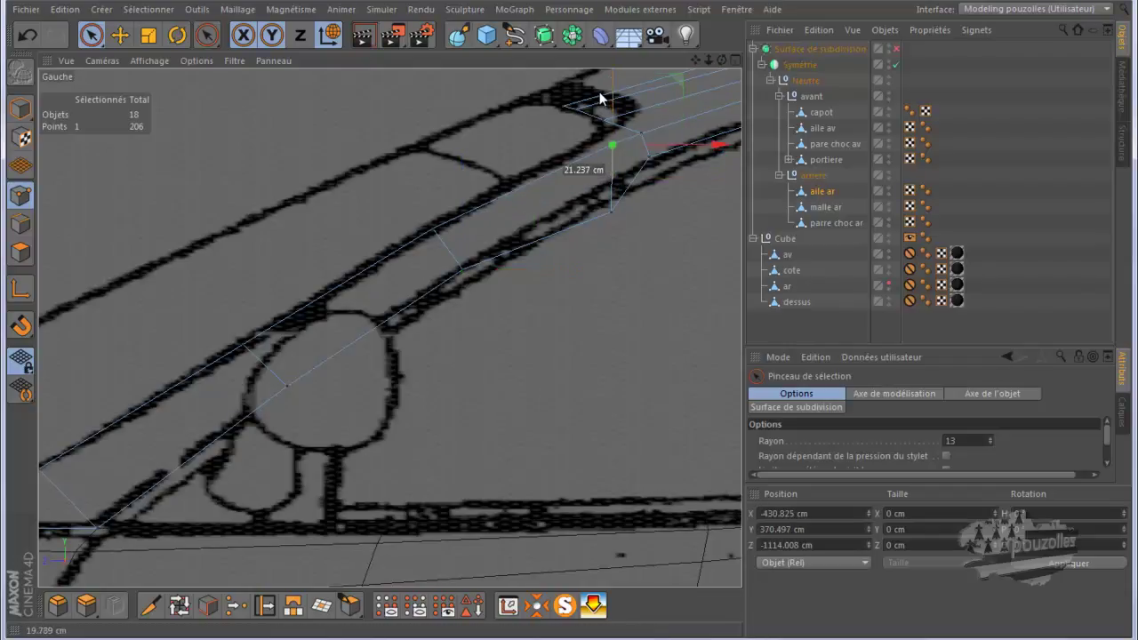
left_click(611, 210)
left_click_drag(612, 169, 609, 135)
Zoom out and return to the four-view layout.
scroll(364, 196, "down", 3)
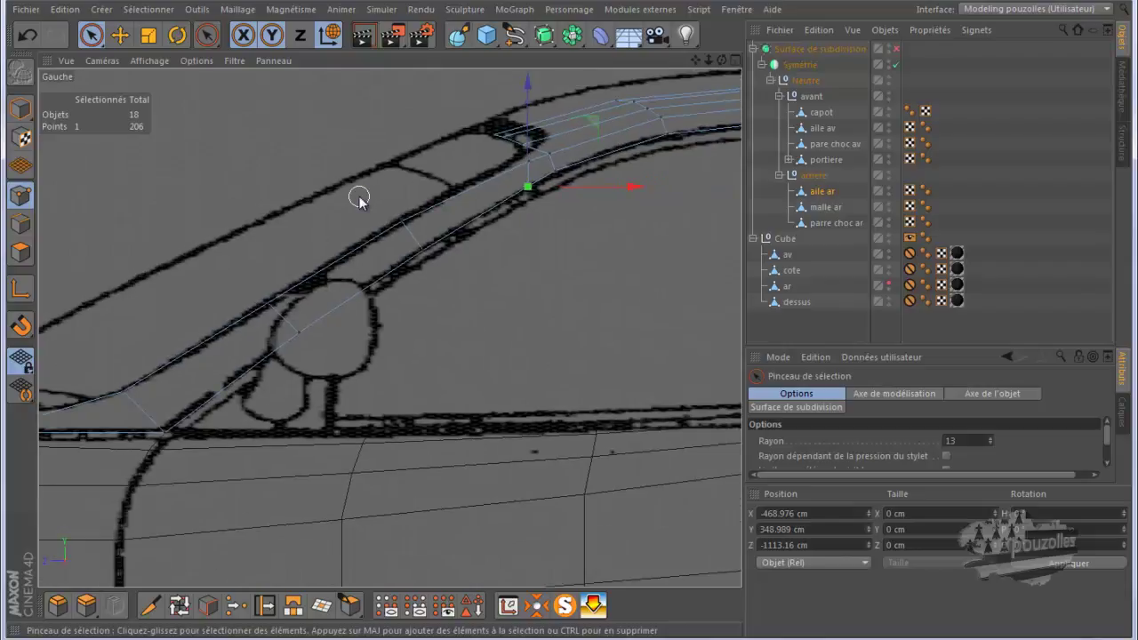
scroll(360, 198, "down", 1)
scroll(351, 200, "down", 1)
scroll(333, 211, "down", 1)
scroll(330, 211, "down", 1)
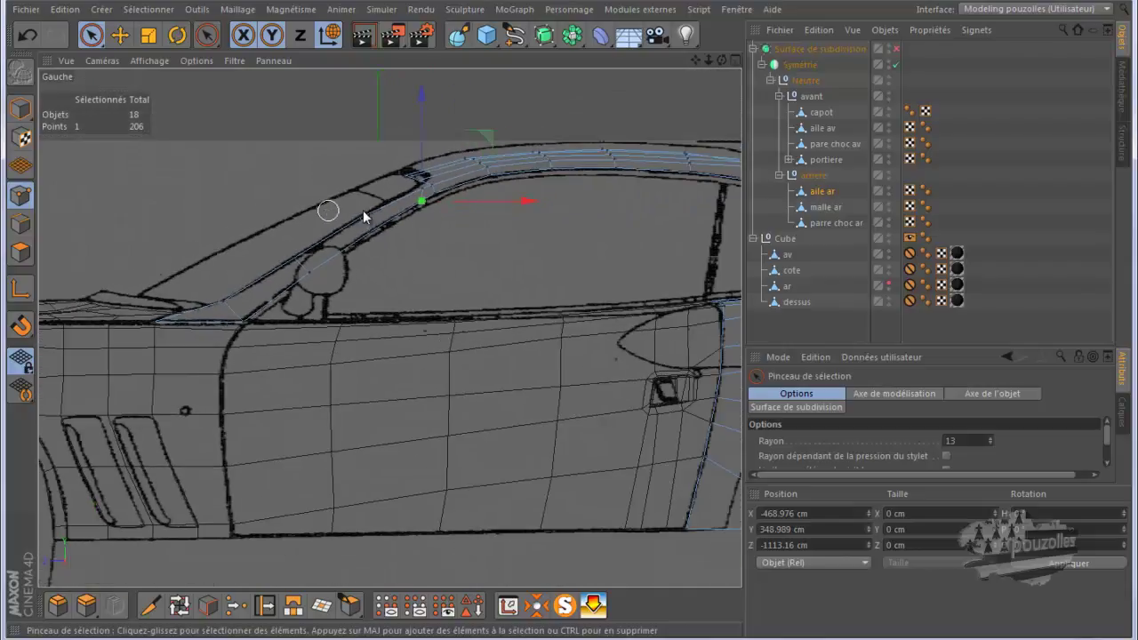
scroll(563, 203, "up", 1)
scroll(564, 205, "up", 1)
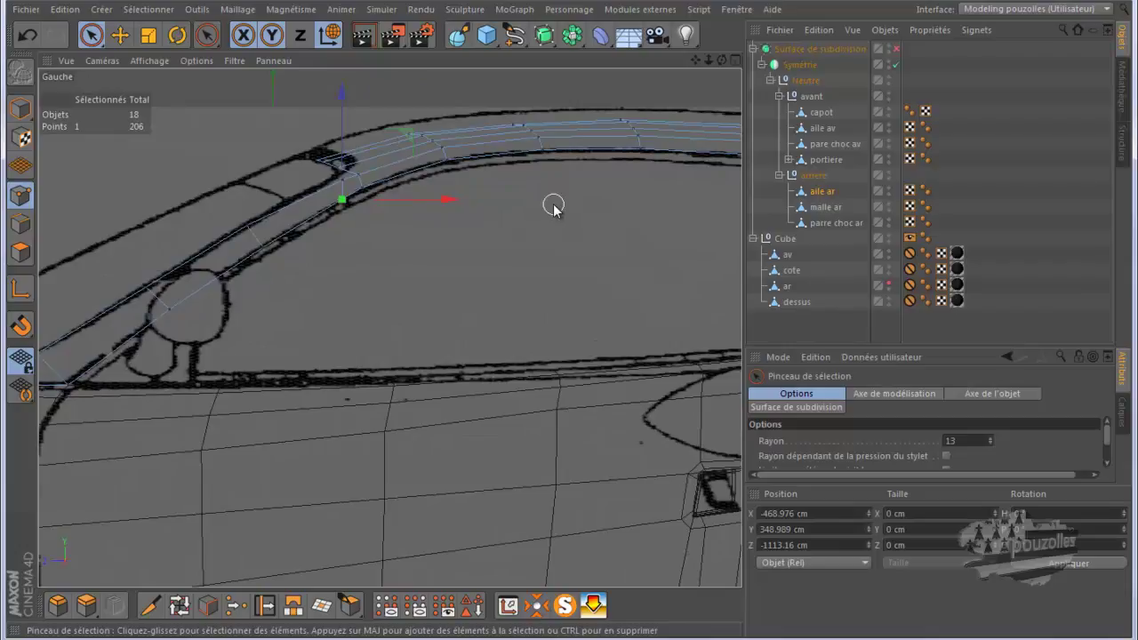
middle_click(278, 183)
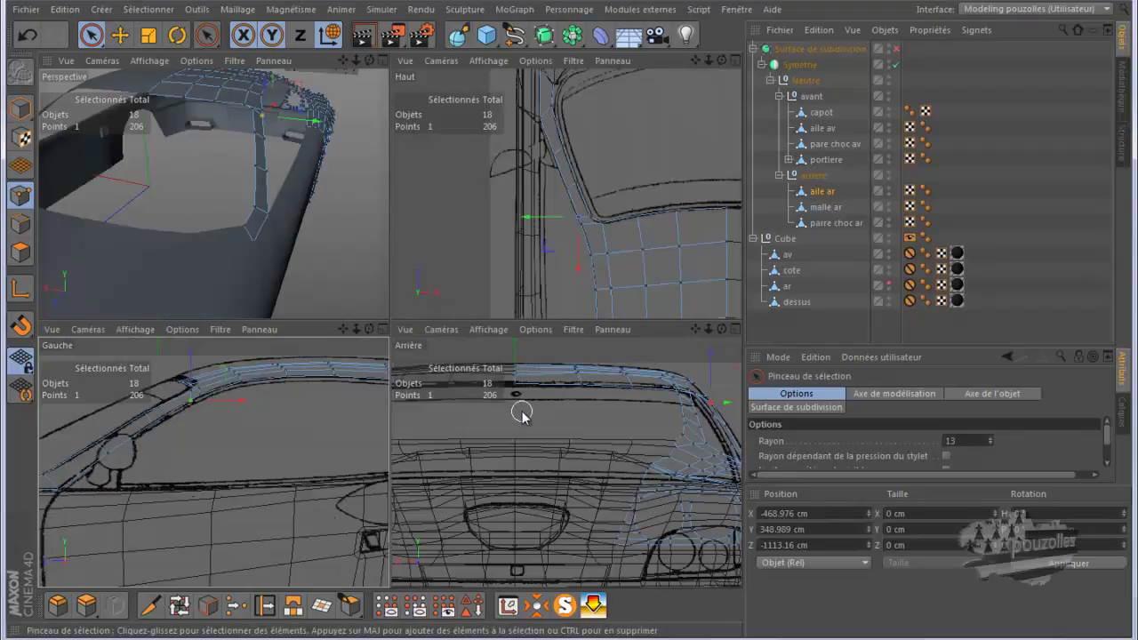
In the maximized Perspective view, enable Surface de subdivision and render a preview of the smoothed body.
middle_click(333, 245)
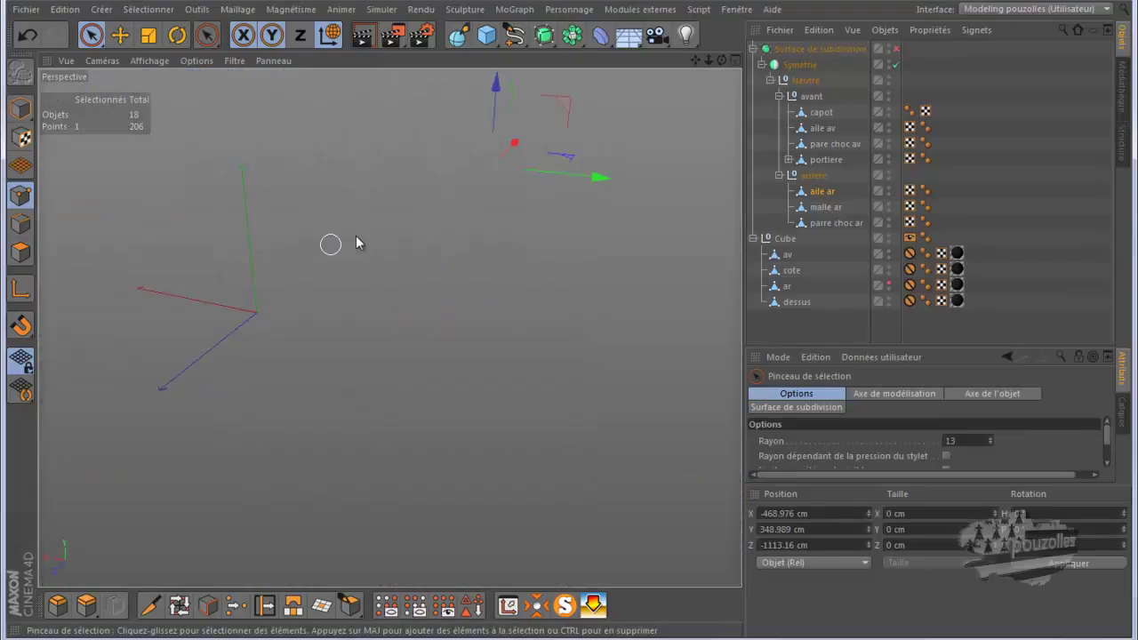
mouse_move(488, 217)
left_mouse_down("alt")
mouse_move(572, 218)
mouse_move(589, 185)
left_mouse_up("alt")
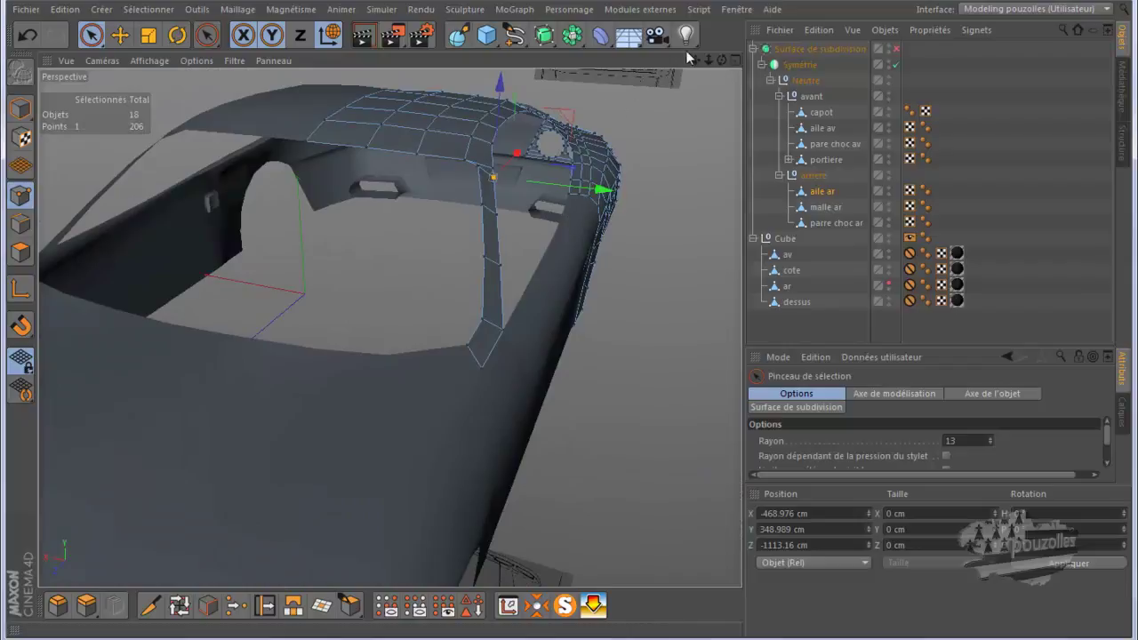
scroll(567, 321, "up", 3)
scroll(566, 321, "up", 4)
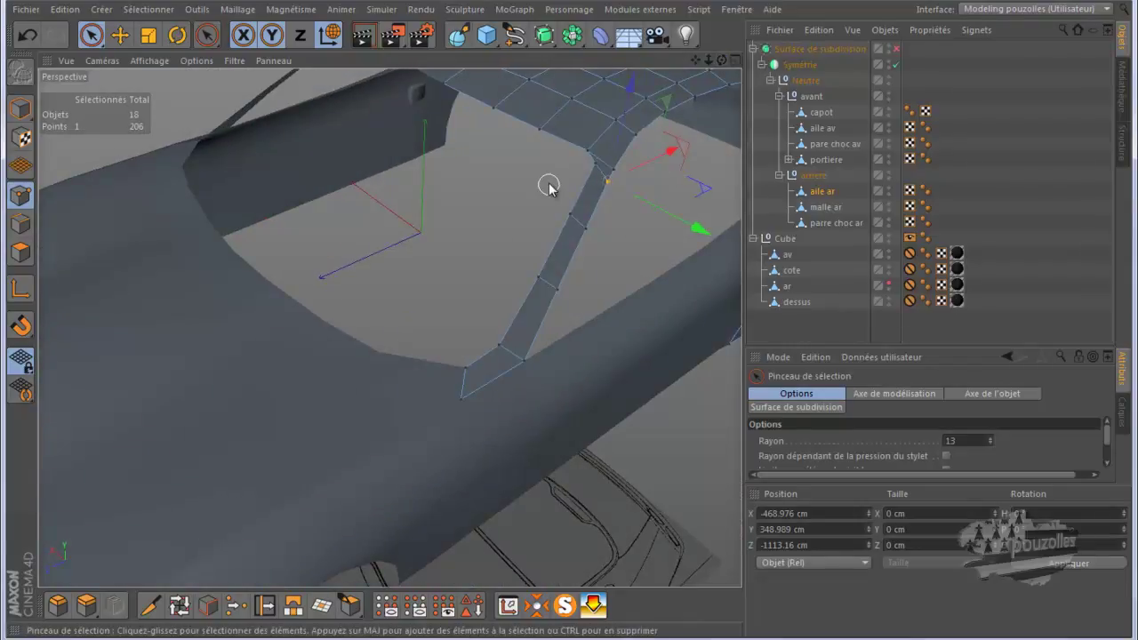
left_click(895, 50)
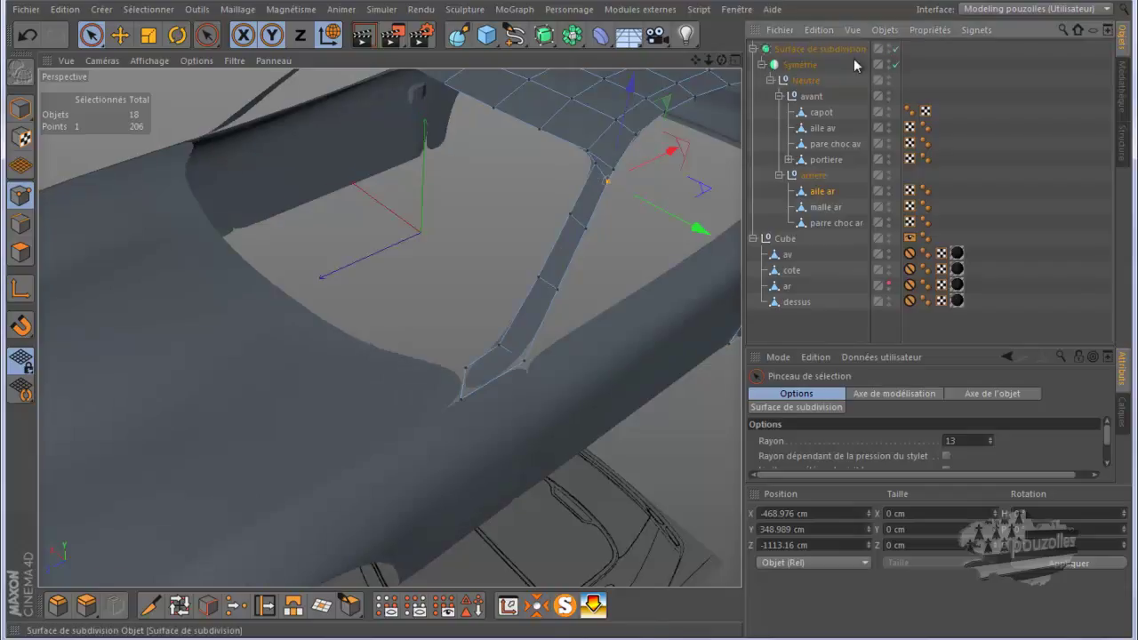
left_click(367, 41)
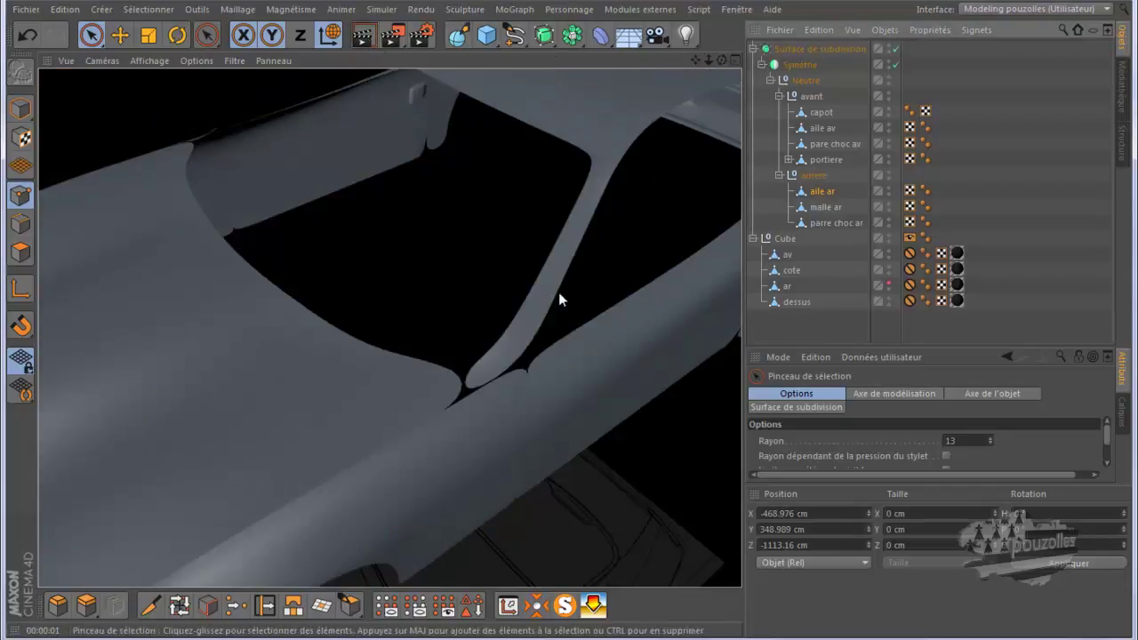
mouse_move(721, 57)
left_mouse_down()
mouse_move(620, 309)
mouse_move(552, 332)
mouse_move(532, 323)
mouse_move(565, 322)
mouse_move(551, 330)
left_mouse_up()
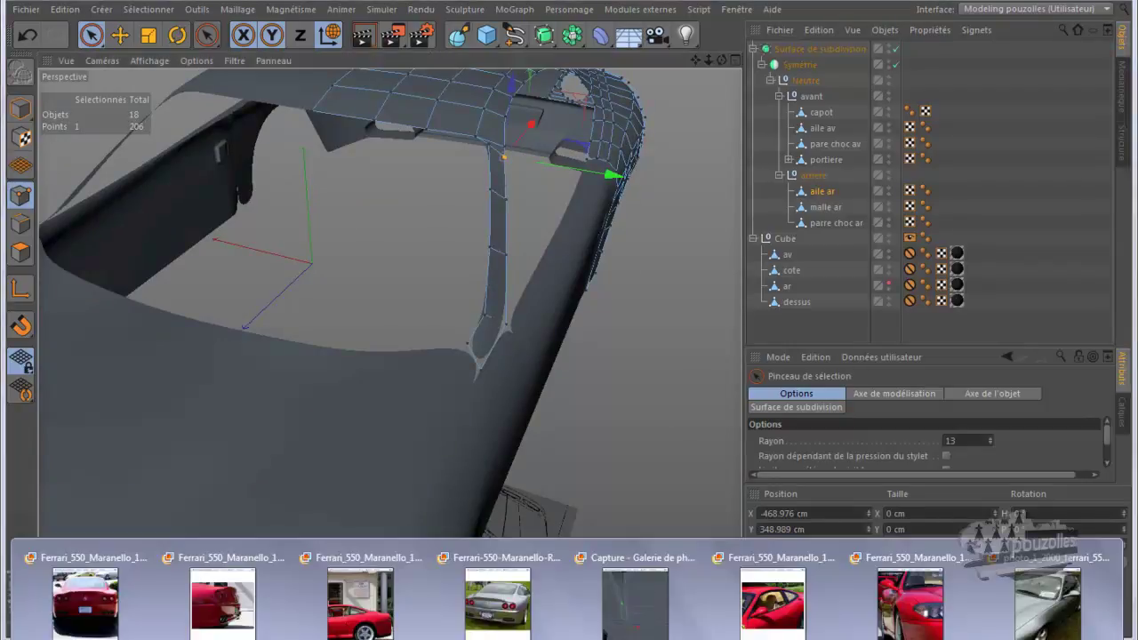
left_click(749, 625)
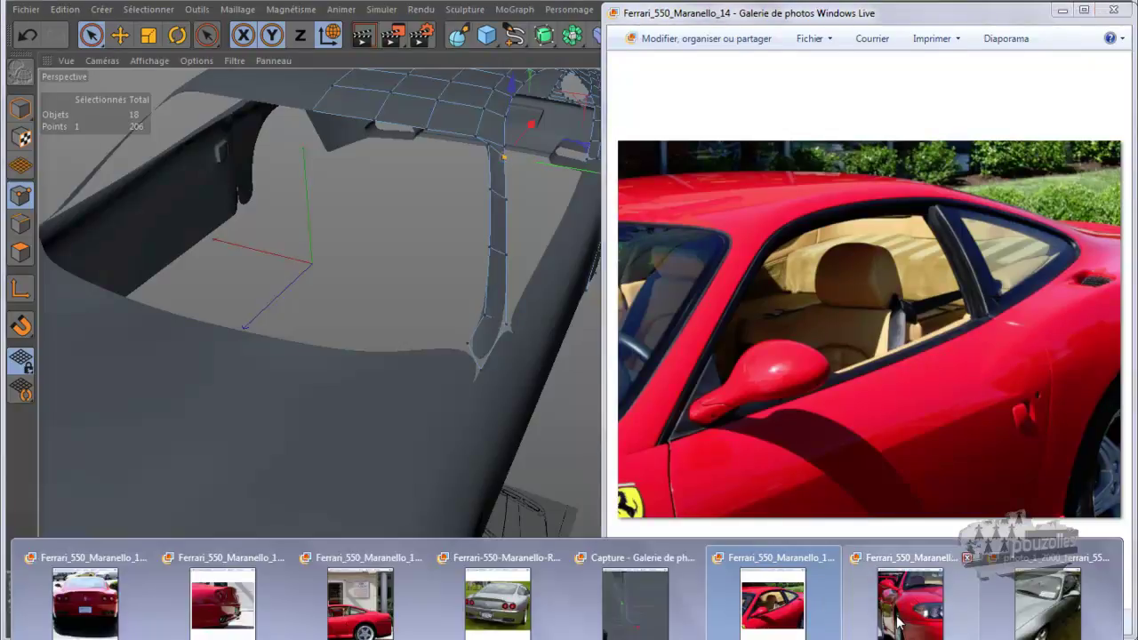
left_click(899, 623)
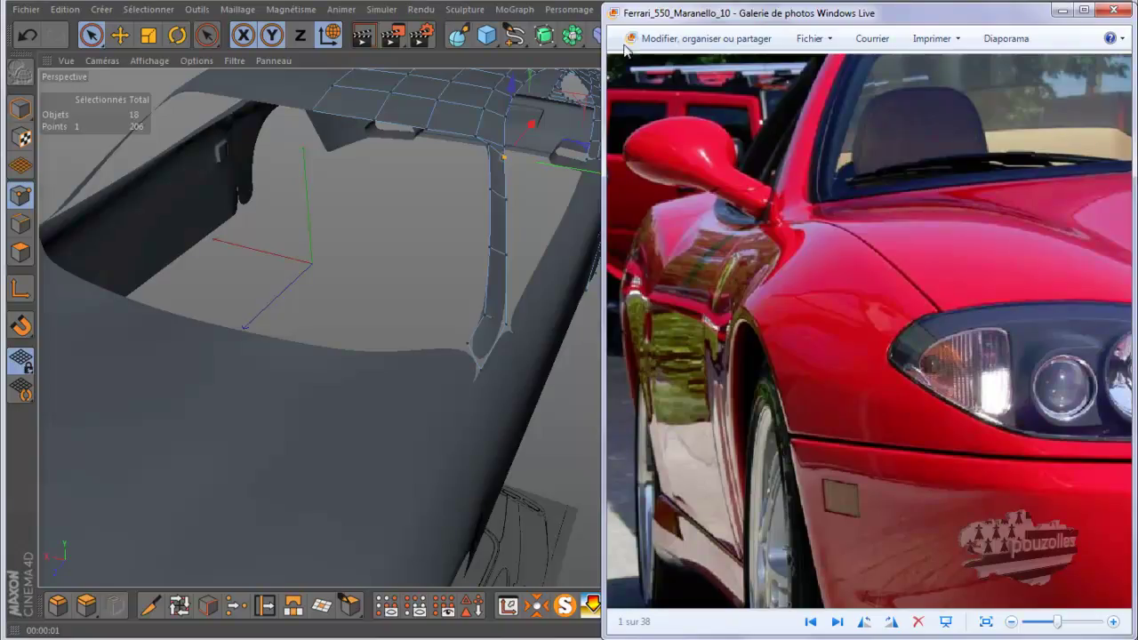
left_click(549, 2)
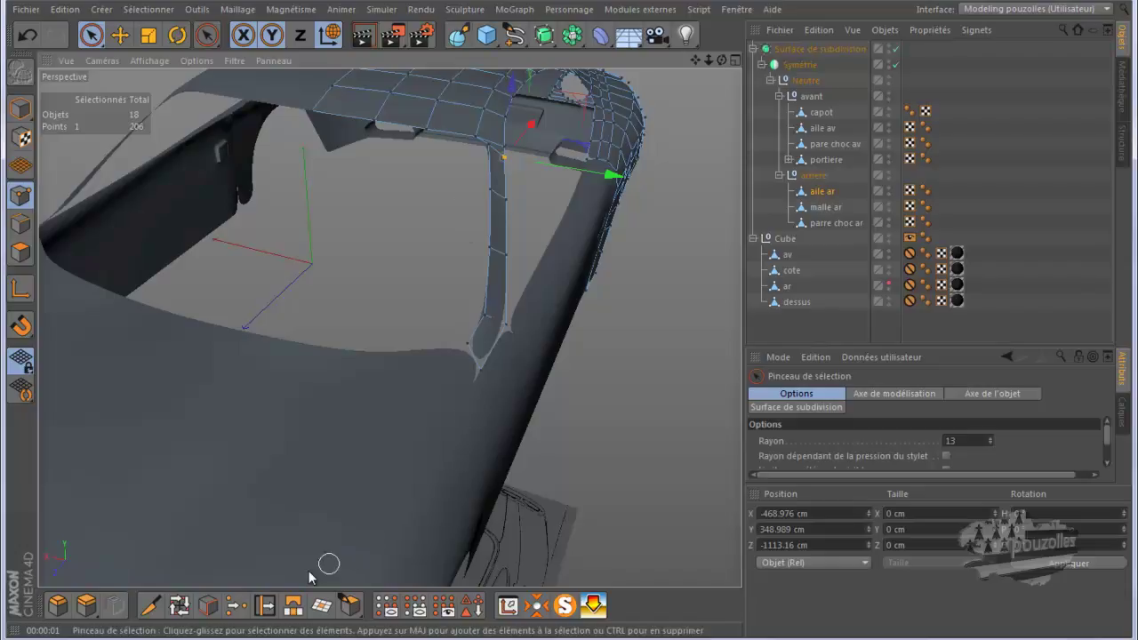
Cut Boucle knife loops along the pillar strip and across its base, bringing aile ar to 227 points.
left_click(150, 606)
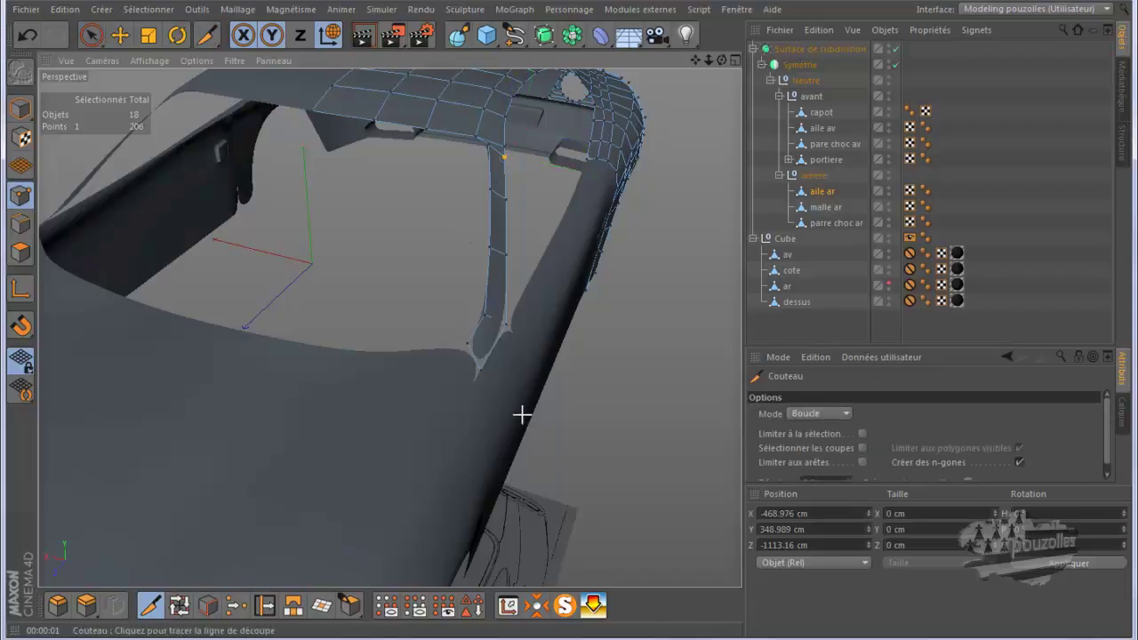
scroll(474, 392, "up", 2)
scroll(471, 364, "up", 1)
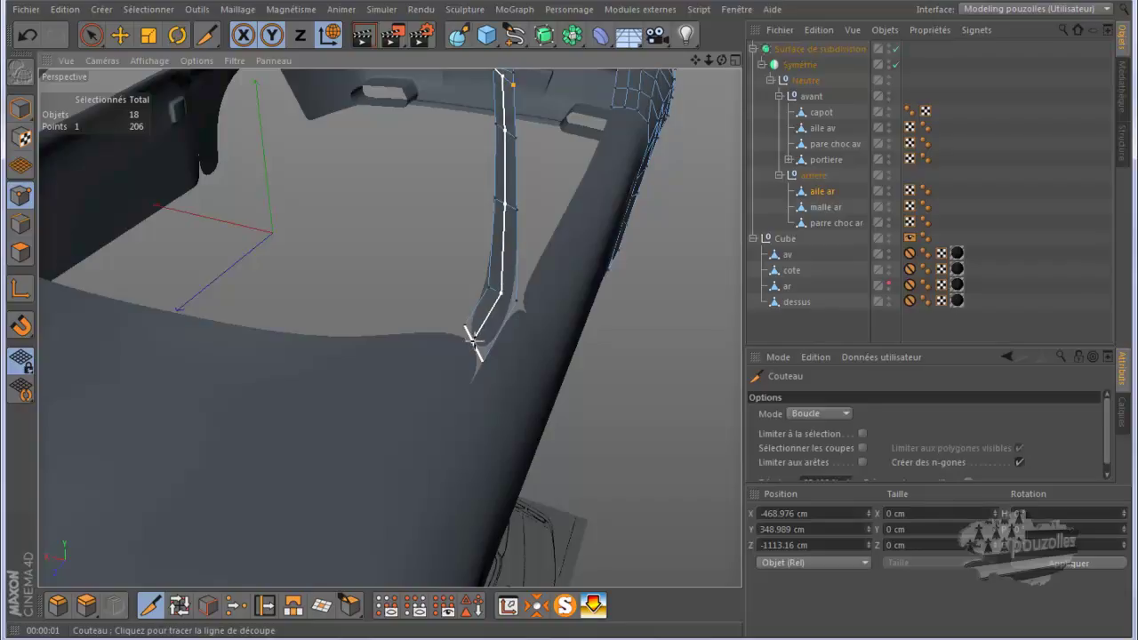
left_click(474, 340)
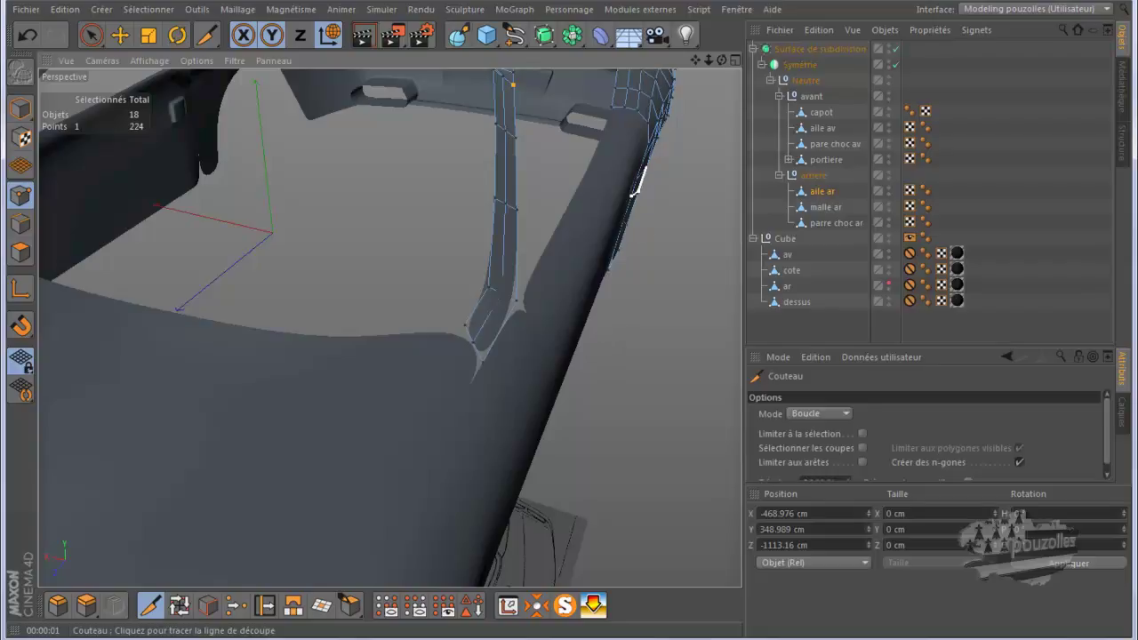
left_click_drag(723, 59, 564, 320)
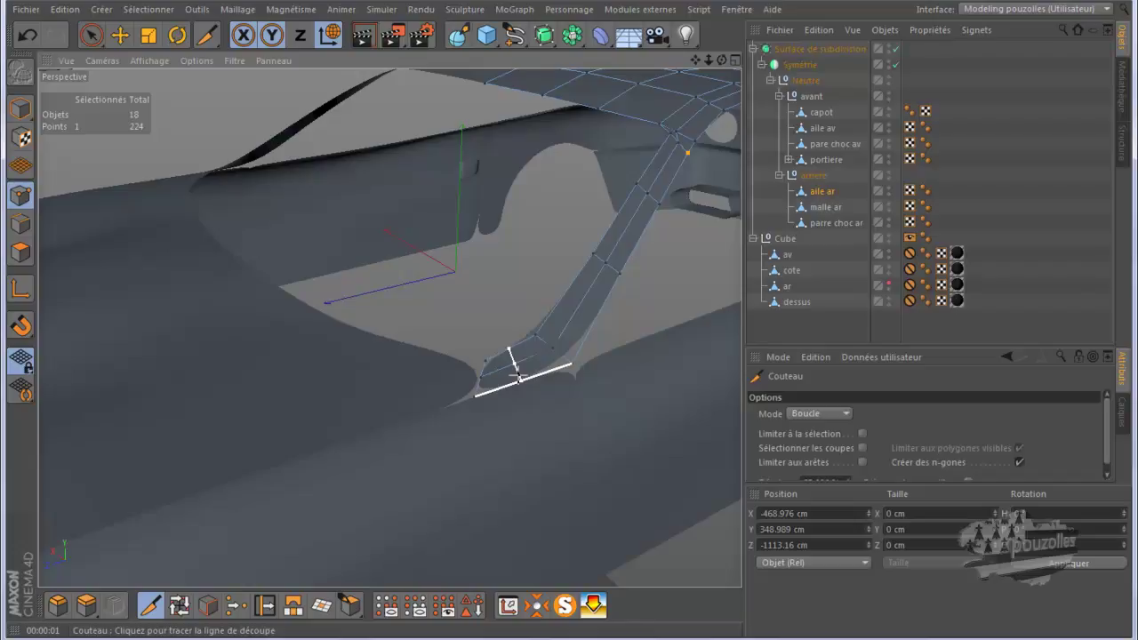
left_click(515, 377)
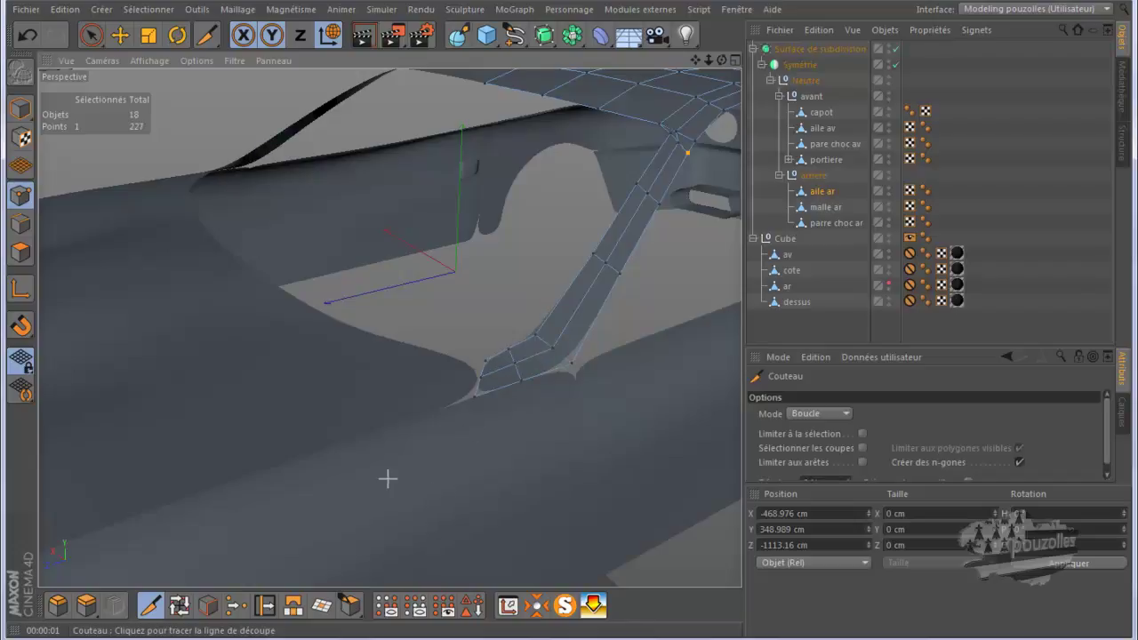
middle_click(387, 478)
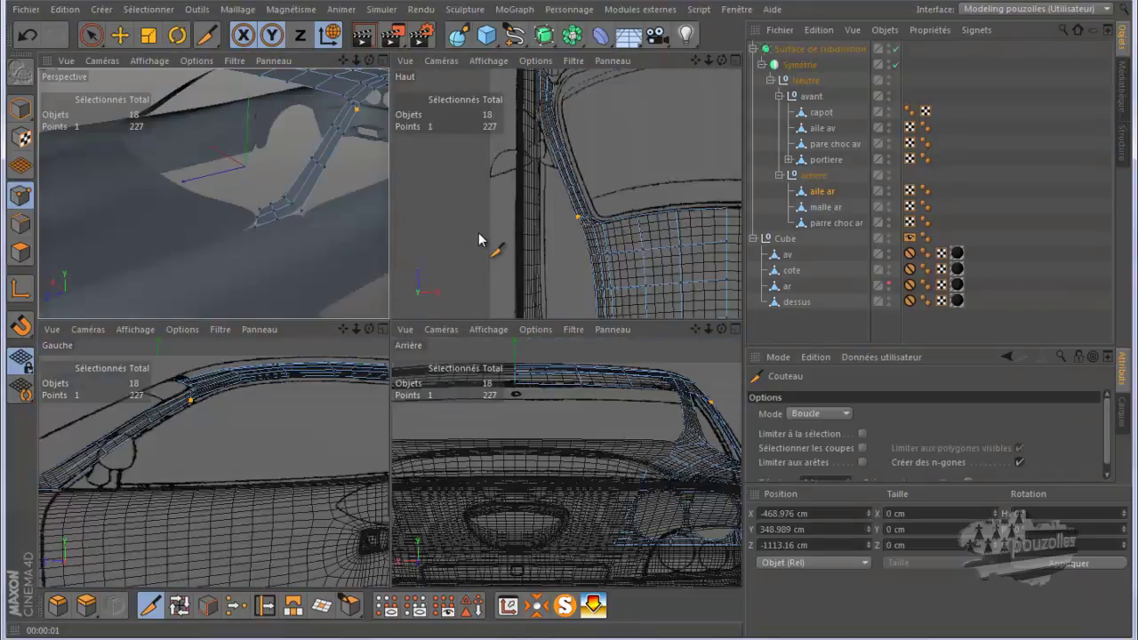
In the maximized Haut view, nudge the pillar point slightly left onto the top blueprint line.
middle_click(478, 238)
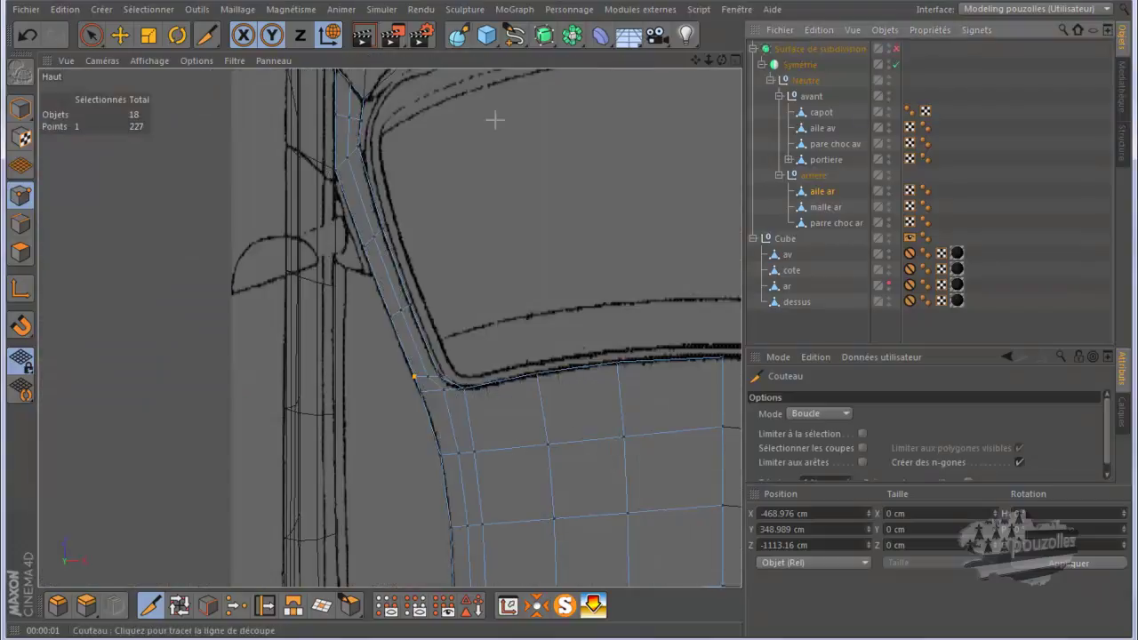
scroll(291, 80, "up", 2)
scroll(286, 102, "up", 2)
scroll(281, 142, "up", 2)
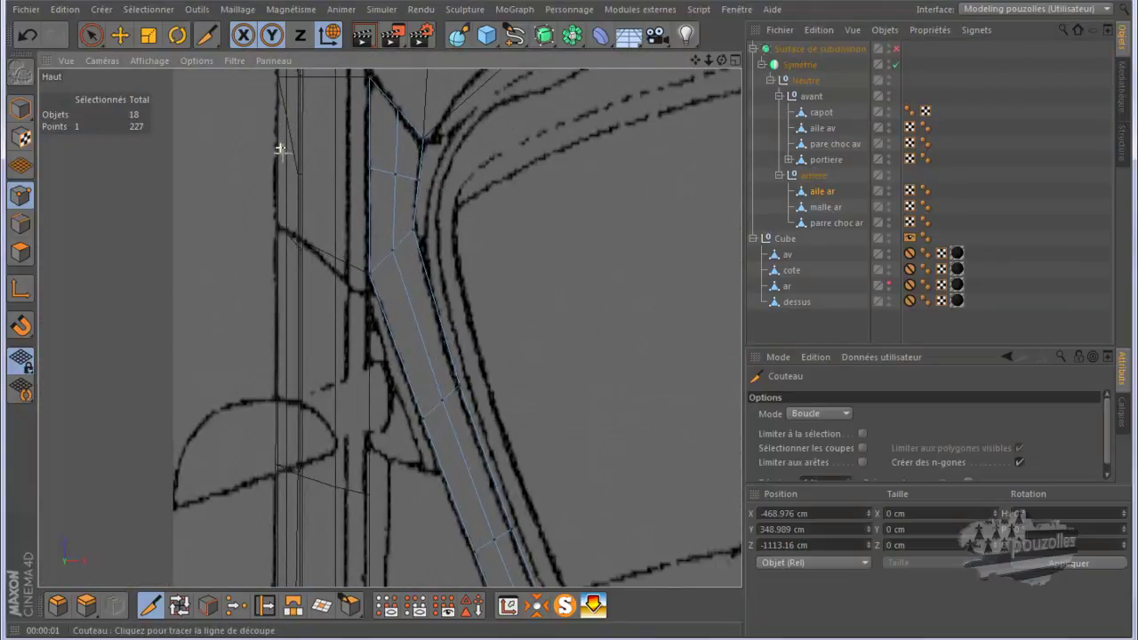
scroll(283, 156, "up", 2)
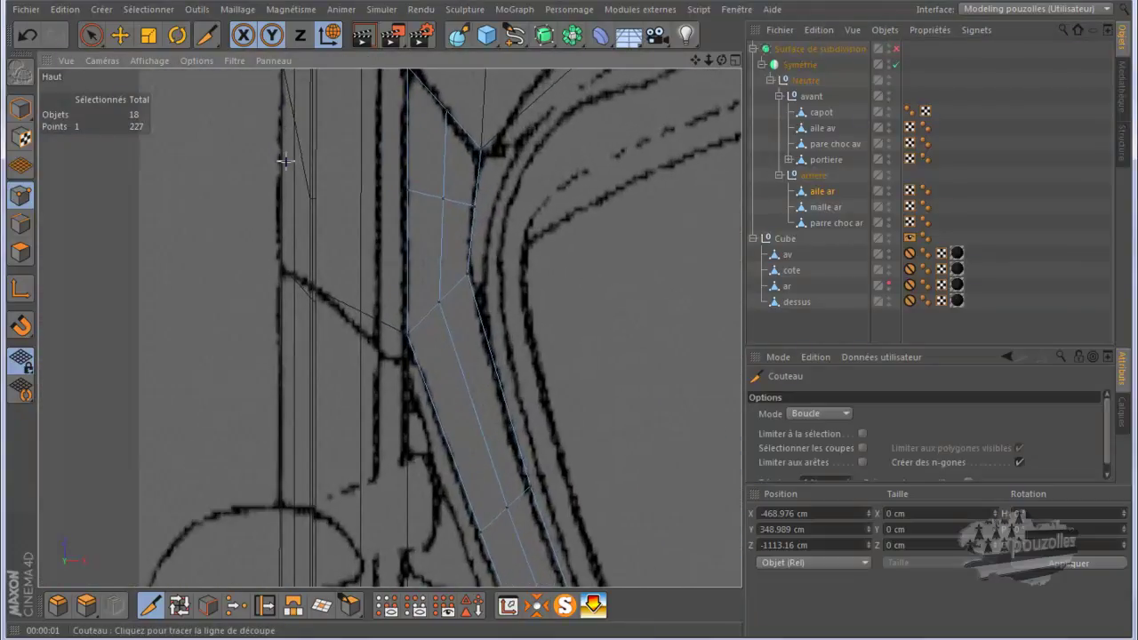
left_click(90, 35)
left_click(474, 210)
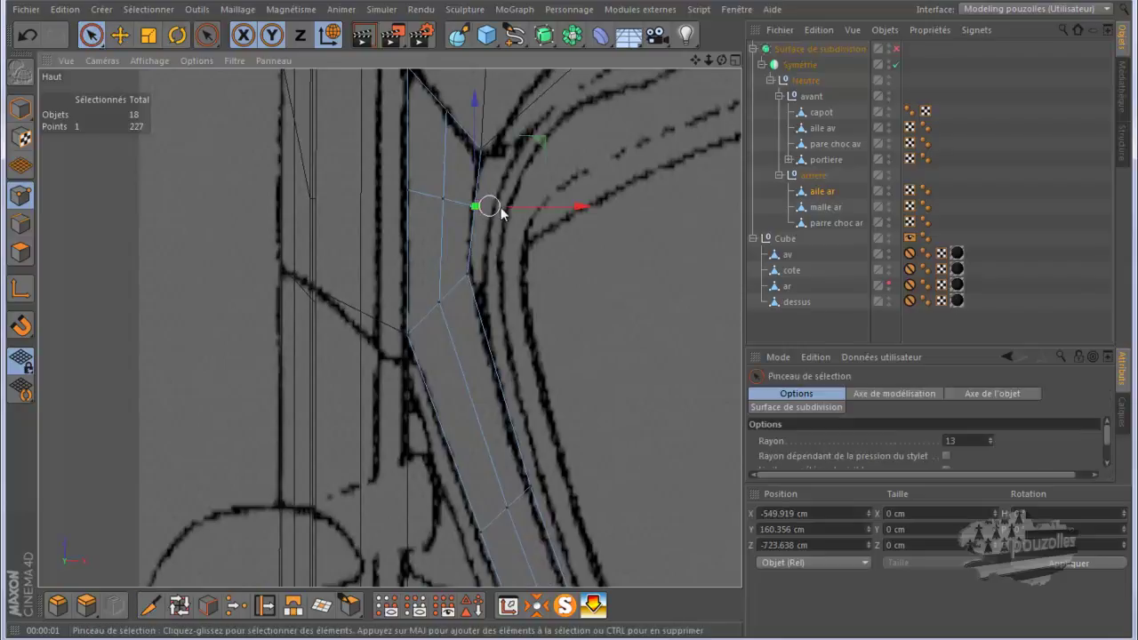
left_click_drag(525, 208, 523, 212)
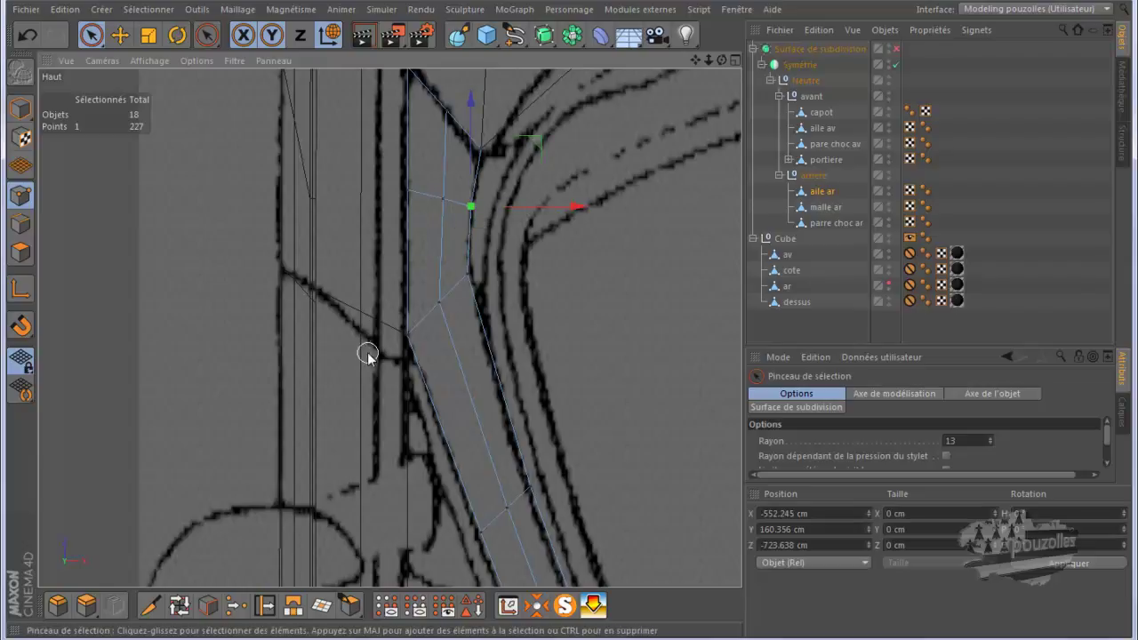
middle_click(231, 291)
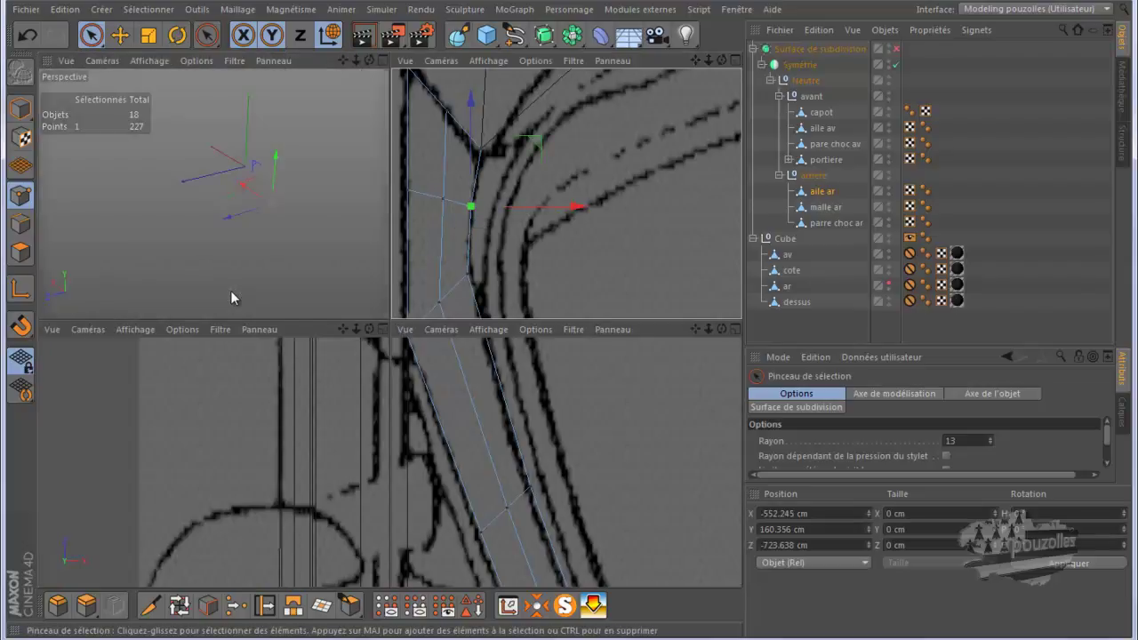
middle_click(240, 282)
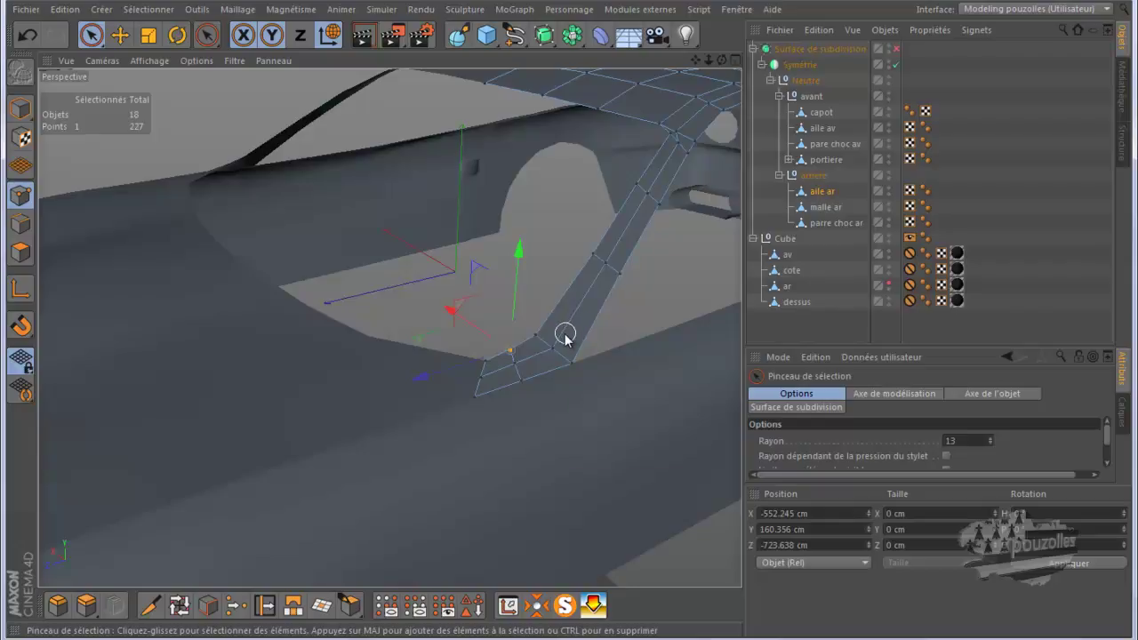
Select four points along the rear pillar strip in the Perspective view.
left_click(648, 194)
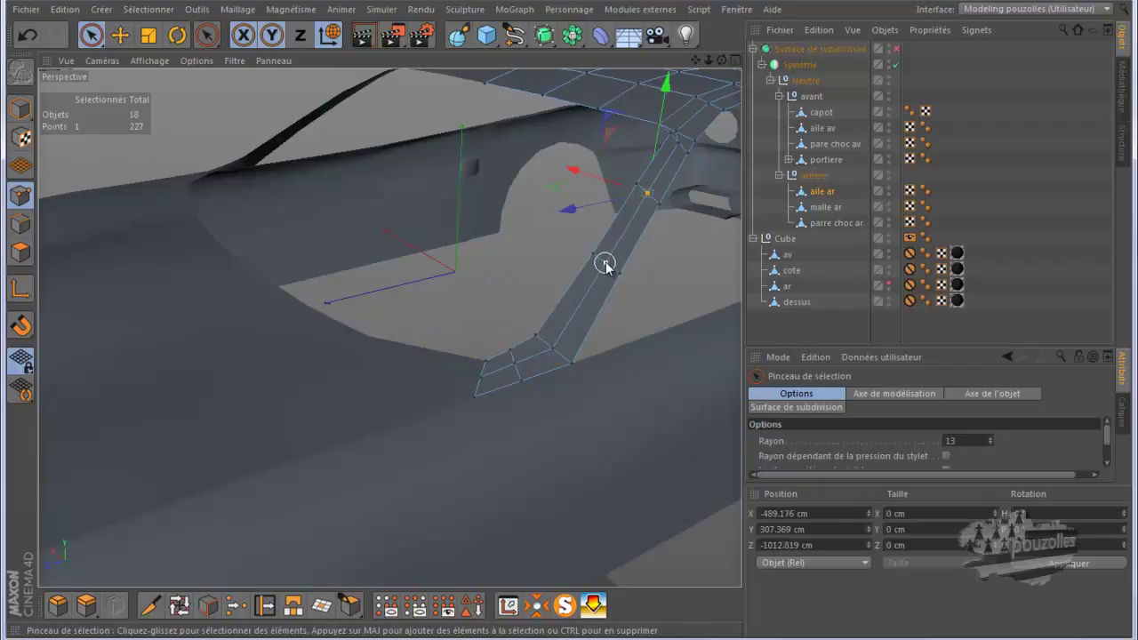
left_click(605, 264, "shift")
left_click(552, 352, "shift")
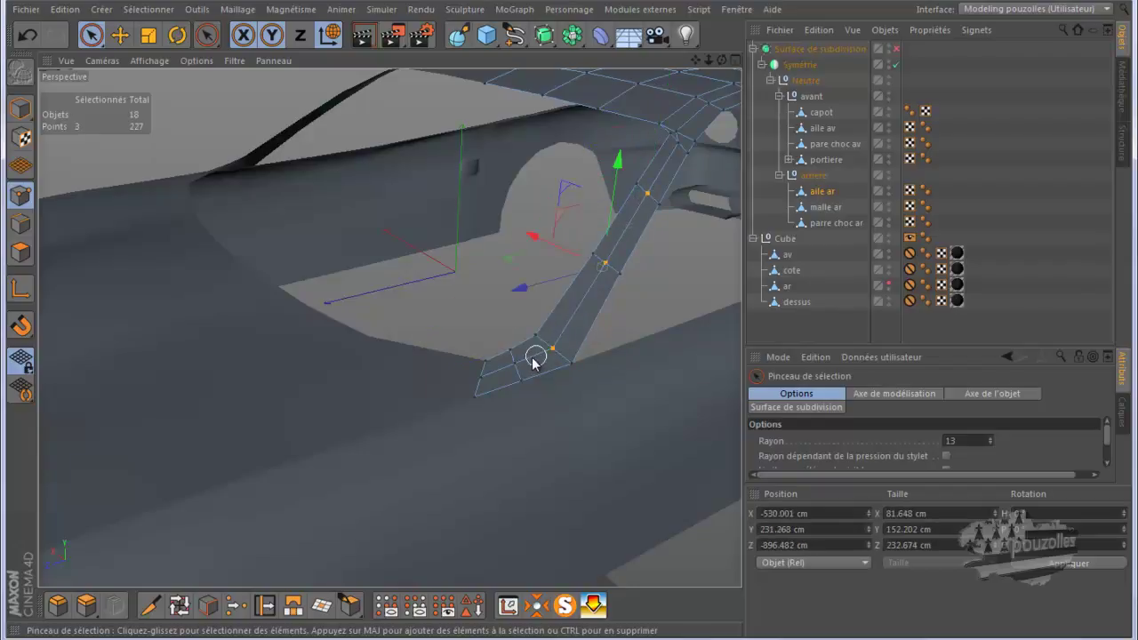
left_click(525, 366, "shift")
mouse_move(389, 328)
left_mouse_down("alt")
mouse_move(558, 342)
mouse_move(544, 327)
mouse_move(562, 324)
left_mouse_up("alt")
mouse_move(722, 59)
left_mouse_down()
mouse_move(564, 332)
mouse_move(569, 321)
left_mouse_up()
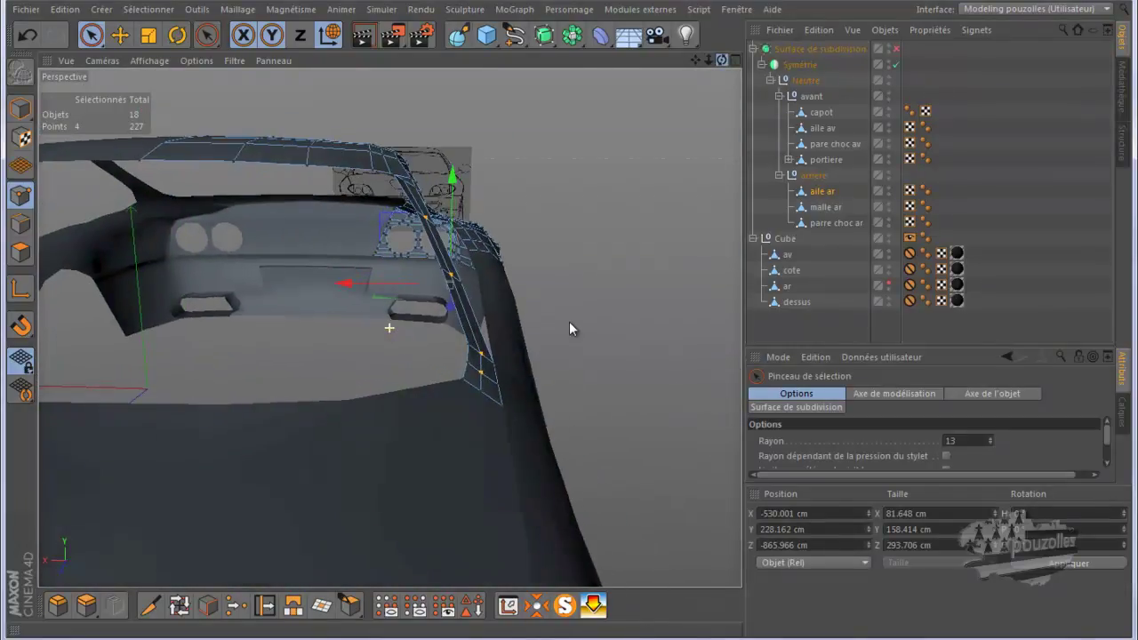
Using object axes, raise the points about 2 cm and shift them about 5.6 cm sideways.
left_click(330, 37)
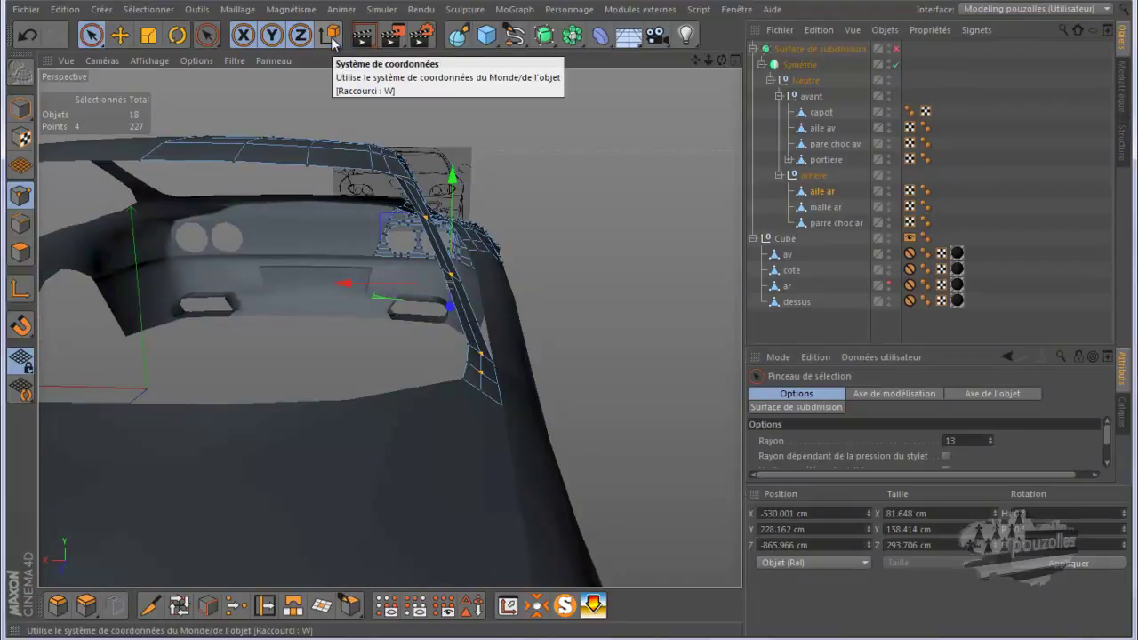
left_click_drag(453, 182, 452, 172)
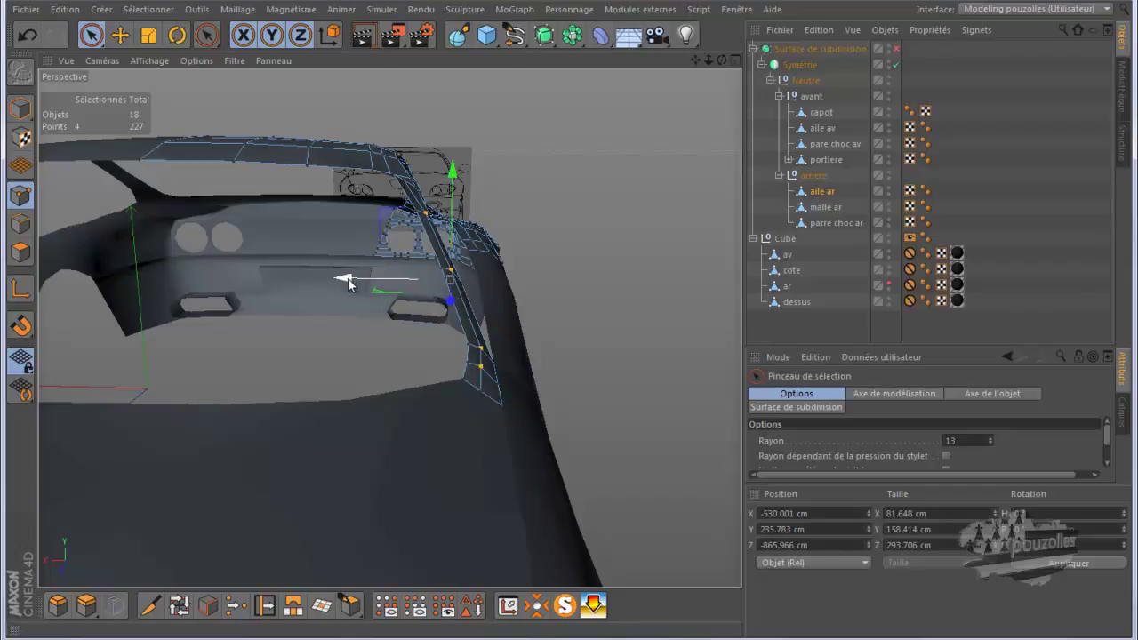
left_click_drag(347, 281, 352, 283)
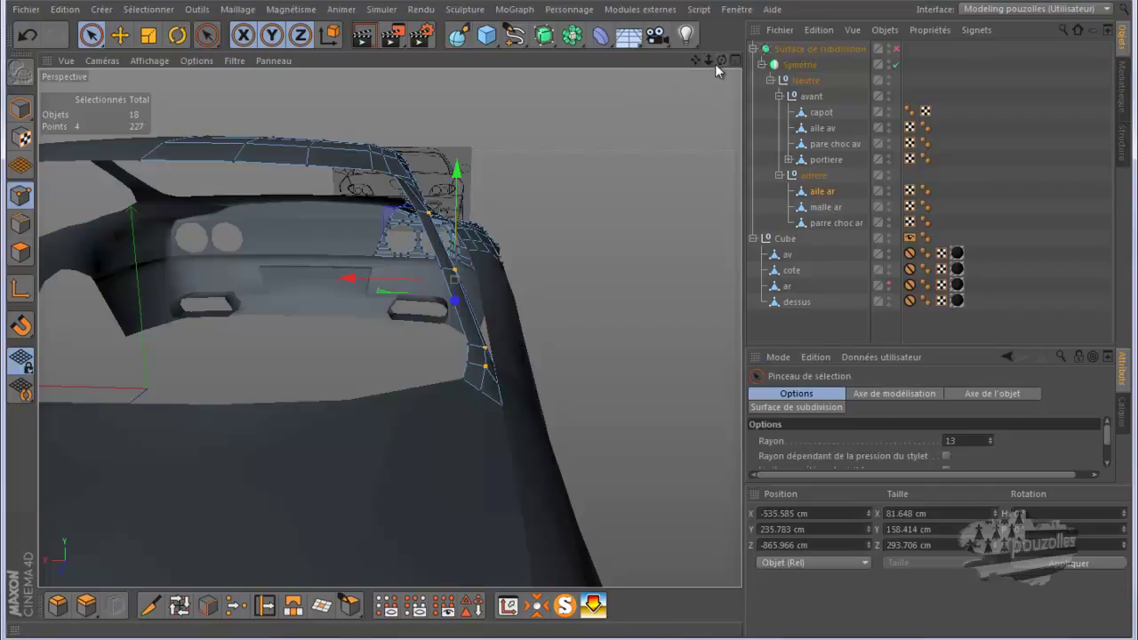
mouse_move(438, 129)
left_mouse_down("alt")
mouse_move(453, 176)
mouse_move(501, 169)
left_mouse_up("alt")
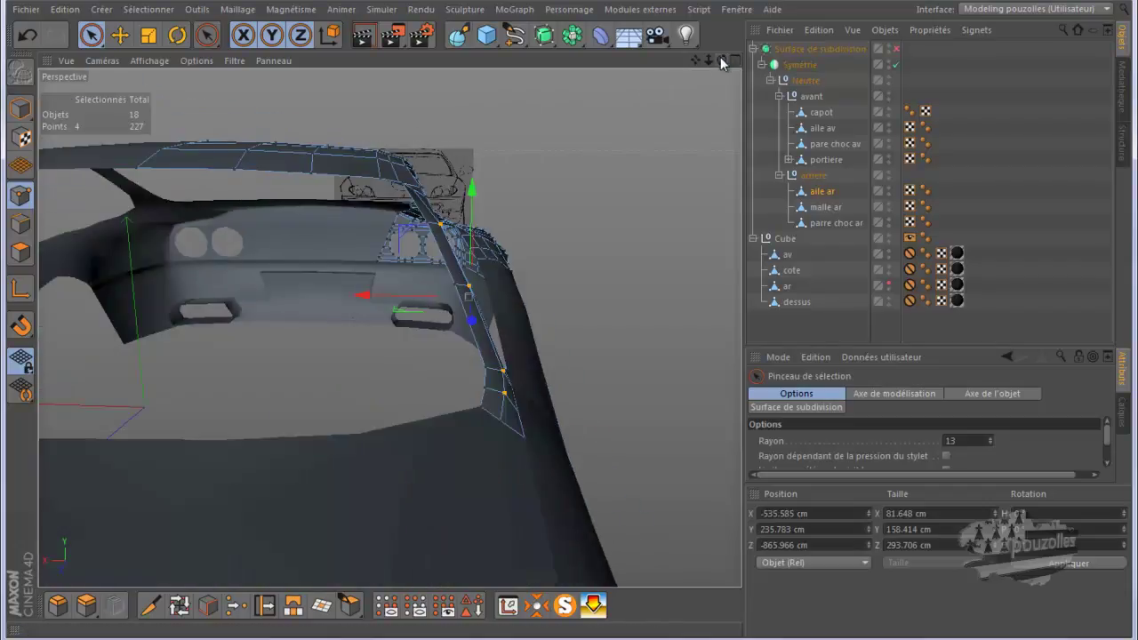
left_click_drag(720, 57, 564, 324)
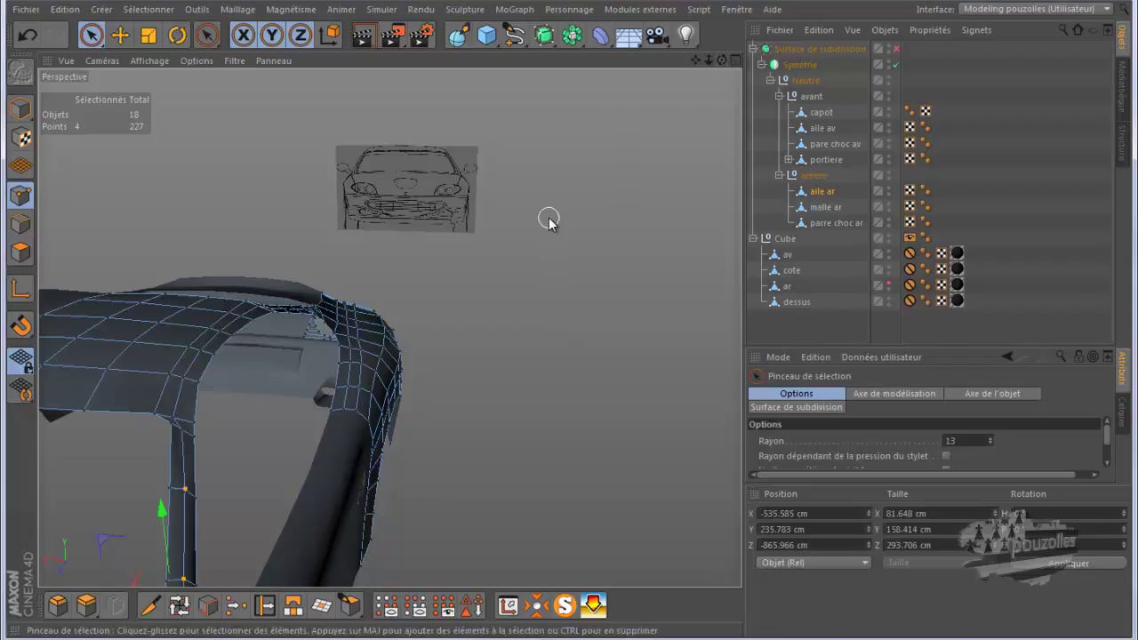
left_click_drag(549, 221, 547, 217, "alt")
mouse_move(719, 56)
left_mouse_down()
mouse_move(565, 321)
mouse_move(715, 69)
mouse_move(569, 355)
left_mouse_up()
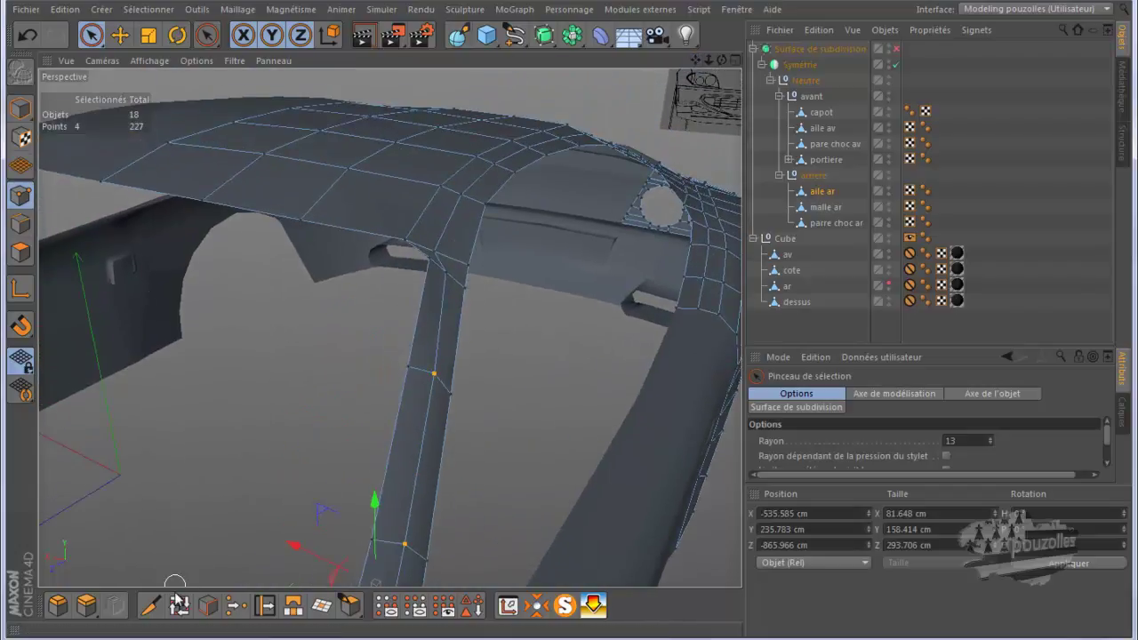
Slide the pillar-to-roof point along its edge with Glissement, ending at 6.2%.
left_click(264, 606)
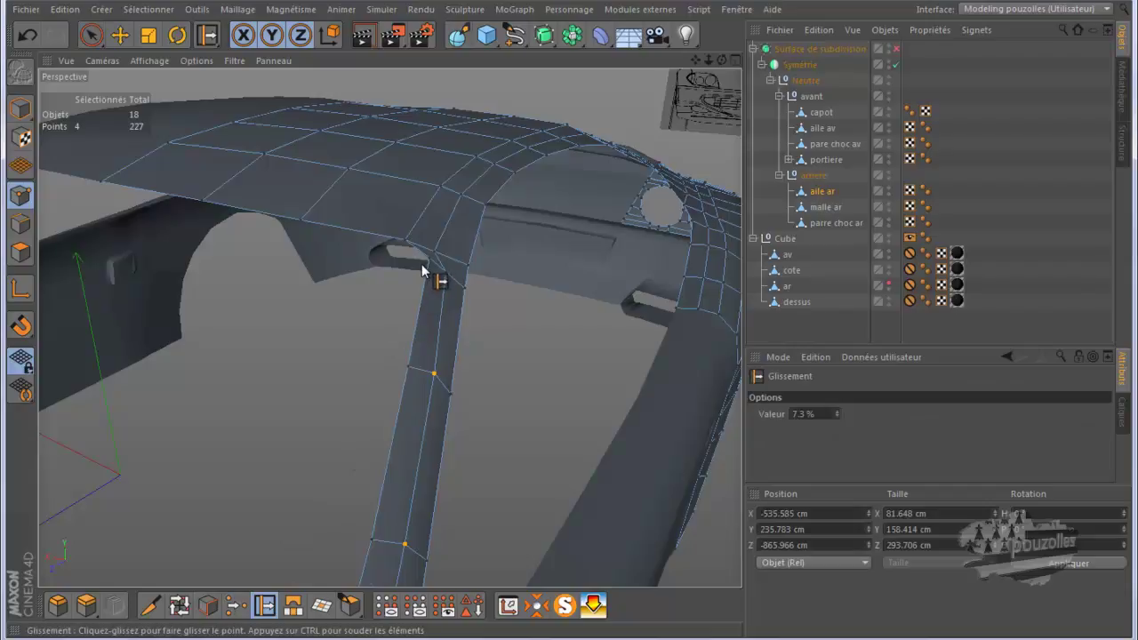
left_click_drag(435, 253, 442, 260)
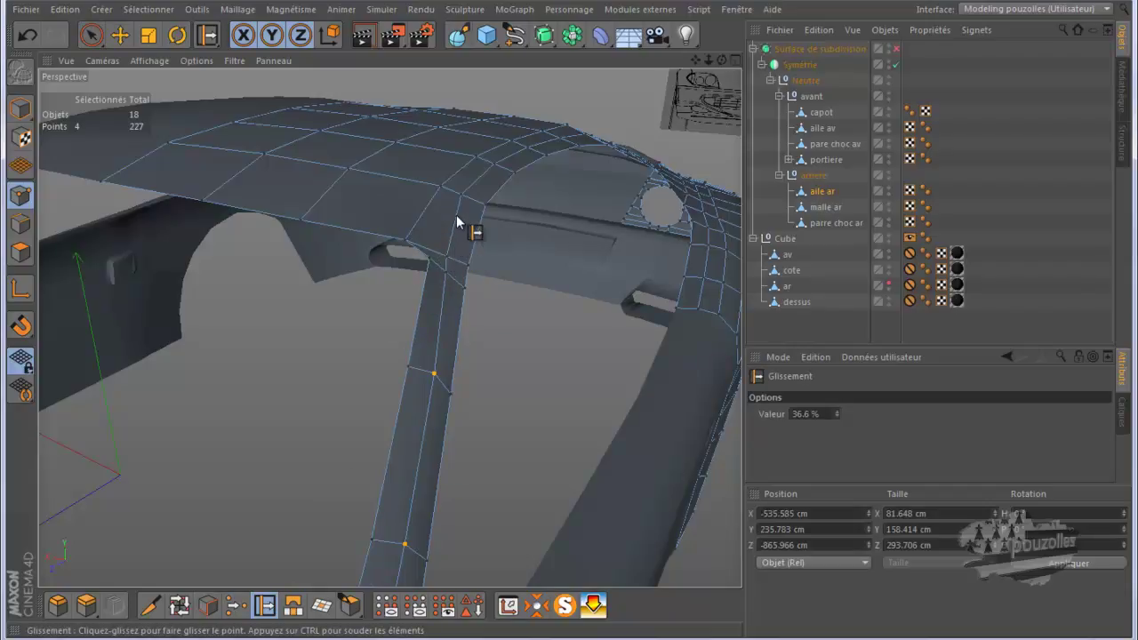
left_click_drag(461, 195, 493, 164)
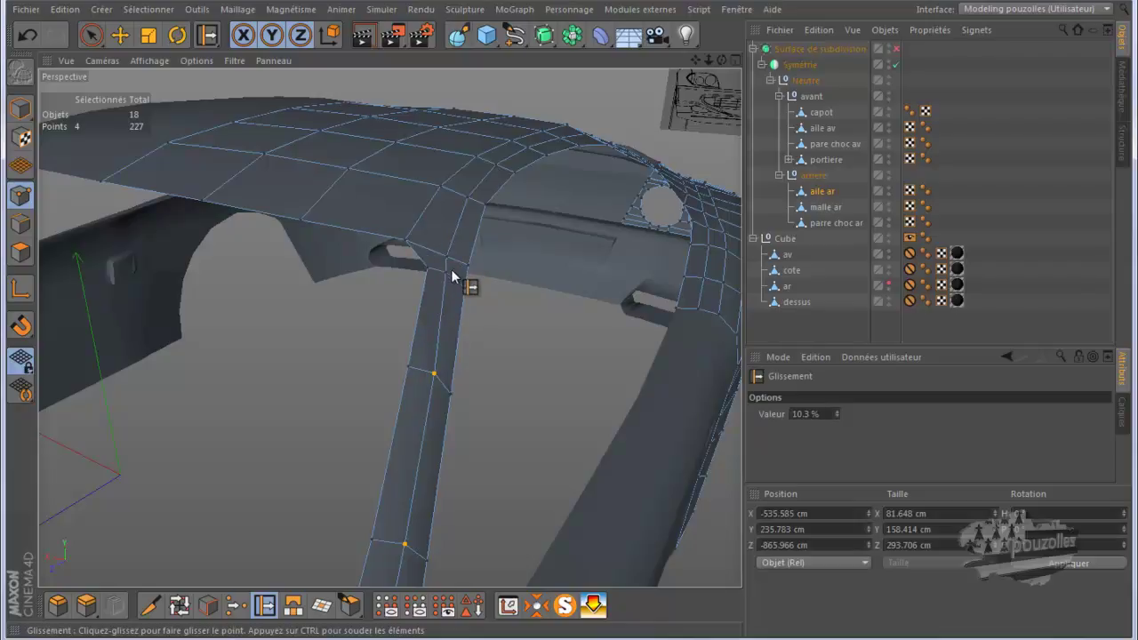
left_click_drag(450, 279, 445, 283)
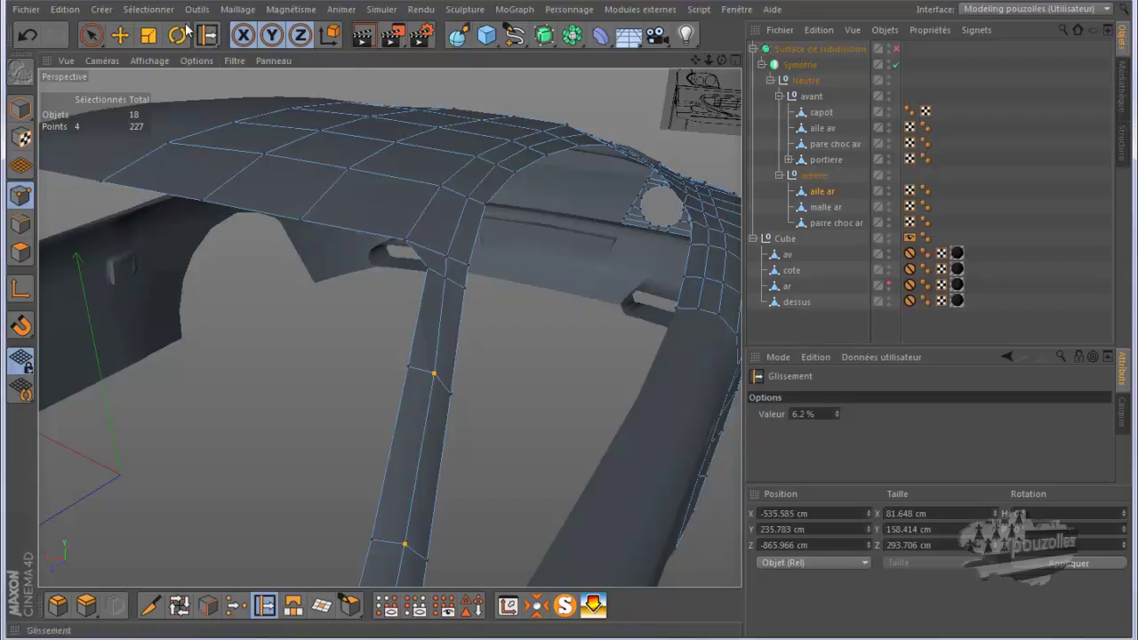
left_click(121, 38)
left_click(445, 280)
Raise the two pillar-top points about 3 cm.
left_click(447, 257, "shift")
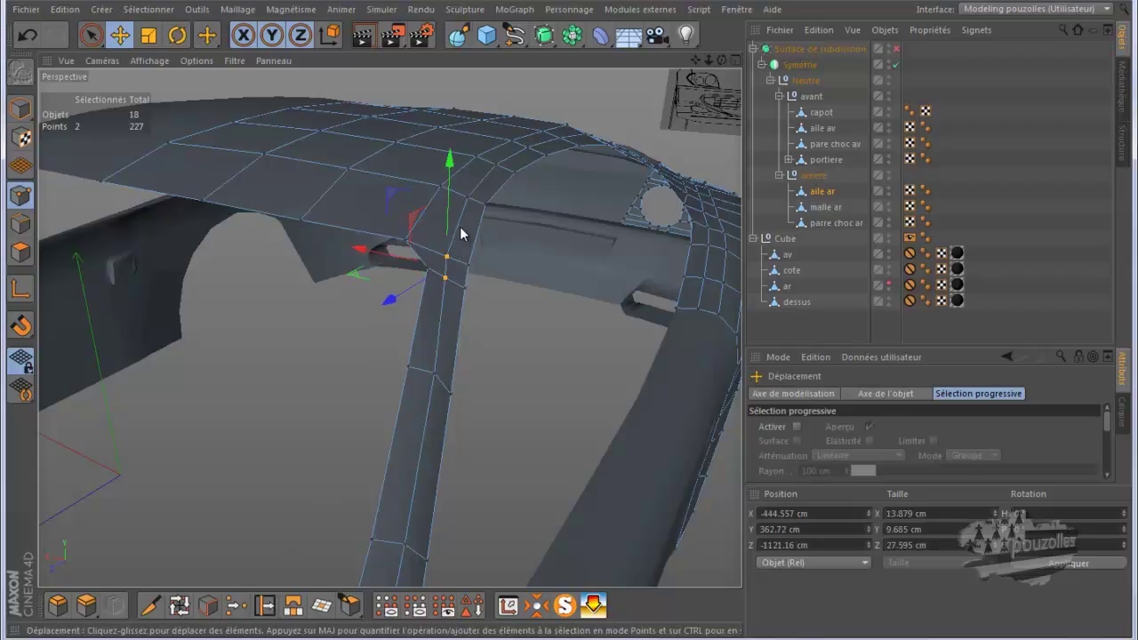
left_click_drag(447, 210, 450, 199)
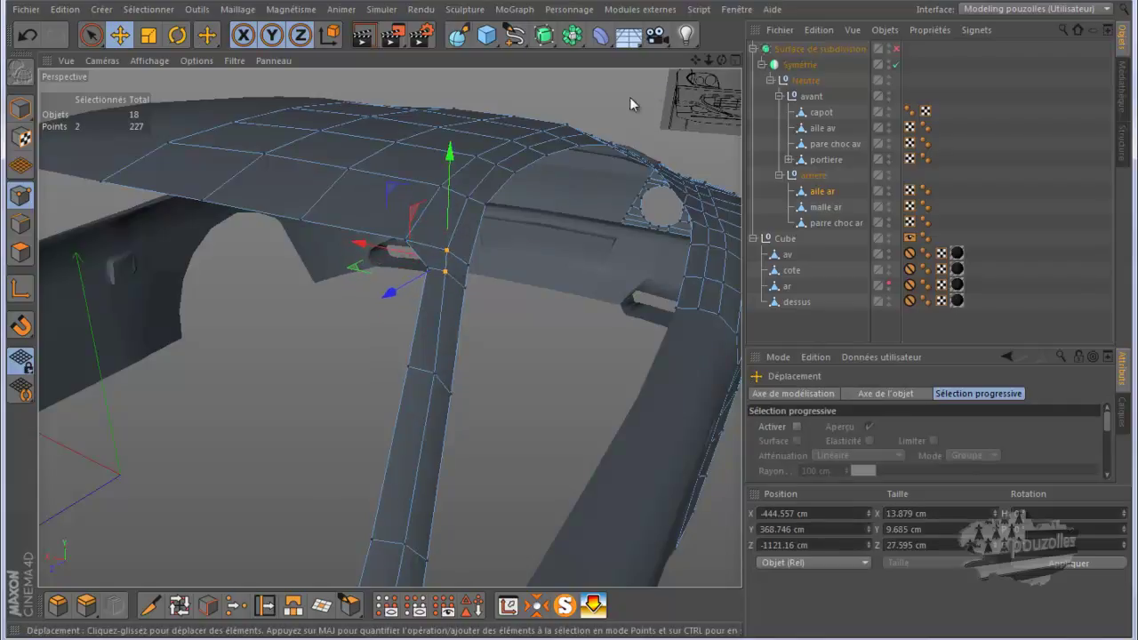
mouse_move(721, 60)
left_mouse_down()
mouse_move(561, 325)
mouse_move(570, 321)
left_mouse_up()
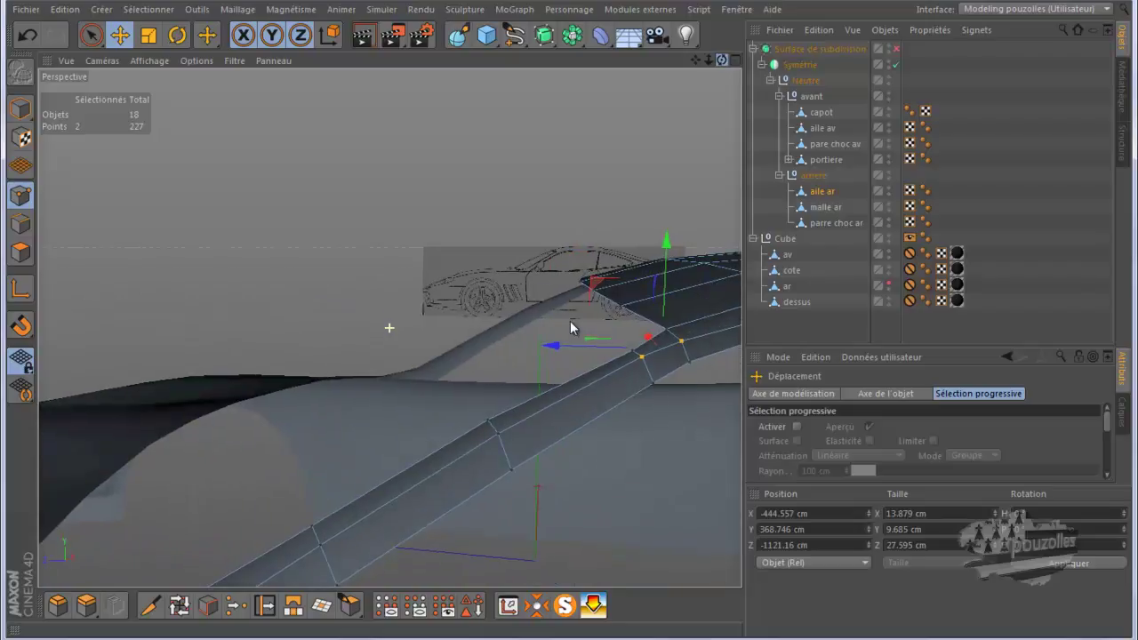
left_click_drag(695, 61, 541, 322)
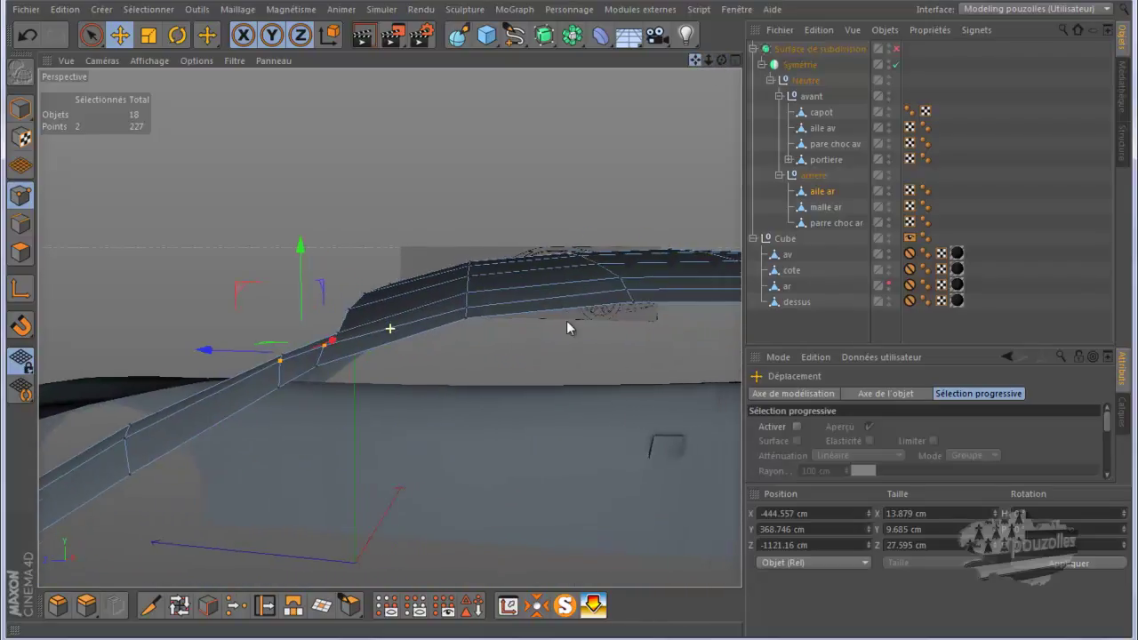
Raise three roofline points 0.7 cm, then lower one about 1.5 cm to Y 415.702 cm.
left_click(399, 312)
left_click(561, 291, "shift")
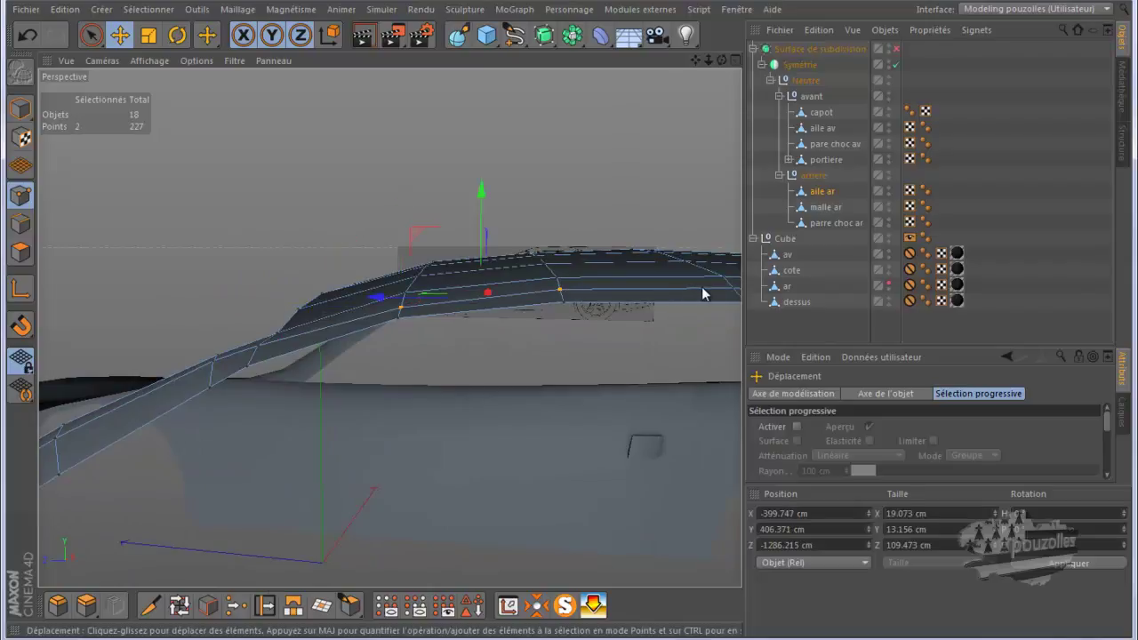
left_click(729, 288, "shift")
mouse_move(449, 171)
left_mouse_down("alt")
mouse_move(418, 173)
mouse_move(408, 219)
left_mouse_up("alt")
left_click_drag(690, 253, 697, 252, "alt")
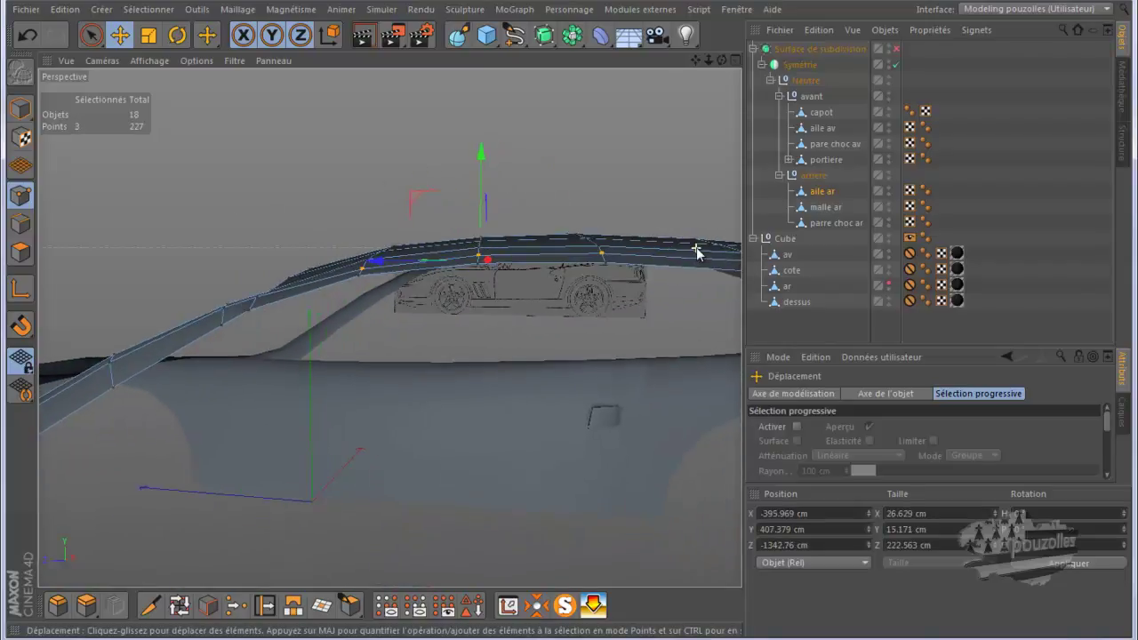
left_click_drag(481, 176, 483, 167)
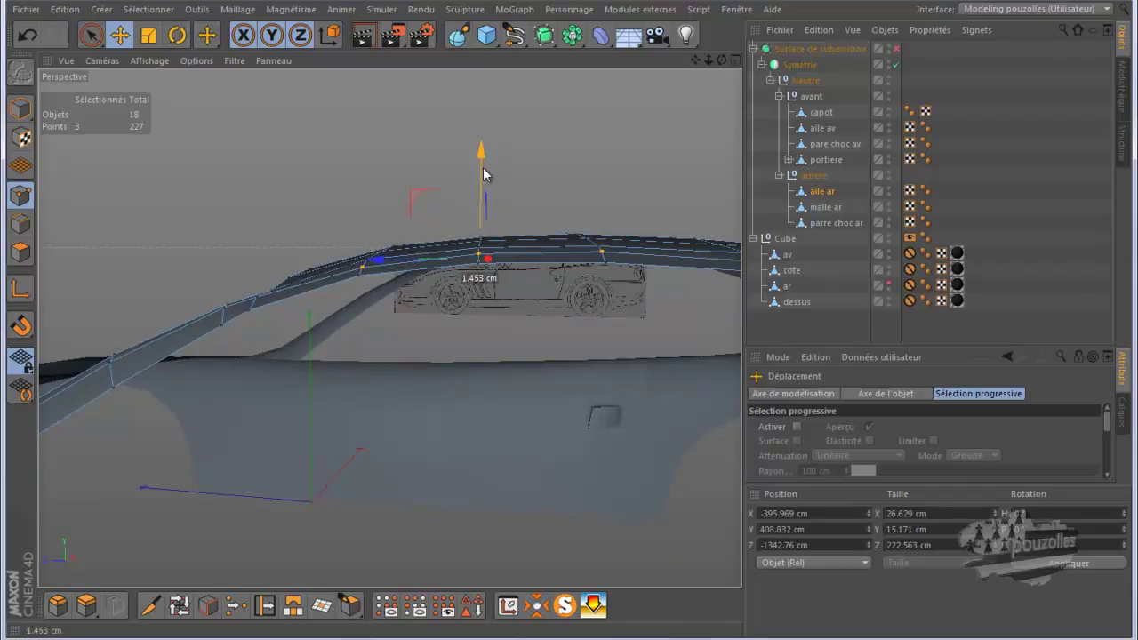
left_click(603, 252)
left_click_drag(603, 188, 604, 191)
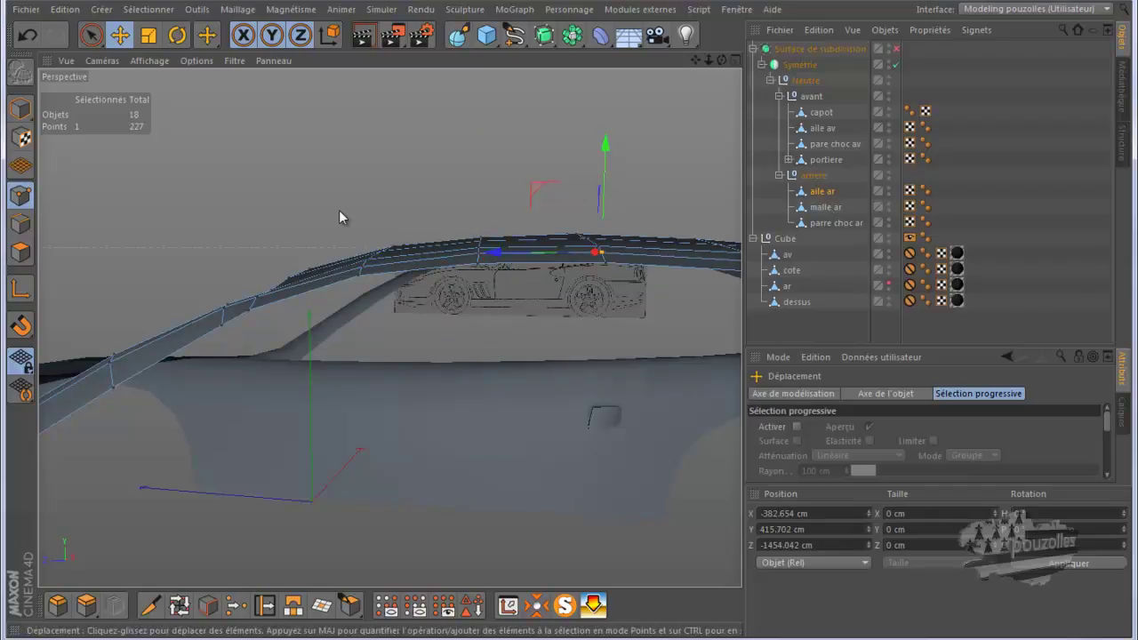
Re-enable the Subdivision Surface object and render a preview from a rear three-quarter view.
middle_click(339, 210)
middle_click(317, 209)
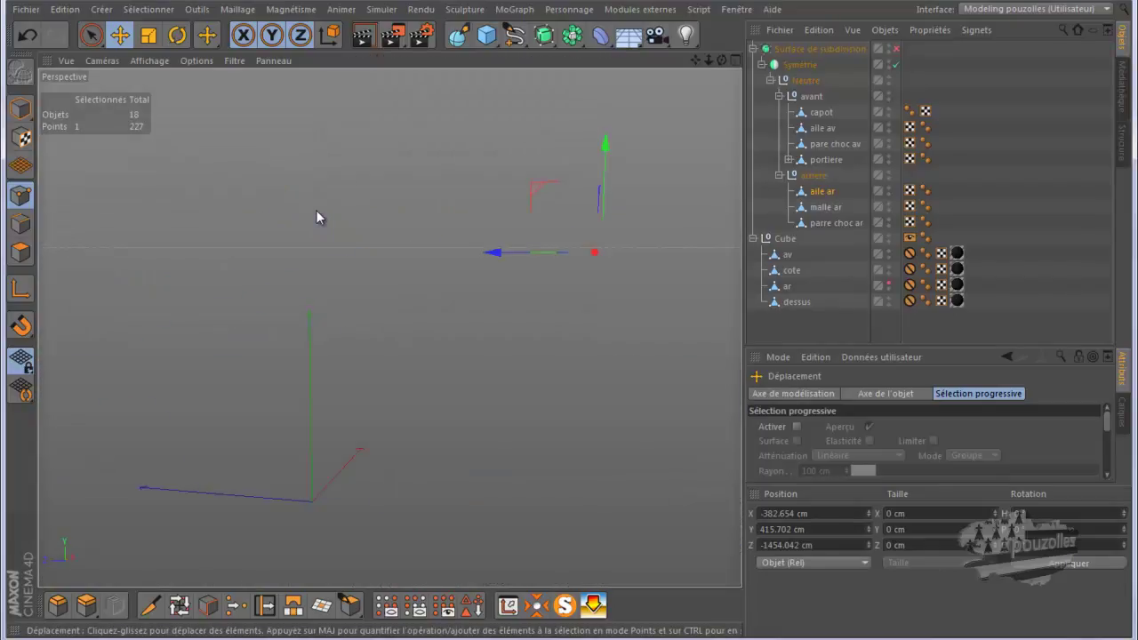
mouse_move(395, 299)
left_mouse_down("alt")
mouse_move(615, 328)
mouse_move(616, 306)
mouse_move(355, 307)
left_mouse_up("alt")
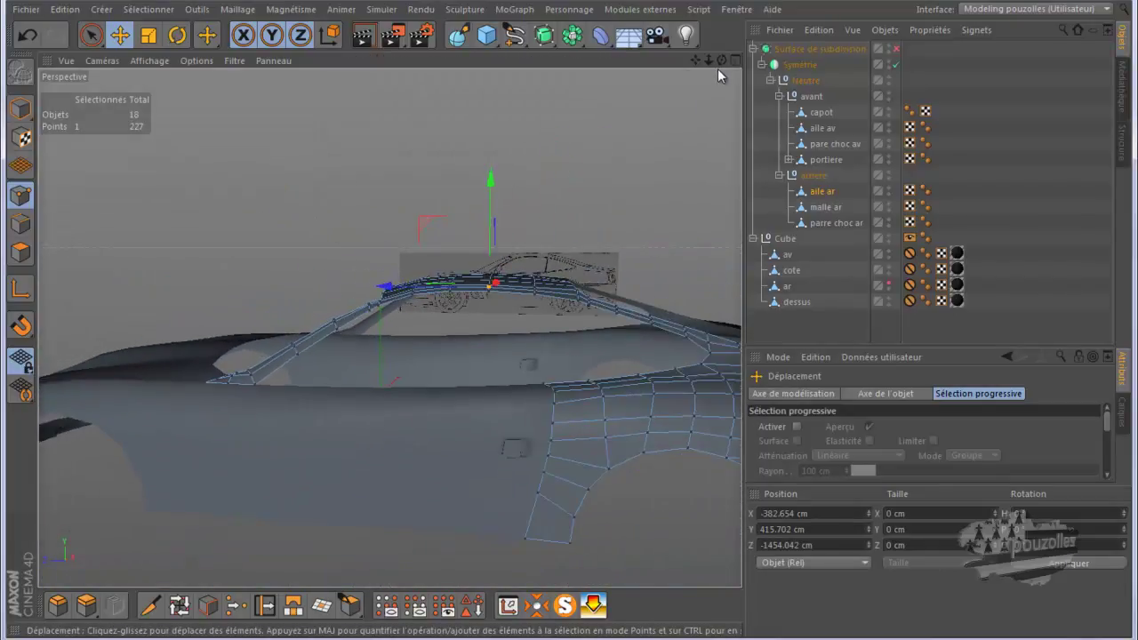
mouse_move(570, 321)
left_mouse_down("alt")
mouse_move(585, 324)
mouse_move(570, 320)
left_mouse_up("alt")
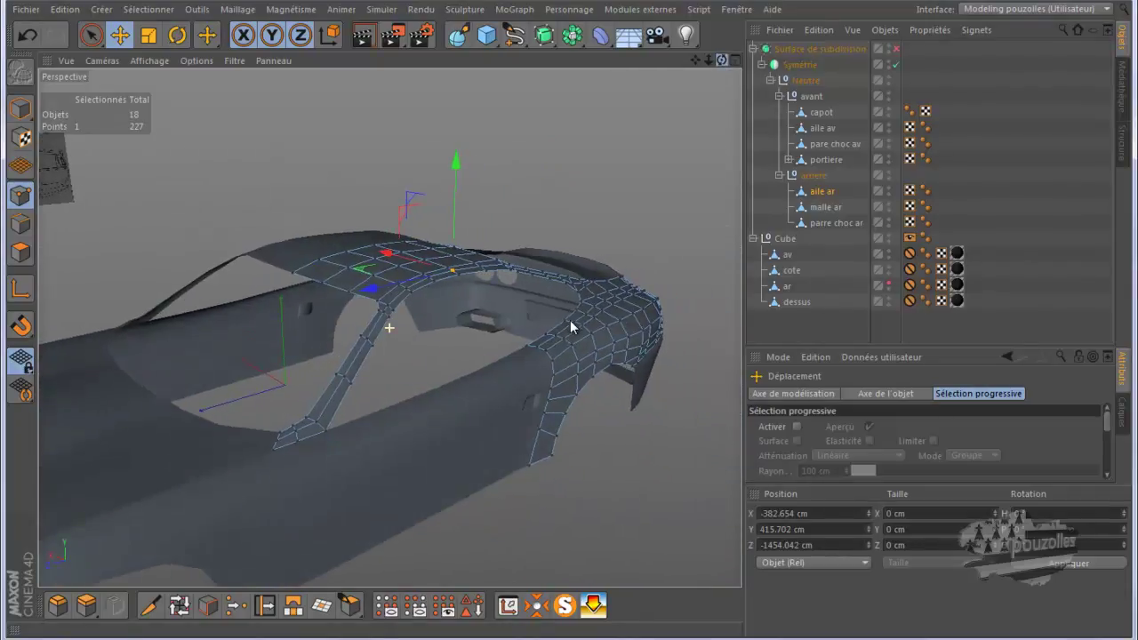
left_click(895, 49)
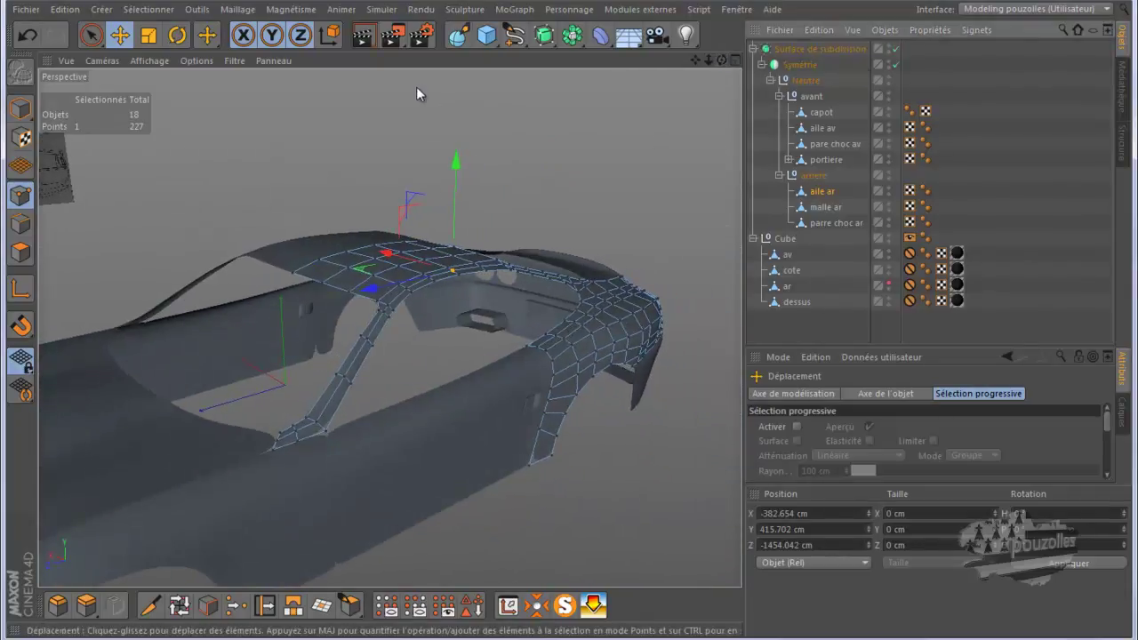
left_click(359, 39)
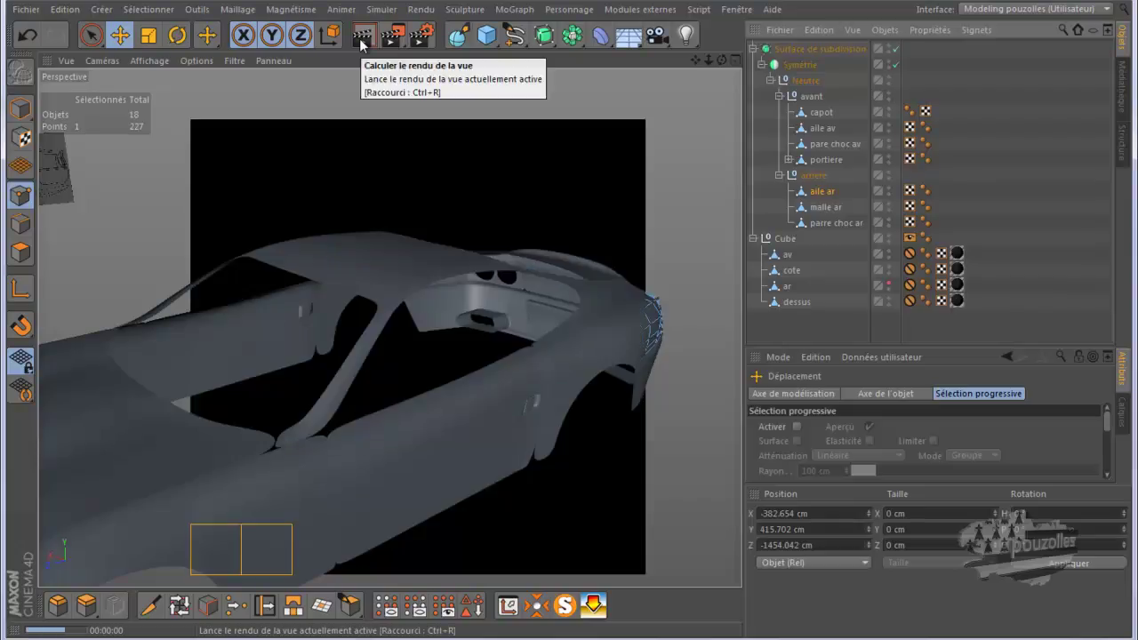
Orbit to a higher angle, render the smoothed car again and zoom in.
mouse_move(208, 442)
left_mouse_down("alt")
mouse_move(259, 454)
mouse_move(521, 399)
mouse_move(707, 206)
left_mouse_up("alt")
left_click_drag(735, 59, 569, 321, "alt")
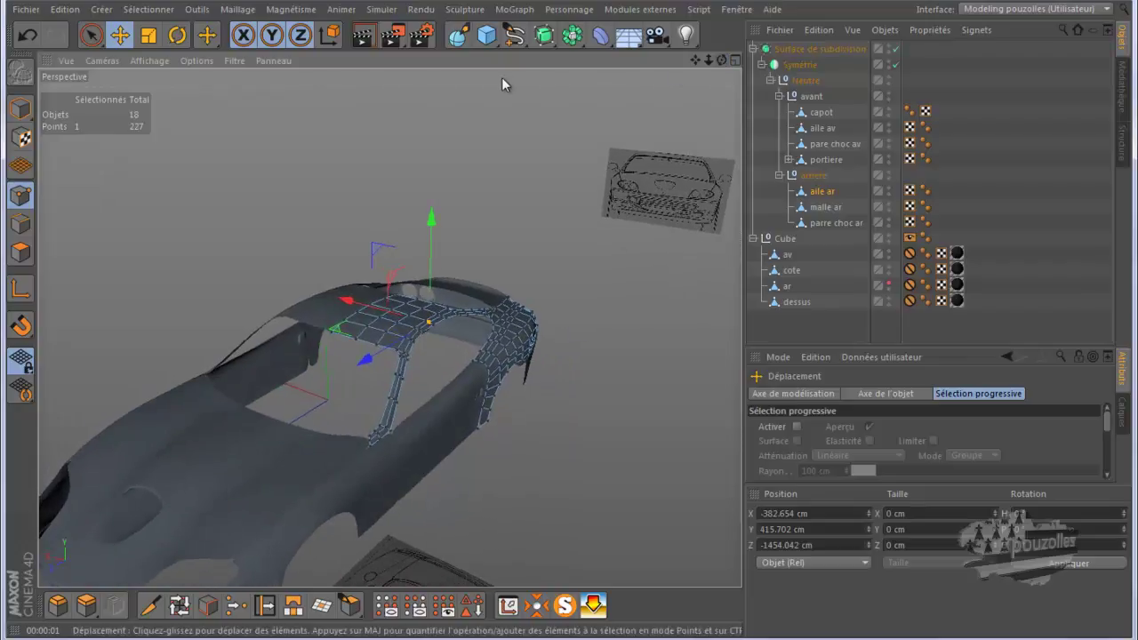
left_click(362, 36)
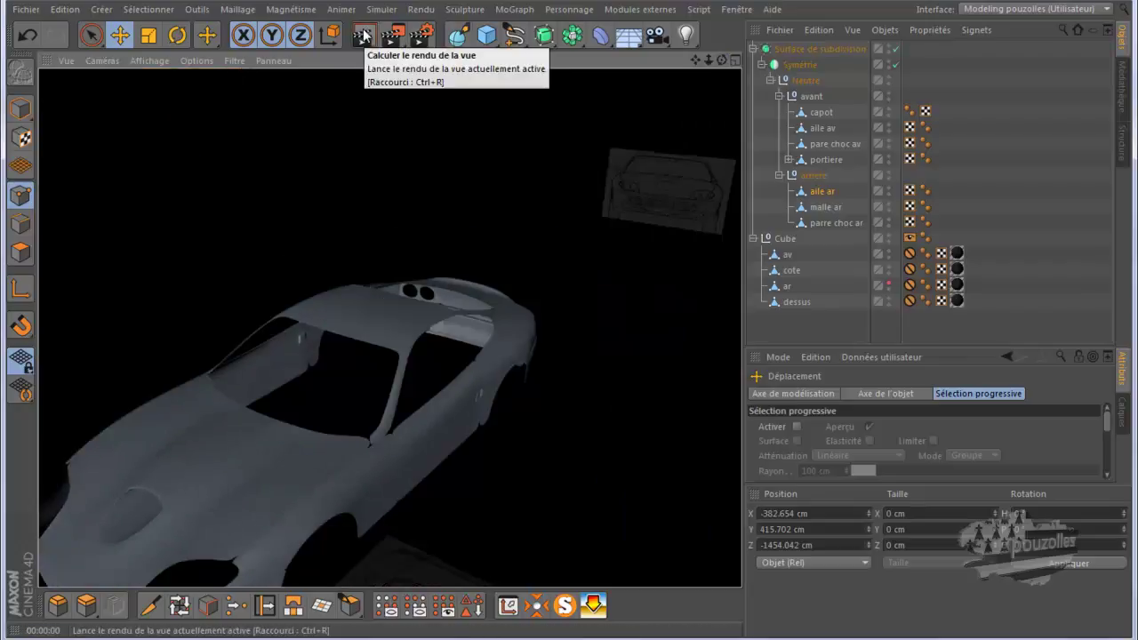
scroll(466, 333, "up", 2)
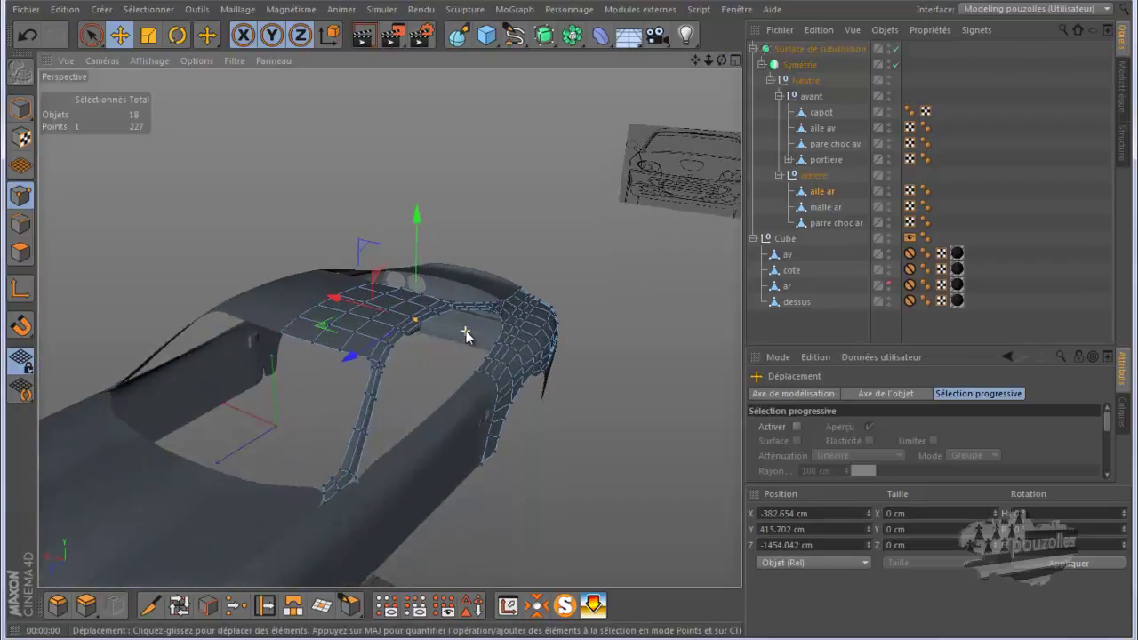
scroll(463, 331, "up", 2)
scroll(460, 331, "up", 2)
scroll(460, 327, "up", 2)
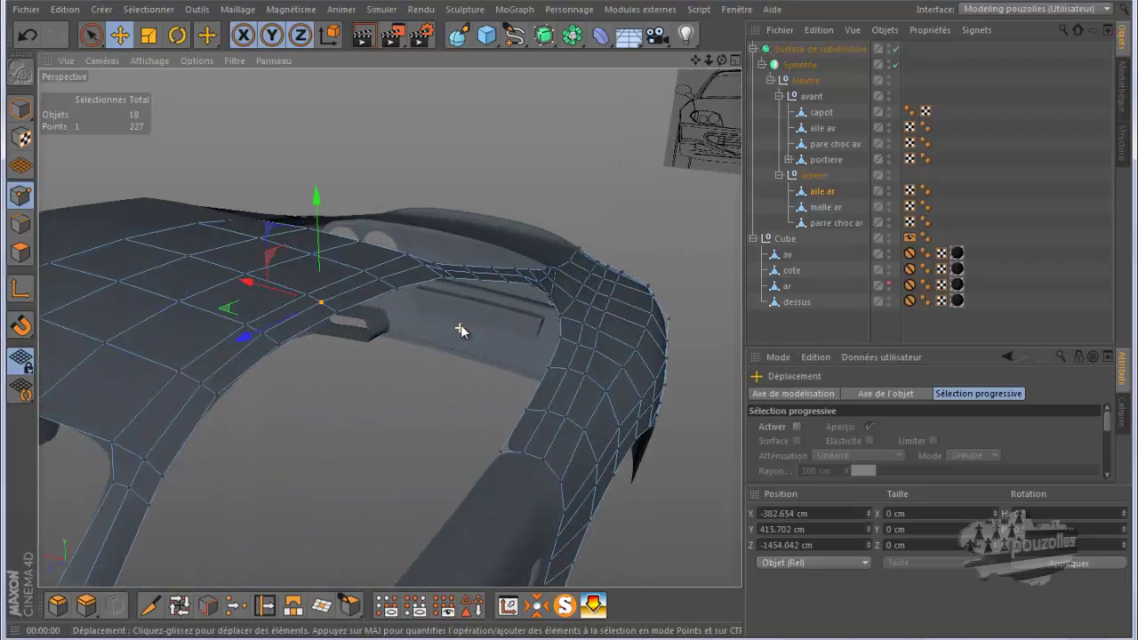
scroll(461, 326, "up", 2)
scroll(461, 323, "up", 2)
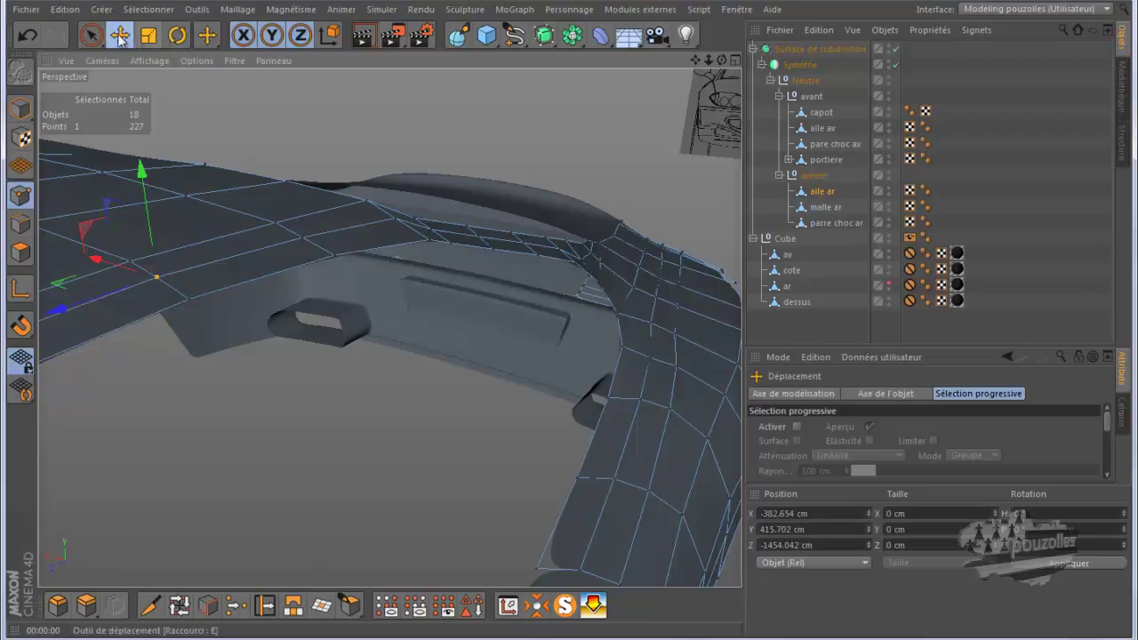
Brush-select three points along the roof edge and maximize the Gauche view.
left_click(91, 35)
left_click(417, 217)
left_click_drag(454, 258, 454, 456)
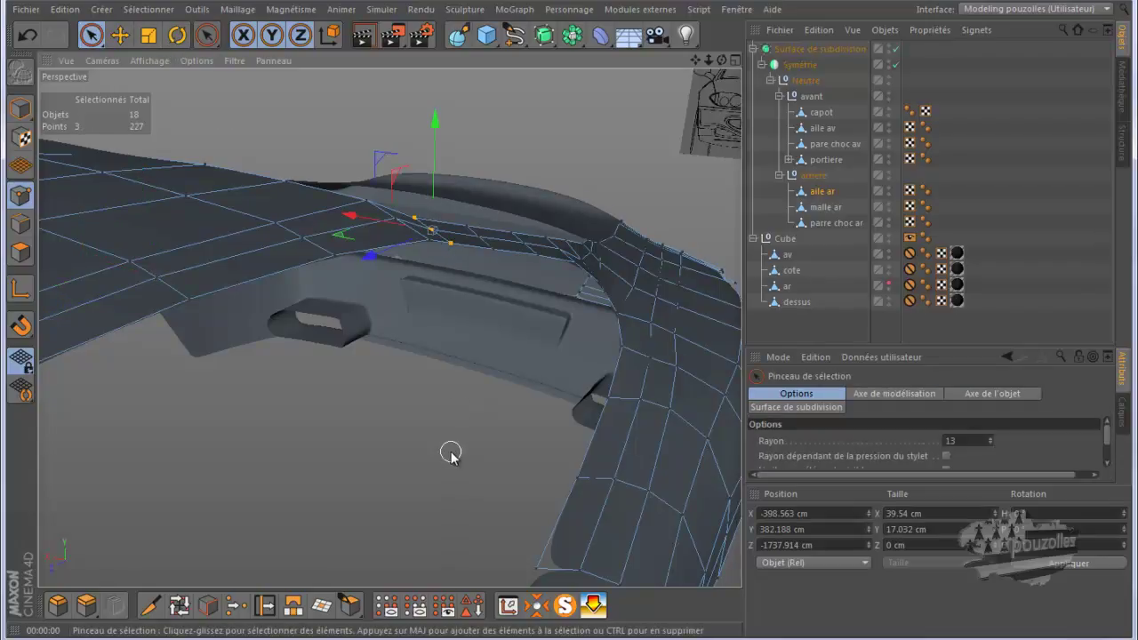
middle_click(451, 455)
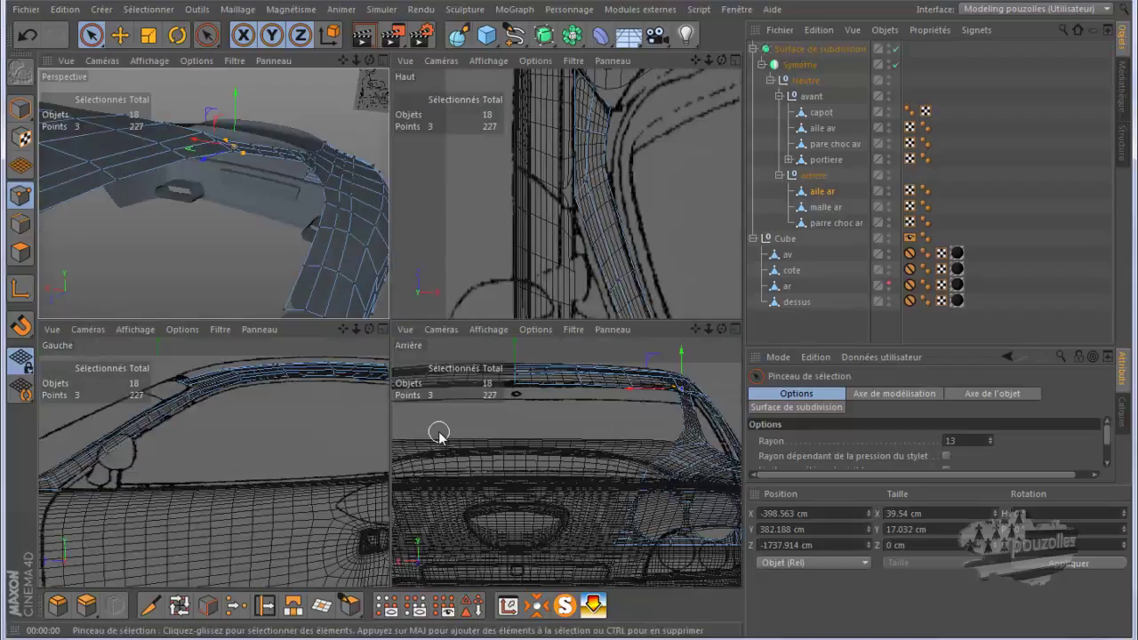
middle_click(249, 448)
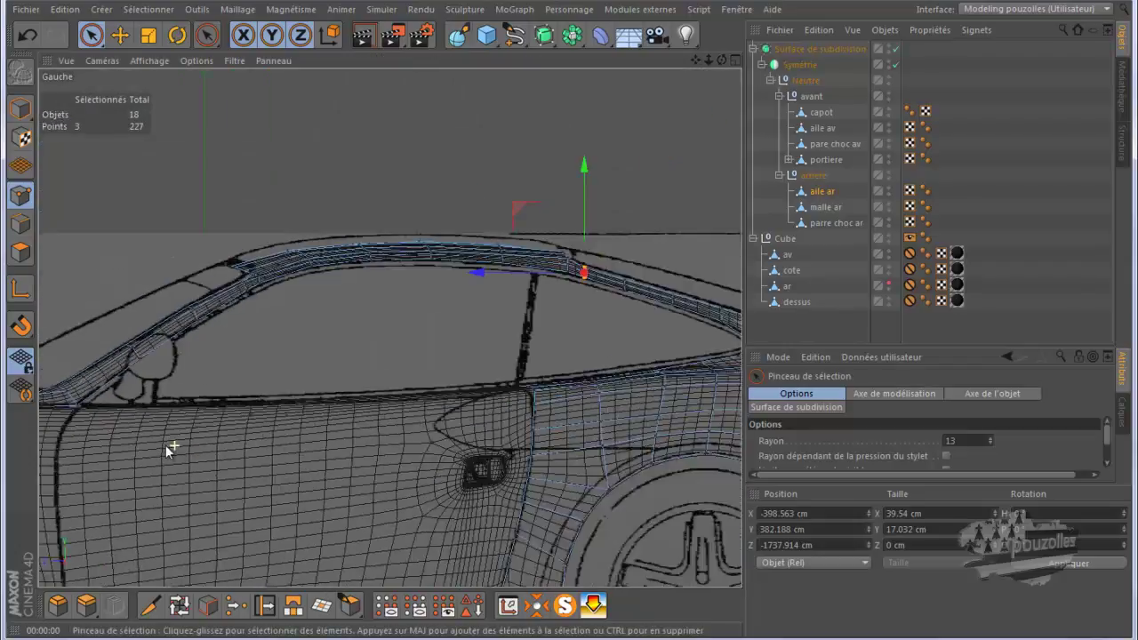
Zoom in and raise the edge point above the rear window slightly toward the blueprint.
scroll(498, 382, "up", 2)
scroll(494, 351, "up", 2)
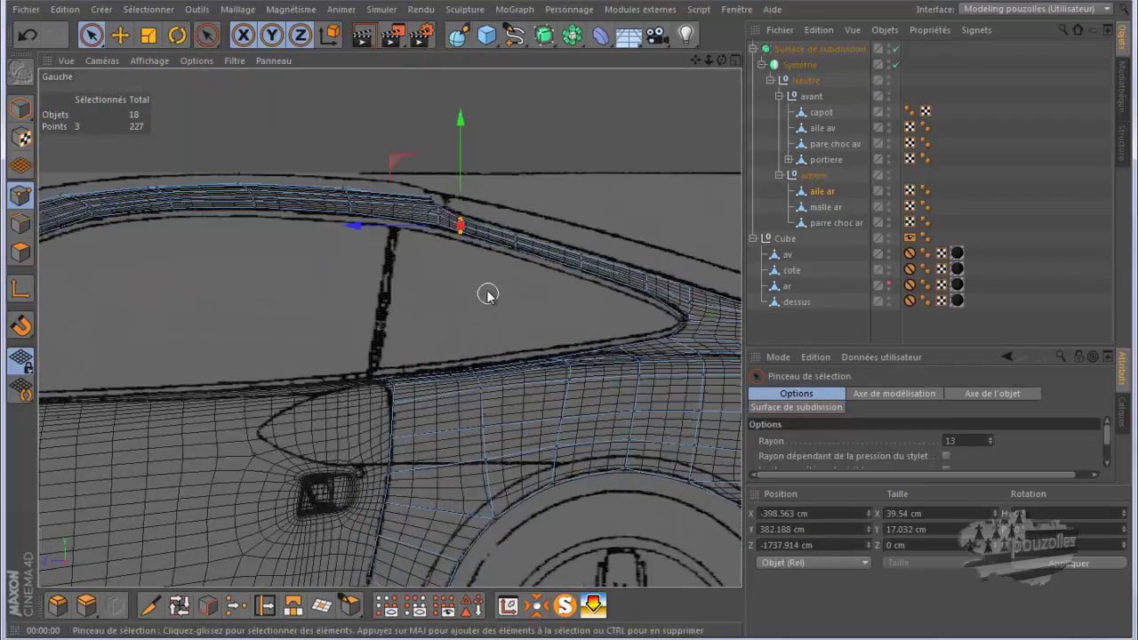
scroll(487, 294, "up", 1)
scroll(487, 294, "up", 1)
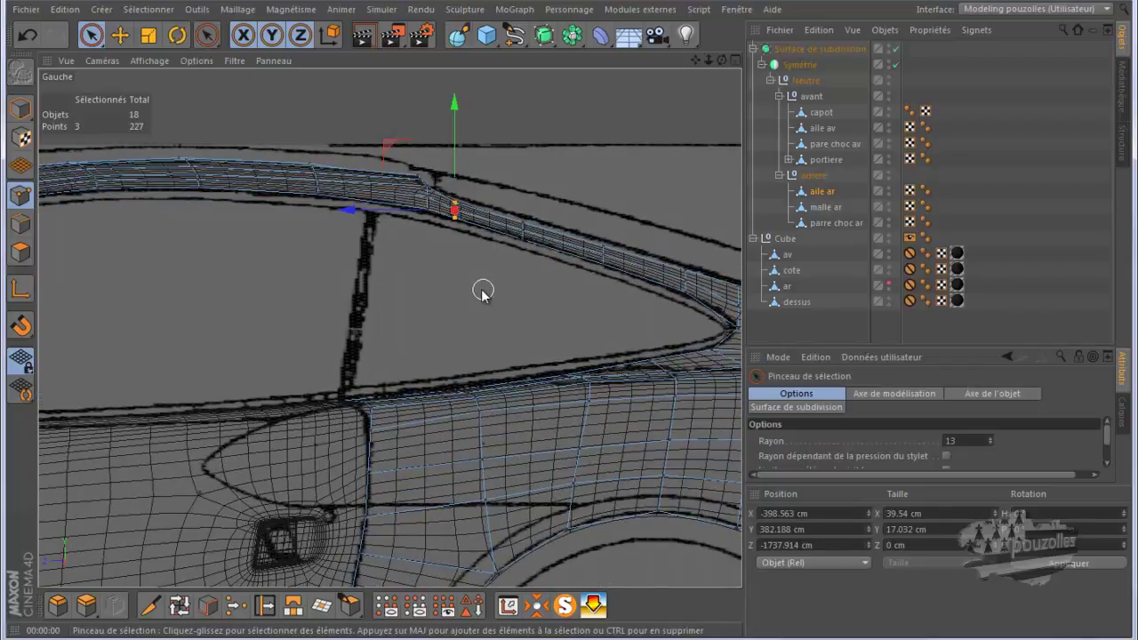
scroll(387, 290, "up", 1)
scroll(432, 260, "up", 1)
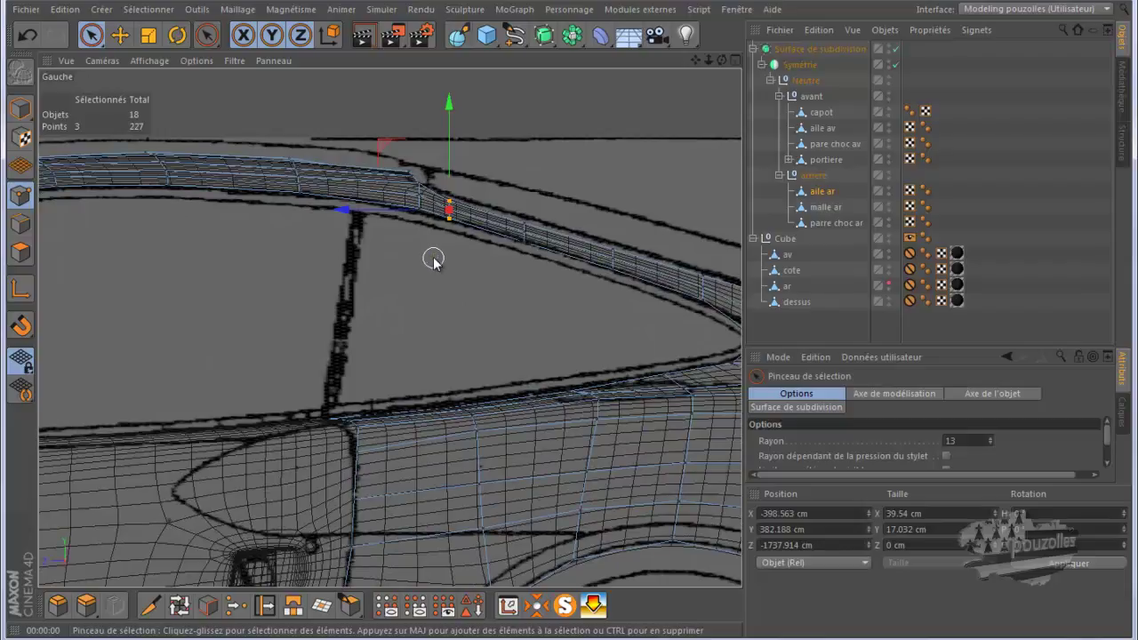
left_click(462, 198)
left_click(451, 201)
left_click_drag(450, 174, 450, 169)
Lift the next two rear-wing edge points, the last about 2 cm to Y 317.763 cm.
left_click(526, 221)
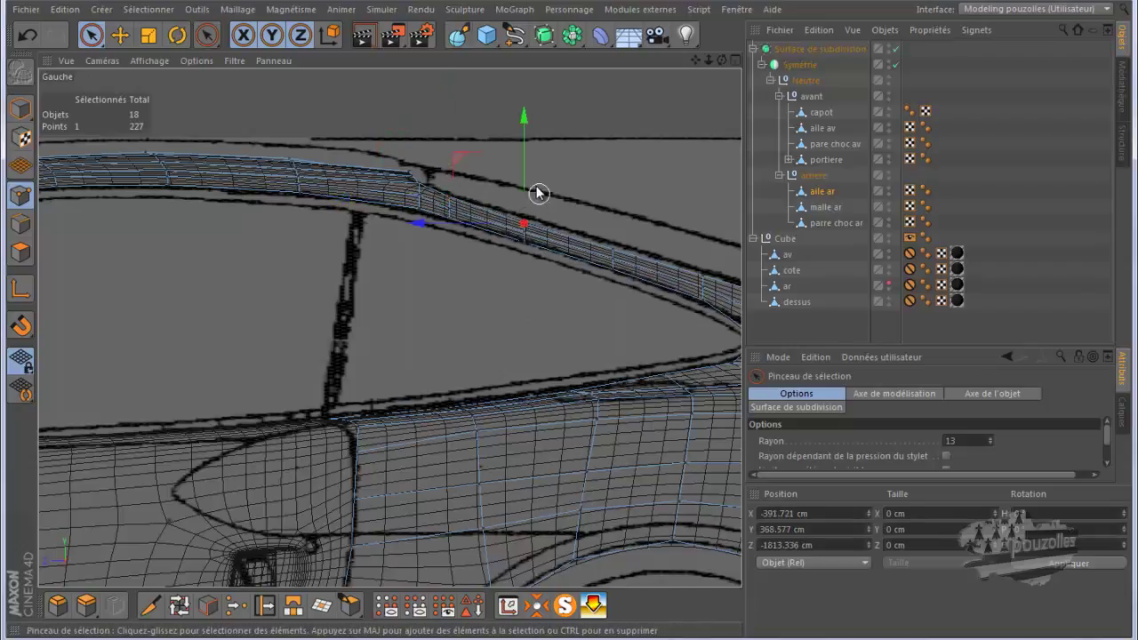
left_click_drag(523, 181, 523, 170)
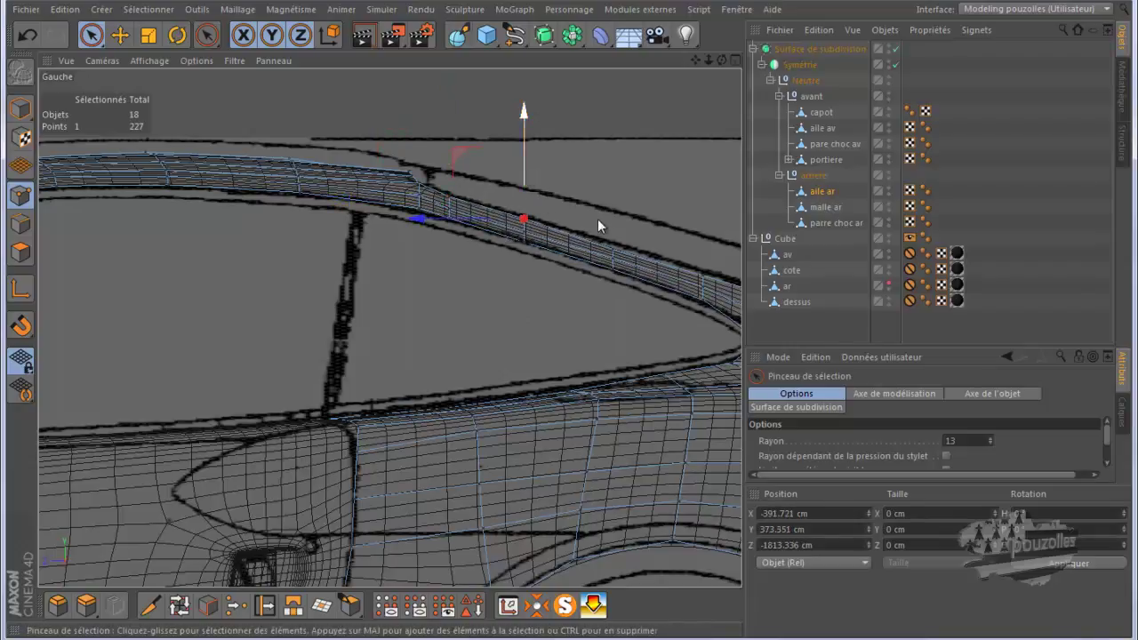
left_click(620, 233)
left_click(616, 237)
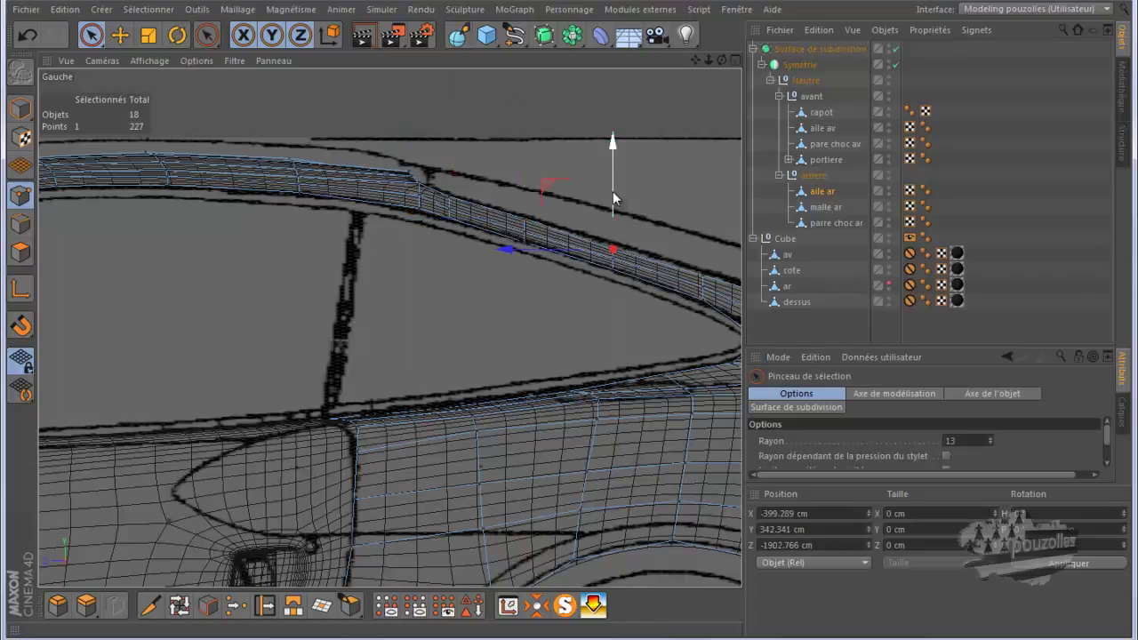
scroll(588, 208, "down", 2)
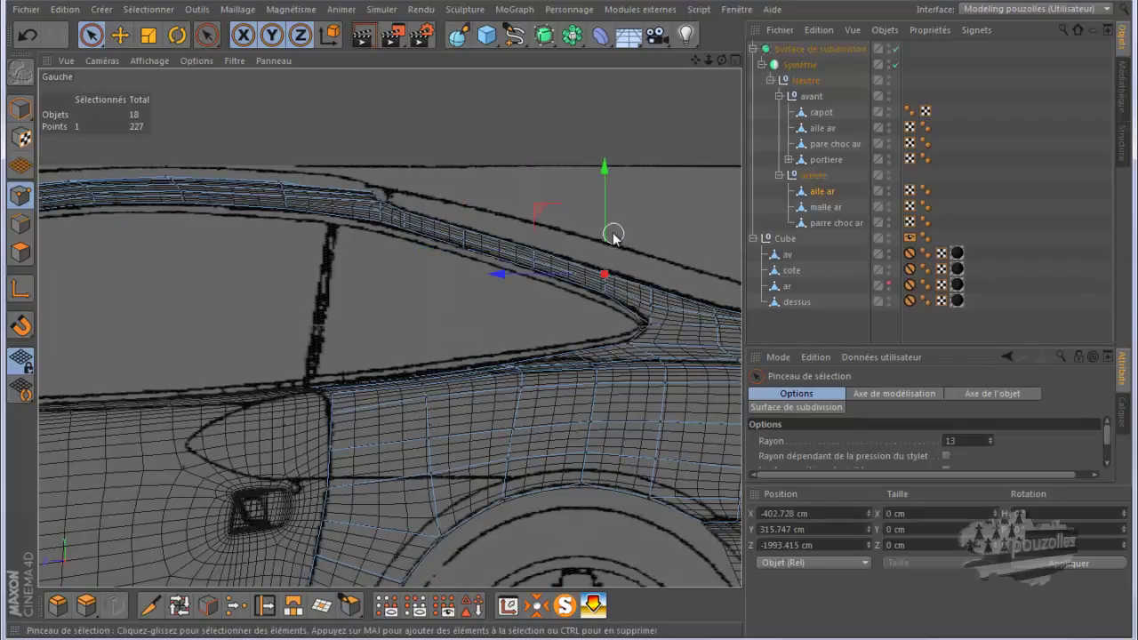
left_click_drag(605, 225, 605, 224)
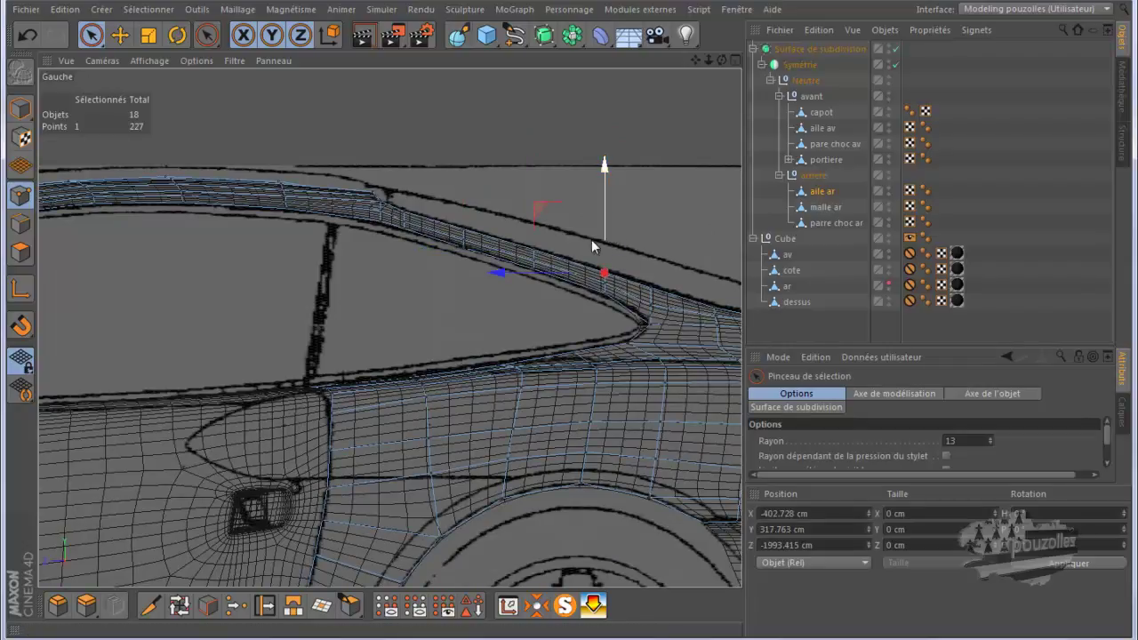
Maximize the Haut view and zoom onto the pillar strip beside the rear window's left edge.
middle_click(427, 307)
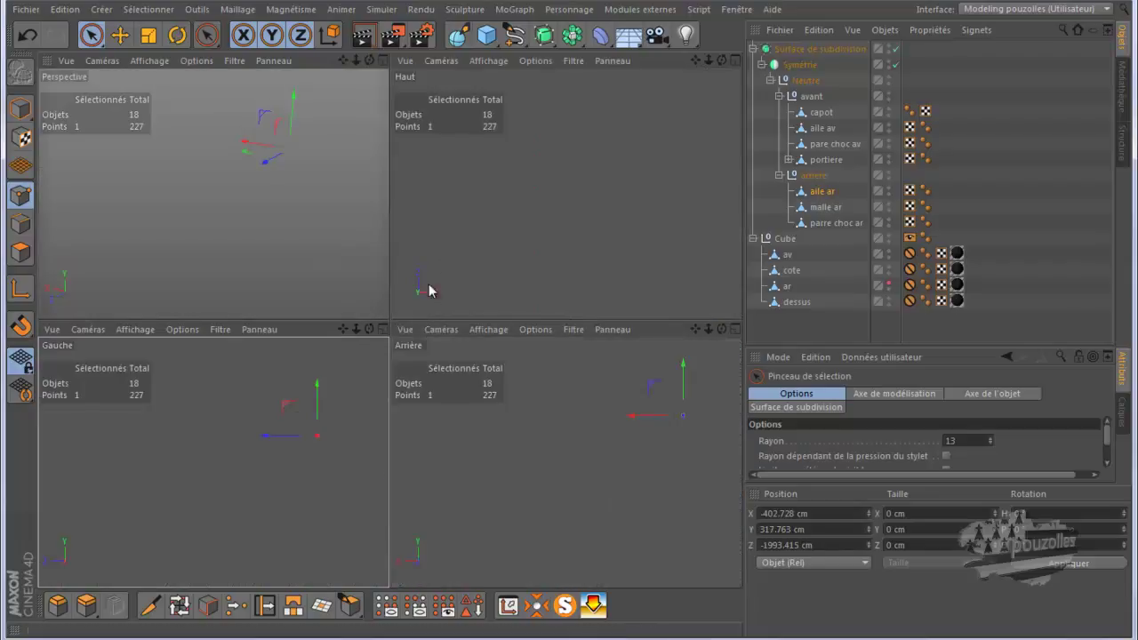
middle_click(498, 218)
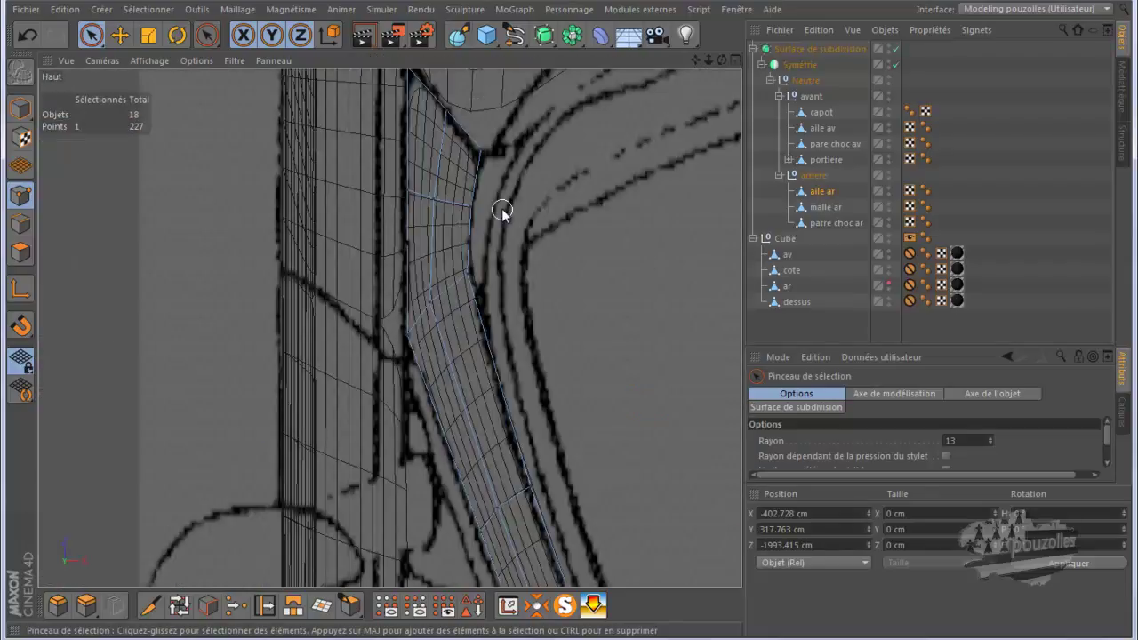
scroll(487, 222, "down", 2)
scroll(460, 194, "down", 2)
scroll(401, 165, "down", 2)
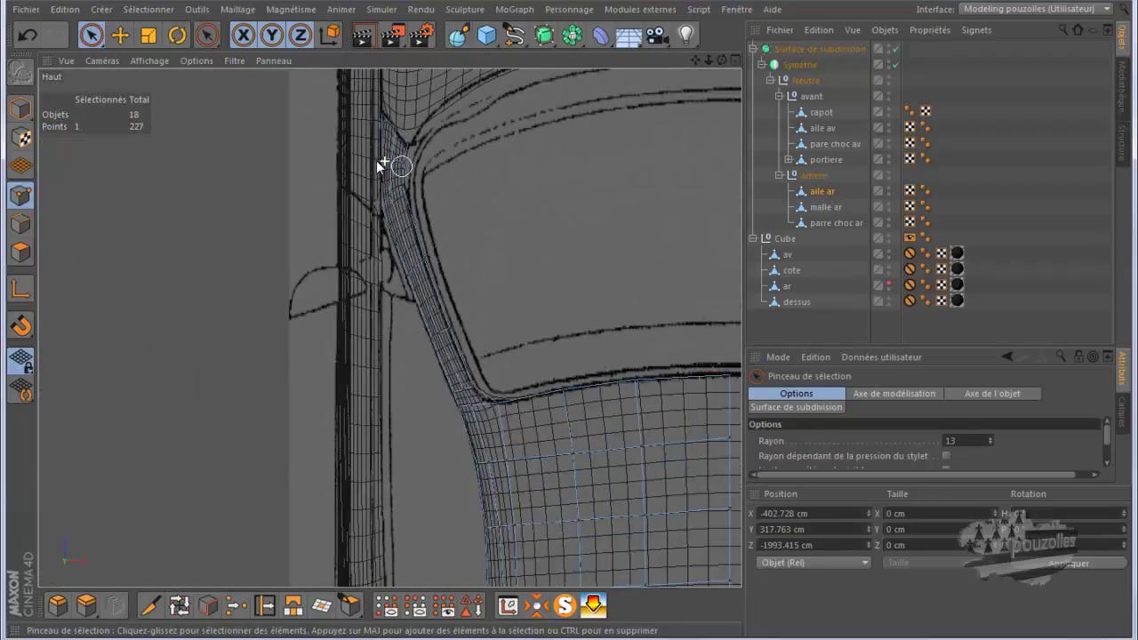
scroll(381, 166, "down", 2)
scroll(293, 120, "down", 3)
scroll(283, 112, "up", 1)
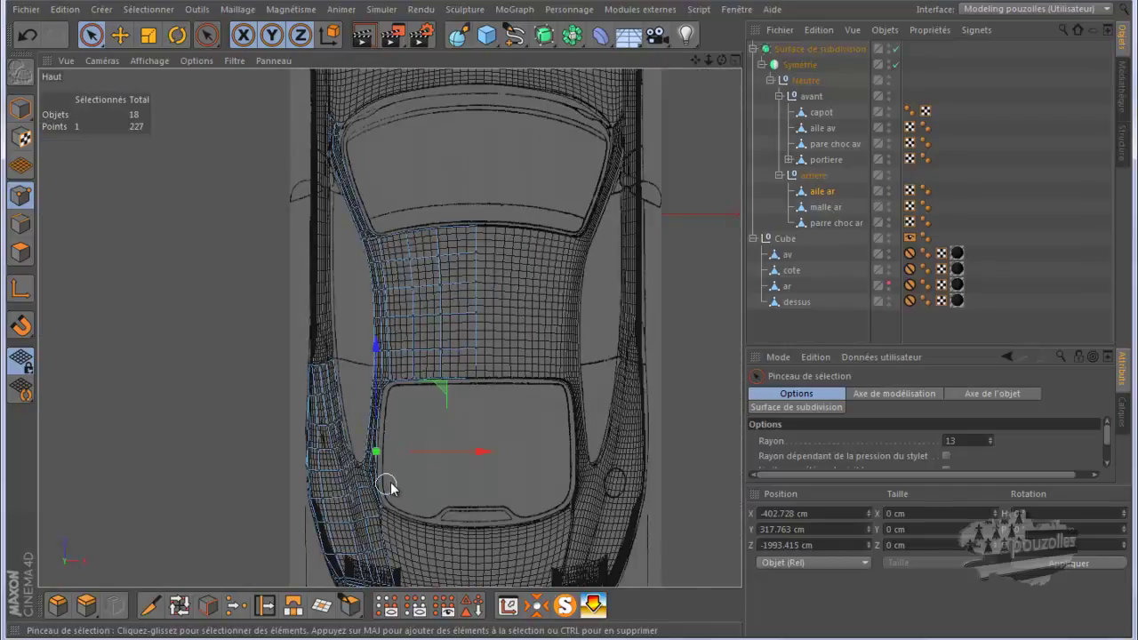
scroll(374, 462, "up", 3)
scroll(358, 418, "up", 2)
scroll(360, 369, "up", 2)
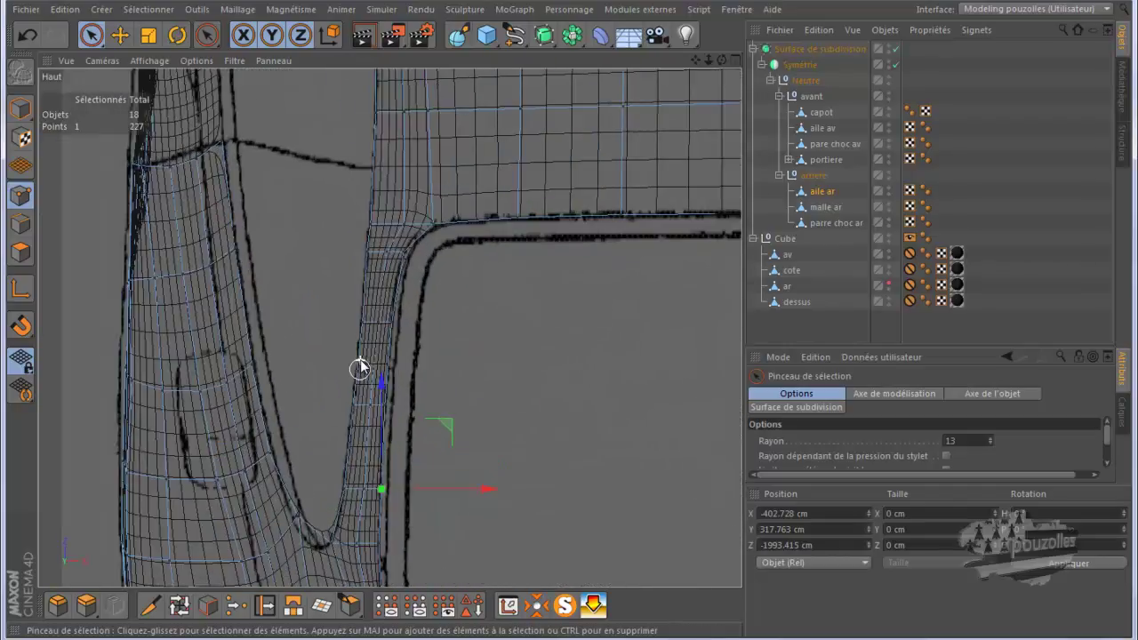
scroll(361, 363, "up", 1)
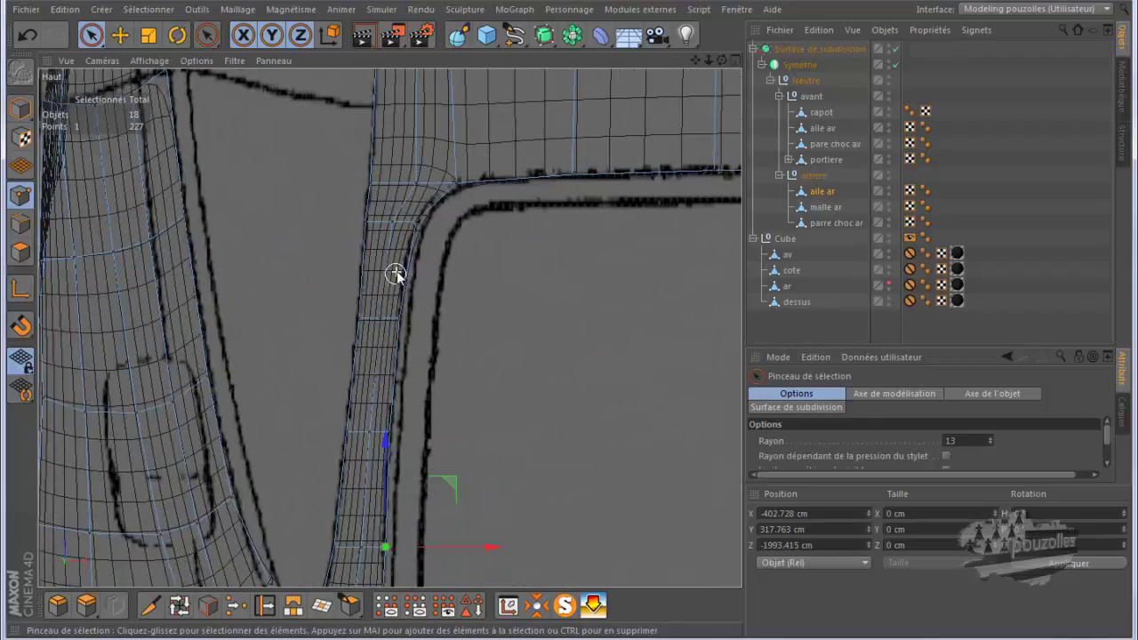
scroll(396, 274, "up", 1)
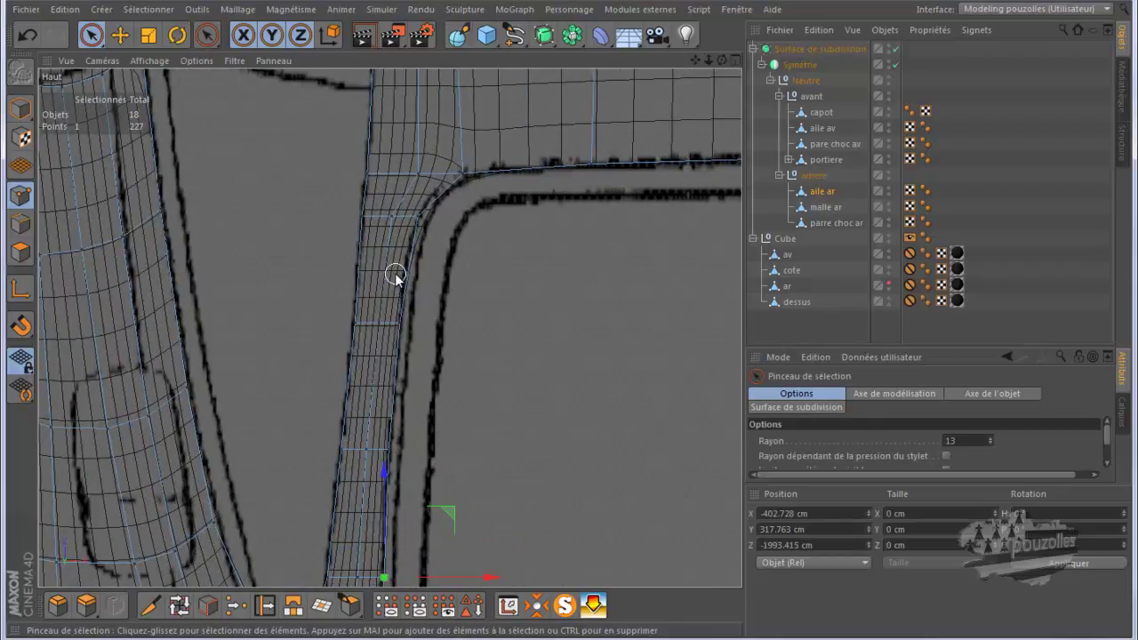
scroll(396, 276, "down", 1)
scroll(394, 275, "down", 1)
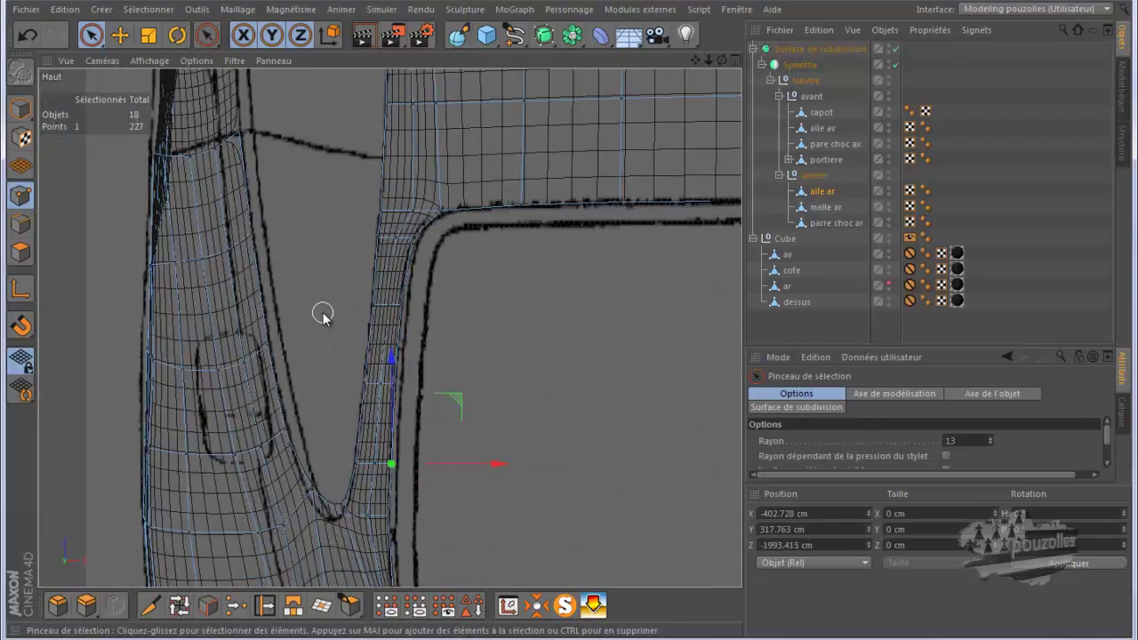
In the maximised Perspective view, lift three rear wing top-edge points about 4.8 cm.
middle_click(323, 315)
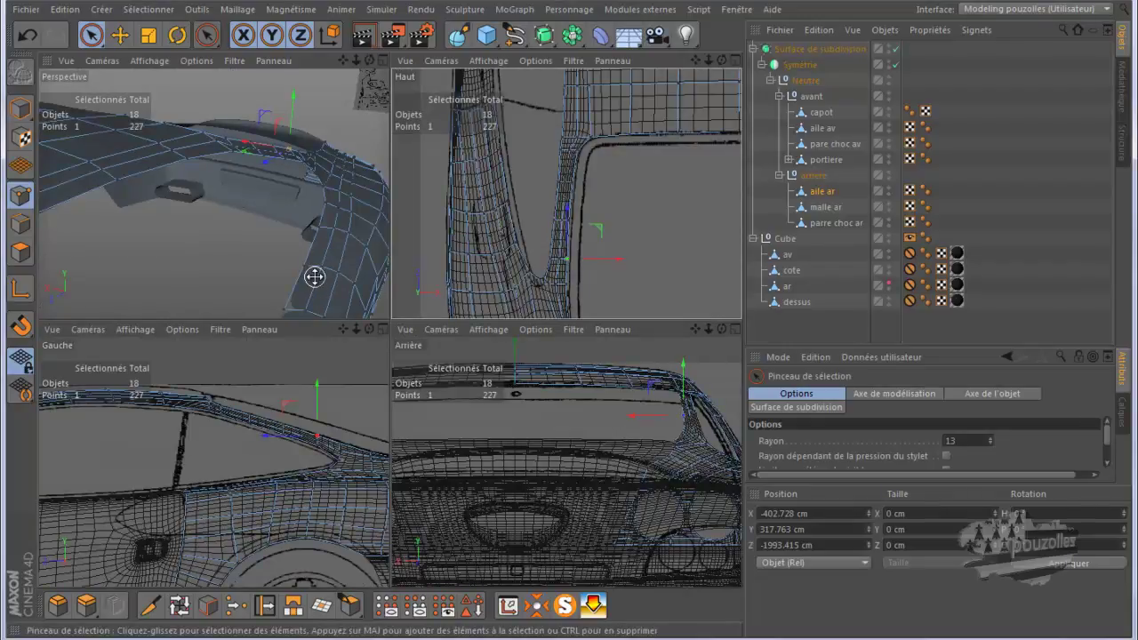
middle_click(314, 277)
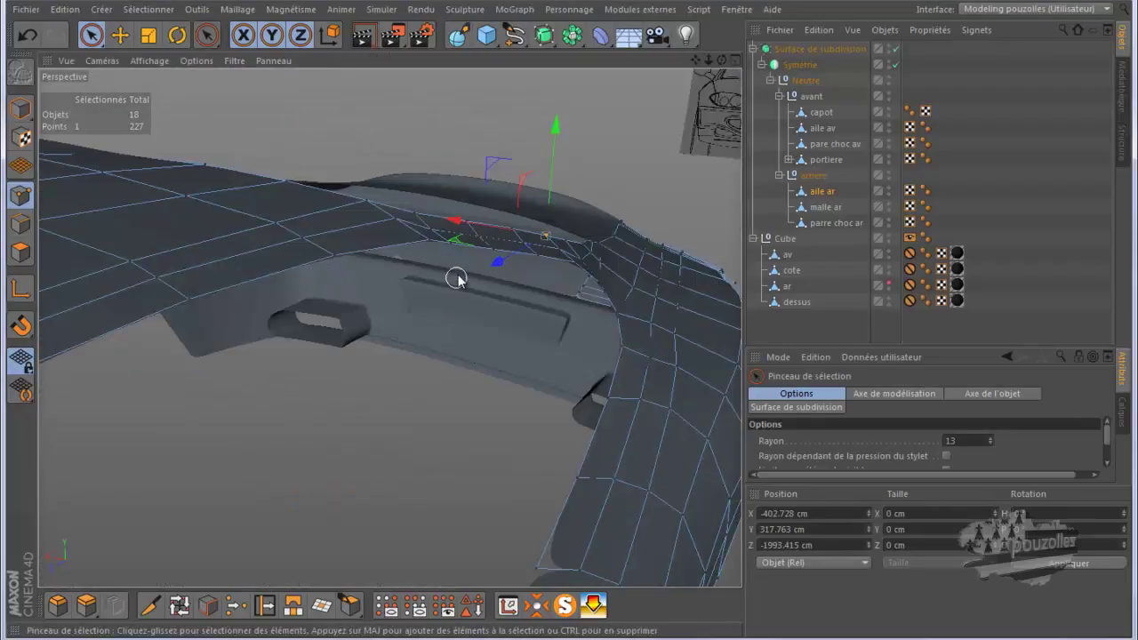
left_click_drag(599, 173, 572, 336, "alt")
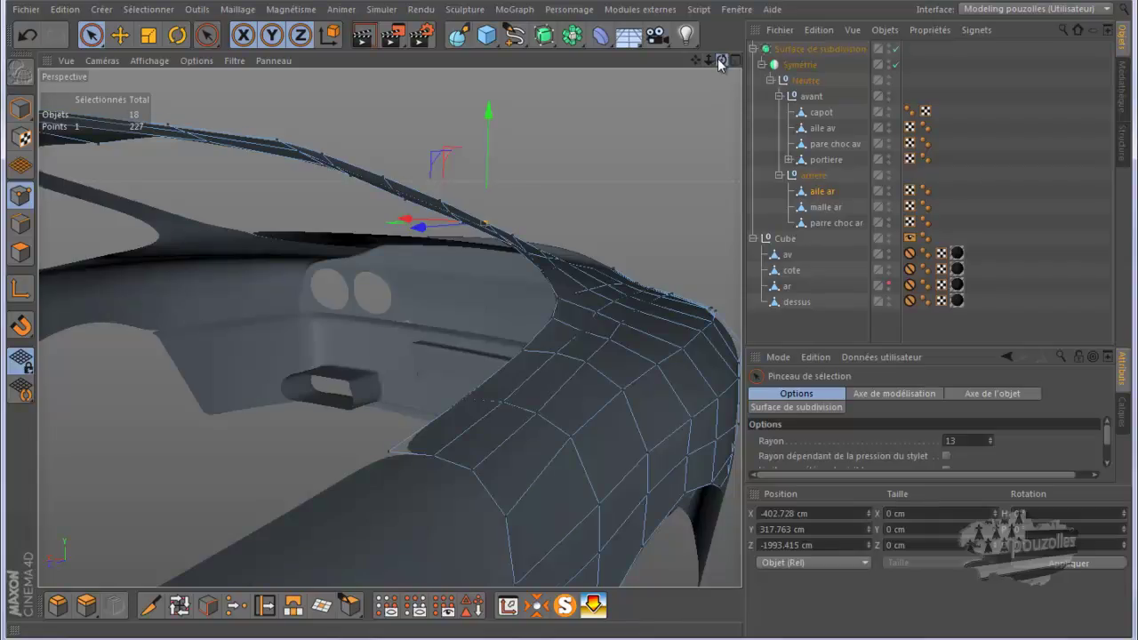
left_click_drag(722, 59, 570, 328)
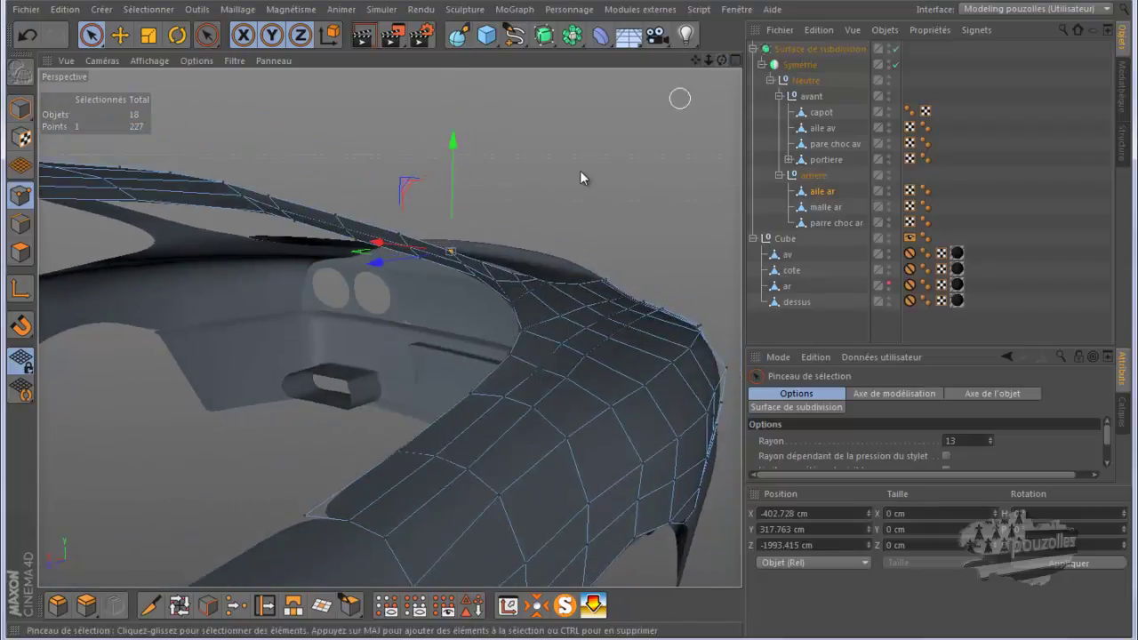
left_click(279, 209)
left_click(348, 225, "shift")
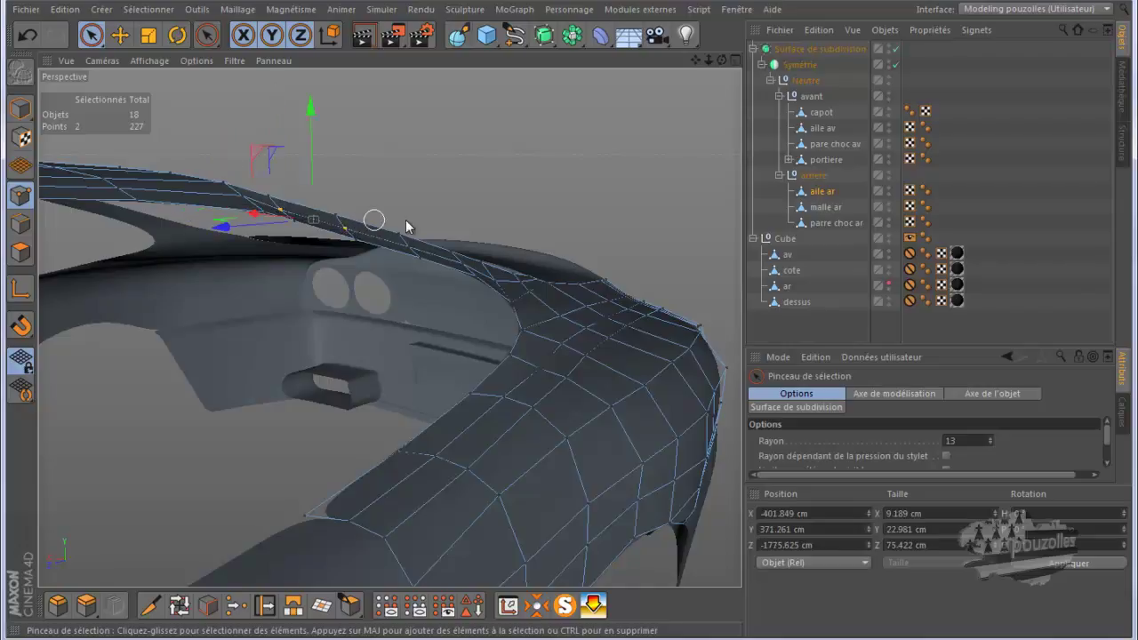
left_click(408, 244, "shift")
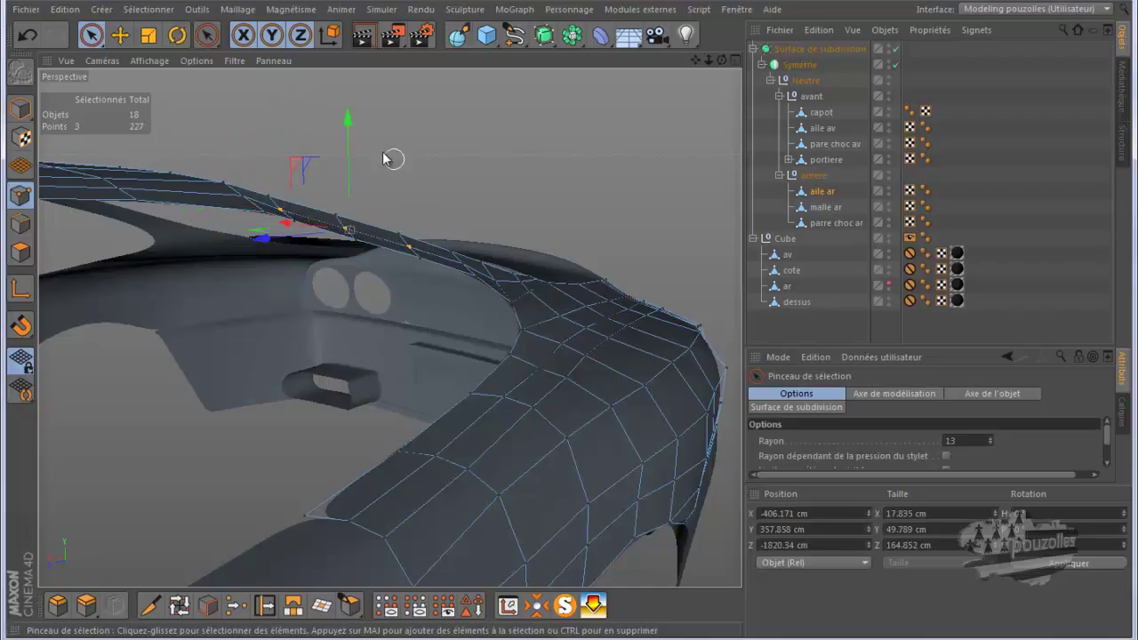
left_click_drag(349, 146, 356, 148)
Raise a point further down the edge about 3.8 cm, settling it near Y 278.465 cm.
scroll(513, 287, "up", 2)
scroll(514, 285, "up", 2)
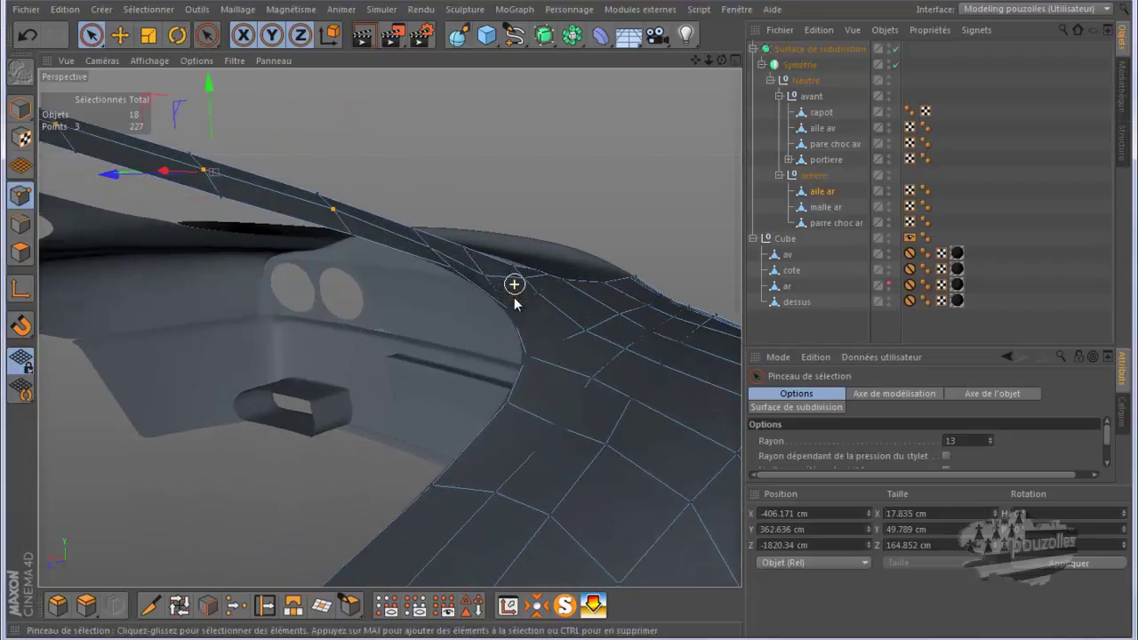
left_click(492, 278)
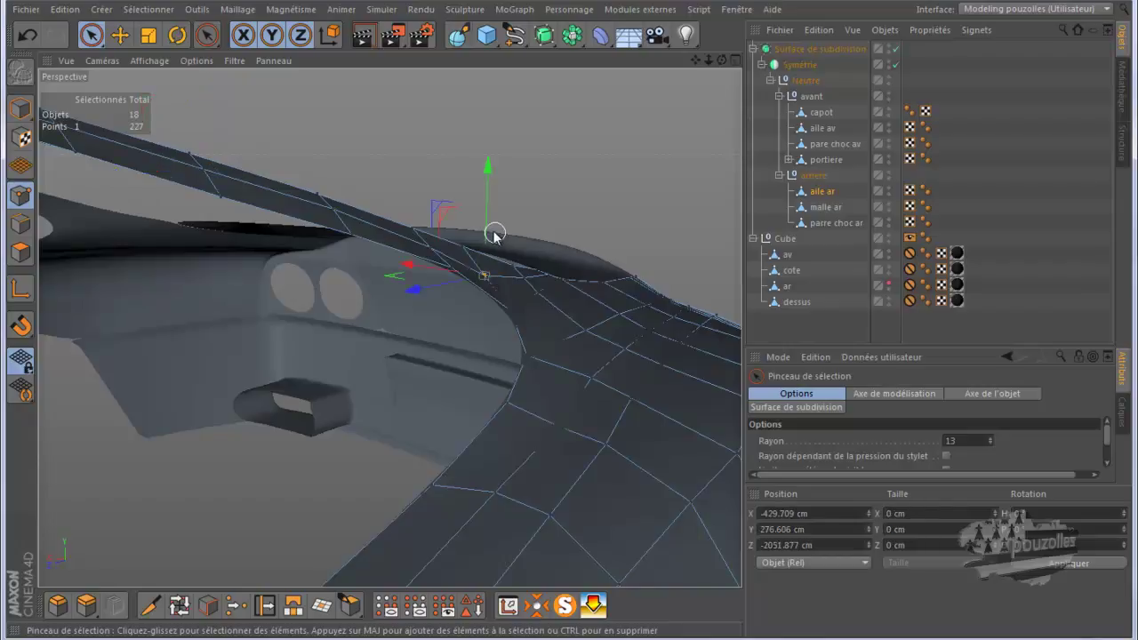
left_click_drag(490, 227, 488, 230)
mouse_move(559, 223)
left_mouse_down("alt")
mouse_move(621, 263)
mouse_move(643, 310)
mouse_move(571, 331)
mouse_move(577, 323)
mouse_move(505, 307)
mouse_move(472, 284)
left_mouse_up("alt")
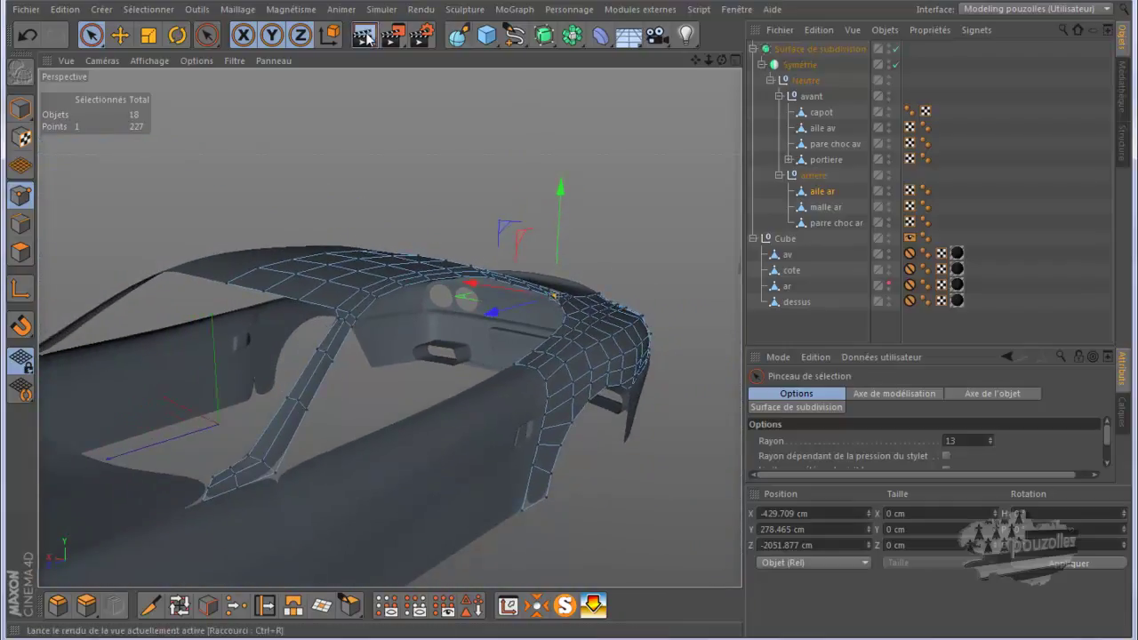
Render two shaded previews of the smoothed body from different angles, then deselect points and show four views.
left_click(368, 37)
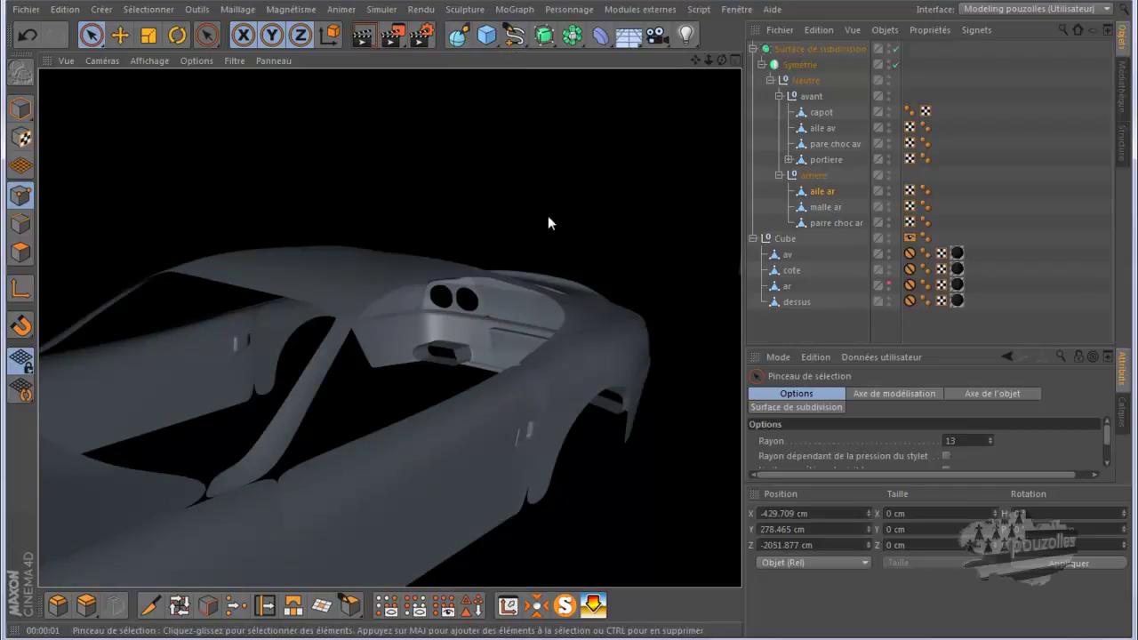
mouse_move(719, 58)
left_mouse_down()
mouse_move(557, 321)
mouse_move(568, 327)
mouse_move(708, 56)
left_mouse_up()
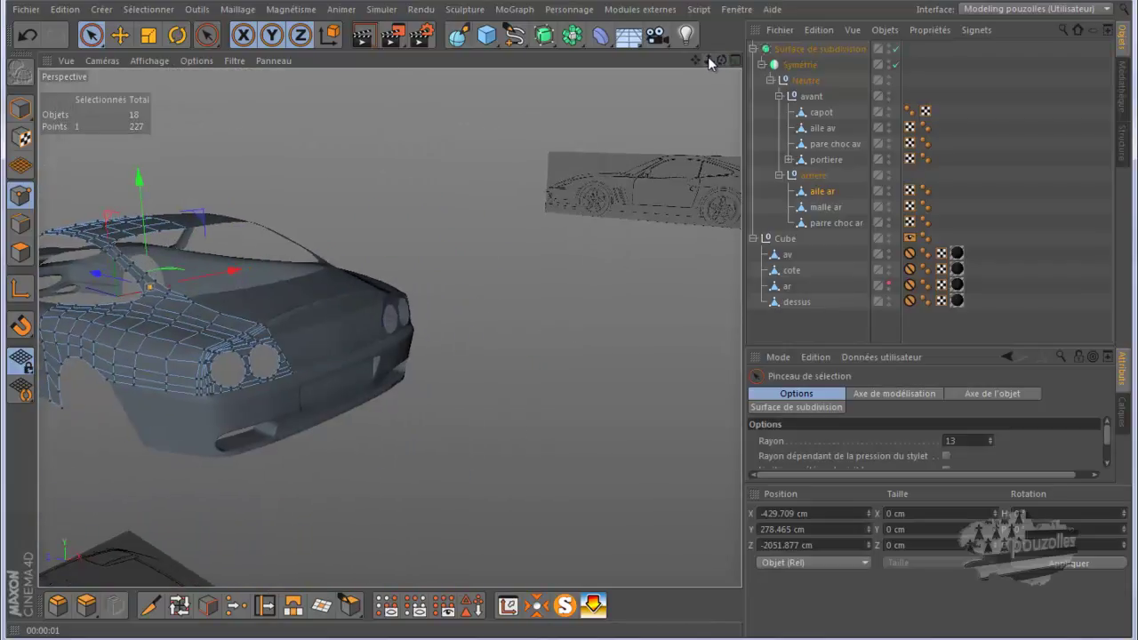
left_click_drag(573, 321, 571, 321, "alt")
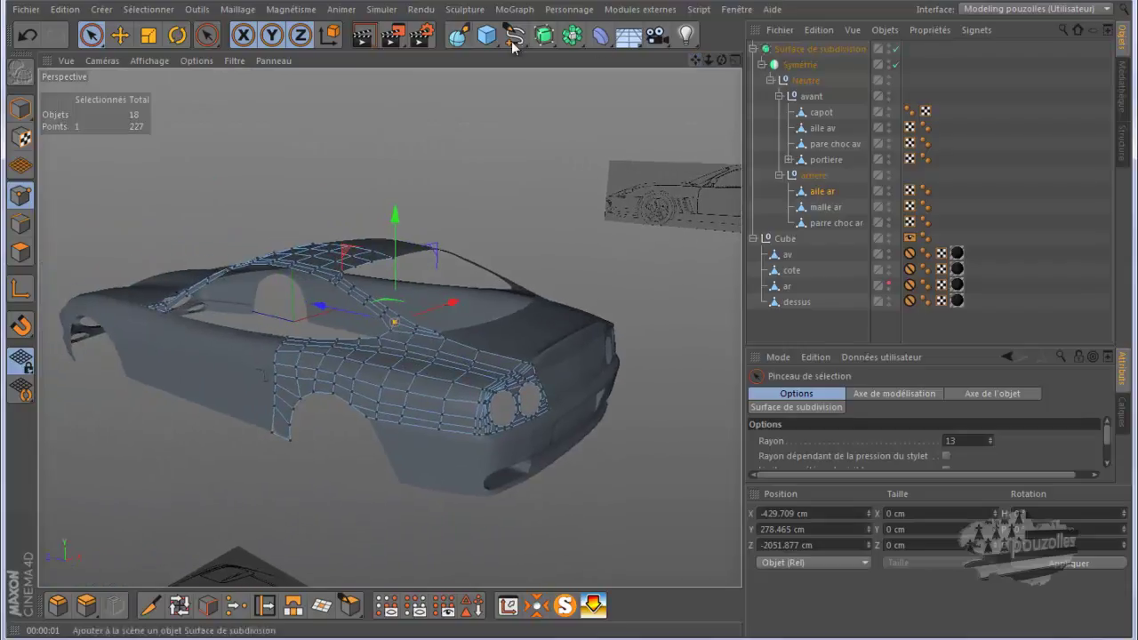
left_click(367, 40)
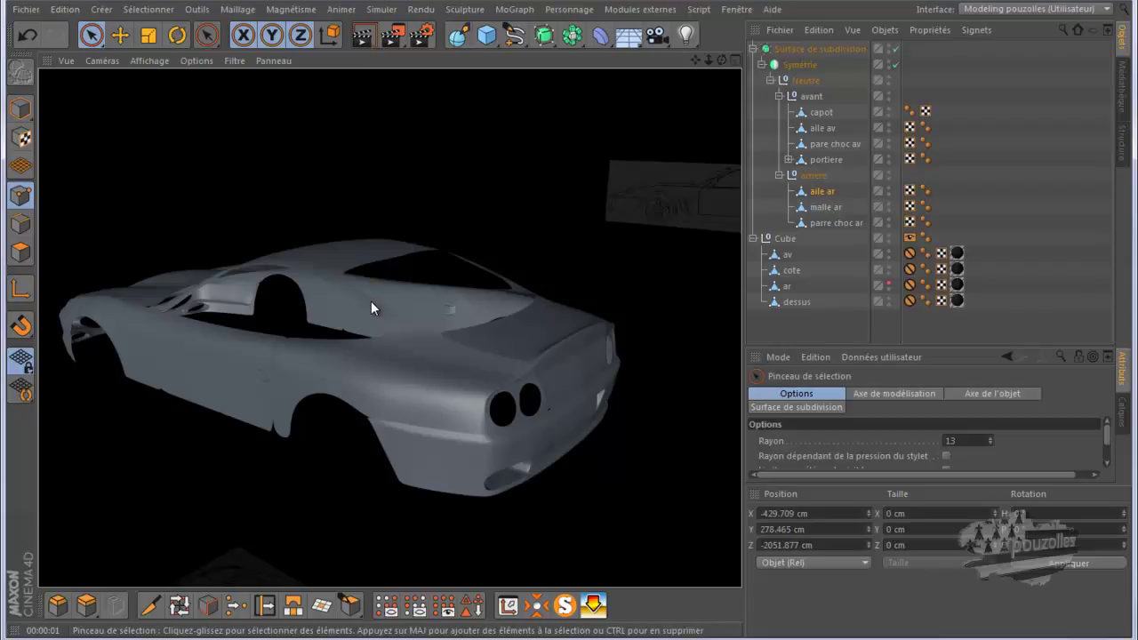
left_click(581, 281)
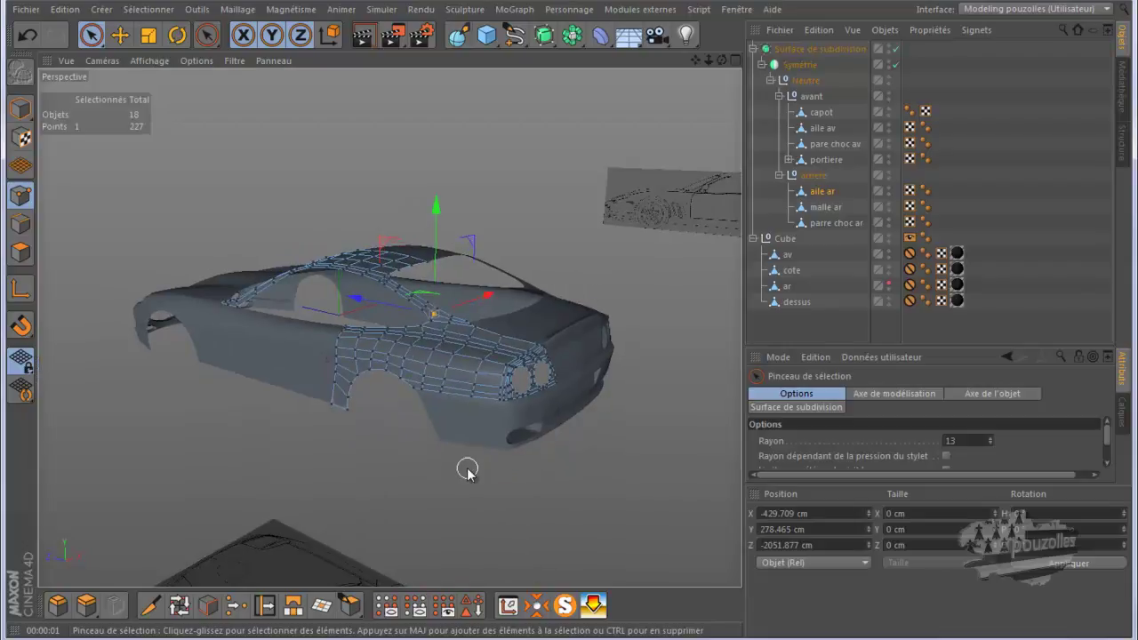
left_click(440, 487)
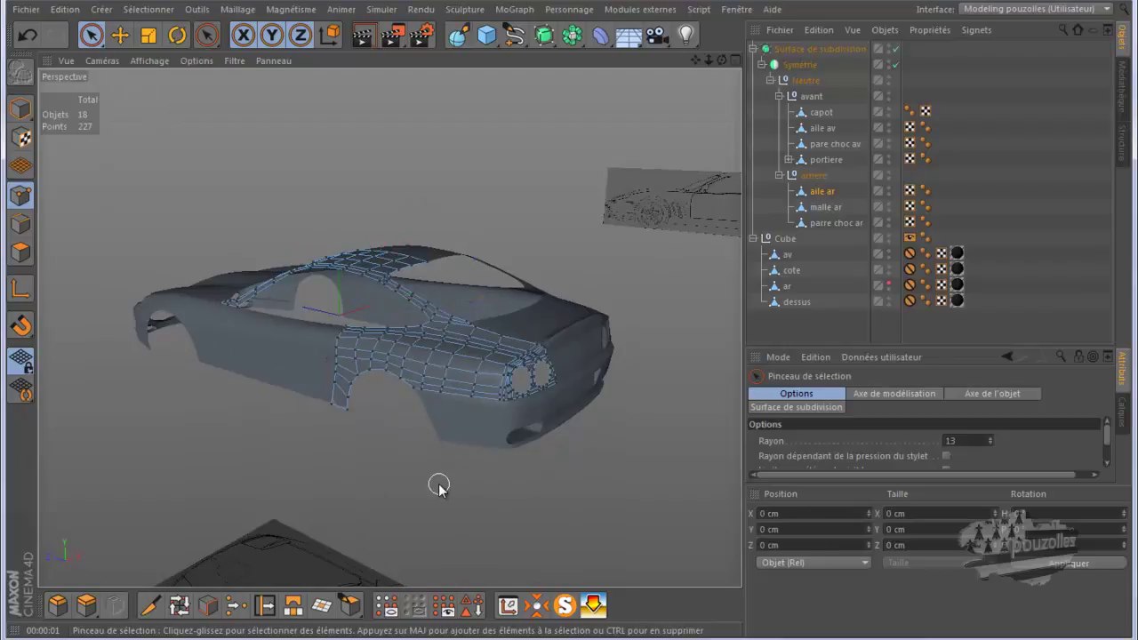
middle_click(438, 487)
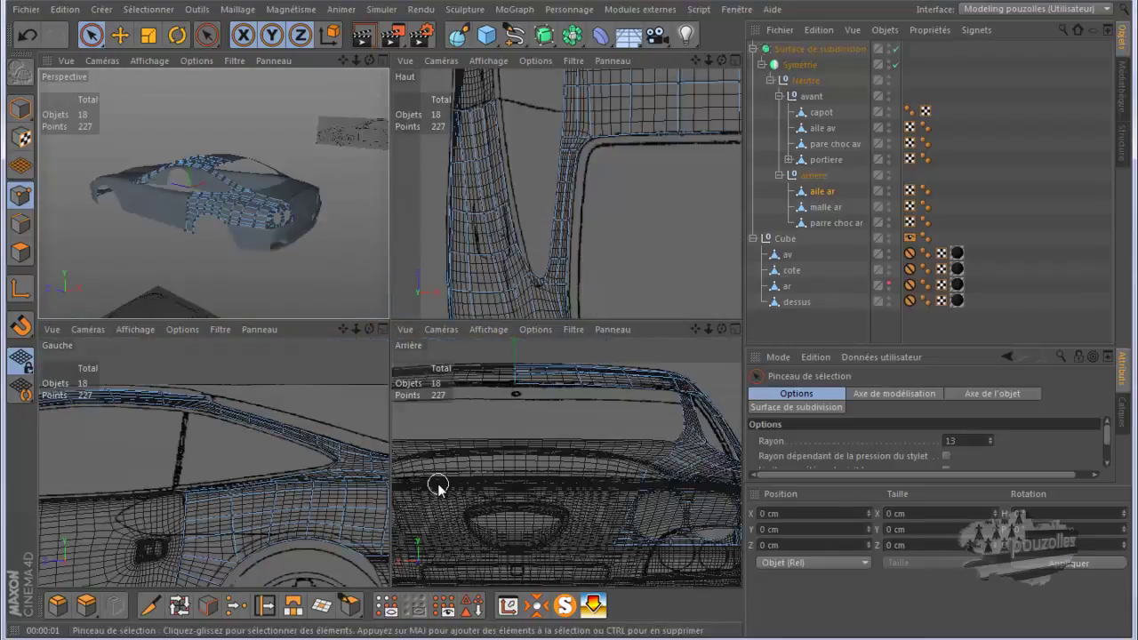
Disable Subdivision Surface smoothing and zoom out in the maximised Gauche side view to compare the raw mesh.
left_click(895, 48)
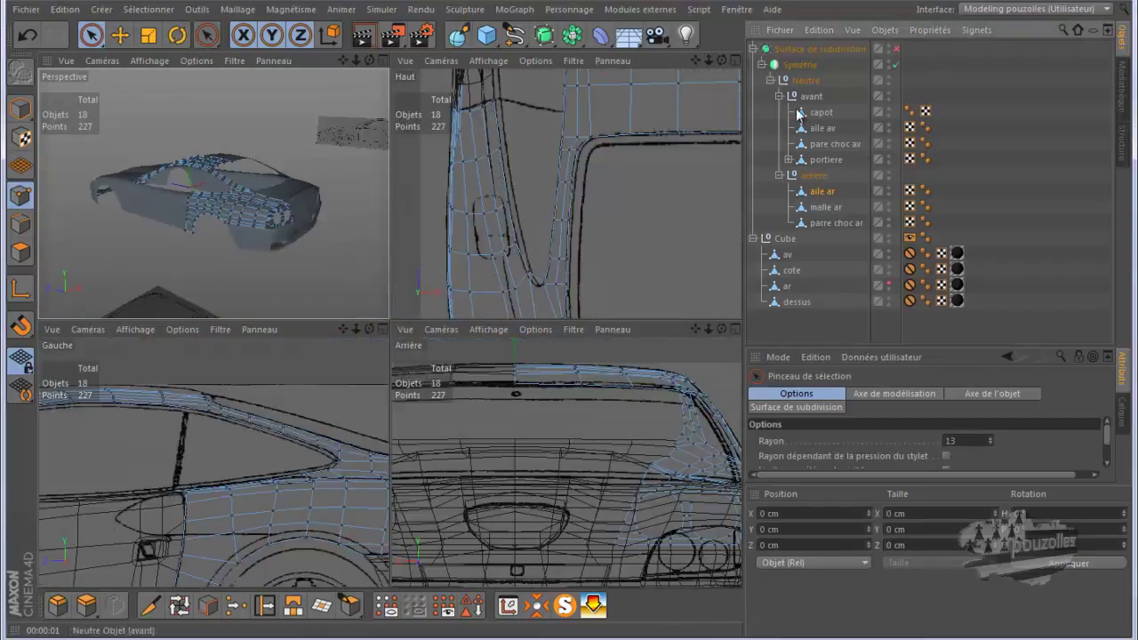
left_click(781, 329)
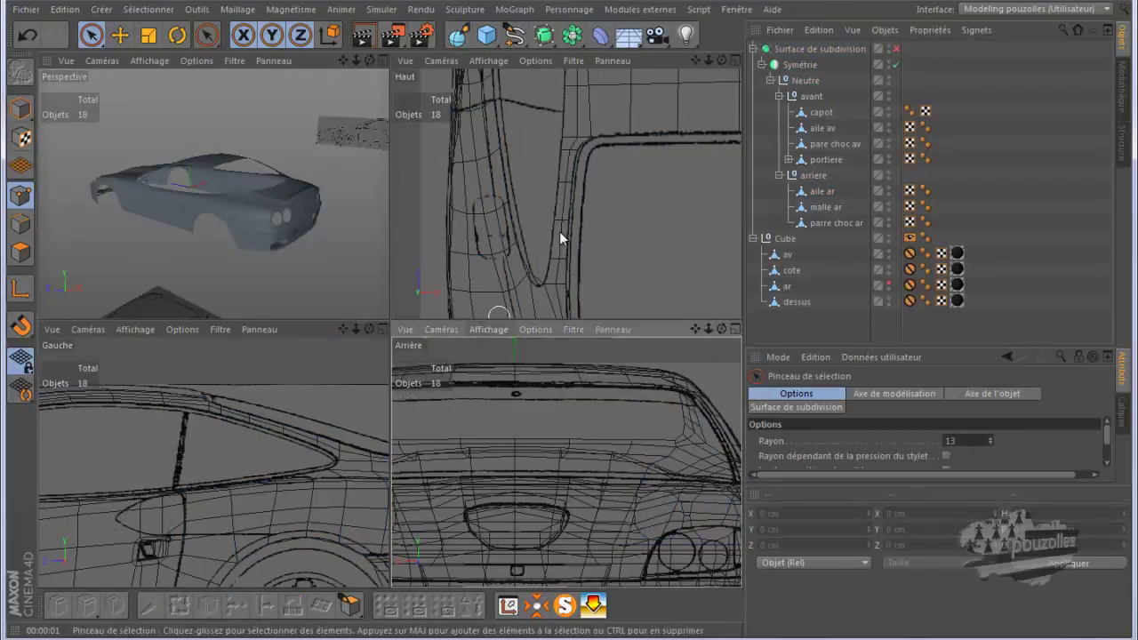
scroll(560, 232, "down", 2)
scroll(300, 417, "down", 3)
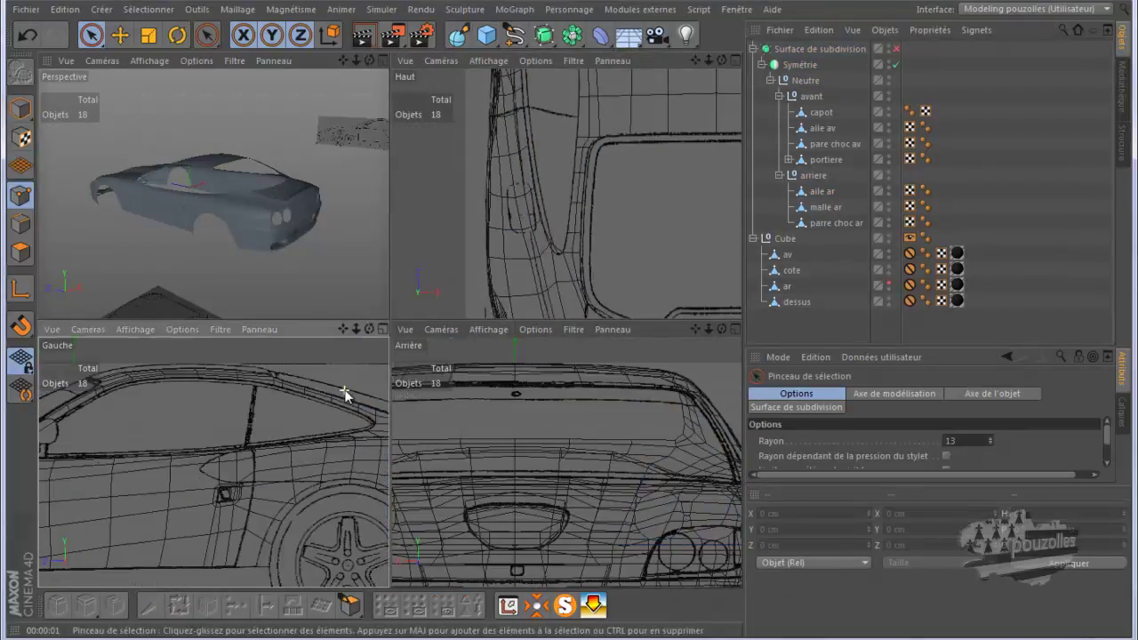
scroll(344, 394, "down", 2)
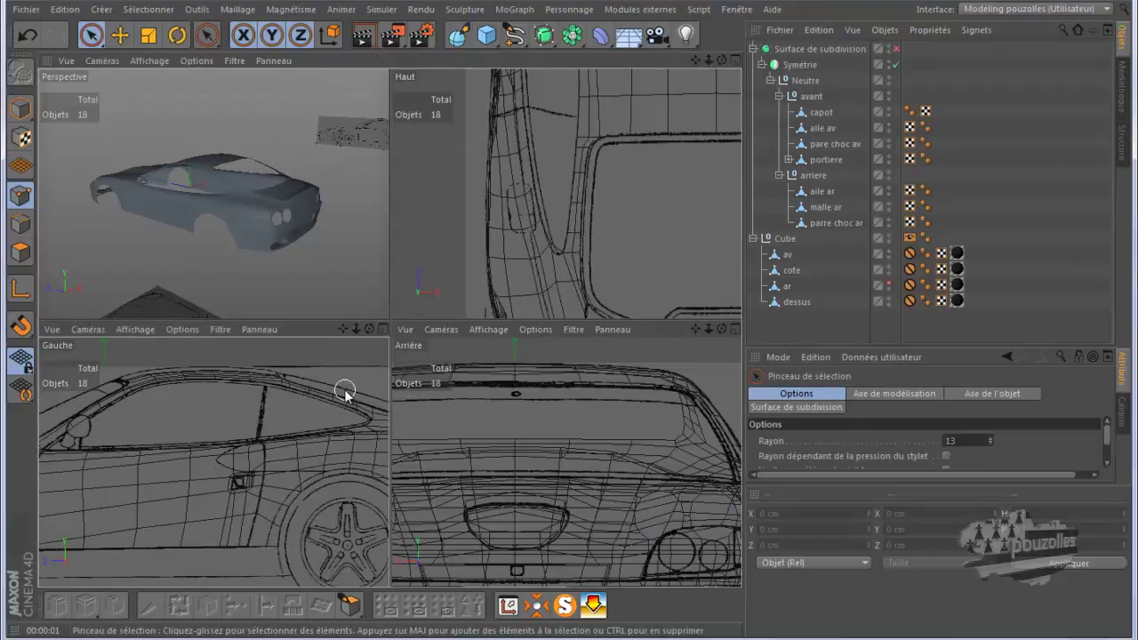
middle_click(347, 394)
scroll(470, 350, "down", 3)
scroll(525, 312, "down", 2)
scroll(525, 311, "down", 1)
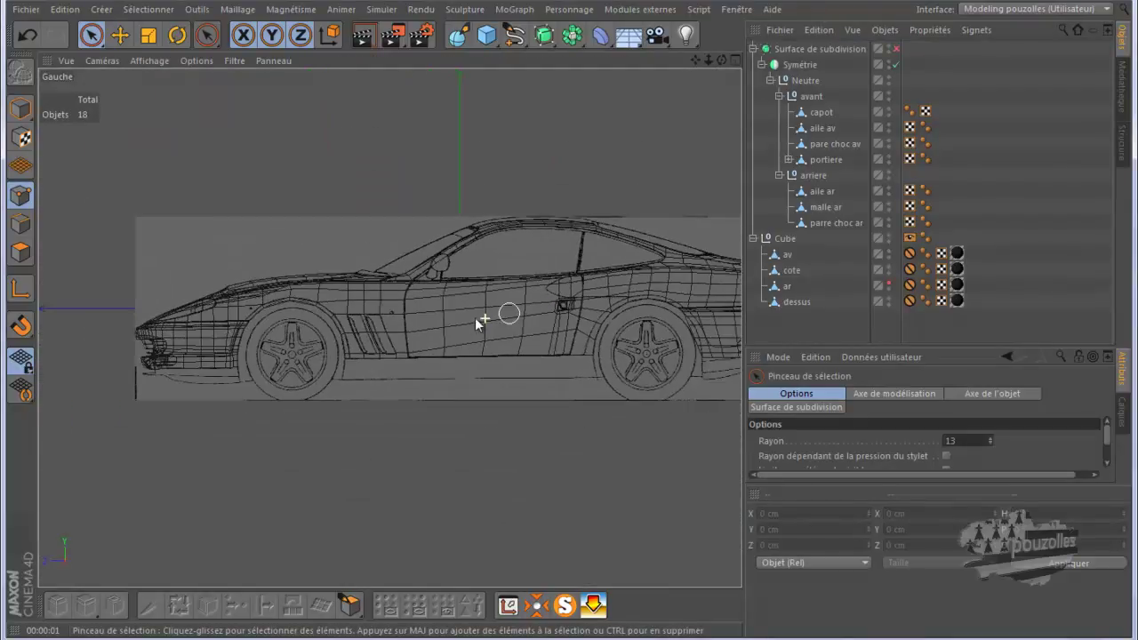
scroll(475, 317, "down", 1)
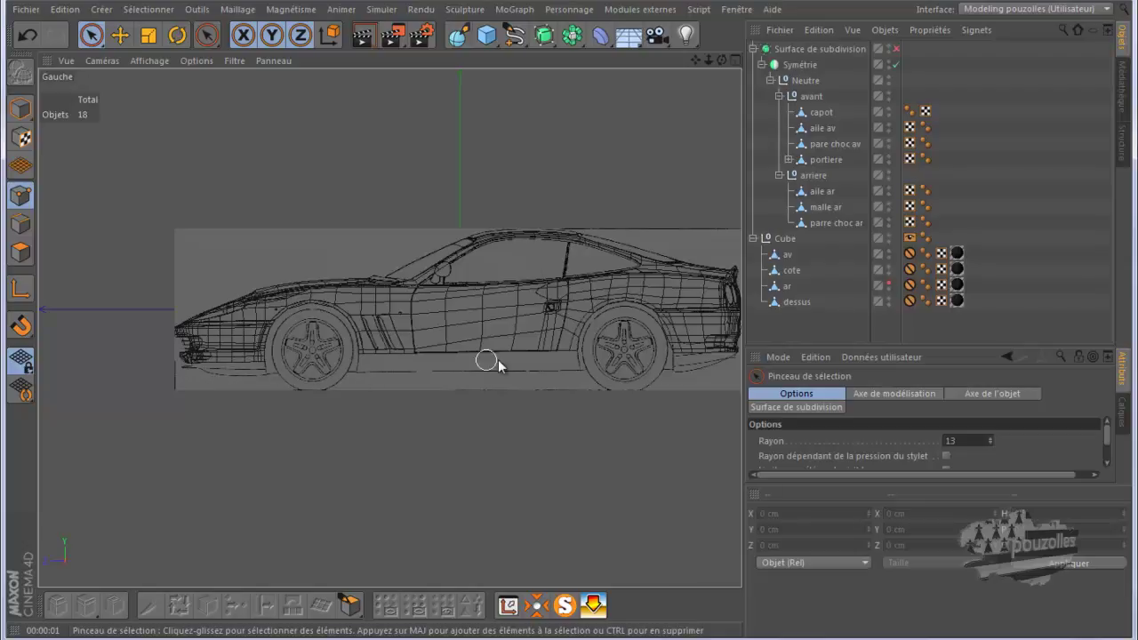
Re-enable Subdivision Surface smoothing and orbit the maximised Perspective view around the car's rear and side.
middle_click(372, 330)
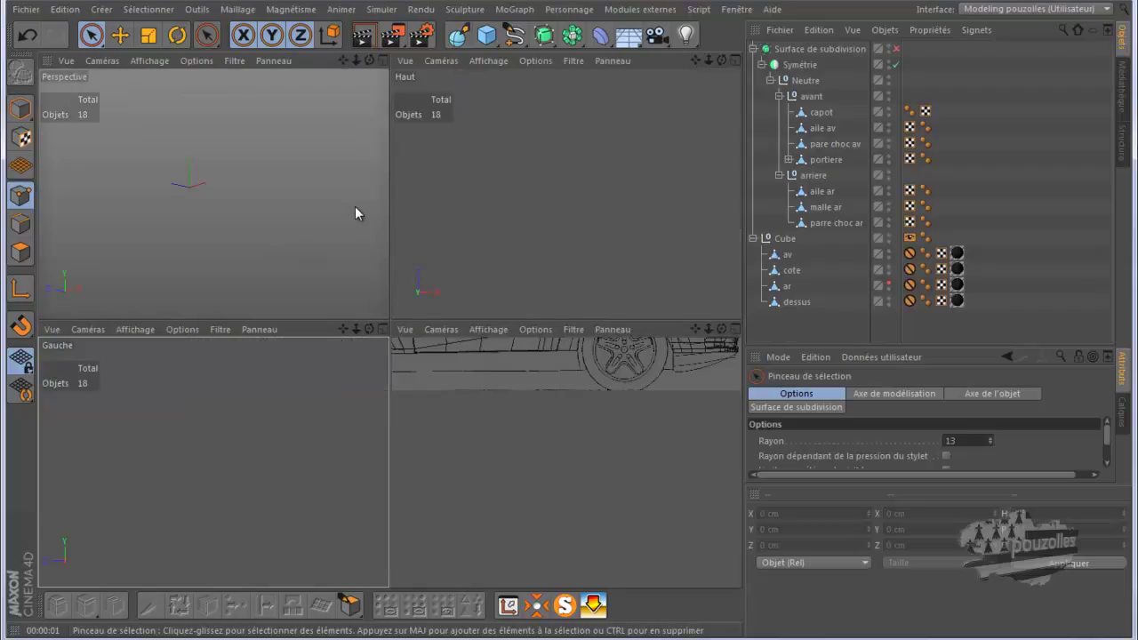
middle_click(355, 209)
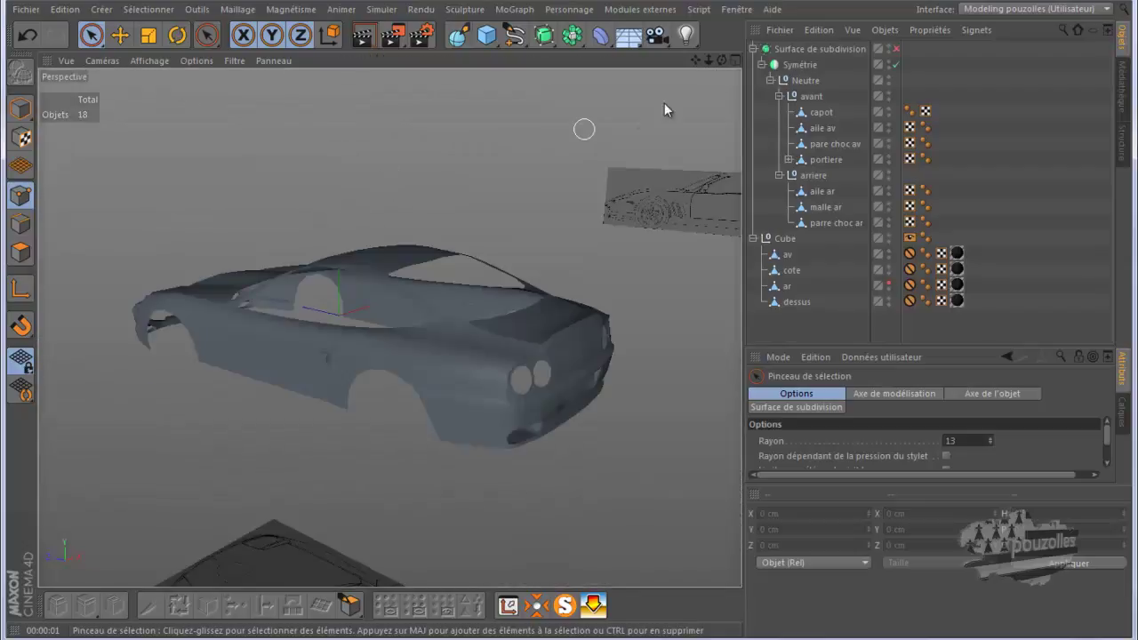
mouse_move(725, 59)
left_mouse_down()
mouse_move(570, 325)
mouse_move(708, 65)
left_mouse_up()
mouse_move(574, 324)
left_mouse_down()
mouse_move(720, 62)
mouse_move(570, 322)
left_mouse_up()
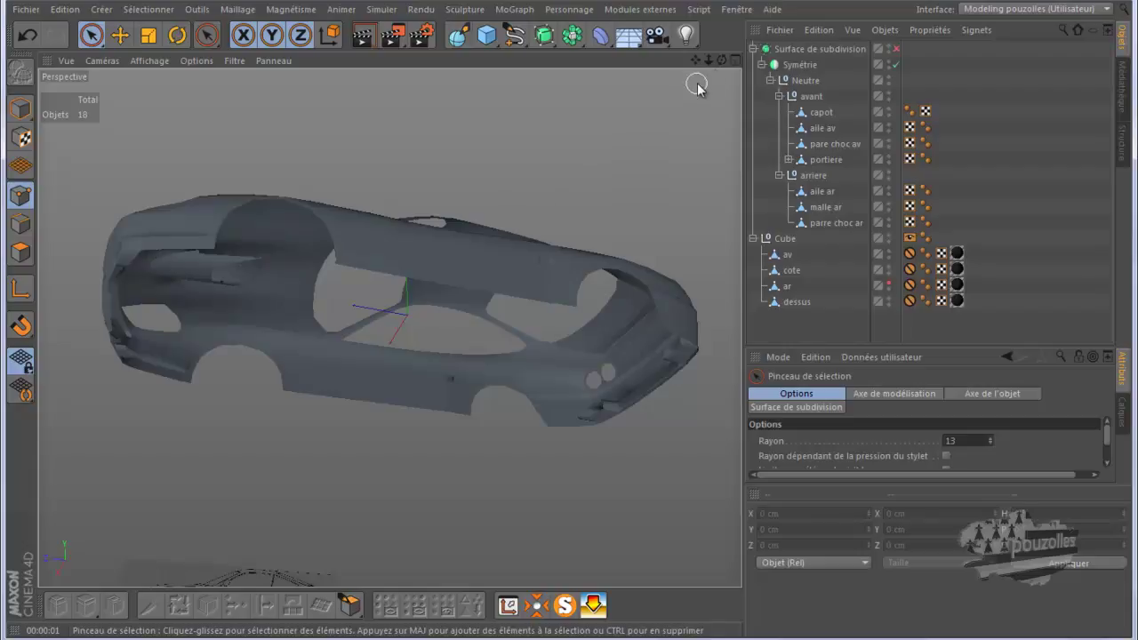
left_click_drag(721, 59, 568, 324)
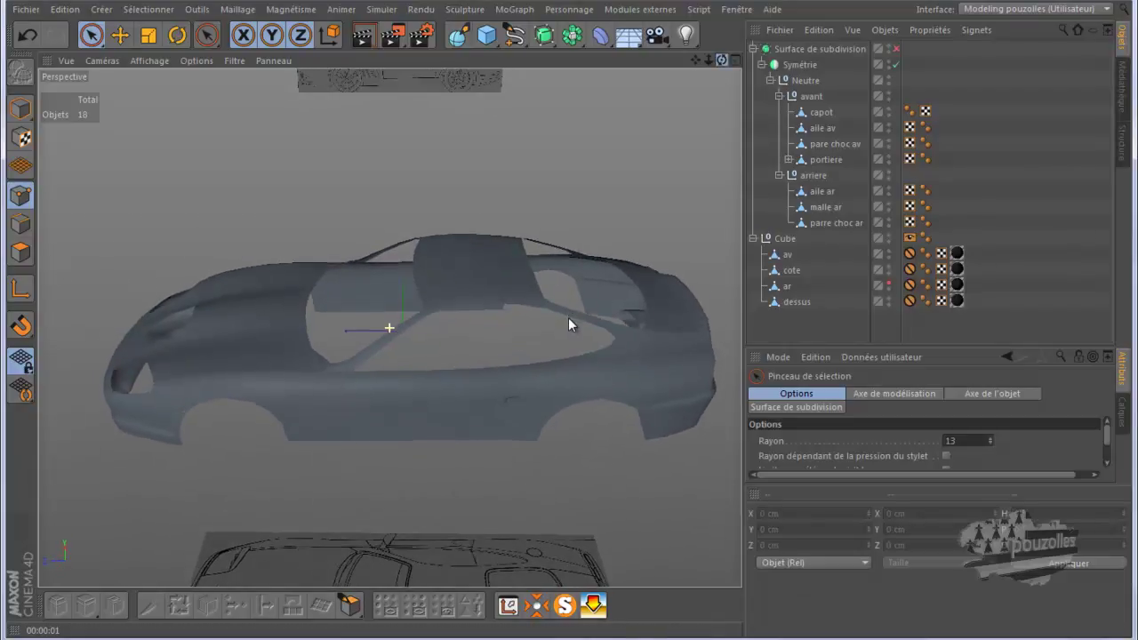
left_click_drag(569, 323, 567, 320)
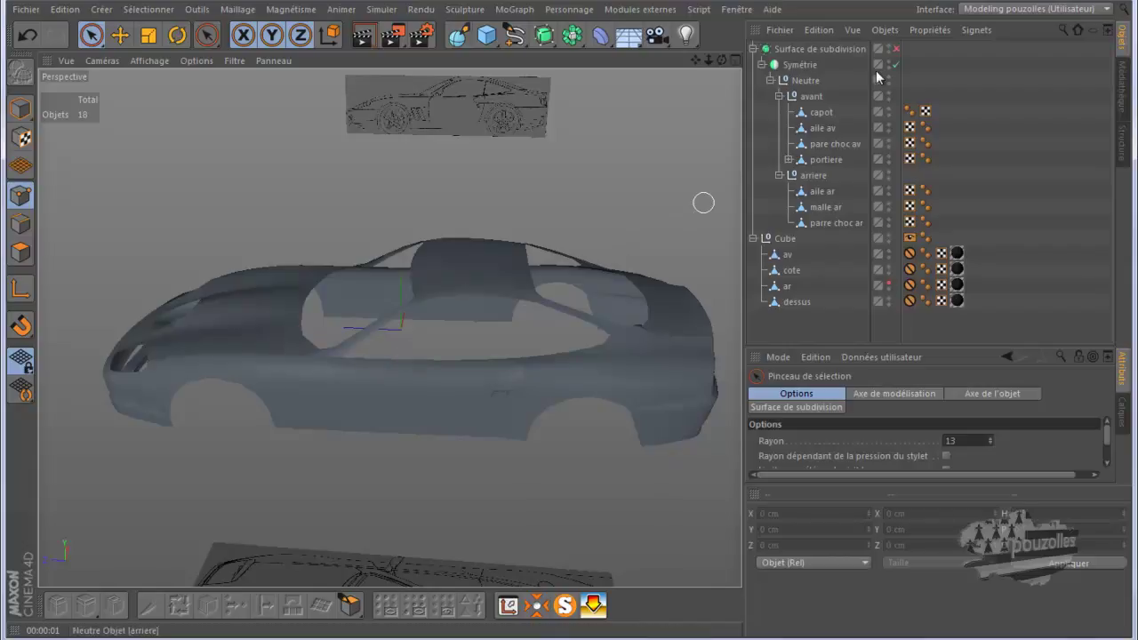
left_click(896, 49)
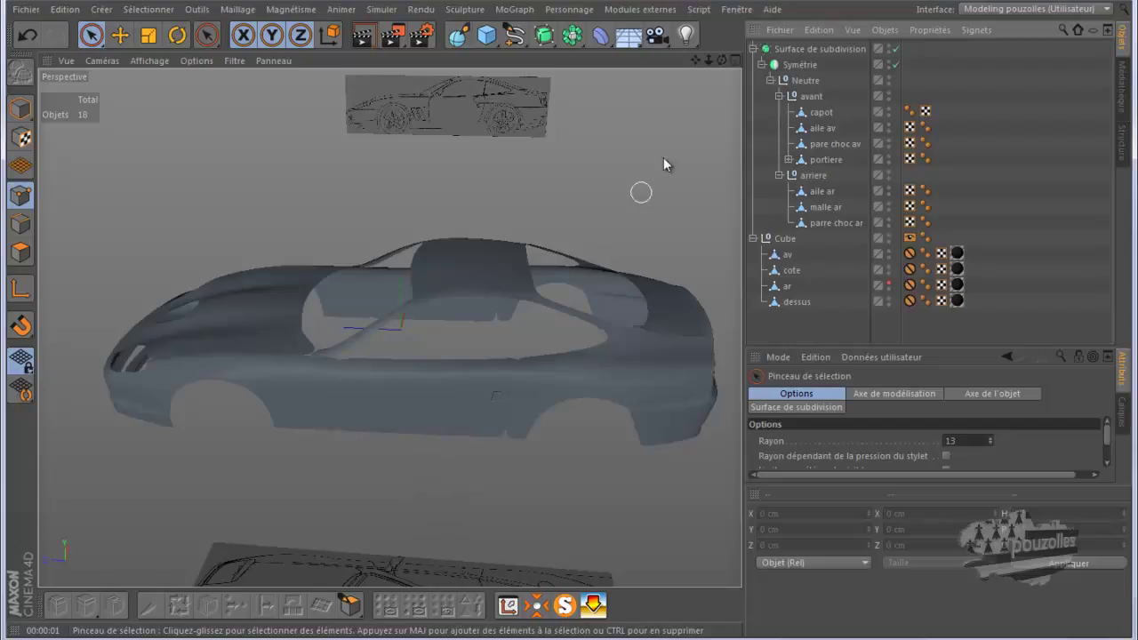
mouse_move(721, 59)
left_mouse_down()
mouse_move(572, 320)
mouse_move(592, 229)
mouse_move(483, 300)
left_mouse_up()
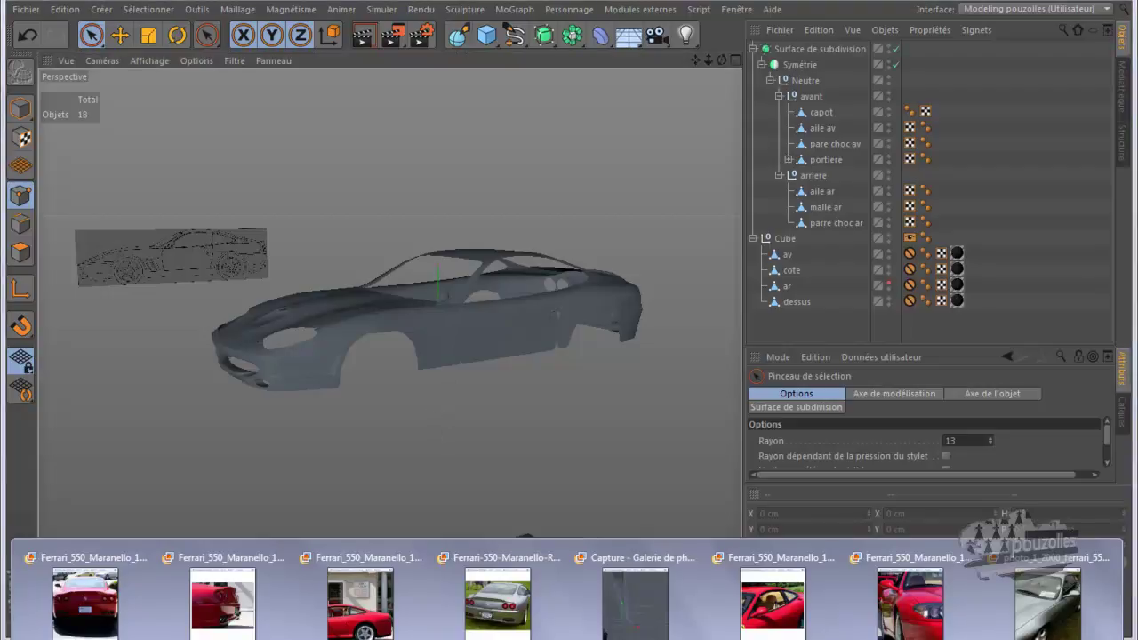
Bring up the Ferrari_550_Maranello_14 side window reference photo from the taskbar.
left_click(773, 596)
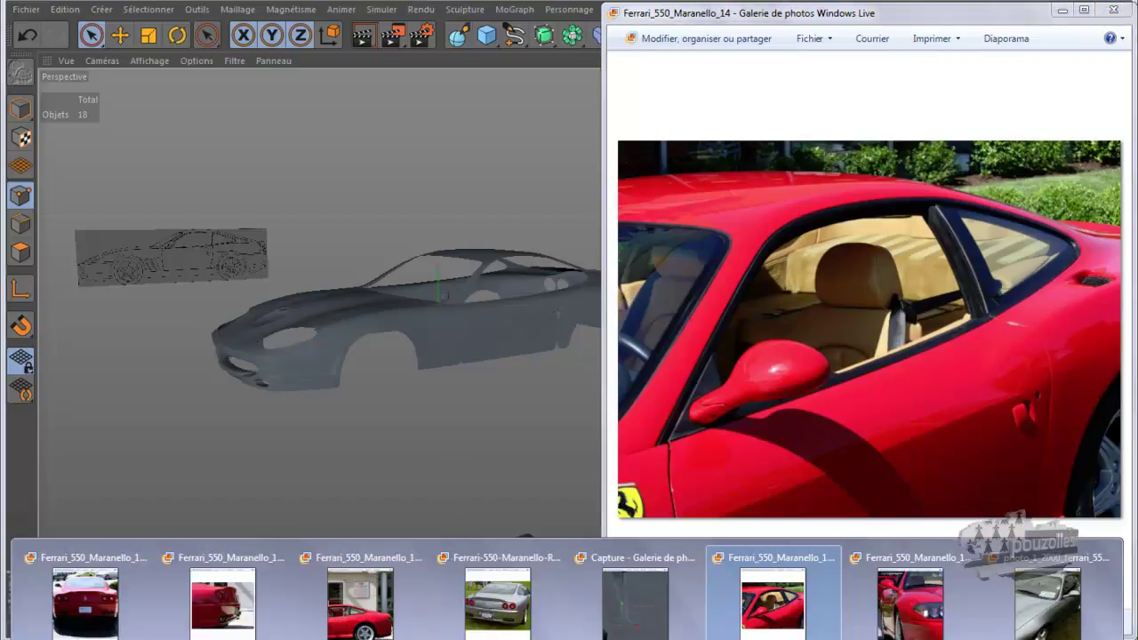
View the a18b5b17e4 interior photo in the ferrari-550-maranello folder, browse the folder, then close Explorer.
left_click(53, 633)
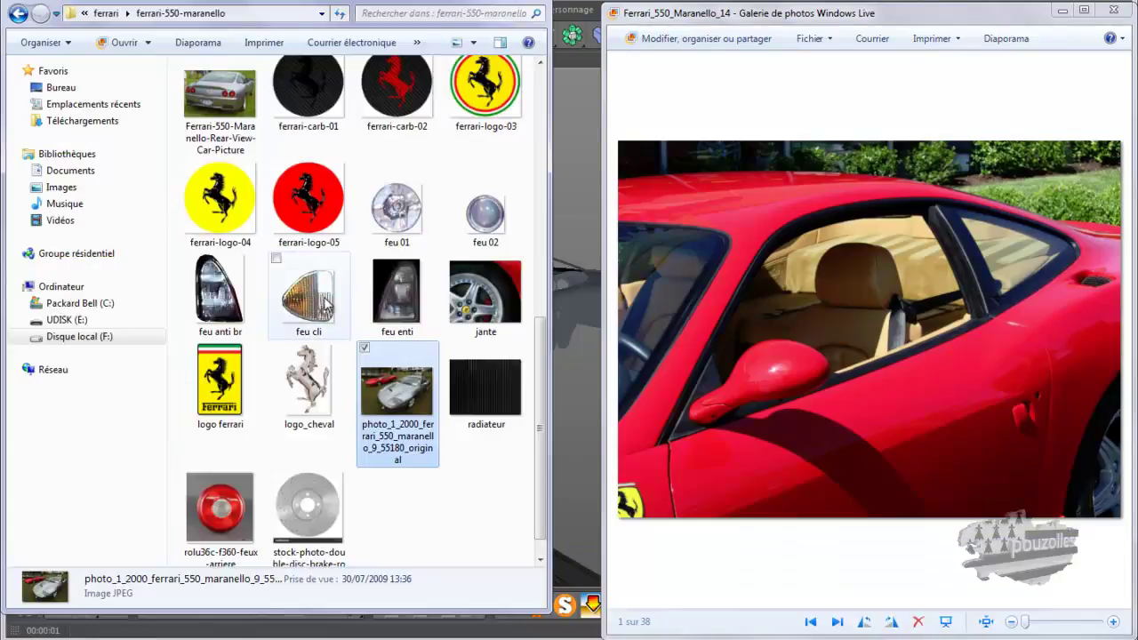
left_click(394, 125)
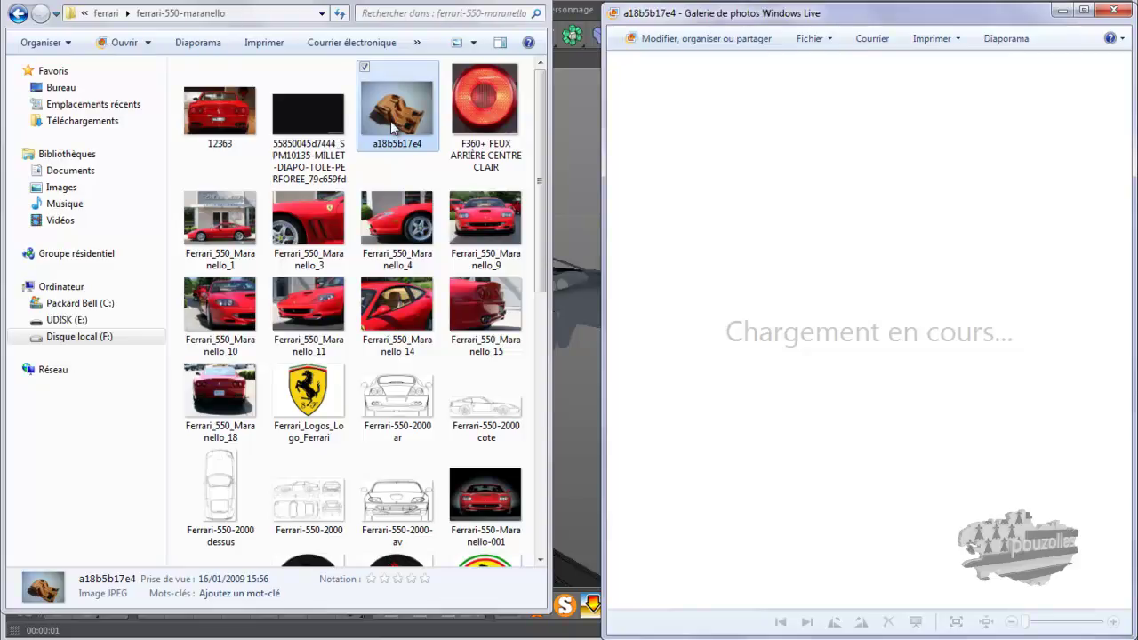
scroll(963, 467, "up", 1)
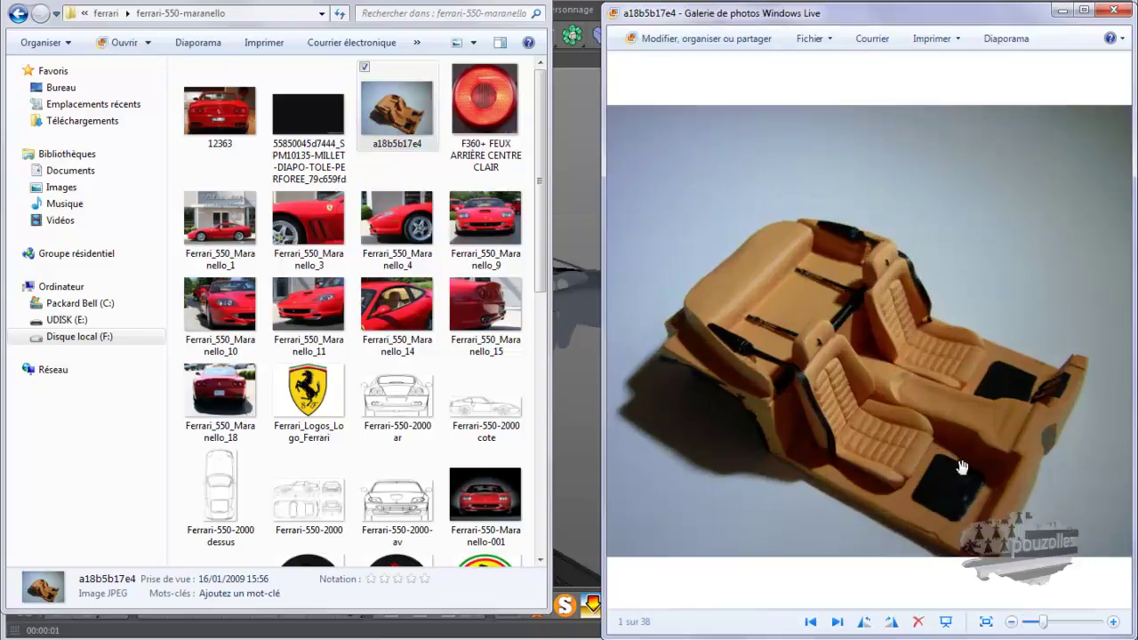
scroll(963, 467, "up", 1)
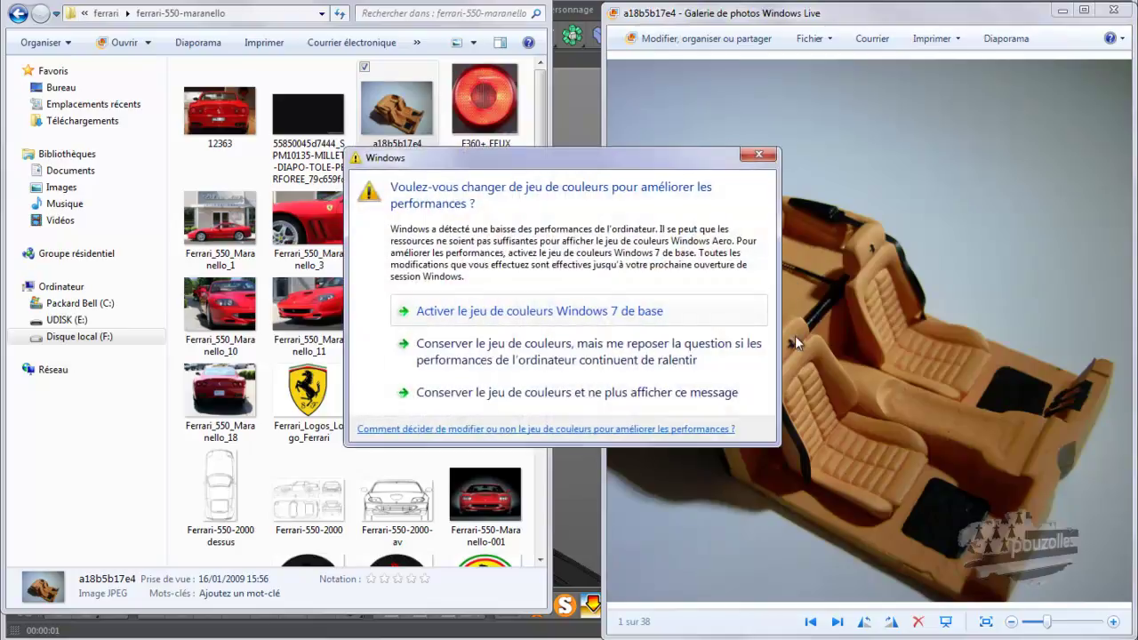
left_click(759, 155)
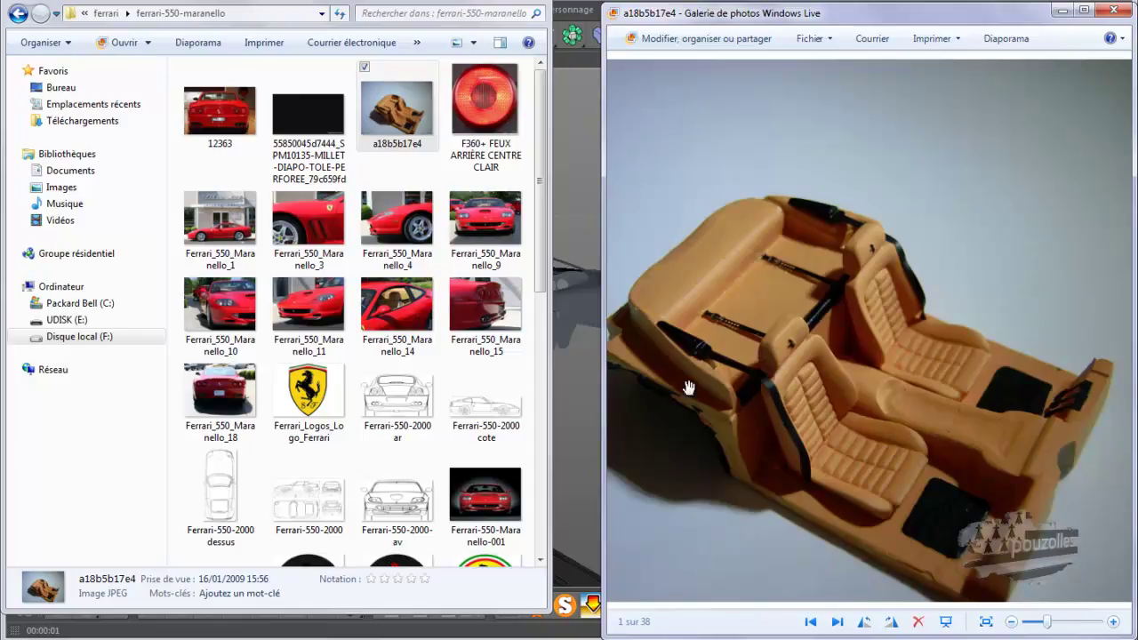
left_click_drag(541, 269, 527, 505)
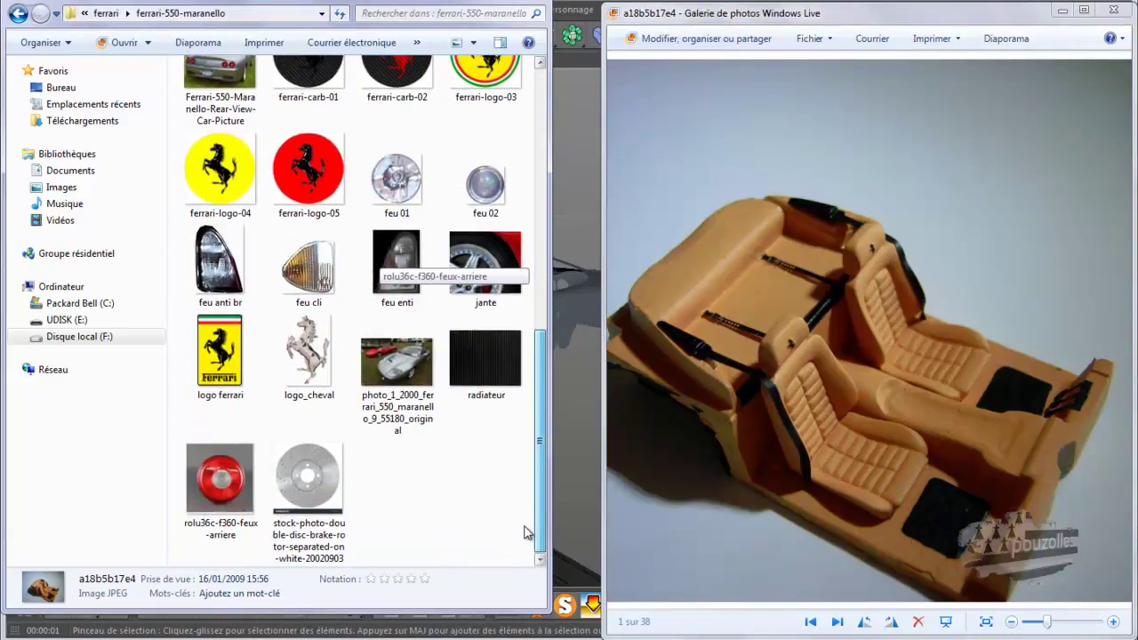
left_click_drag(527, 504, 569, 245)
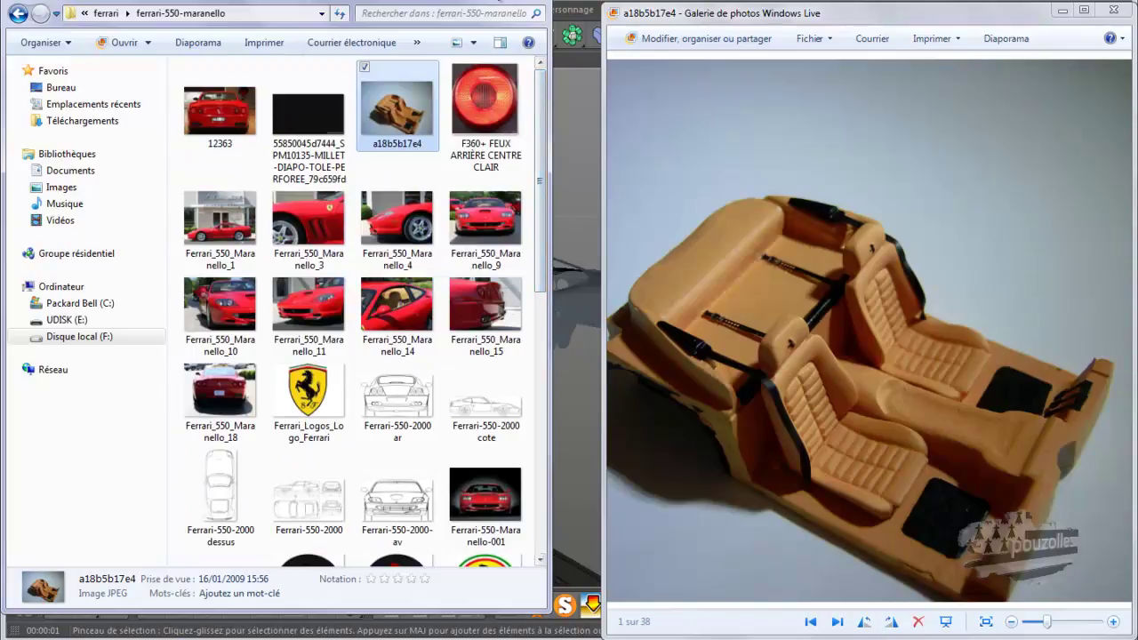
key("alt+F4")
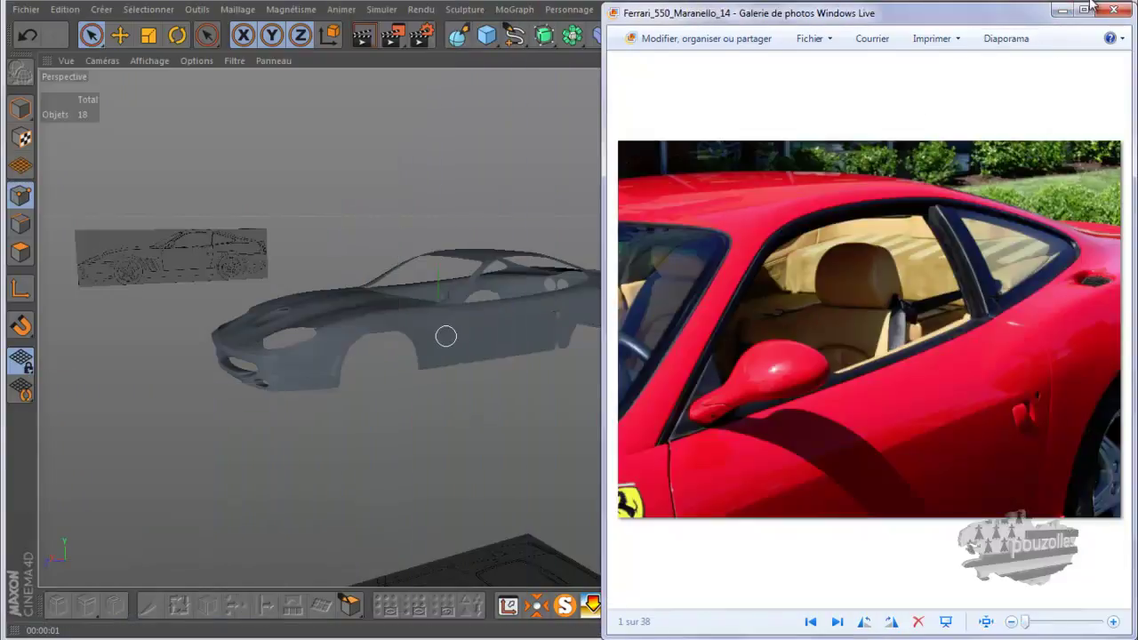
Minimise Windows Live Photo Gallery to reveal the full Cinema 4D workspace.
left_click(1061, 10)
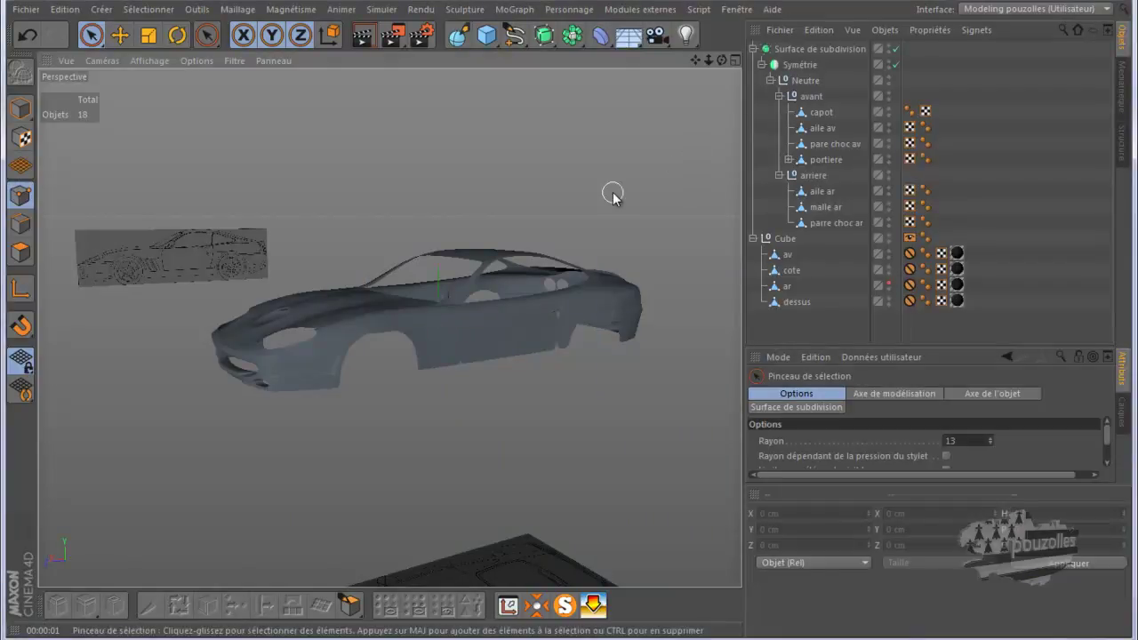
left_click(604, 638)
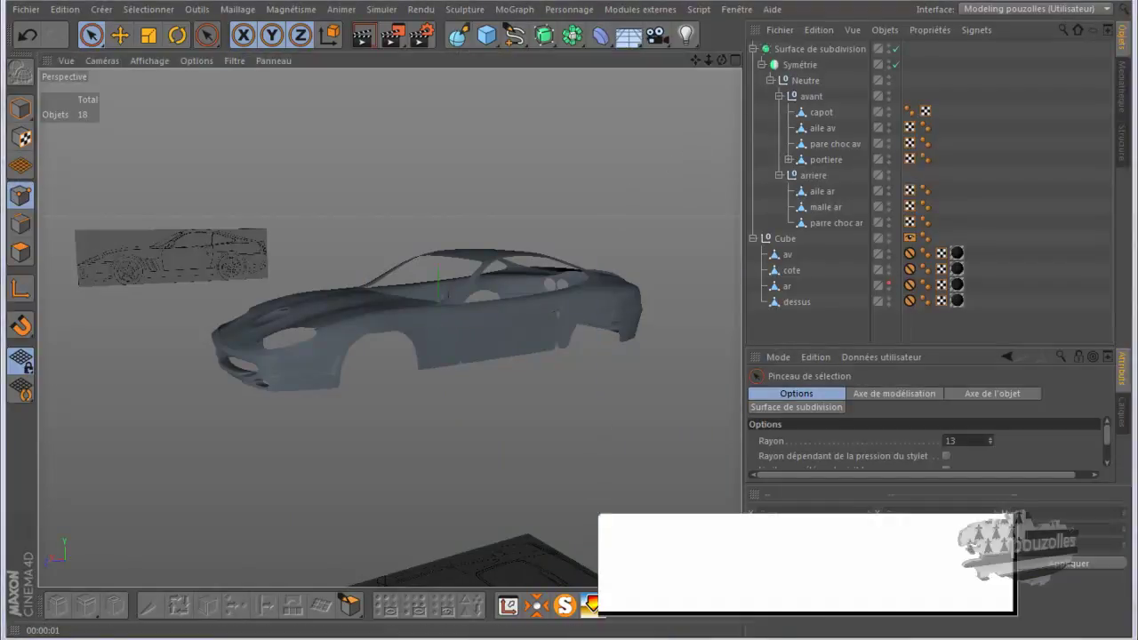